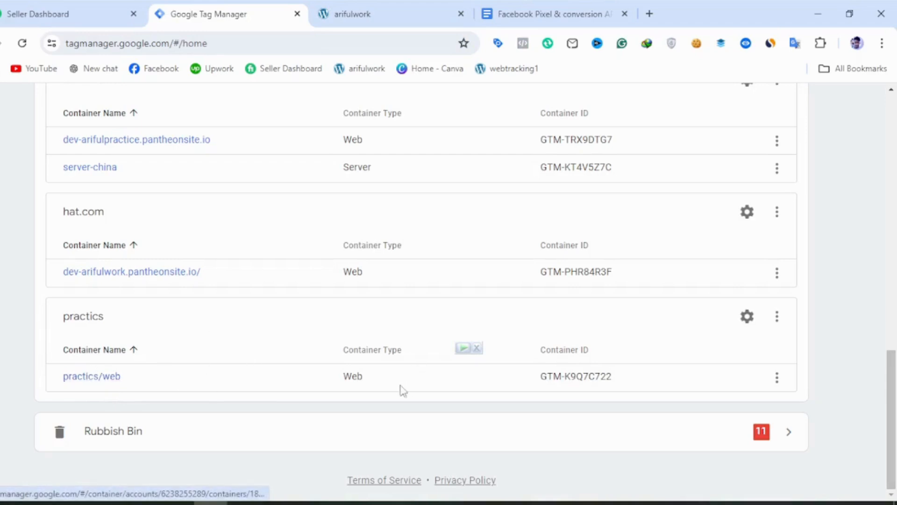
Open the practics/web container's administration page and start creating a new container.
left_click(112, 384)
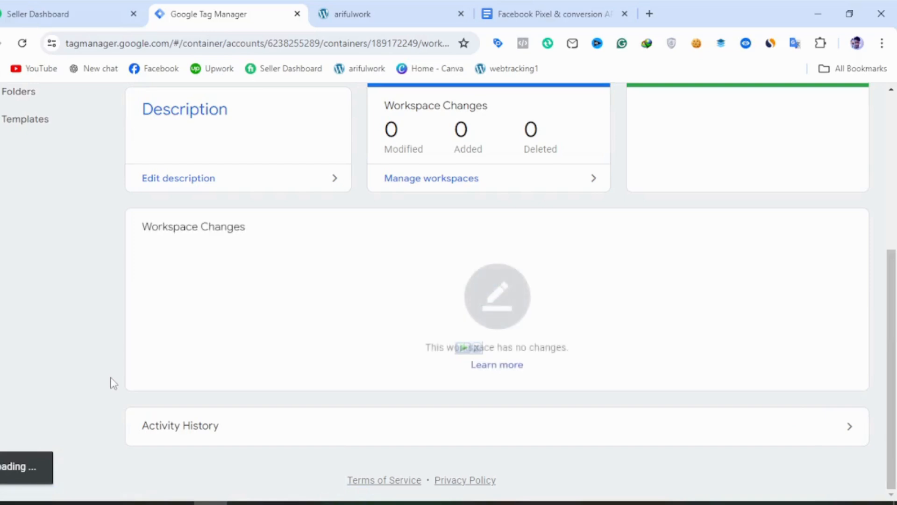
scroll(343, 353, "up", 3)
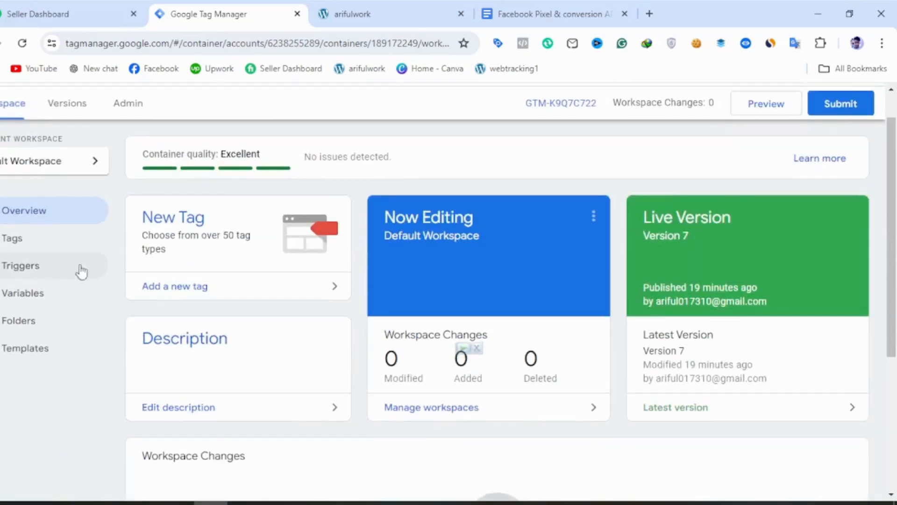
left_click(154, 107)
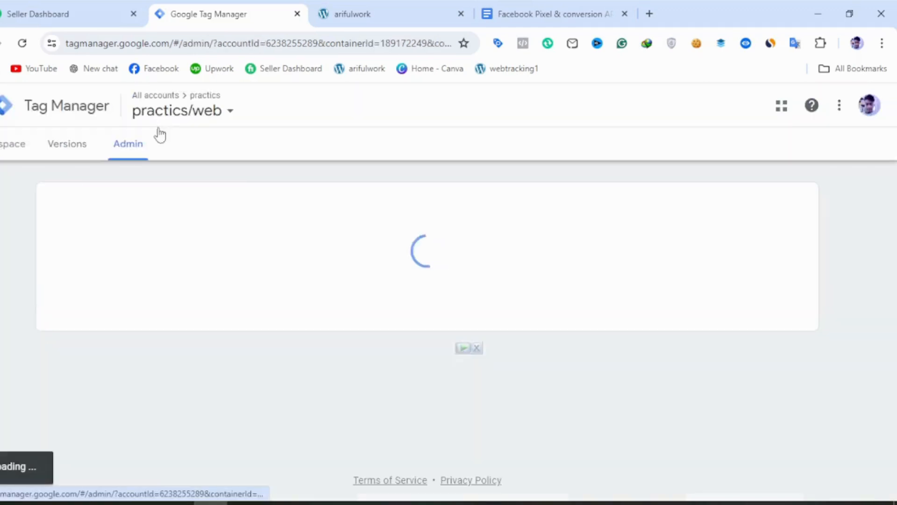
left_click(779, 214)
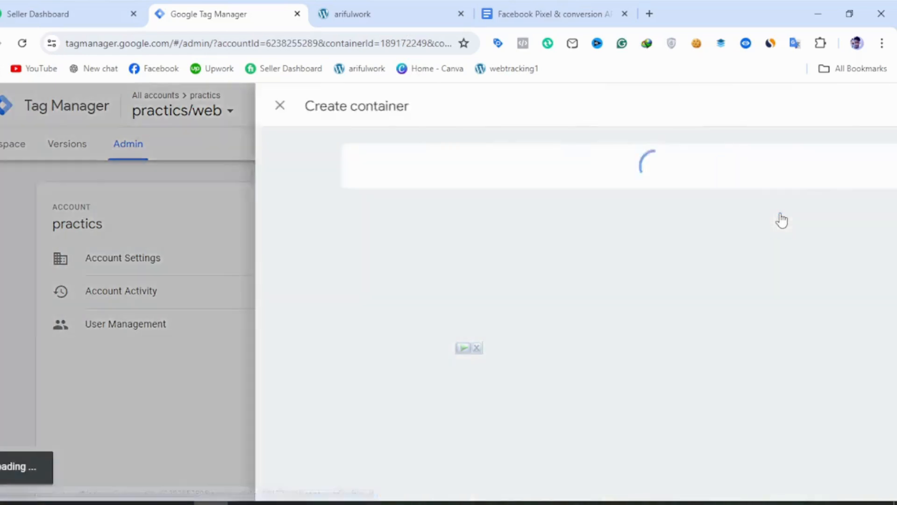
Name the container arifulwork/server21q, set Server as its target platform, and create it.
left_click(261, 228)
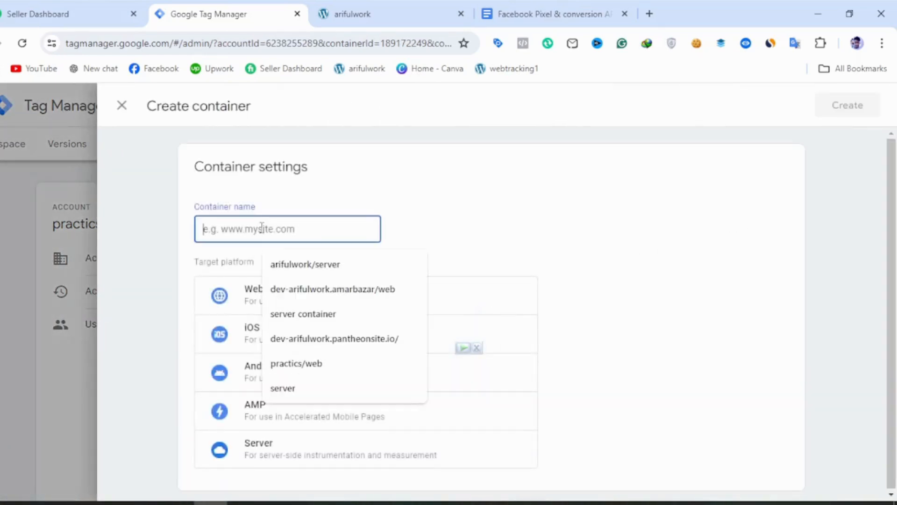
left_click(327, 267)
type("21q")
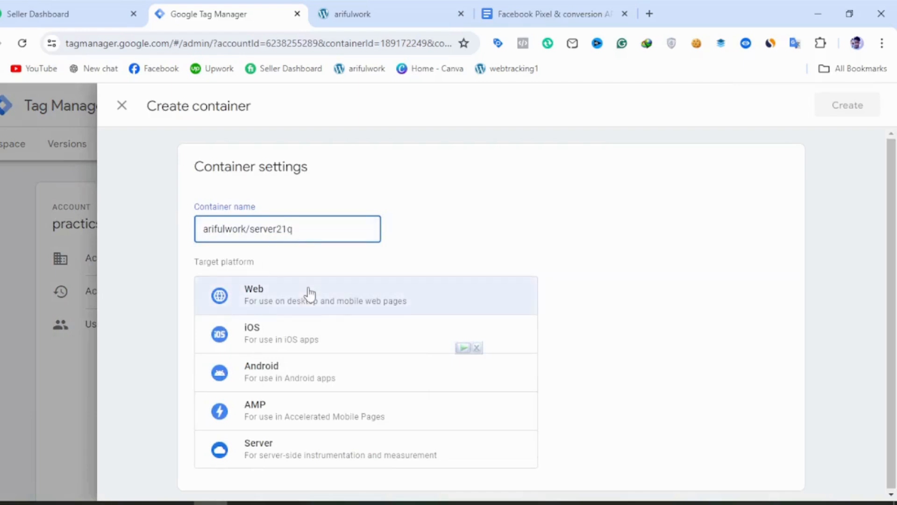
left_click(317, 461)
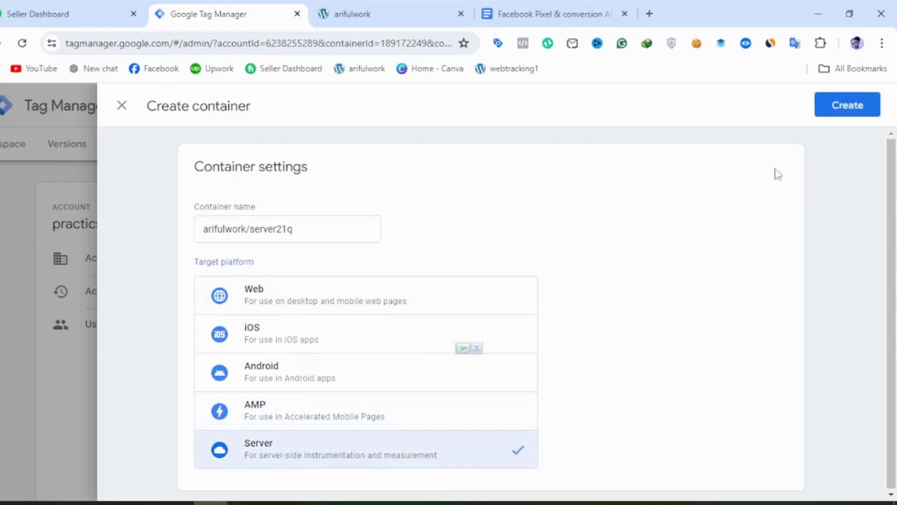
left_click(842, 117)
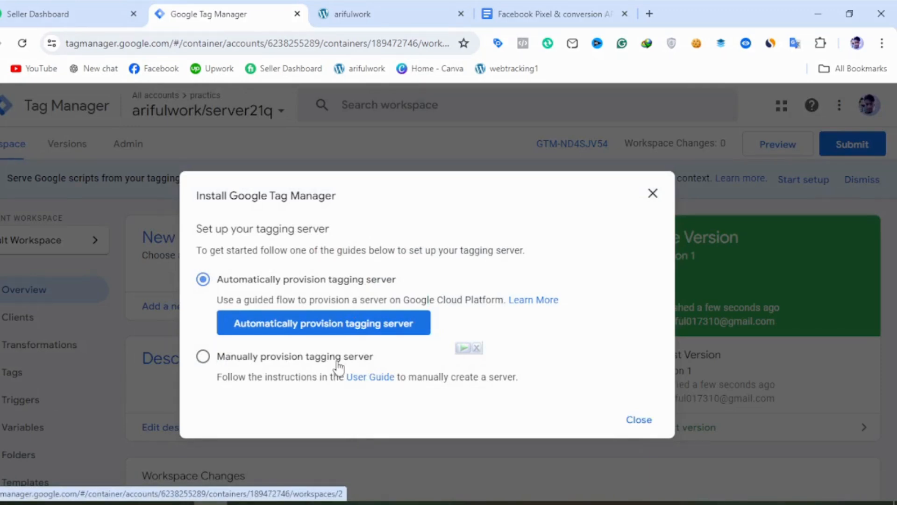
Choose to provision the tagging server manually, copy the container config, and switch to Stape.
left_click(338, 363)
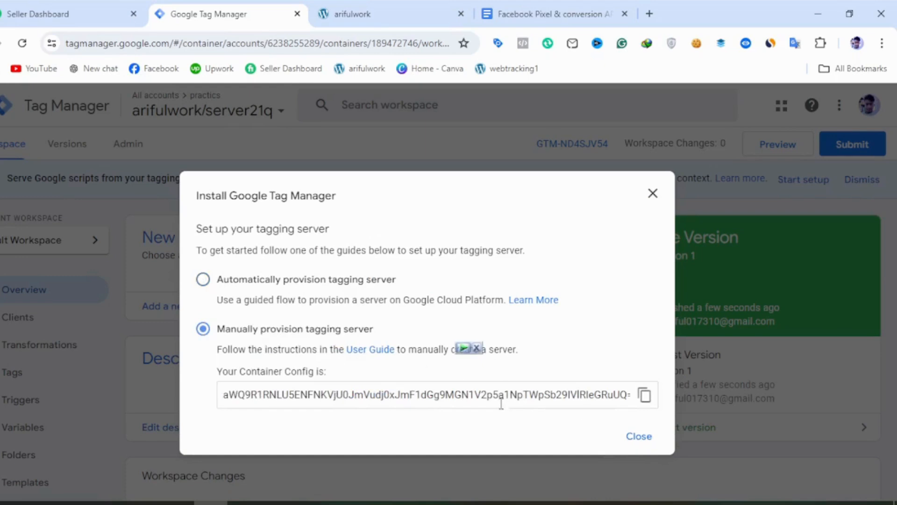
left_click(645, 394)
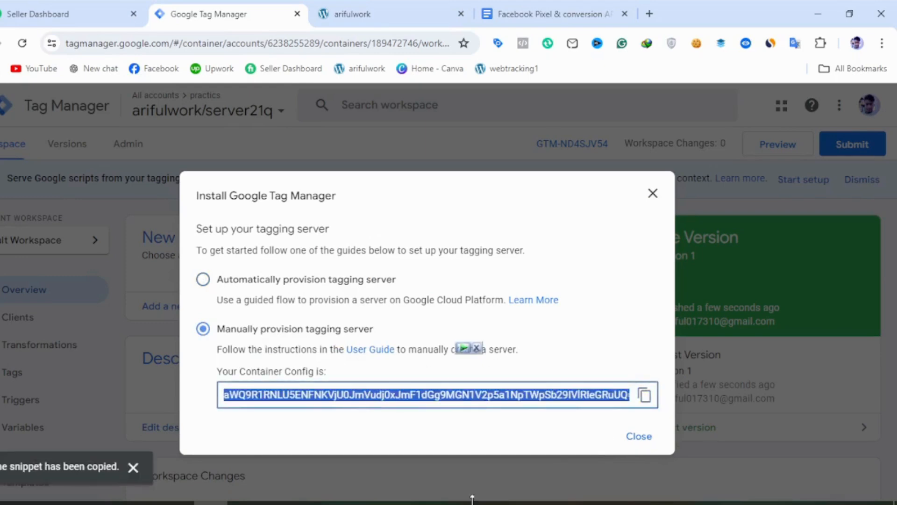
left_click(311, 503)
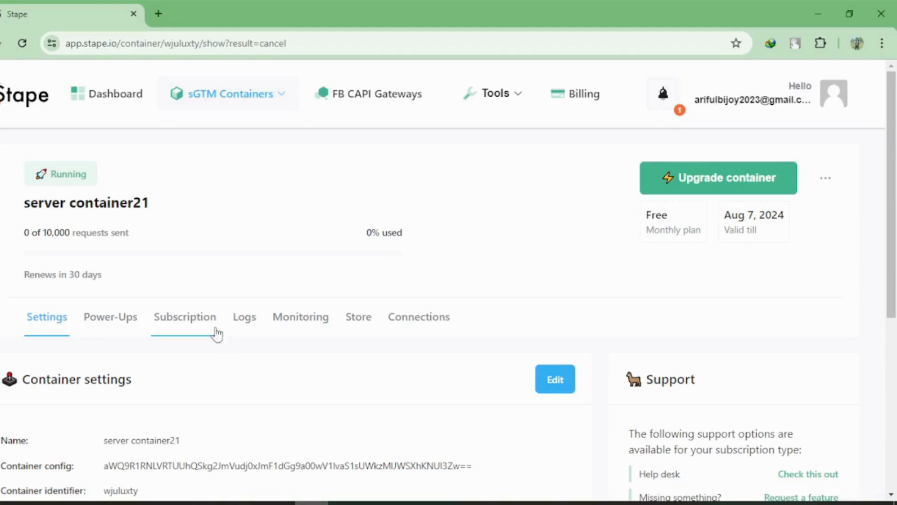
scroll(564, 309, "down", 5)
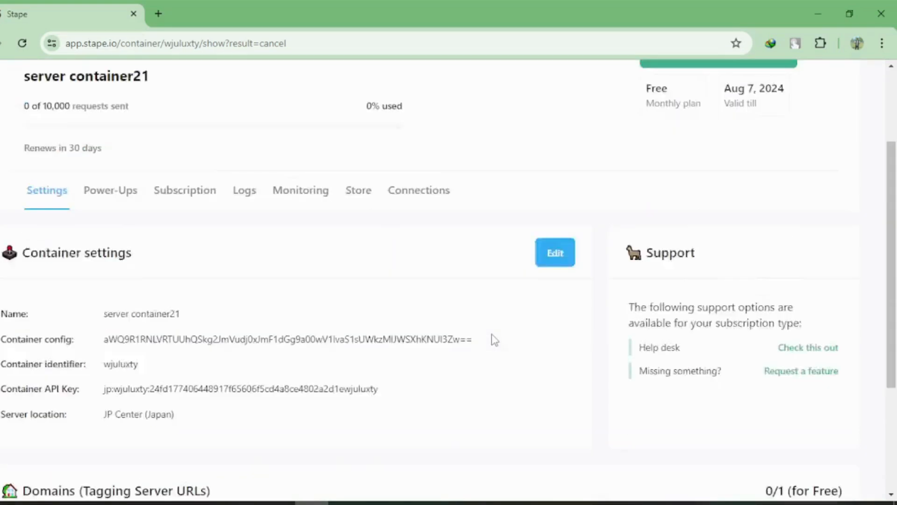
scroll(407, 331, "down", 2)
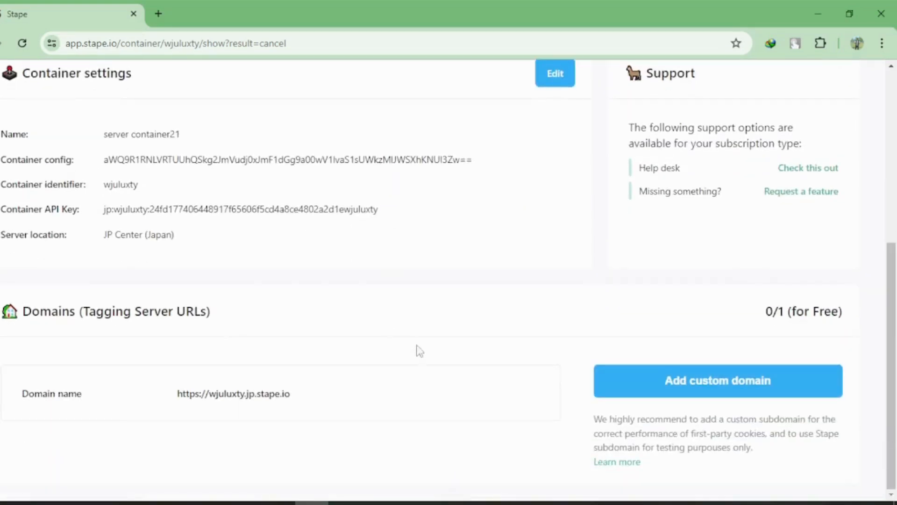
scroll(452, 345, "up", 5)
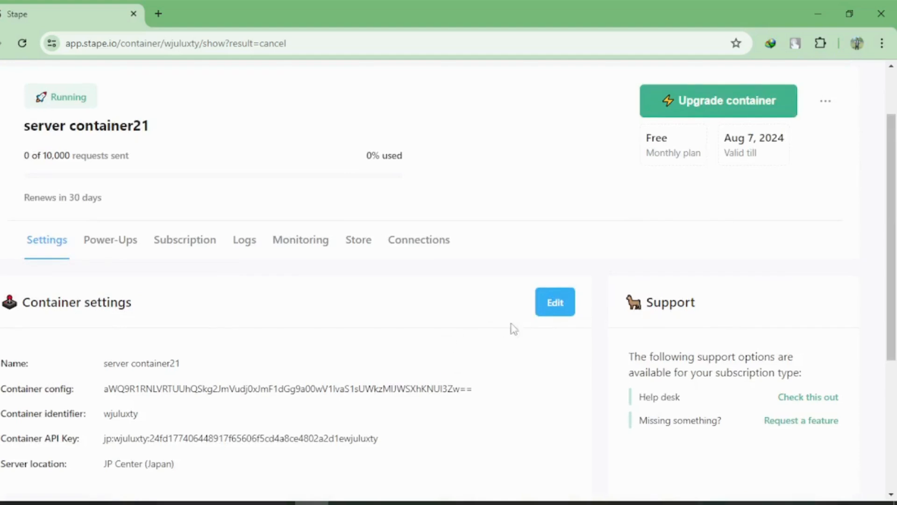
left_click(559, 304)
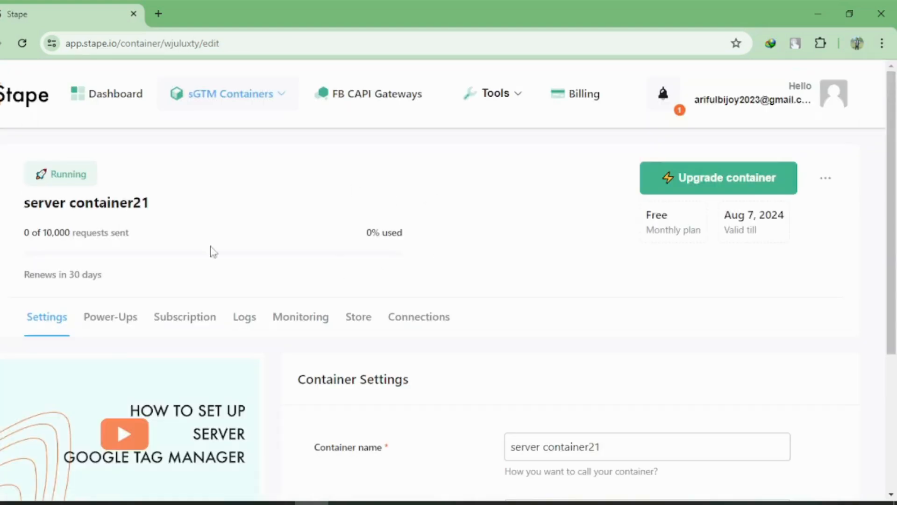
left_click(4, 43)
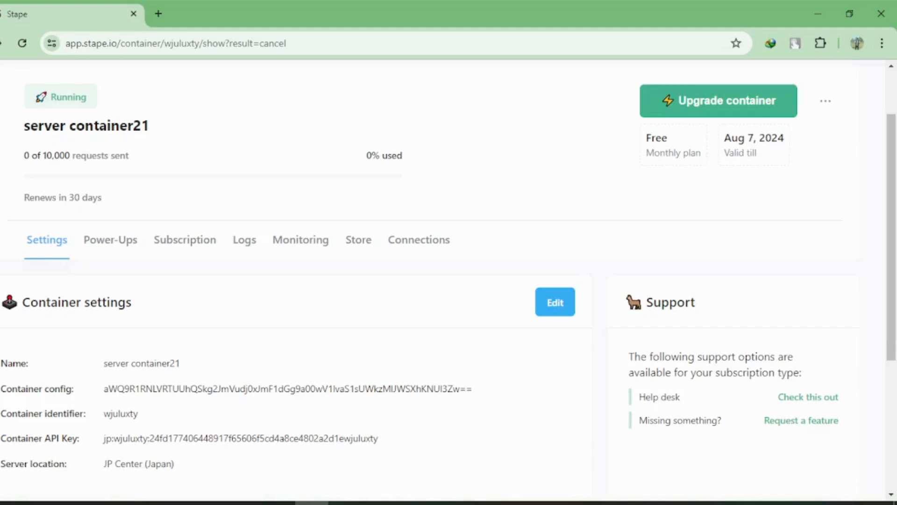
left_click(4, 43)
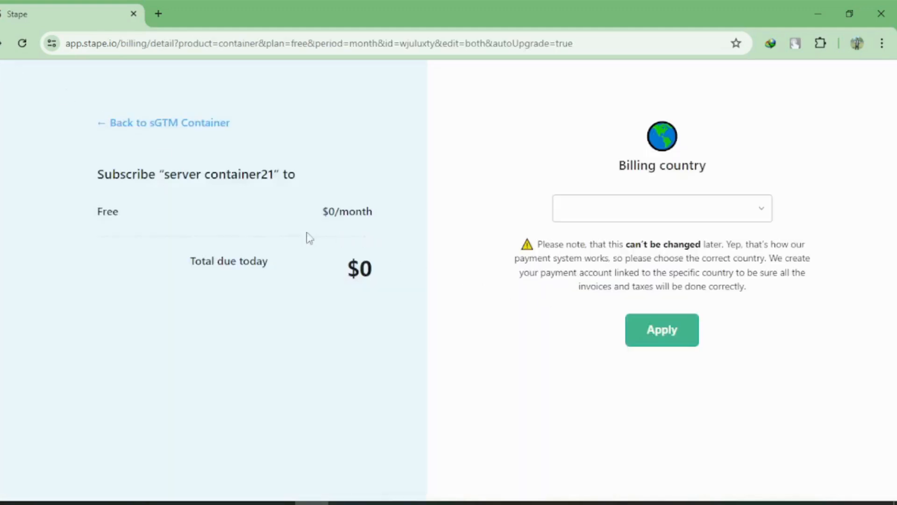
left_click(102, 125)
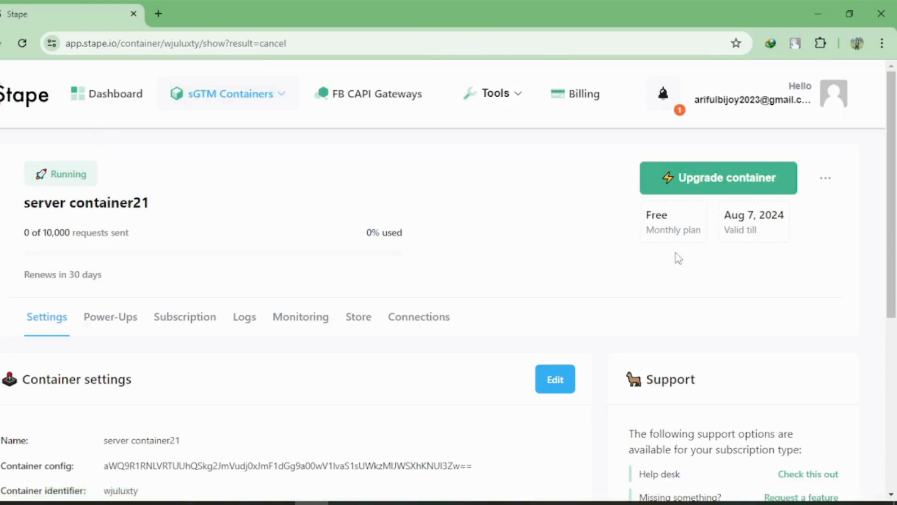
scroll(688, 290, "down", 5)
scroll(691, 289, "up", 5)
Start a new sGTM container in Stape and name it server container211.
left_click(216, 111)
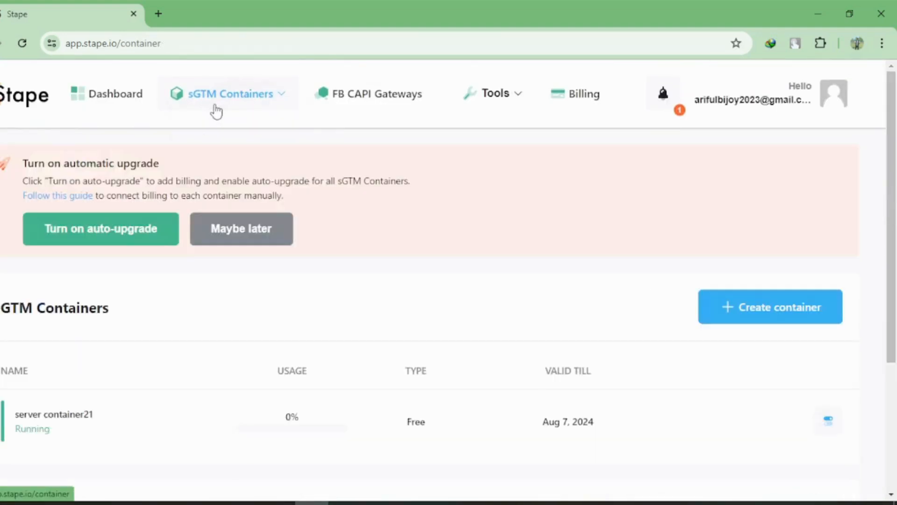
left_click(747, 312)
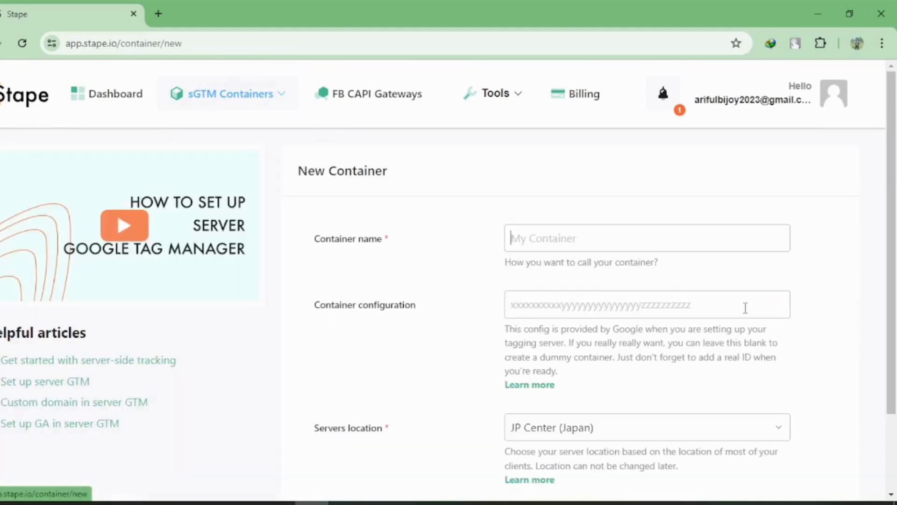
left_click(578, 248)
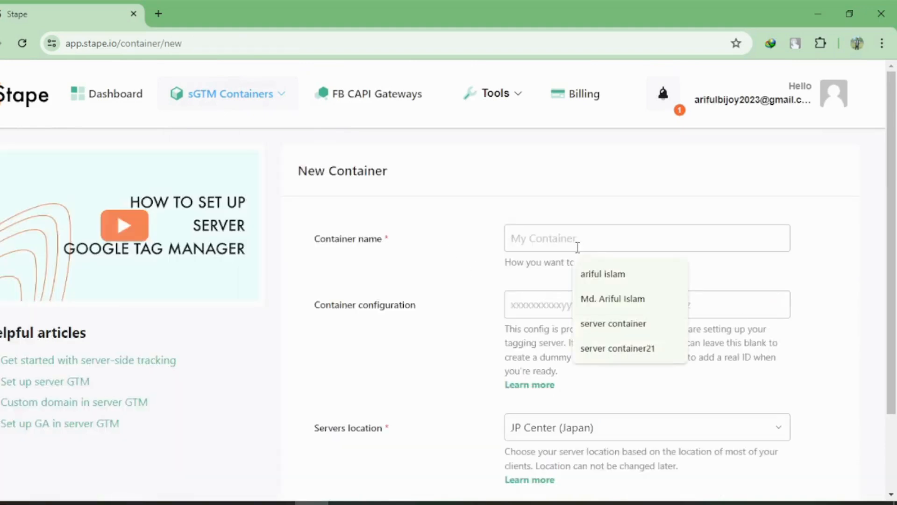
left_click(593, 347)
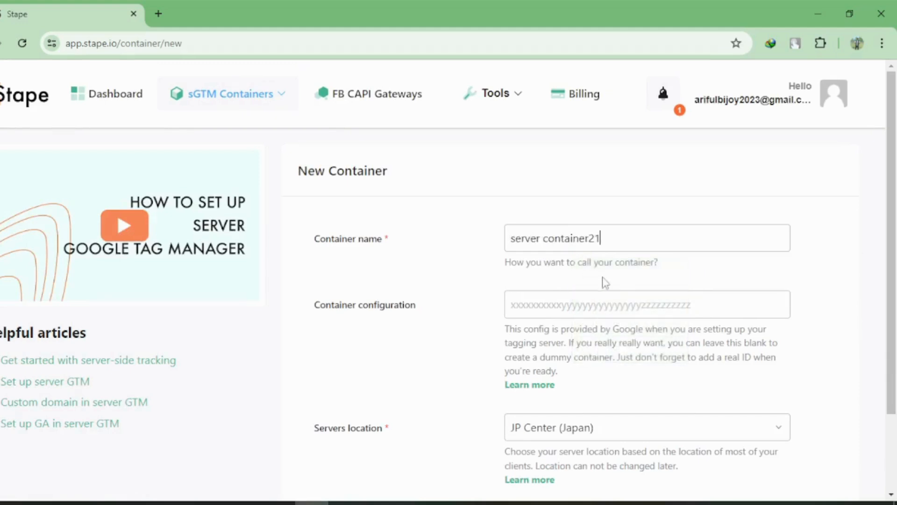
Paste the container config copied from Google Tag Manager into the container configuration and create the container.
left_click(609, 314)
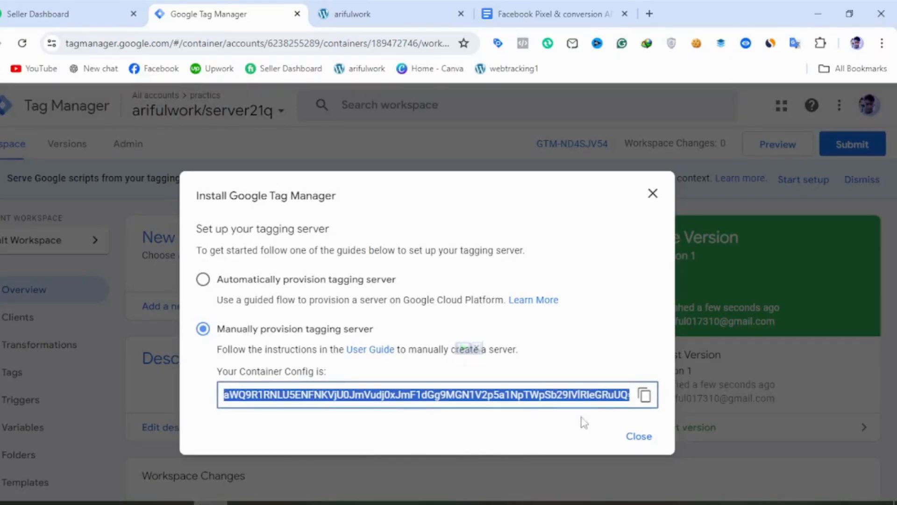
left_click(645, 395)
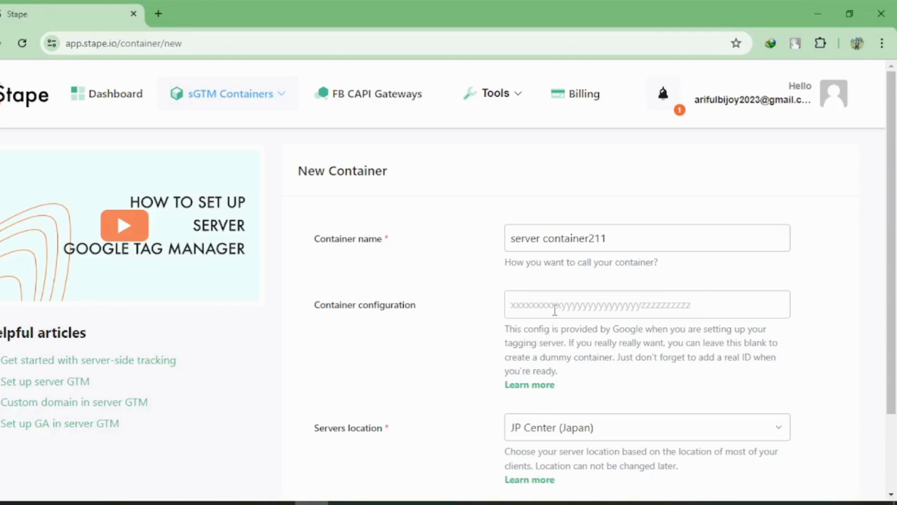
key("ctrl+v")
scroll(555, 311, "down", 3)
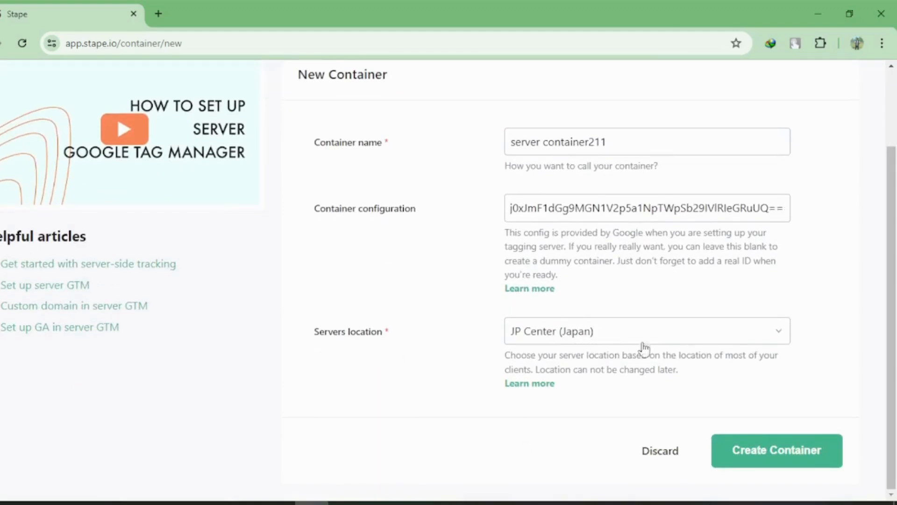
left_click(771, 462)
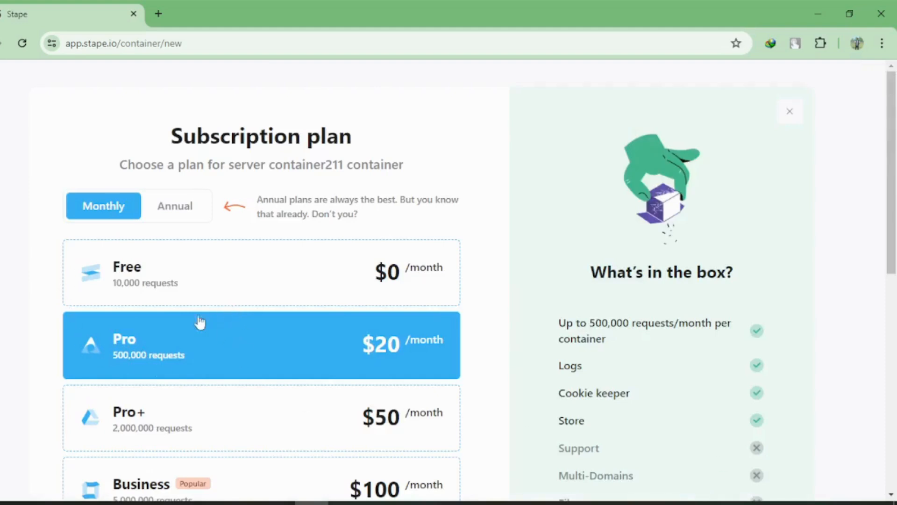
Select the Free monthly plan for server container211 and review the other subscription plans.
left_click(244, 294)
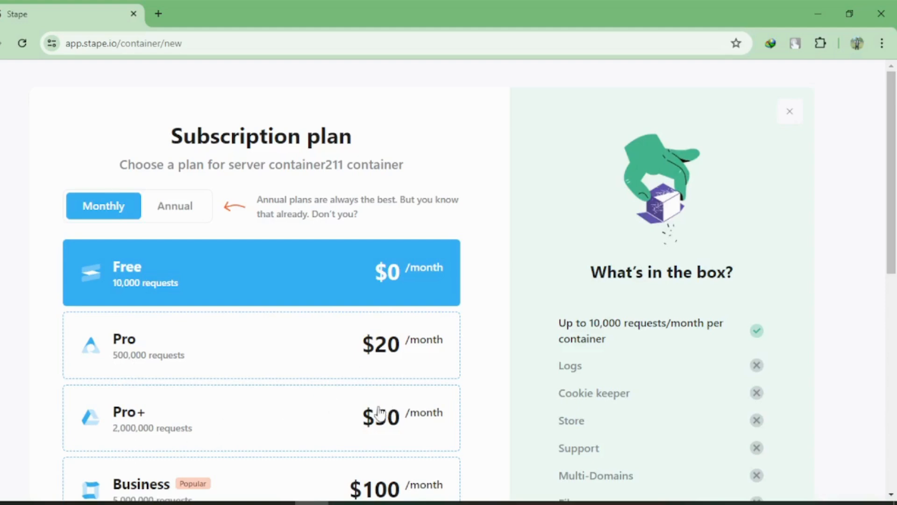
scroll(194, 434, "down", 1)
scroll(193, 435, "down", 5)
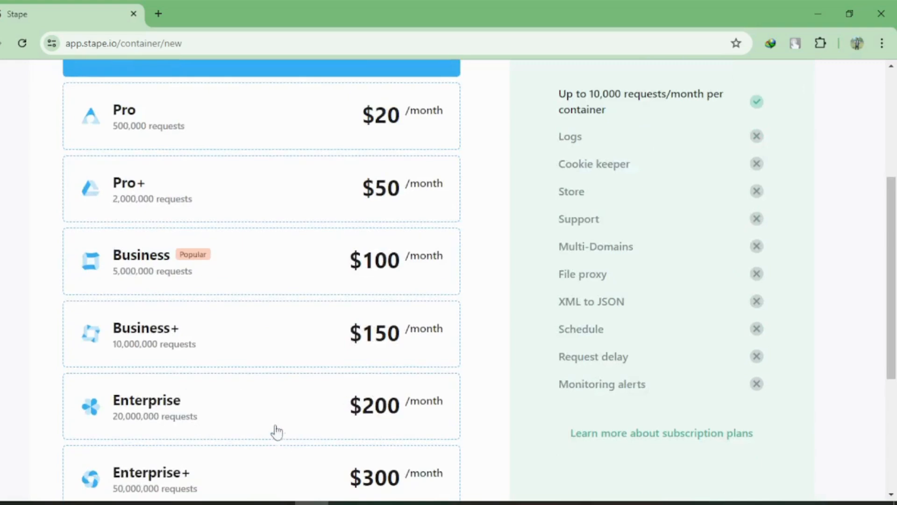
scroll(294, 394, "up", 5)
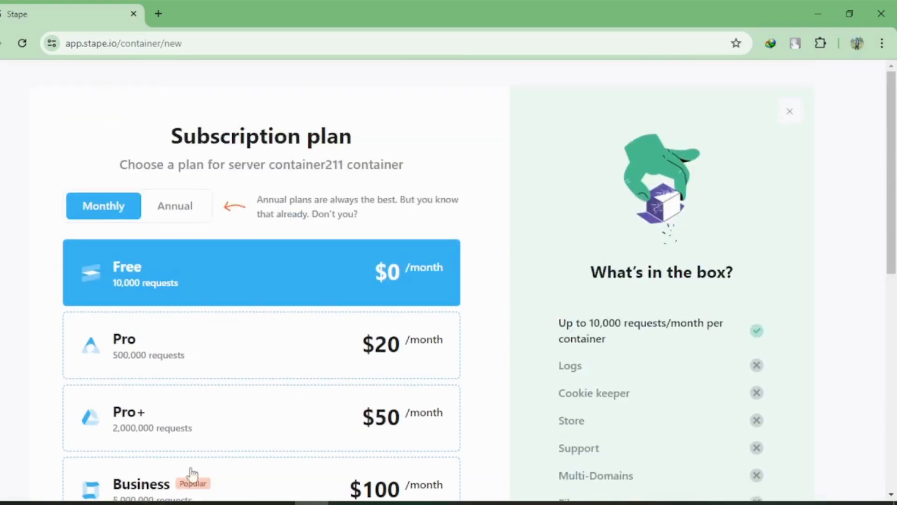
Switch to the arifulwork store site and examine its home page and the Hand Sanitizer product page.
left_click(206, 503)
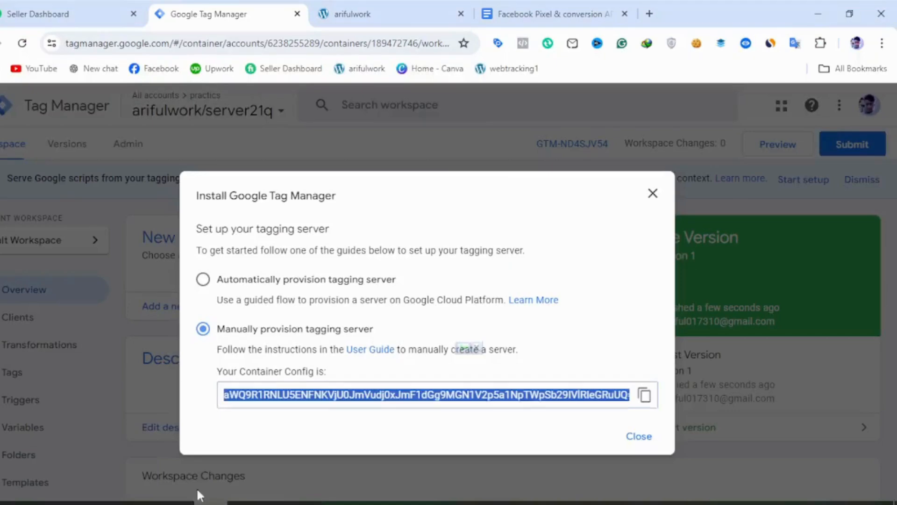
left_click(394, 15)
scroll(404, 264, "down", 7)
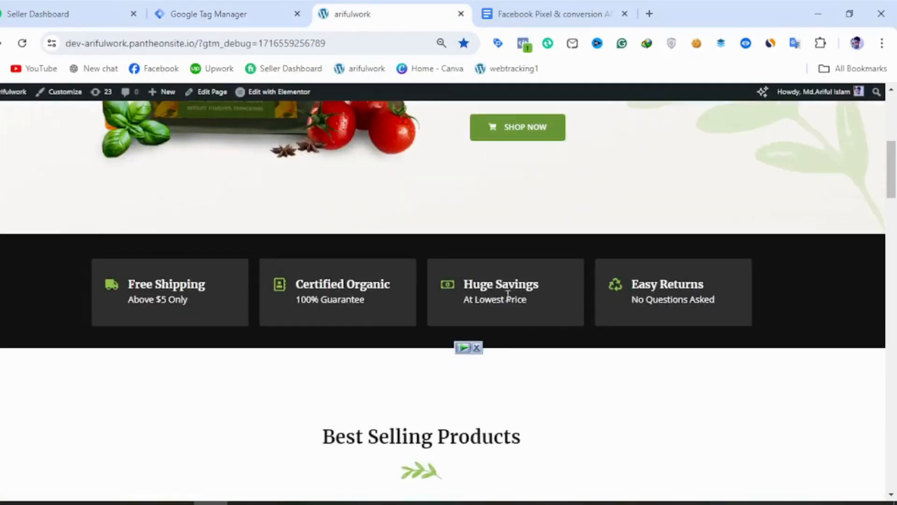
scroll(533, 399, "down", 5)
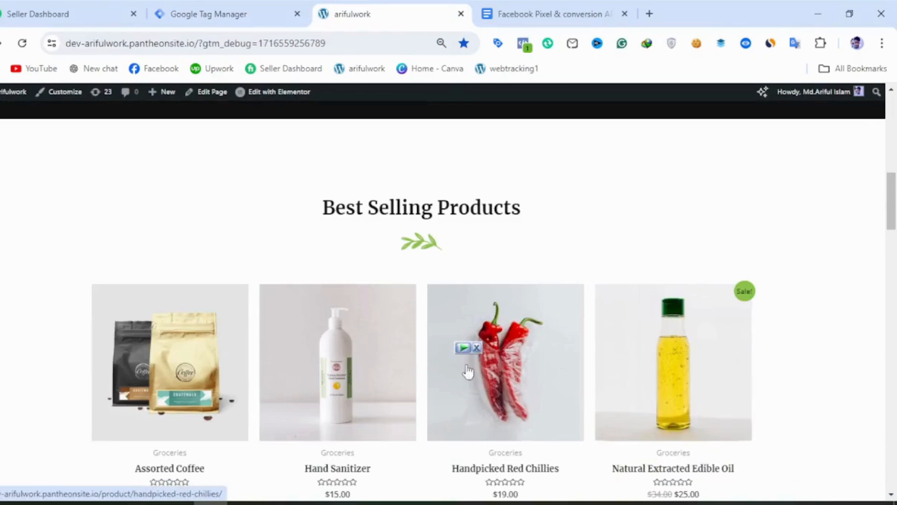
scroll(516, 390, "down", 2)
scroll(516, 389, "down", 7)
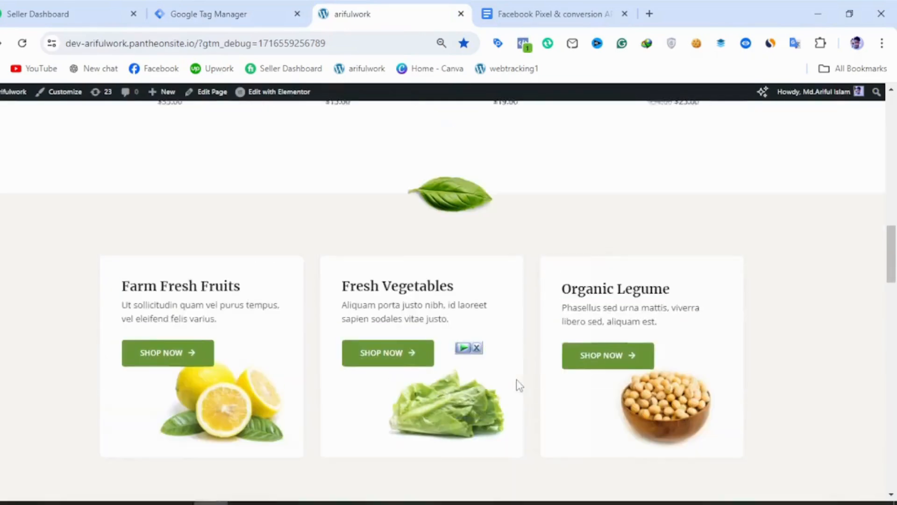
scroll(516, 386, "up", 7)
left_click(374, 300)
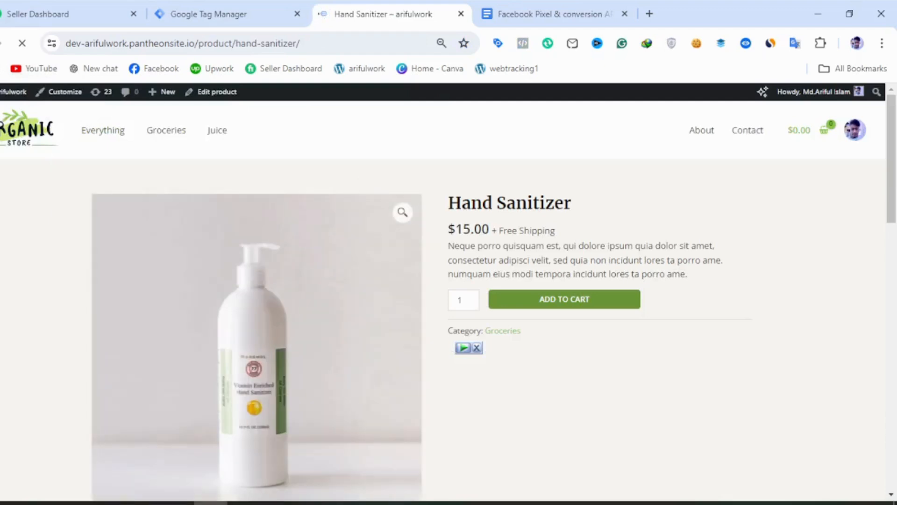
key("alt+Left")
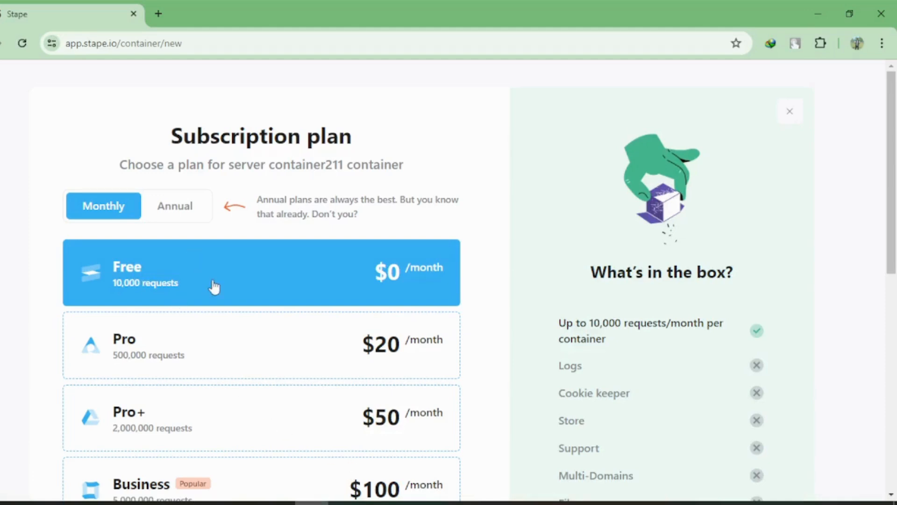
Proceed with the Free plan, return from billing to the sGTM container page, and copy its stape.io tagging server URL.
scroll(212, 287, "down", 10)
left_click(232, 428)
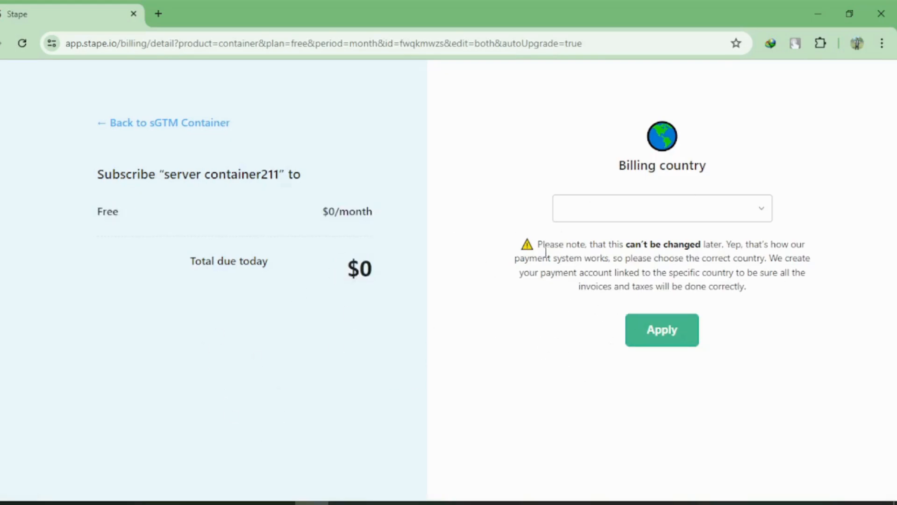
left_click(101, 124)
scroll(235, 315, "down", 6)
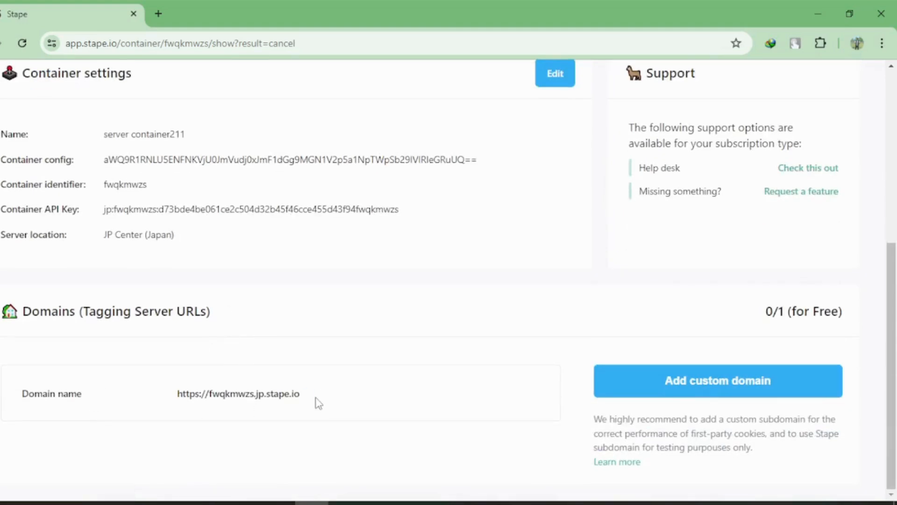
left_click(309, 395)
Switch to Google Tag Manager, dismiss the installation instructions, and open the container settings of arifulwork/server21q.
left_click(210, 503)
scroll(465, 444, "up", 10)
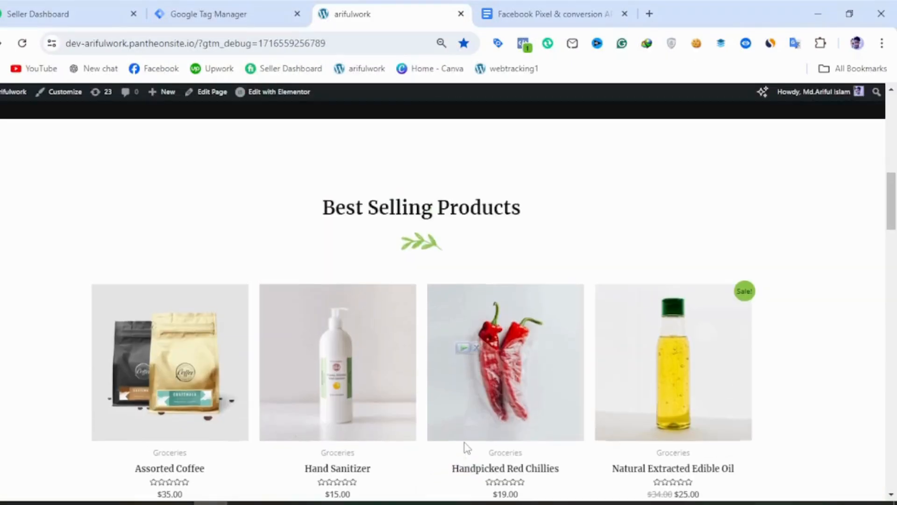
left_click(247, 18)
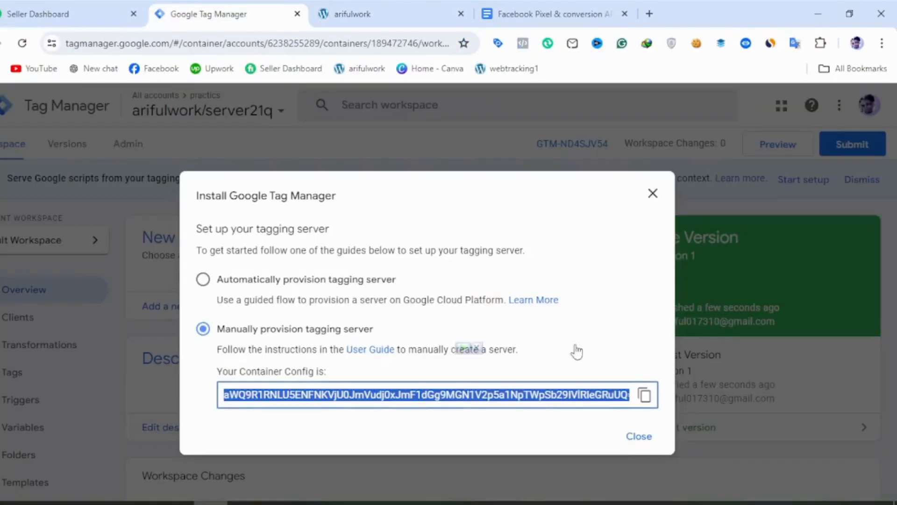
left_click(658, 200)
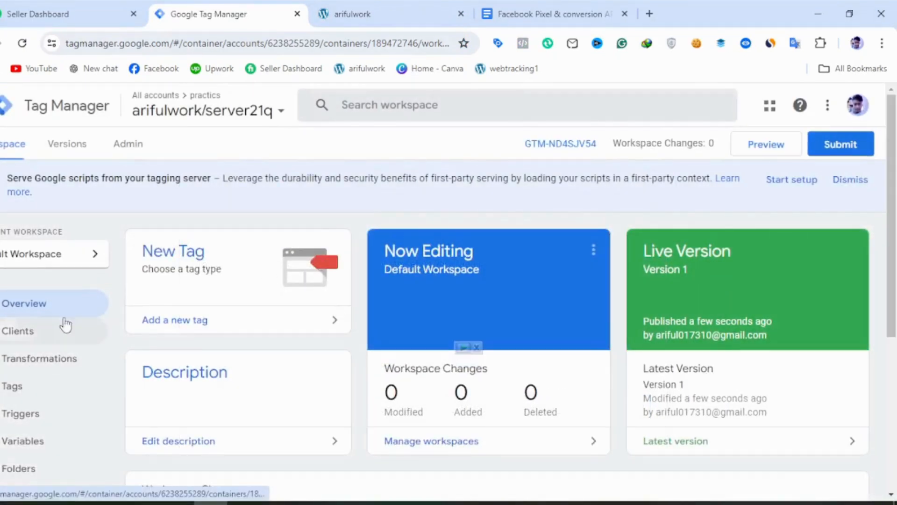
left_click(129, 157)
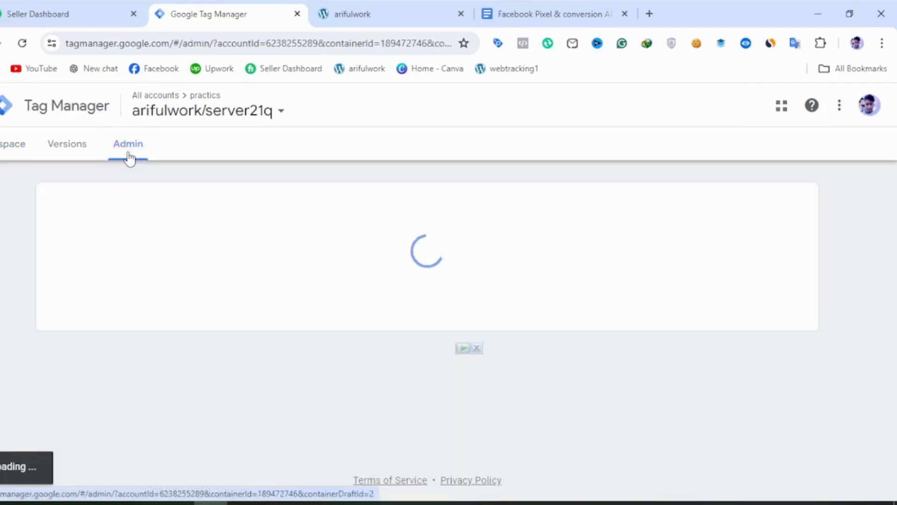
left_click(490, 265)
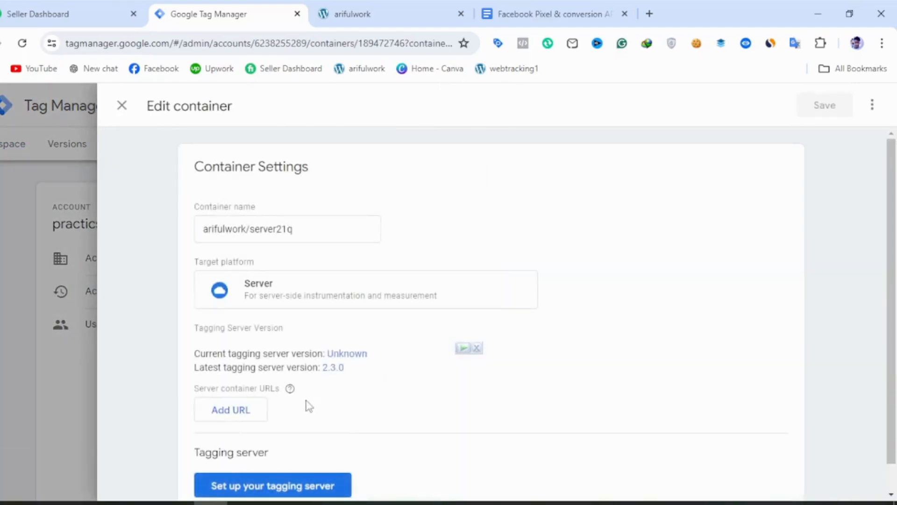
left_click(241, 411)
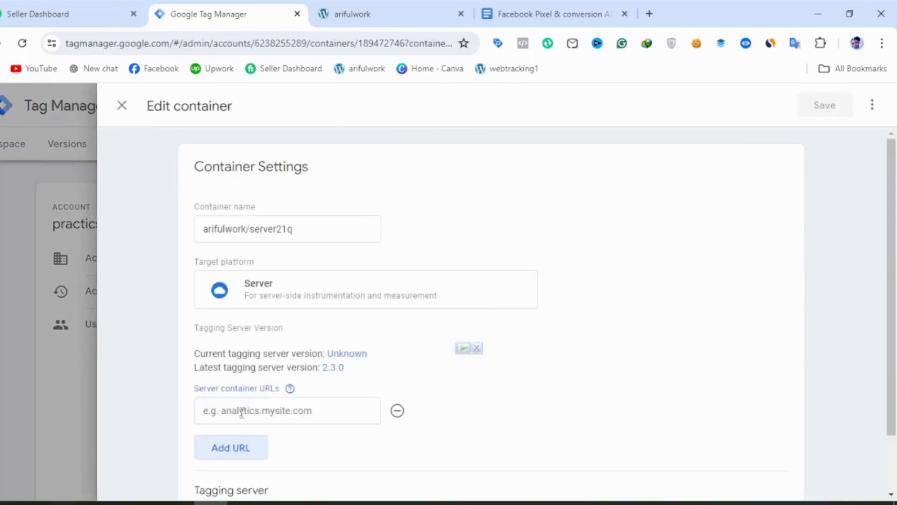
left_click(242, 410)
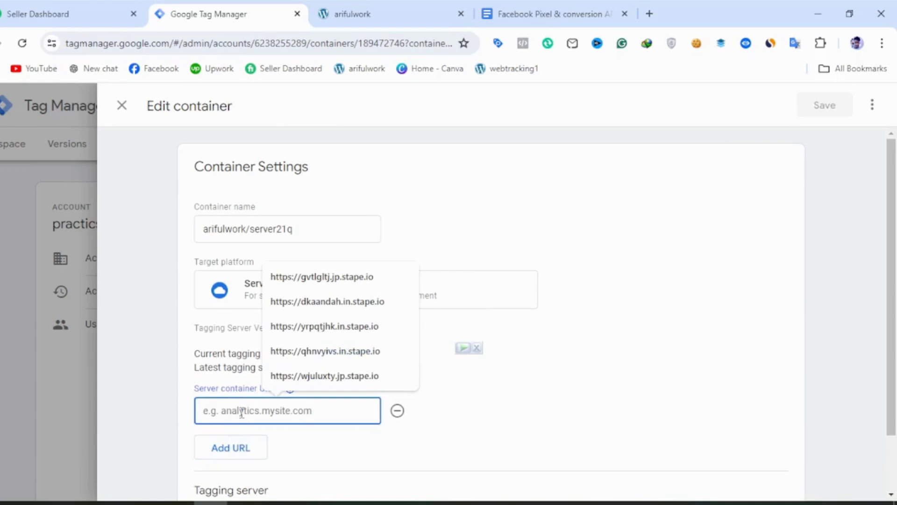
key("ctrl+v")
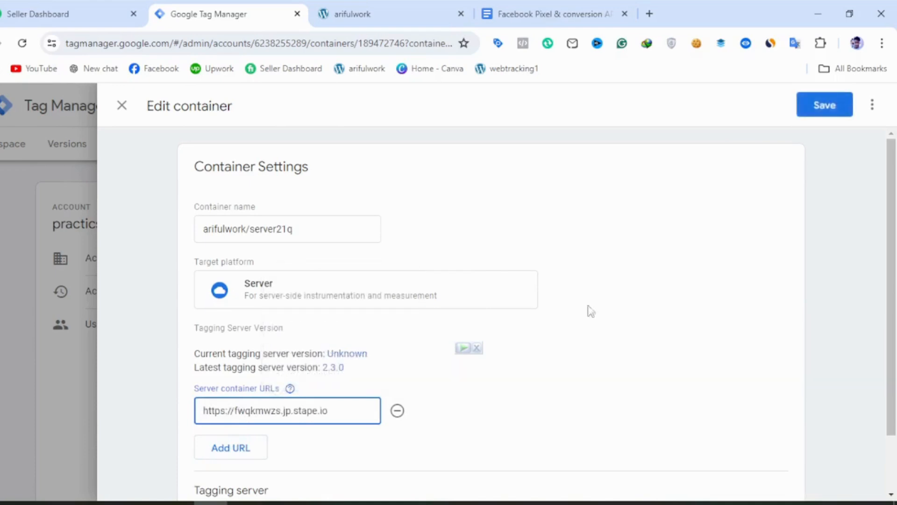
scroll(651, 341, "down", 2)
left_click(835, 108)
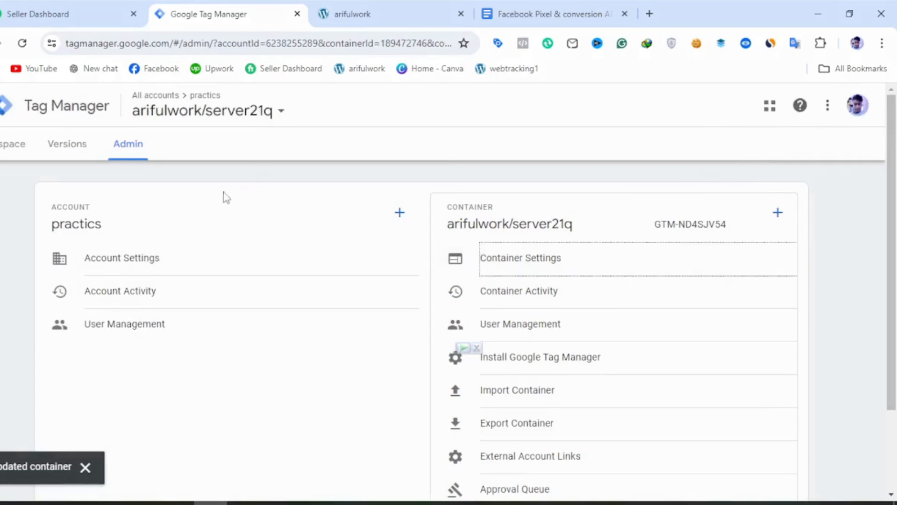
Return to the workspace, switch to the practics/web container, and show its tags.
left_click(12, 144)
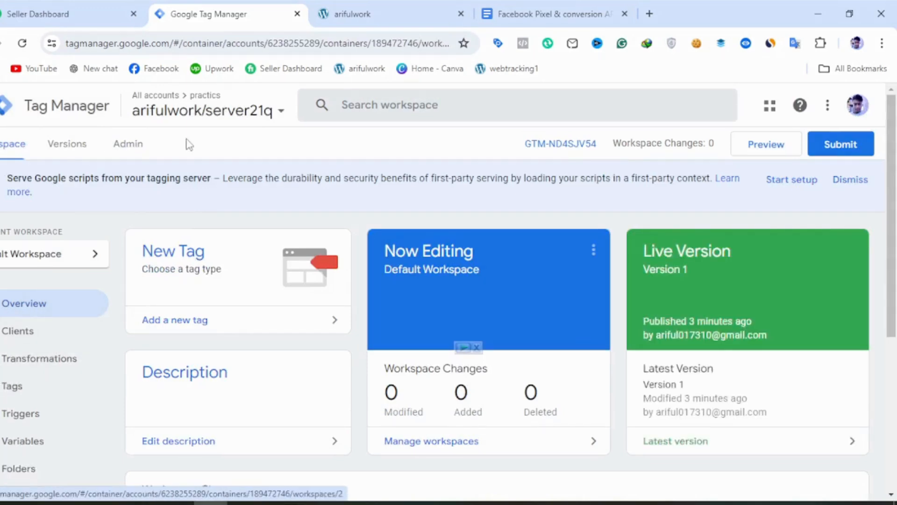
left_click(199, 109)
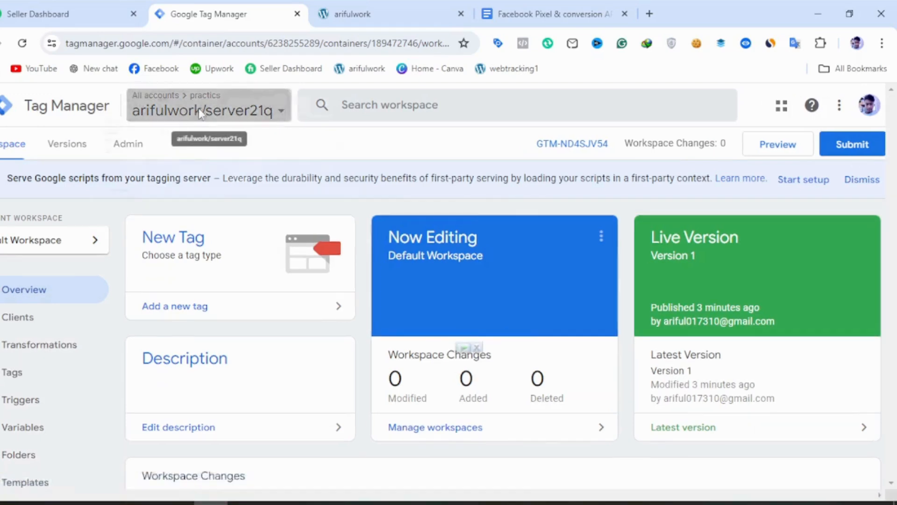
left_click(187, 262)
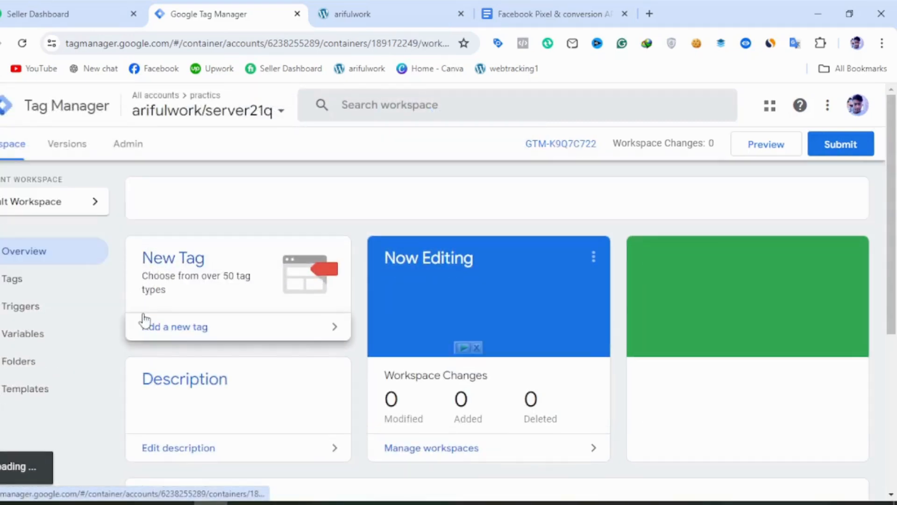
left_click(64, 291)
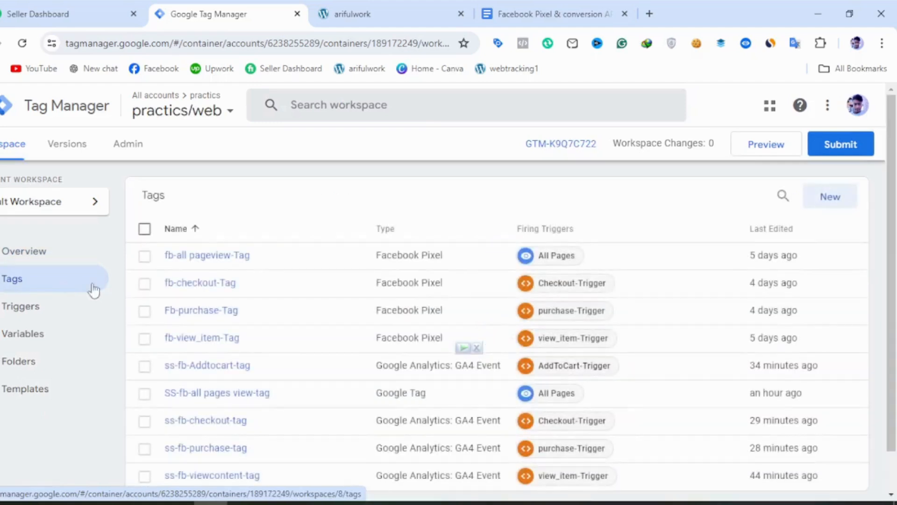
Delete the five server-side tags: ss-fb-Addtocart-tag, SS-fb-all pages view-tag, ss-fb-checkout-tag, ss-fb-purchase-tag, and ss-fb-viewcontent-tag.
scroll(306, 341, "down", 1)
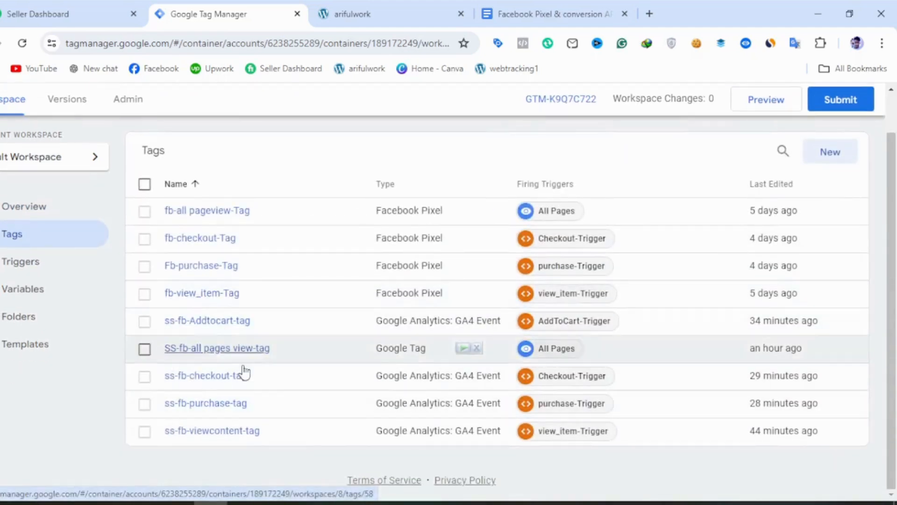
left_click(145, 322)
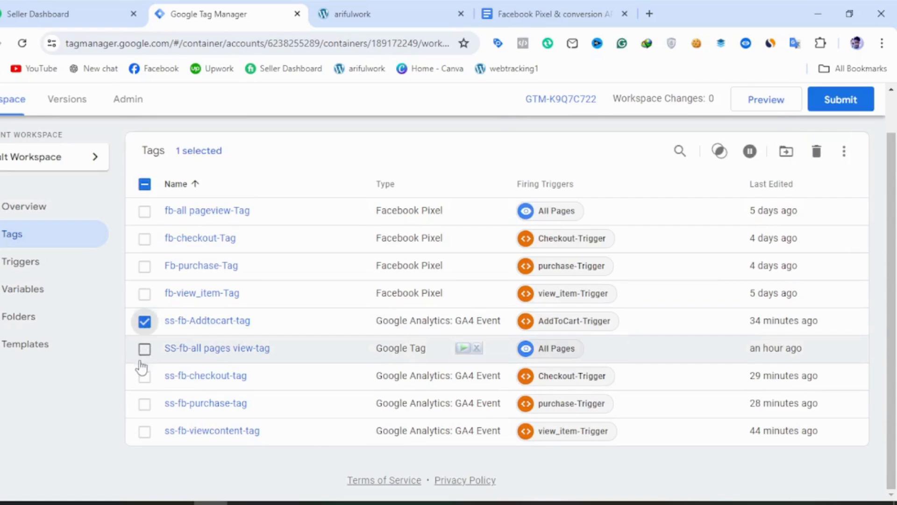
left_click(144, 349)
left_click(144, 376)
left_click(144, 404)
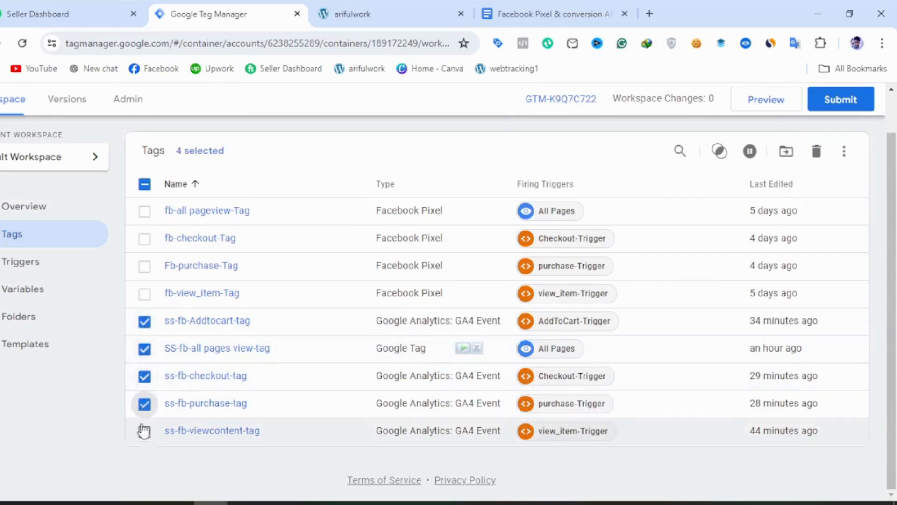
left_click(145, 432)
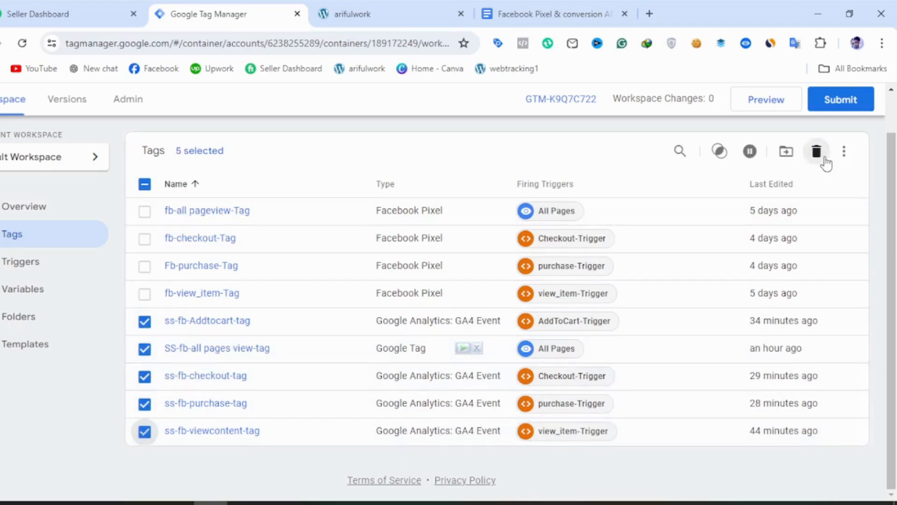
left_click(819, 154)
left_click(567, 264)
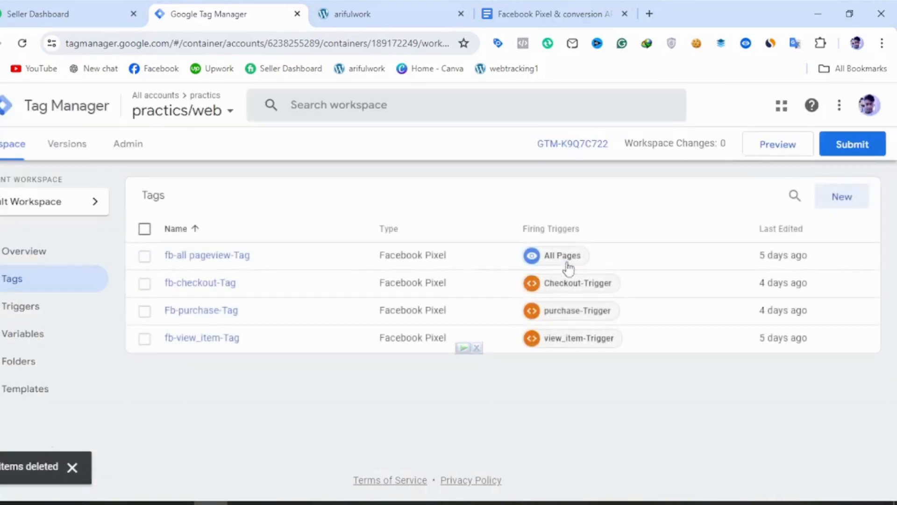
Start a new tag in the web container and name it SS-fb-all pages view-tag.
left_click(836, 198)
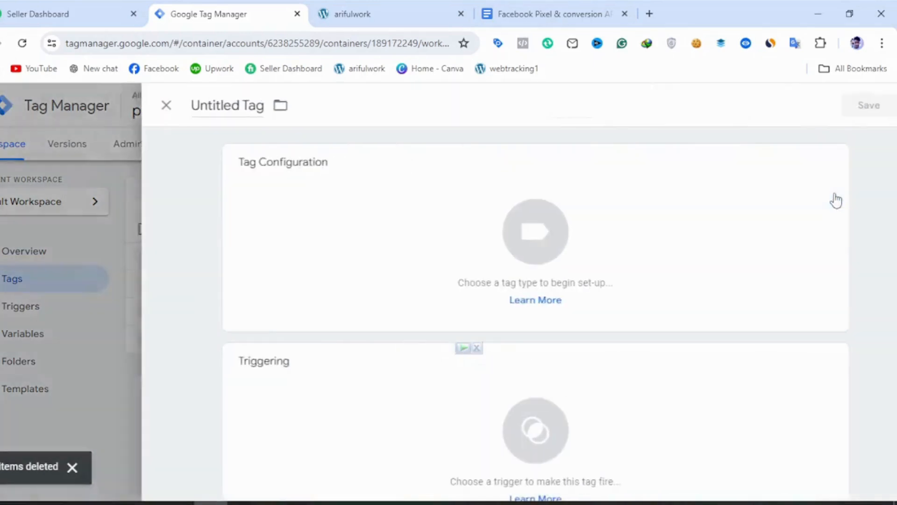
left_click(195, 105)
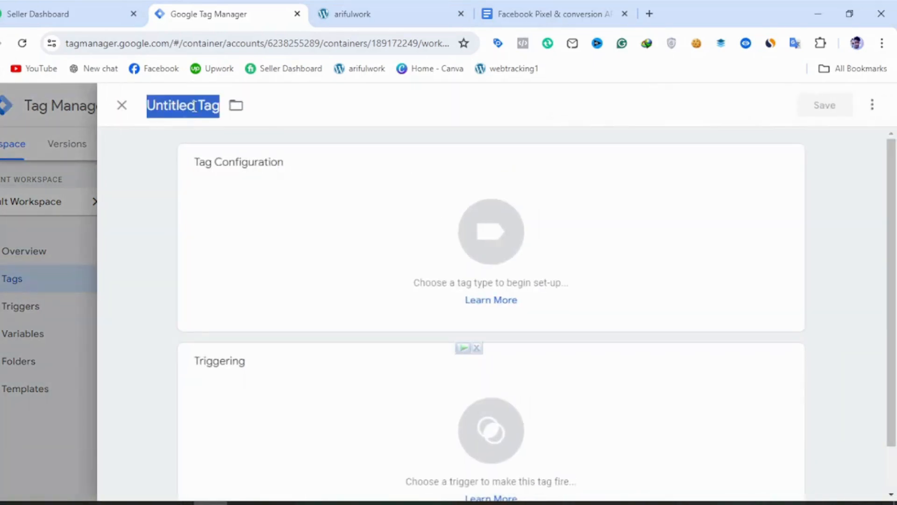
type("SS-fb-")
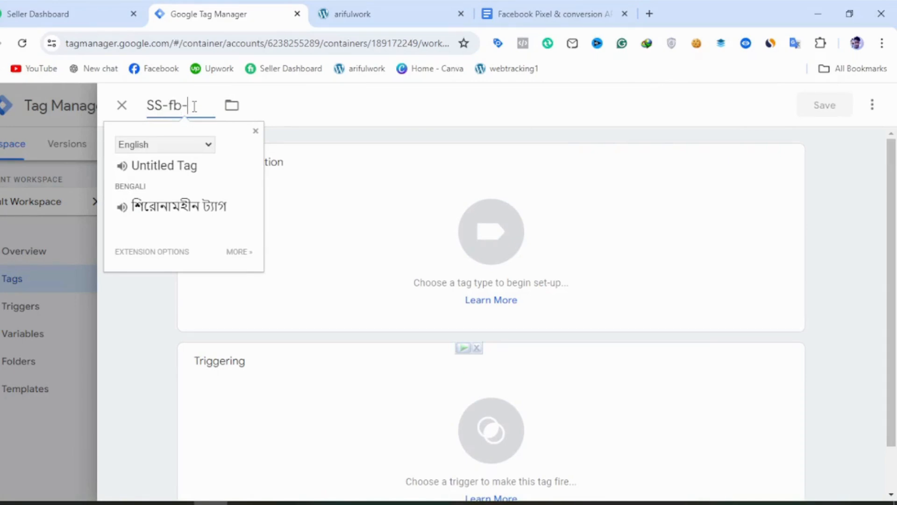
type("all page")
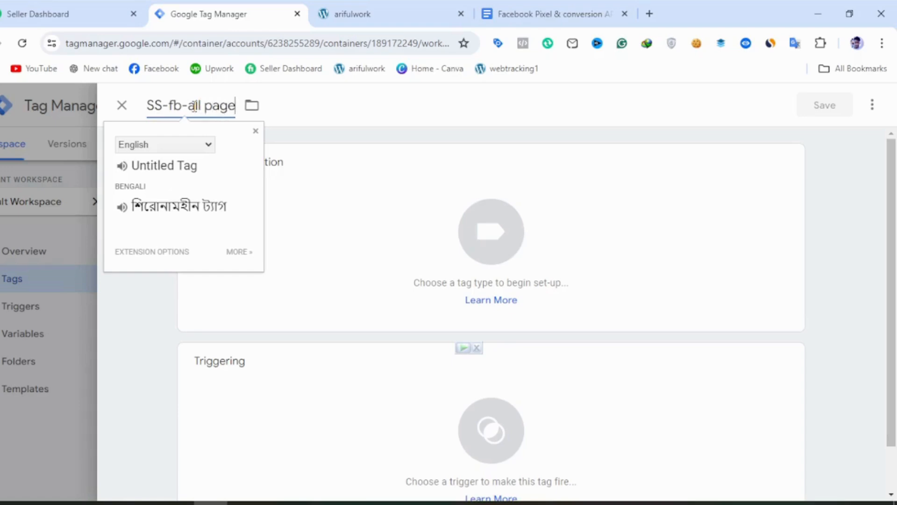
type("s vie")
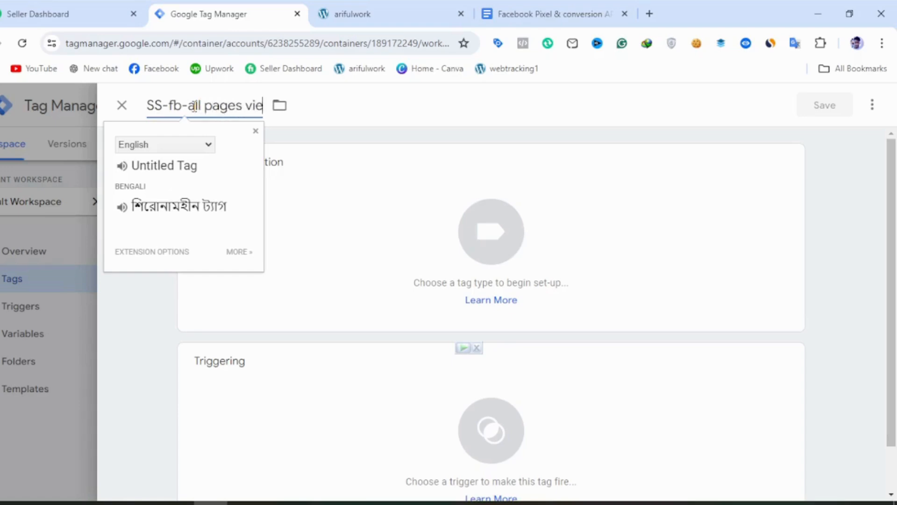
type("w-ta")
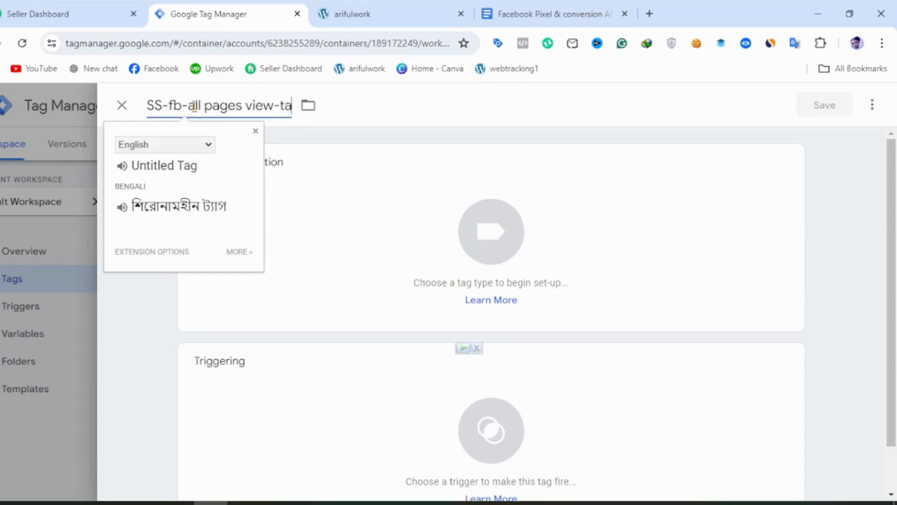
type("g")
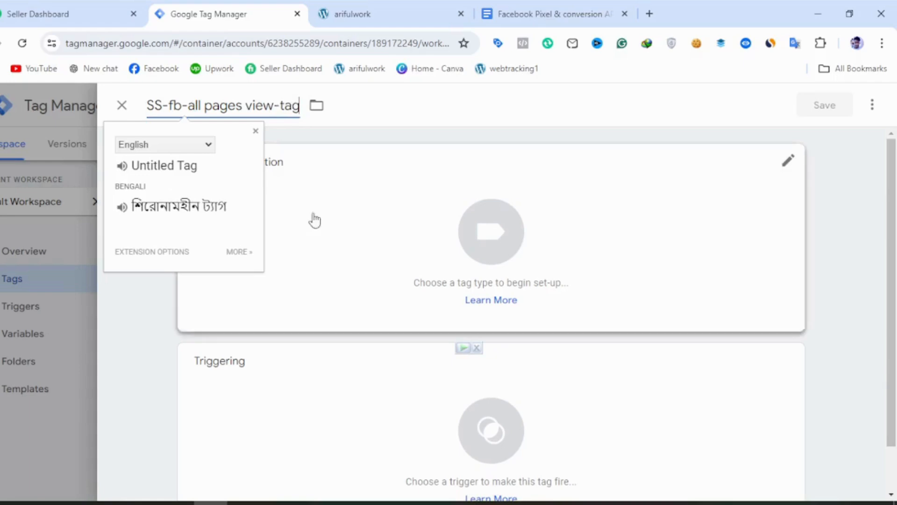
Configure the tag as a Google Tag with the tag ID G-1232.
left_click(326, 229)
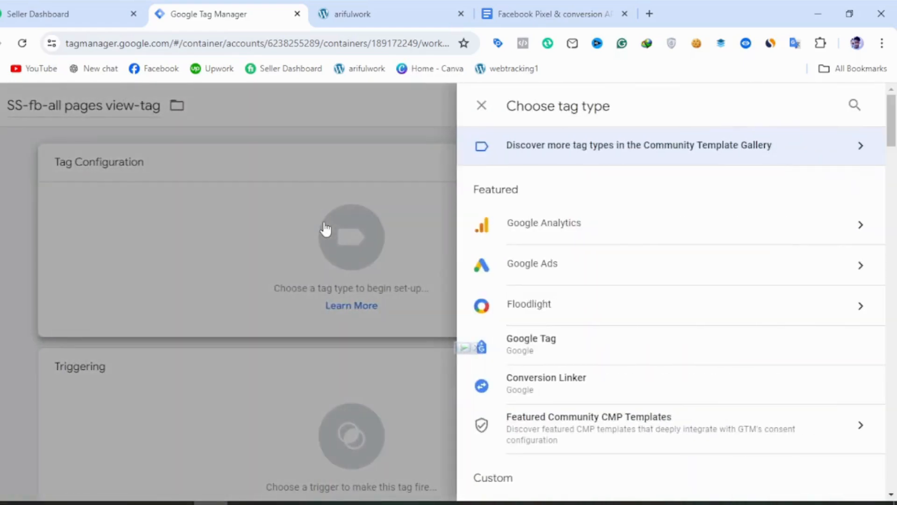
left_click(531, 223)
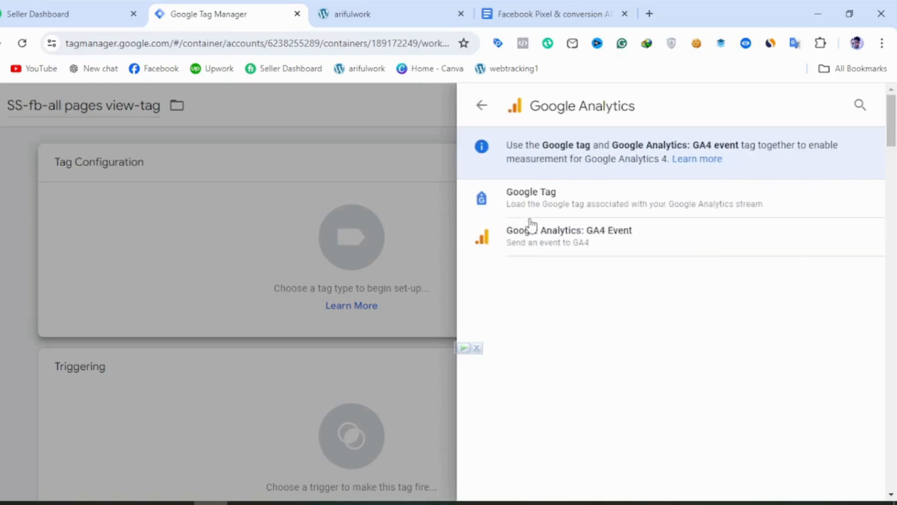
left_click(569, 207)
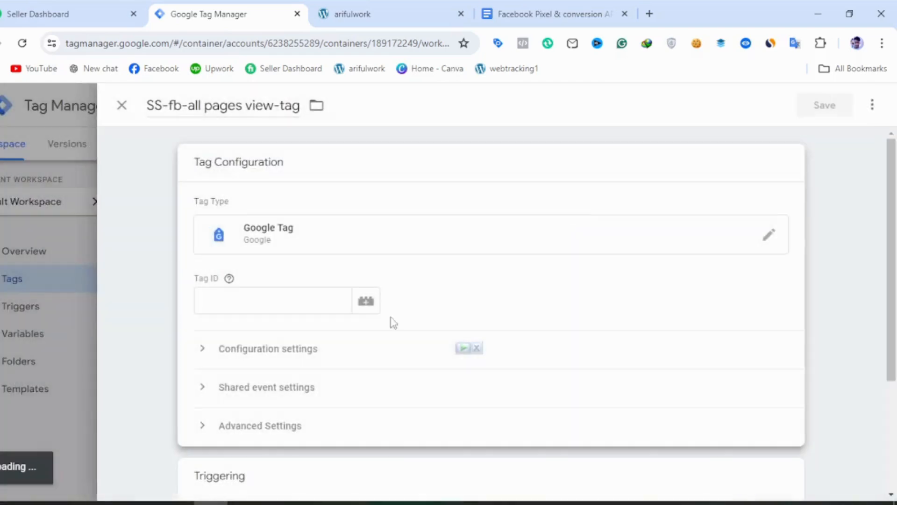
left_click(278, 308)
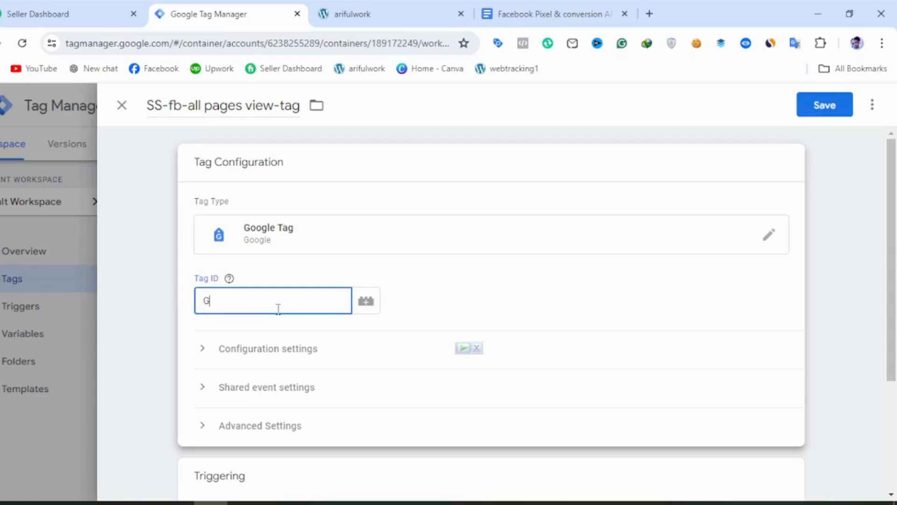
type("G-1232")
left_click_drag(239, 307, 191, 319)
Assign the All Pages page view trigger to SS-fb-all pages view-tag.
scroll(302, 388, "down", 3)
left_click(349, 397)
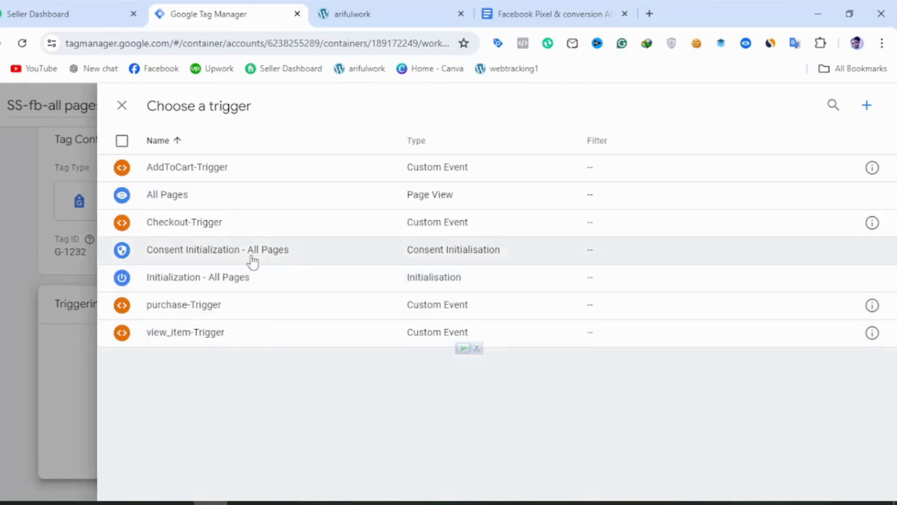
left_click(235, 205)
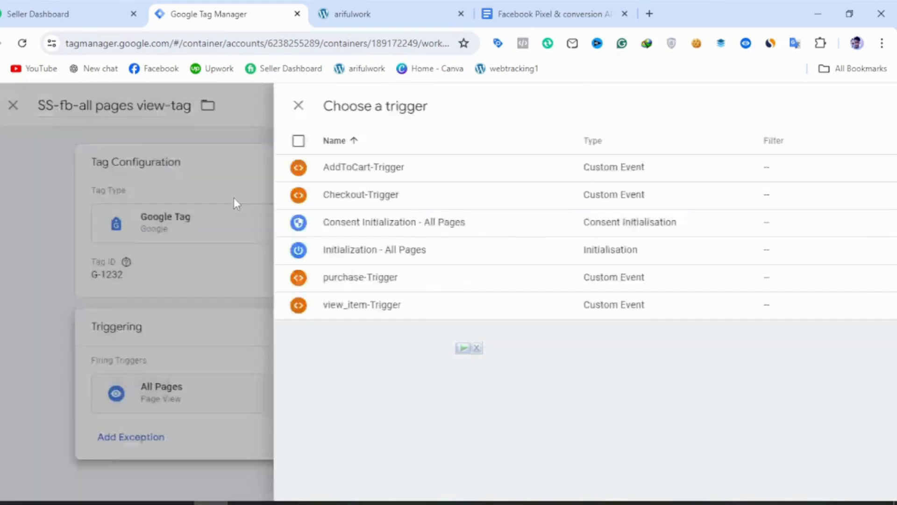
Copy the parameter name send_page_view from the Page_view event tag section of the Google Docs notes.
left_click(509, 11)
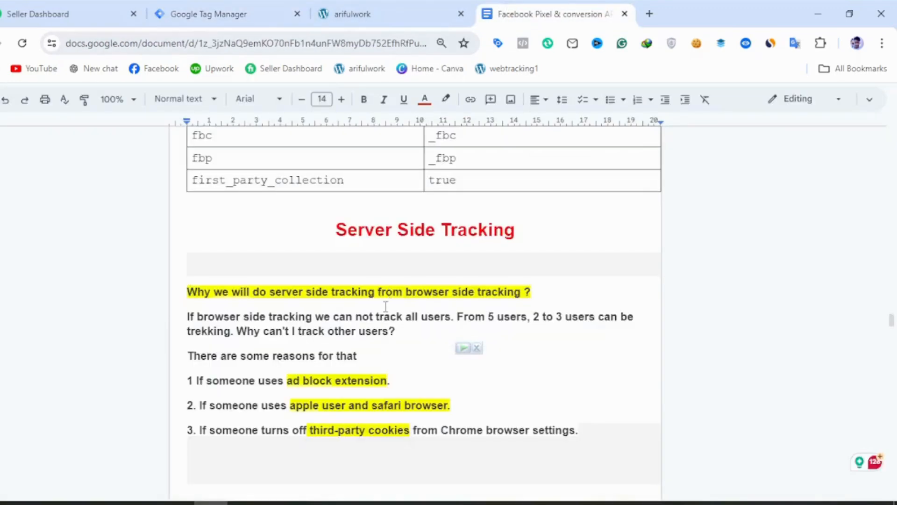
scroll(385, 306, "up", 10)
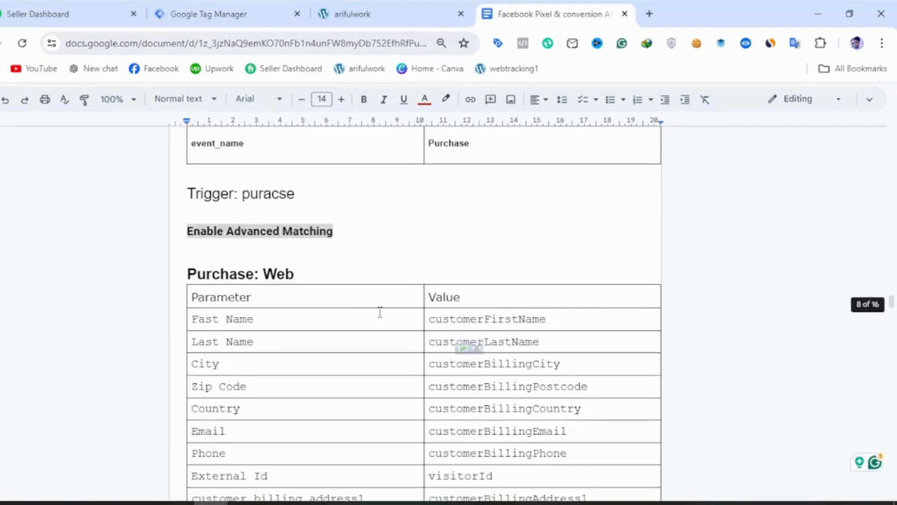
scroll(380, 313, "up", 15)
scroll(380, 312, "down", 20)
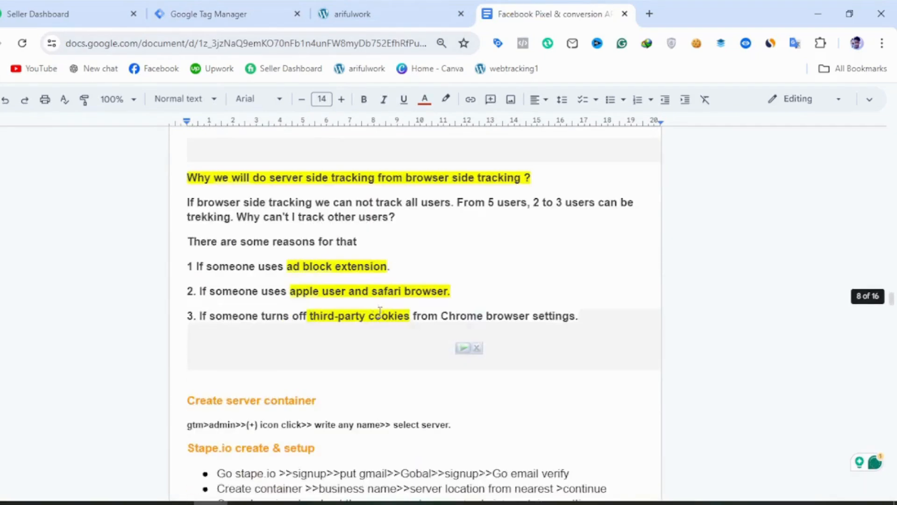
scroll(380, 313, "down", 5)
scroll(374, 336, "down", 7)
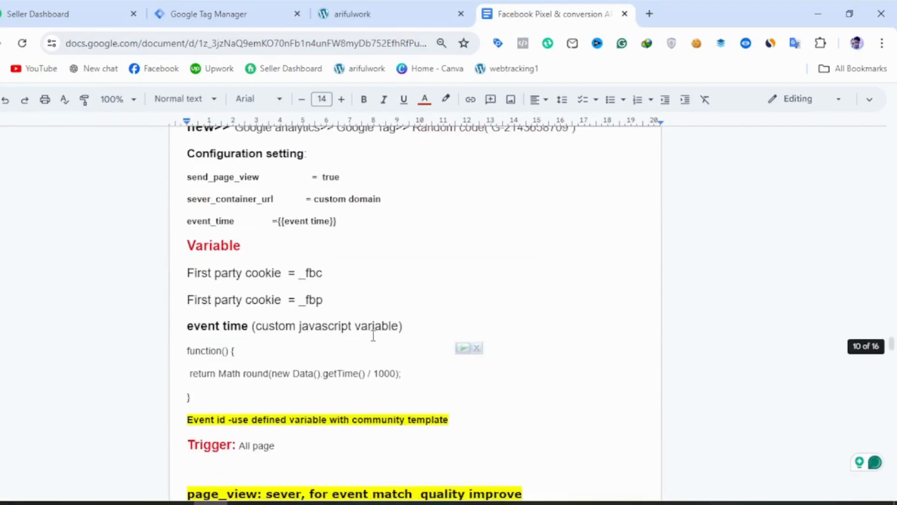
scroll(286, 285, "up", 2)
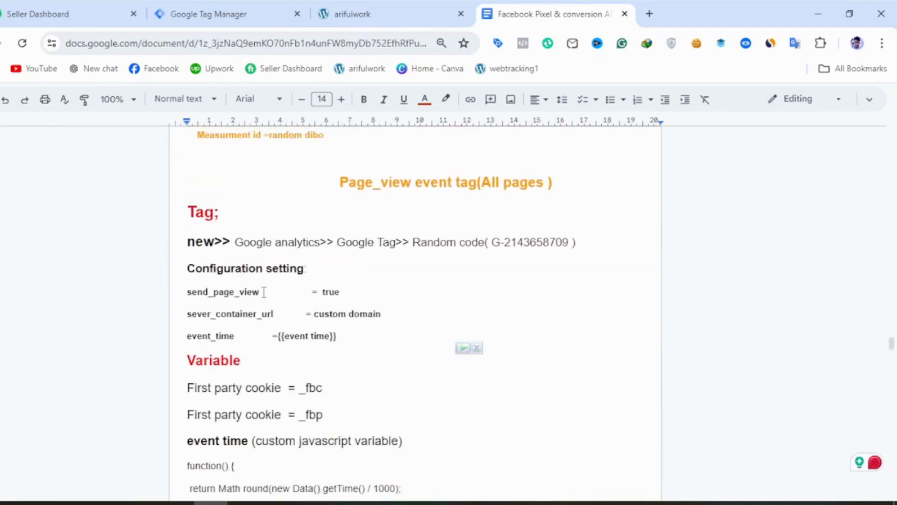
left_click_drag(264, 292, 189, 298)
key("ctrl+c")
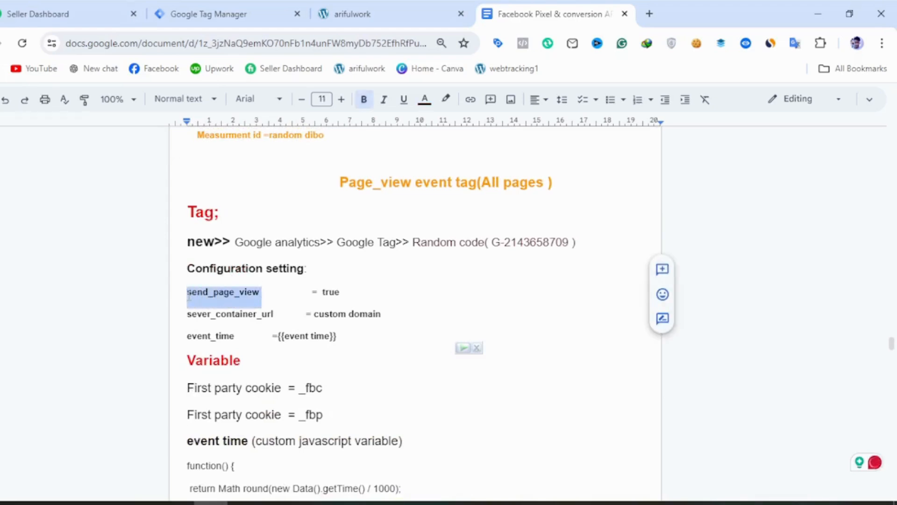
Back in Google Tag Manager, add three empty configuration parameter rows to the Google Tag's configuration settings.
left_click(200, 21)
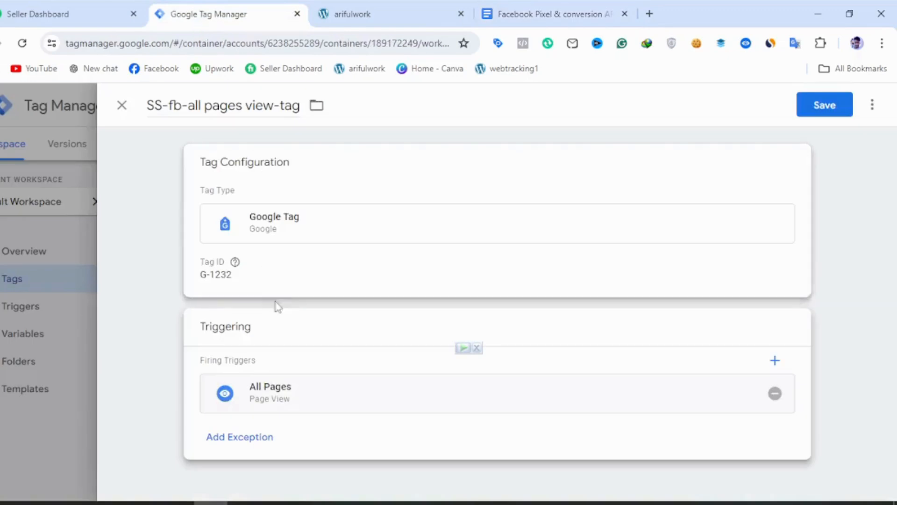
left_click(288, 275)
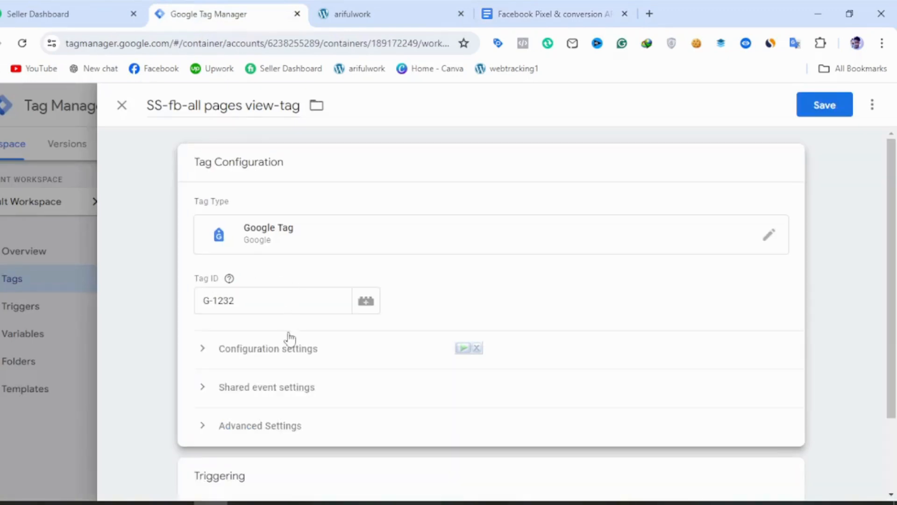
left_click(283, 356)
scroll(304, 421, "down", 5)
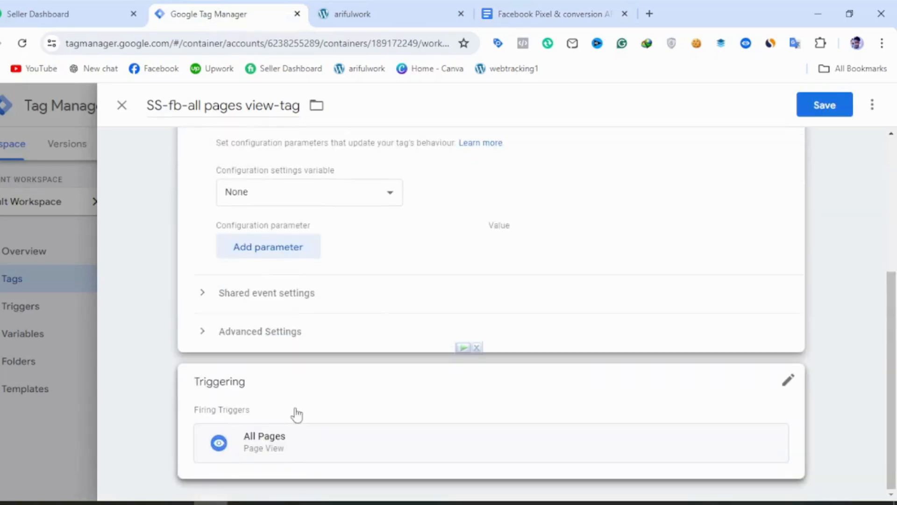
left_click(286, 254)
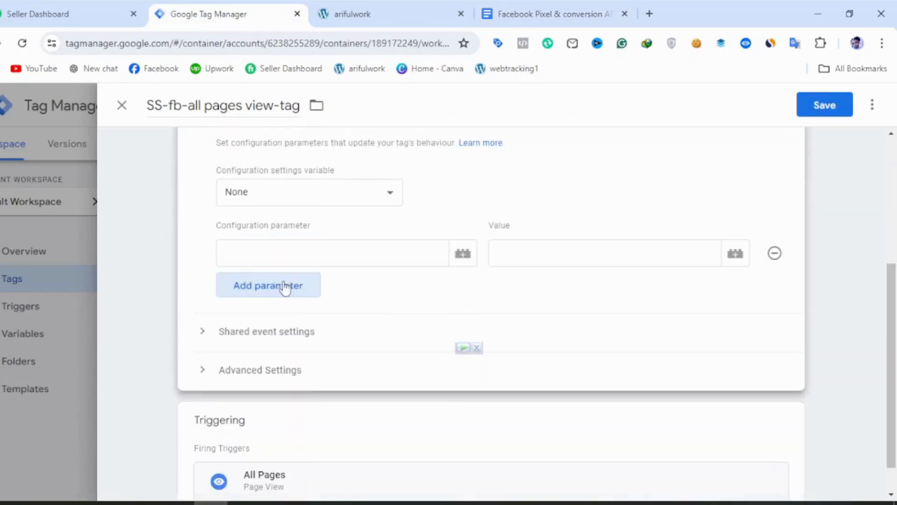
left_click(268, 286)
left_click(268, 324)
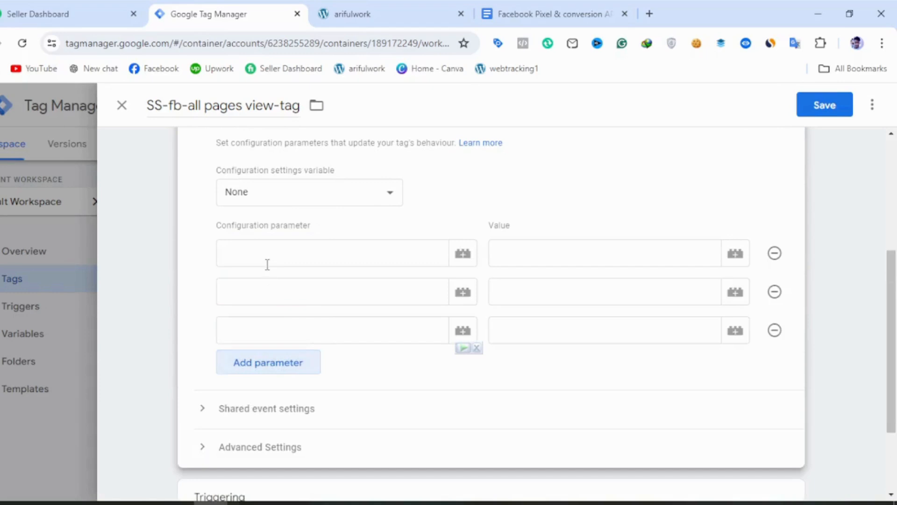
Fill the first configuration parameter with send_page_view and the value true.
left_click(267, 262)
key("ctrl+v")
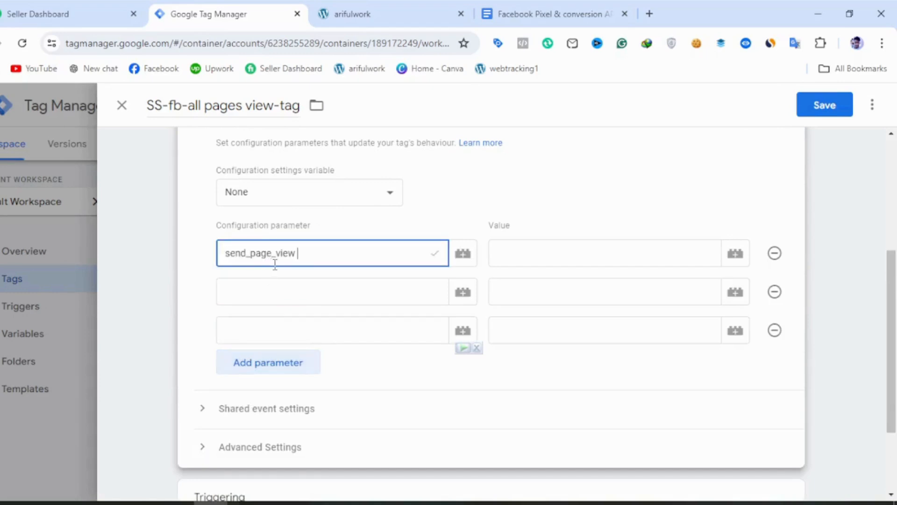
left_click(531, 254)
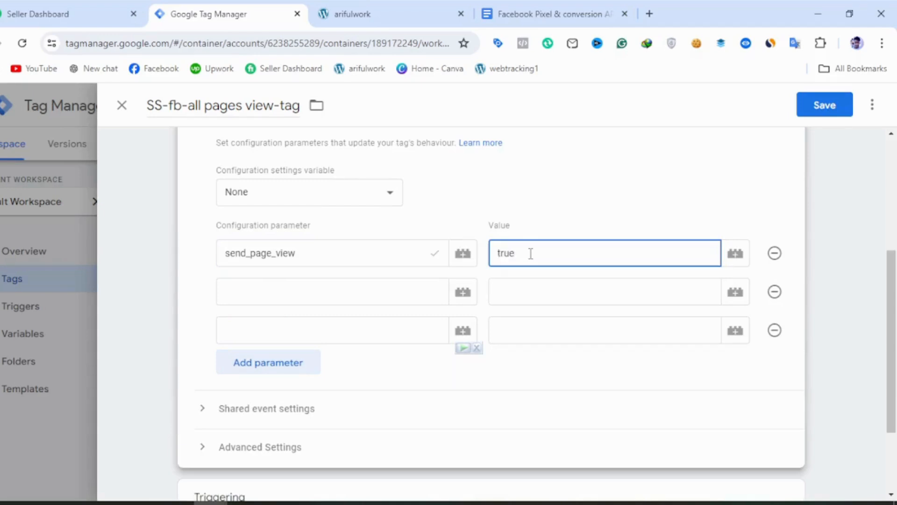
type("true")
left_click(376, 296)
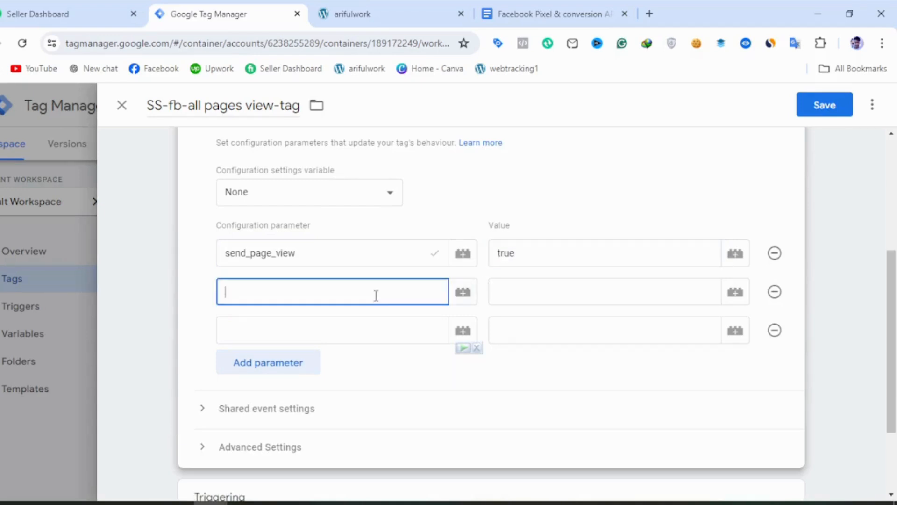
type("se")
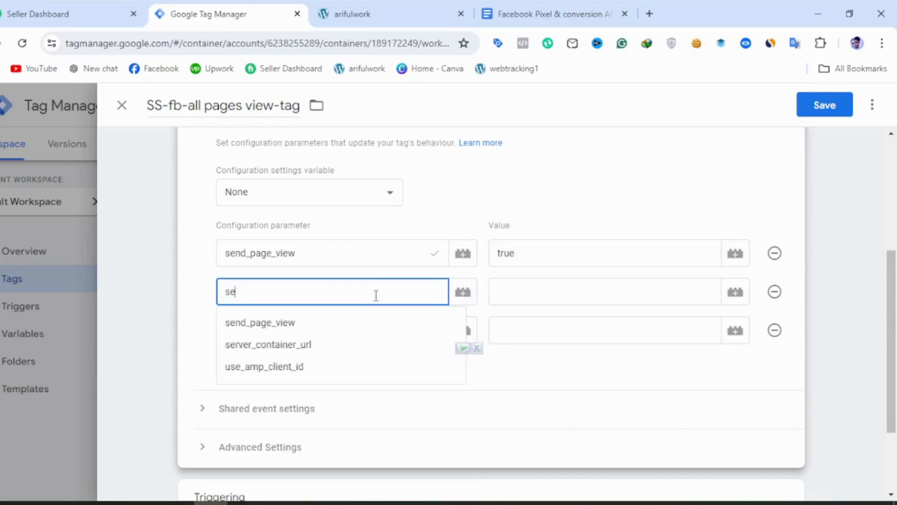
left_click(325, 344)
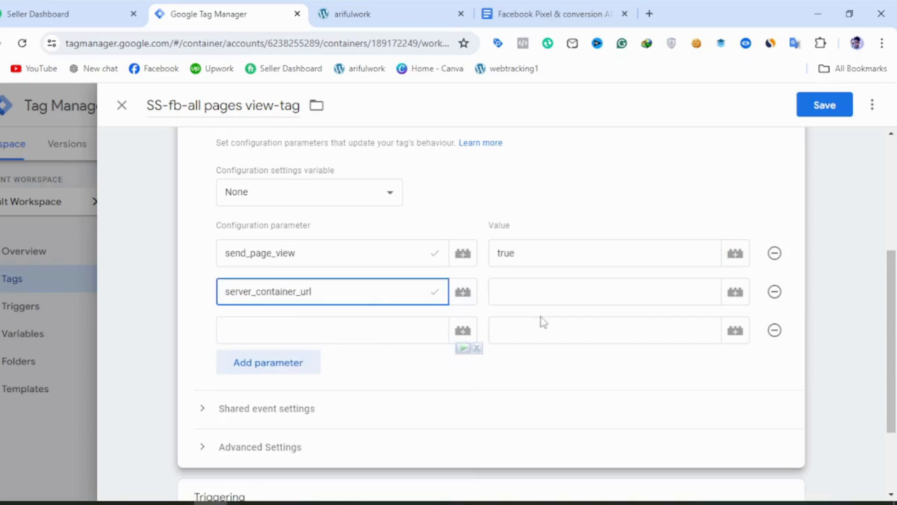
left_click(641, 299)
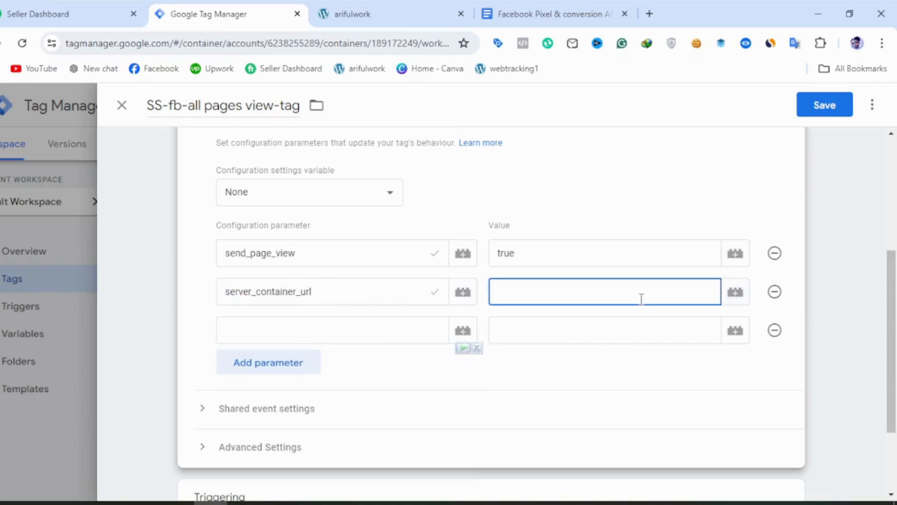
key("super+v")
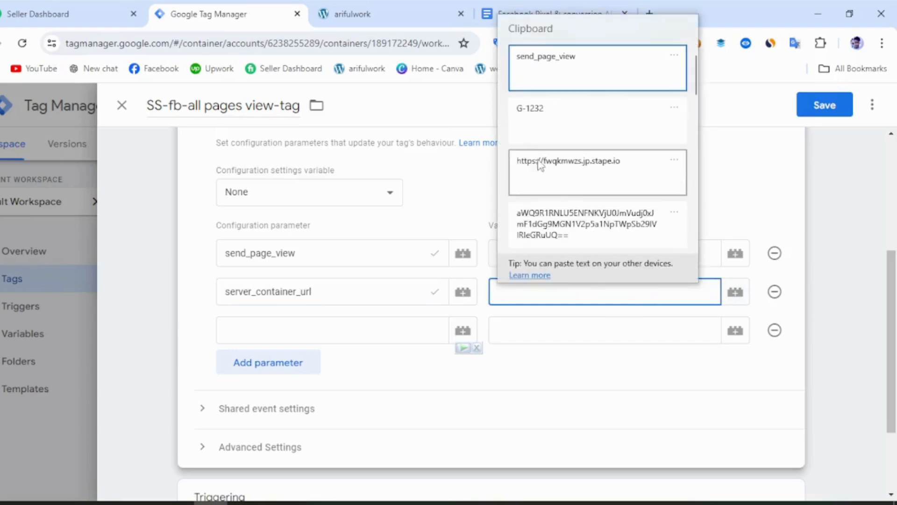
left_click(555, 174)
Remove the empty third configuration parameter row and save SS-fb-all pages view-tag.
left_click(293, 338)
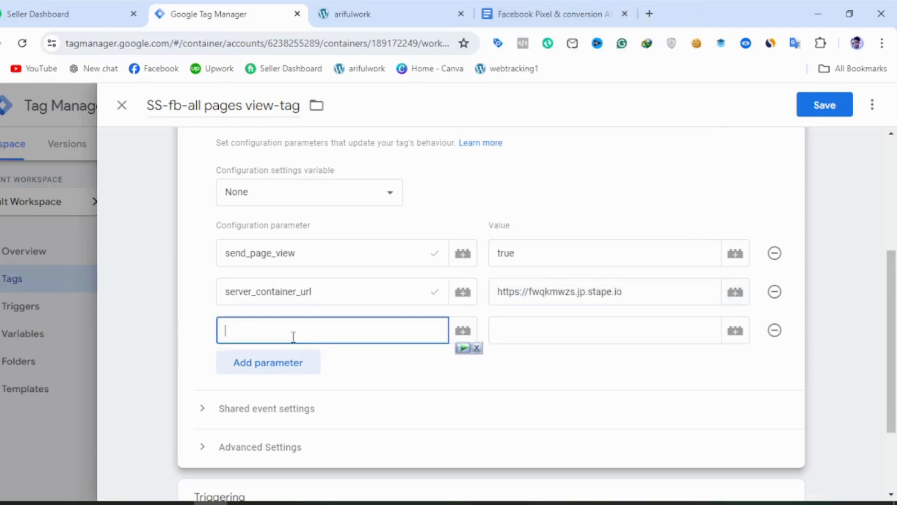
left_click(547, 14)
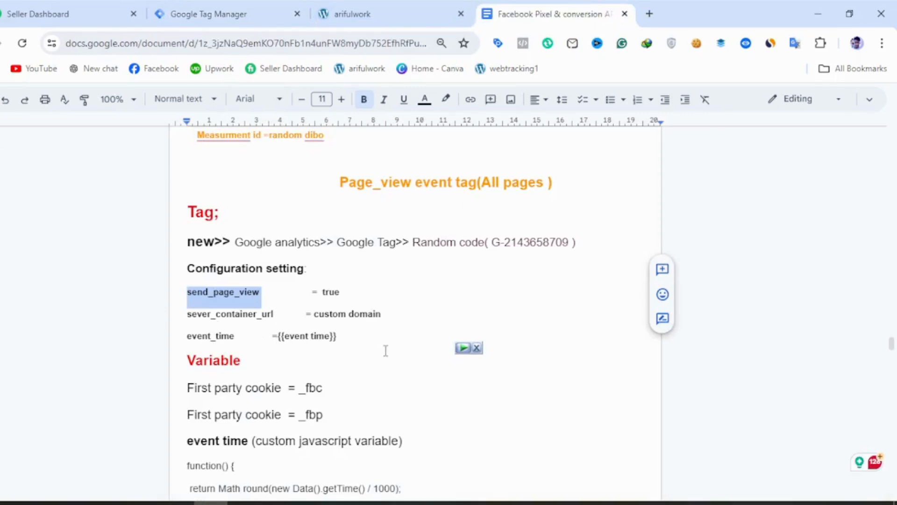
left_click(216, 16)
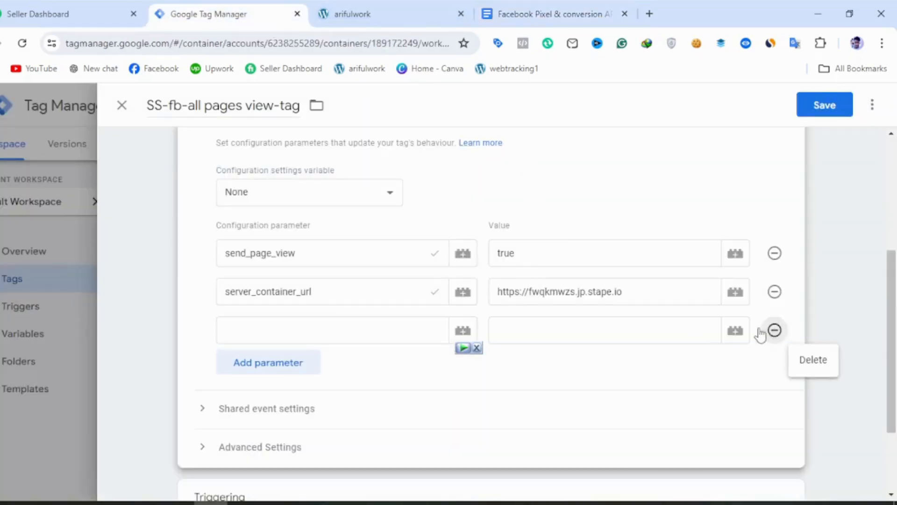
left_click(775, 330)
left_click(828, 107)
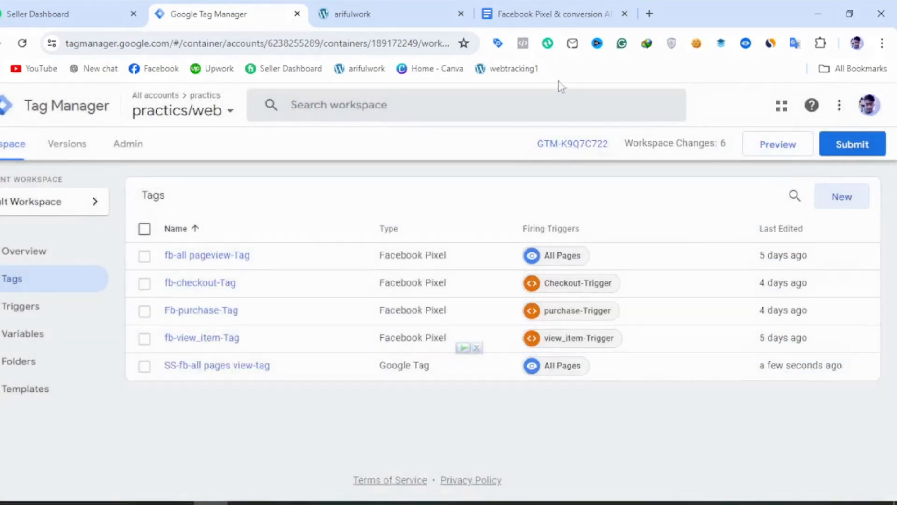
Review the variable, trigger and server parameter notes for the page view tag in the Google Docs document.
left_click(554, 15)
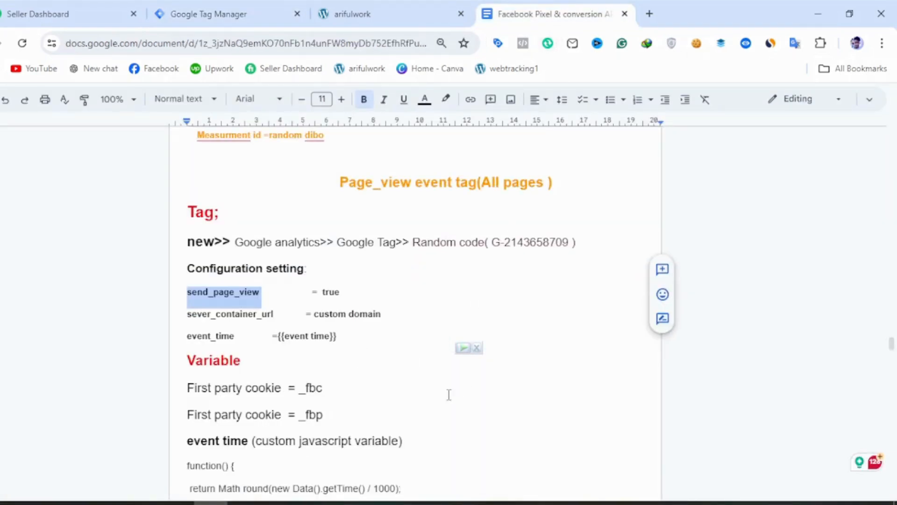
scroll(448, 395, "down", 3)
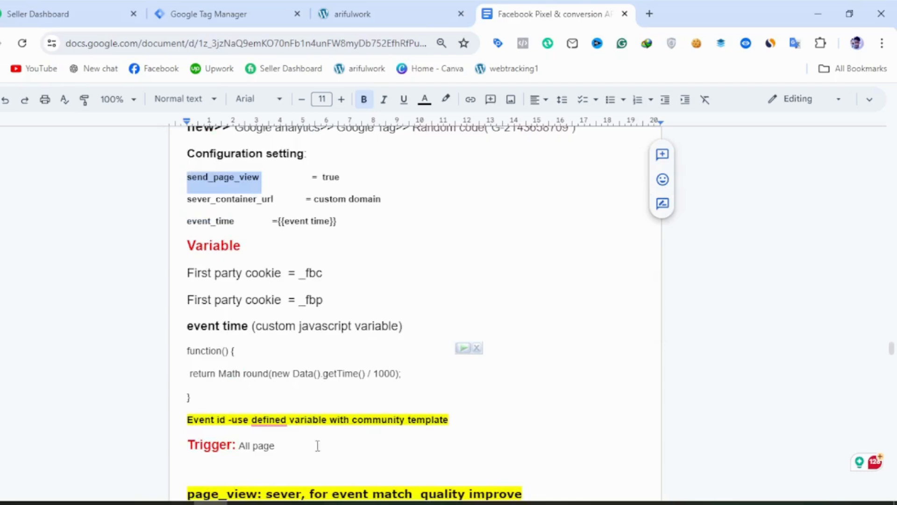
scroll(375, 438, "down", 3)
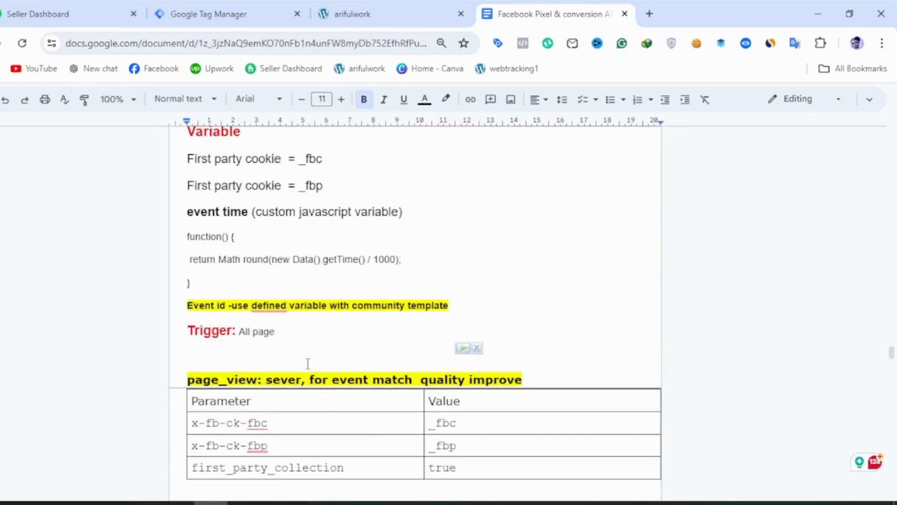
Switch back to Google Tag Manager and delete the user-defined variables fbc, fbp and measurment-id.
left_click(249, 6)
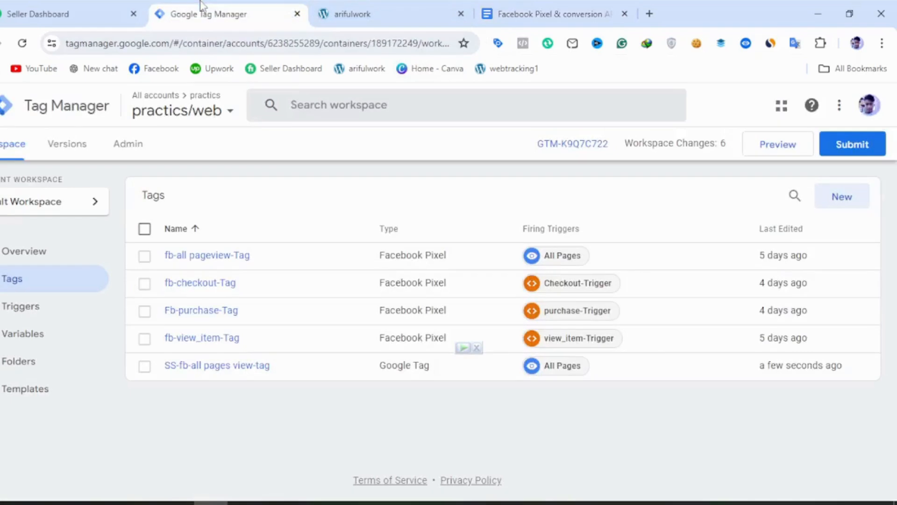
left_click(61, 337)
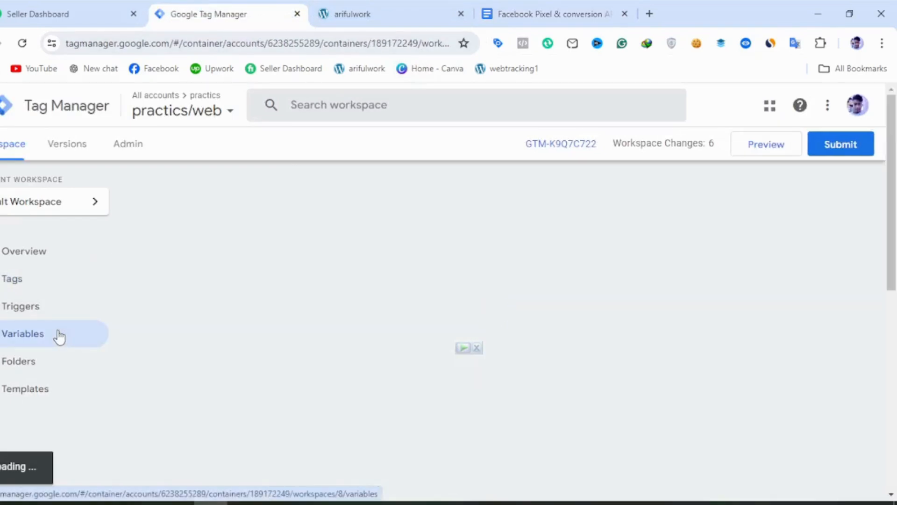
scroll(295, 408, "down", 2)
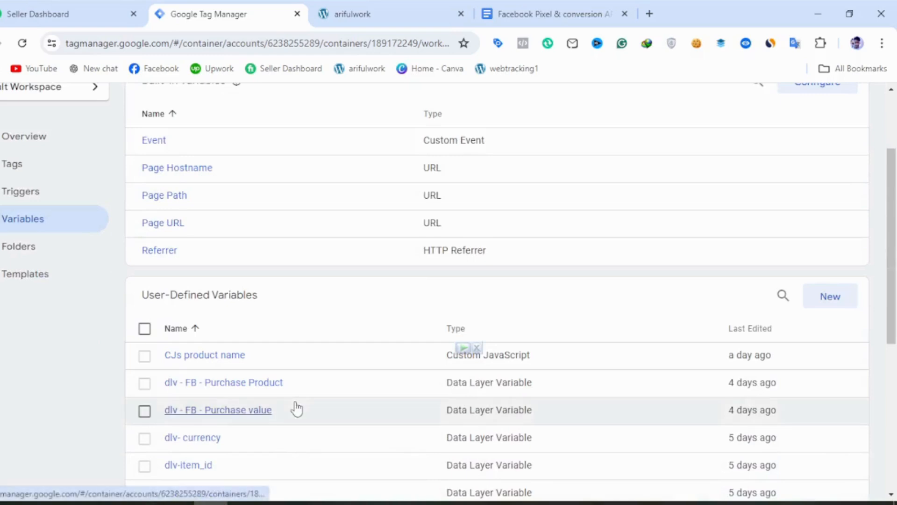
scroll(294, 408, "down", 6)
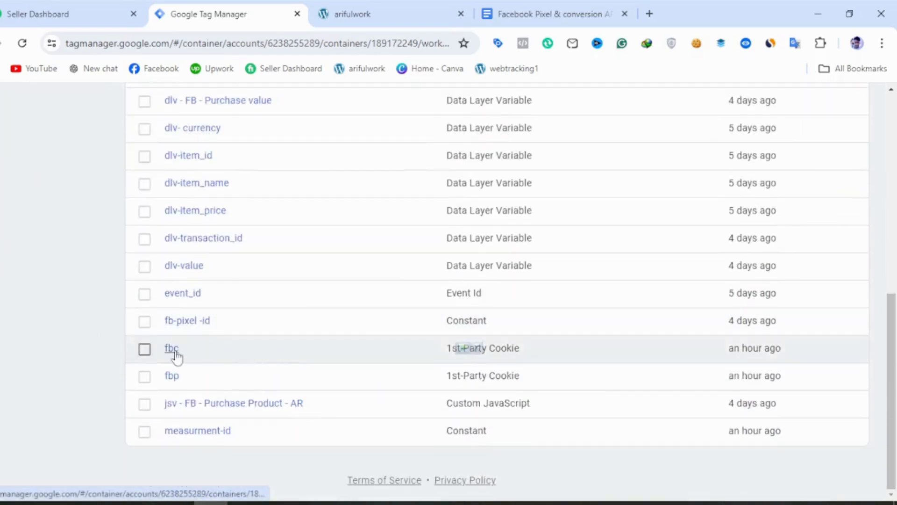
left_click(143, 350)
left_click(144, 380)
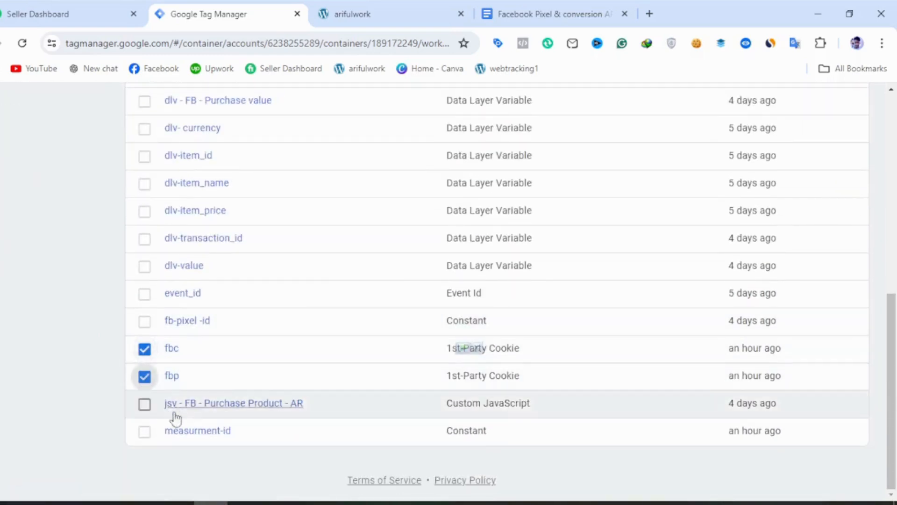
left_click(148, 434)
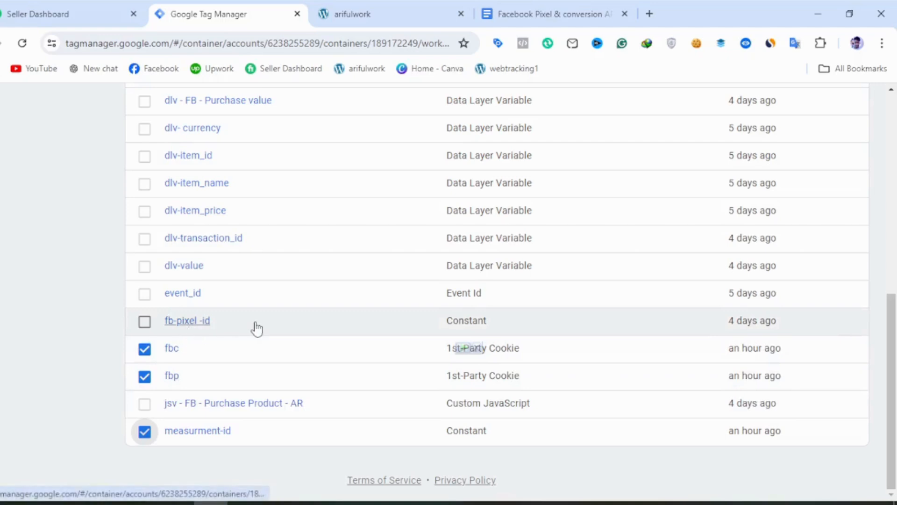
scroll(248, 332, "up", 3)
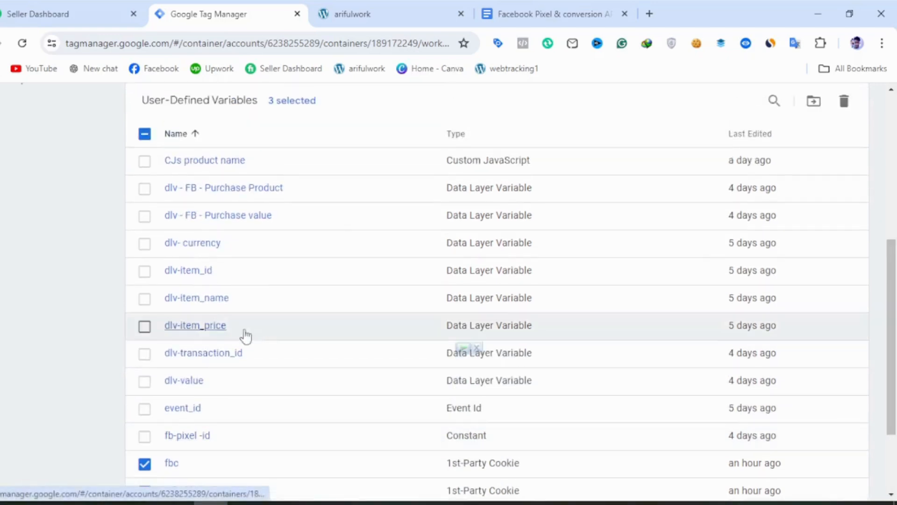
left_click(144, 162)
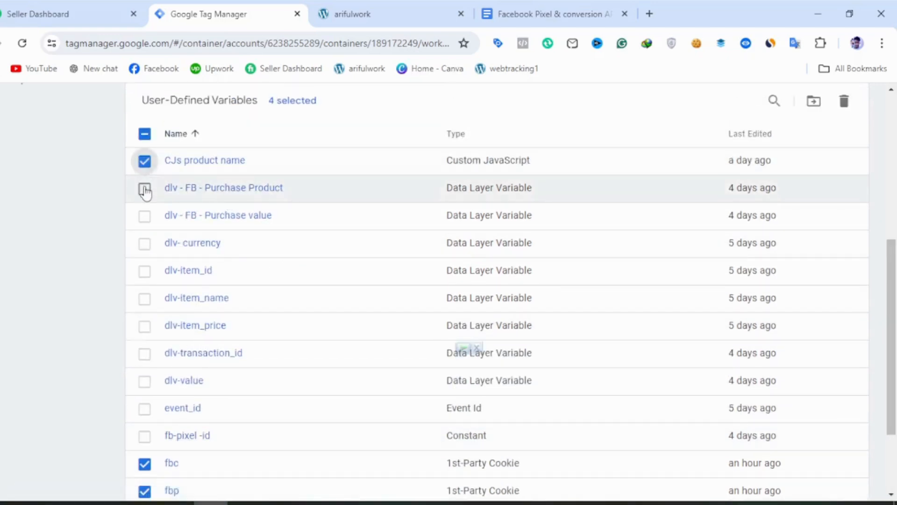
left_click(145, 162)
scroll(271, 348, "down", 3)
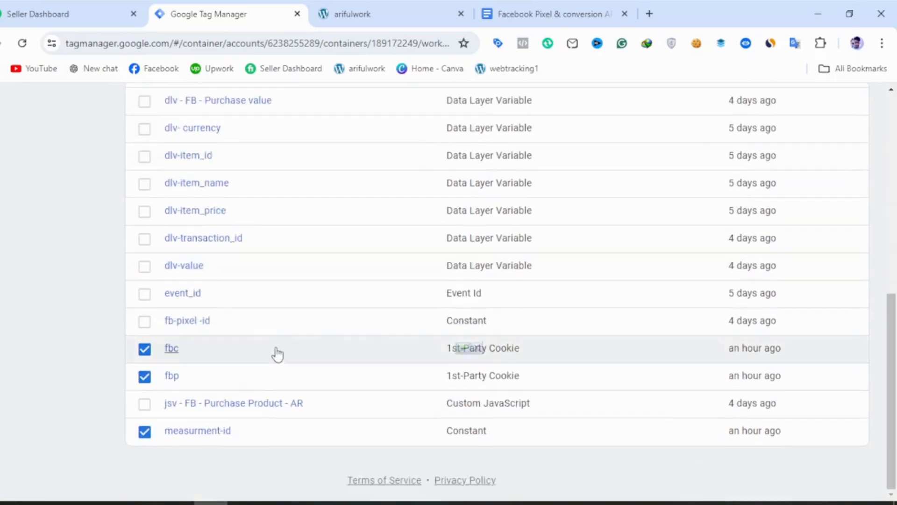
scroll(701, 206, "up", 5)
left_click(840, 220)
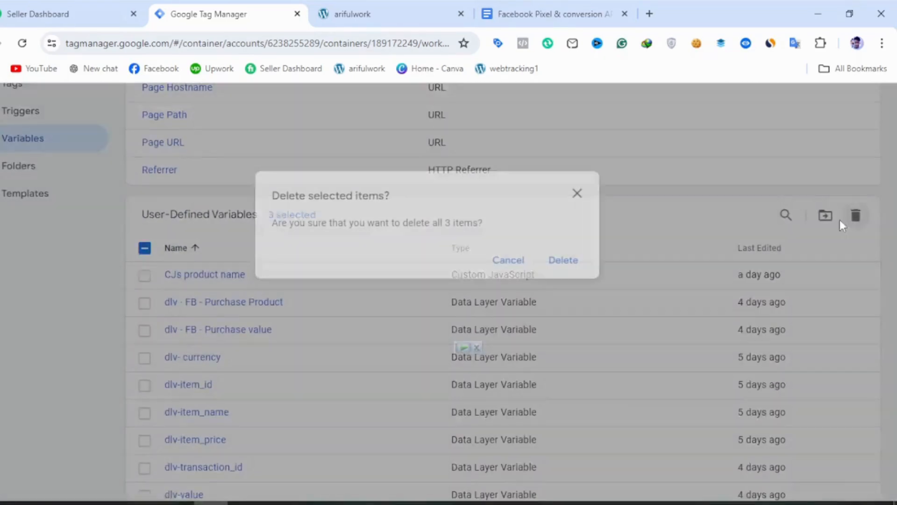
left_click(568, 262)
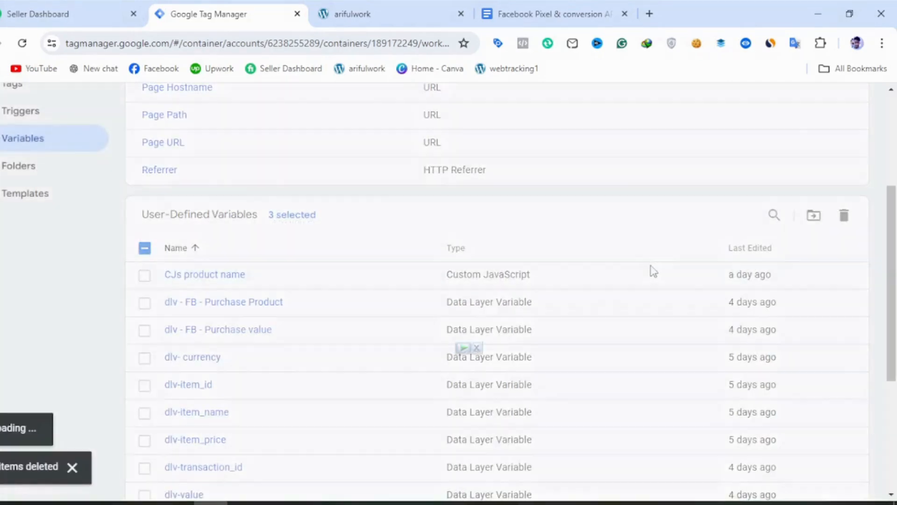
Create and save a user-defined variable named fbc of type 1st-Party Cookie with the cookie name _fbc.
scroll(553, 256, "up", 4)
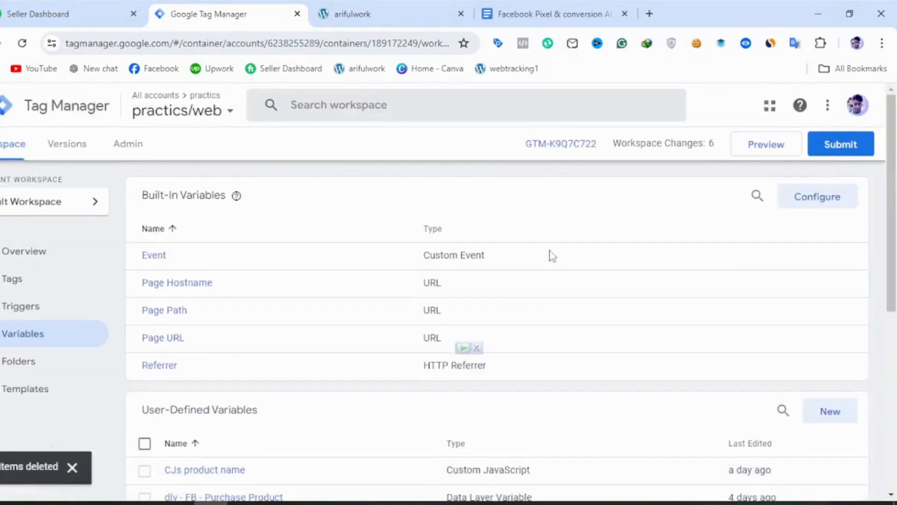
scroll(709, 366, "down", 1)
scroll(708, 366, "down", 2)
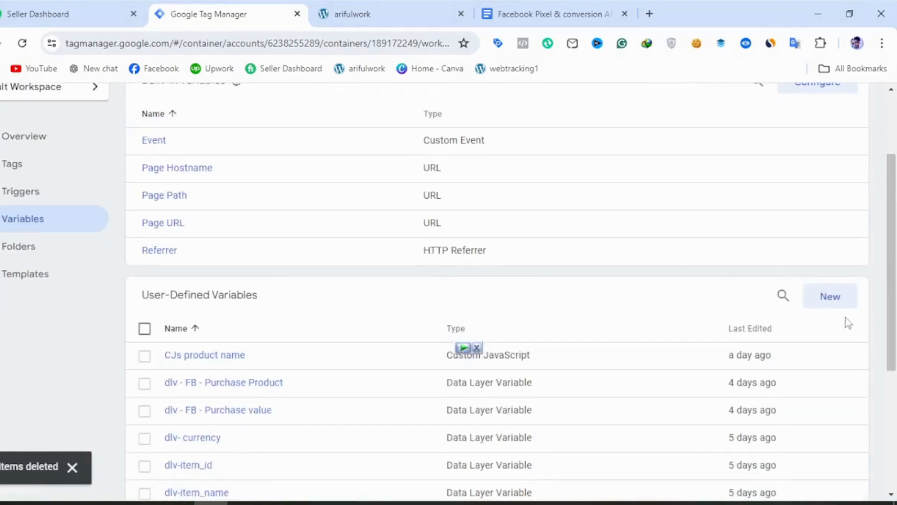
left_click(835, 304)
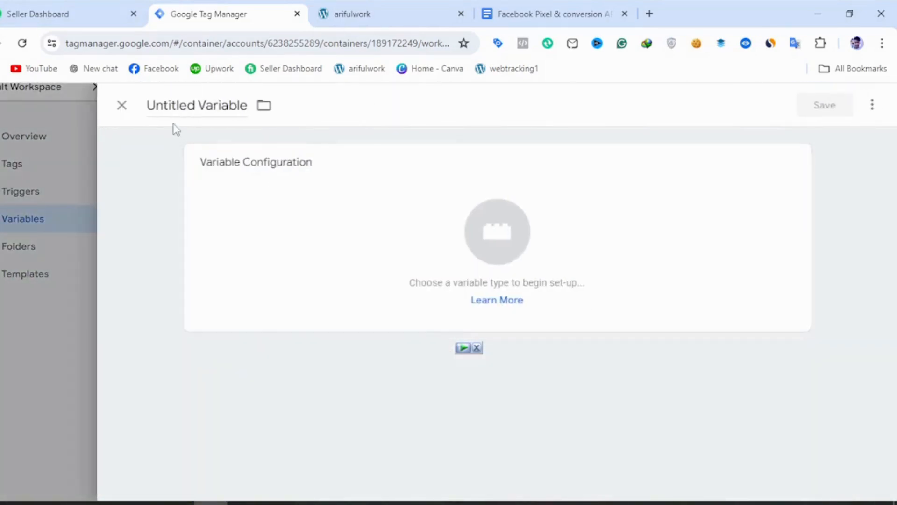
left_click(191, 111)
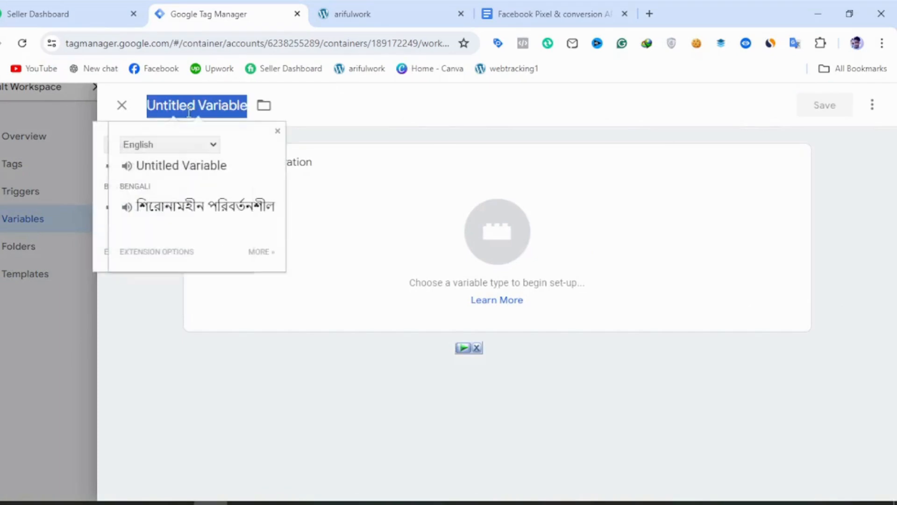
type("fb")
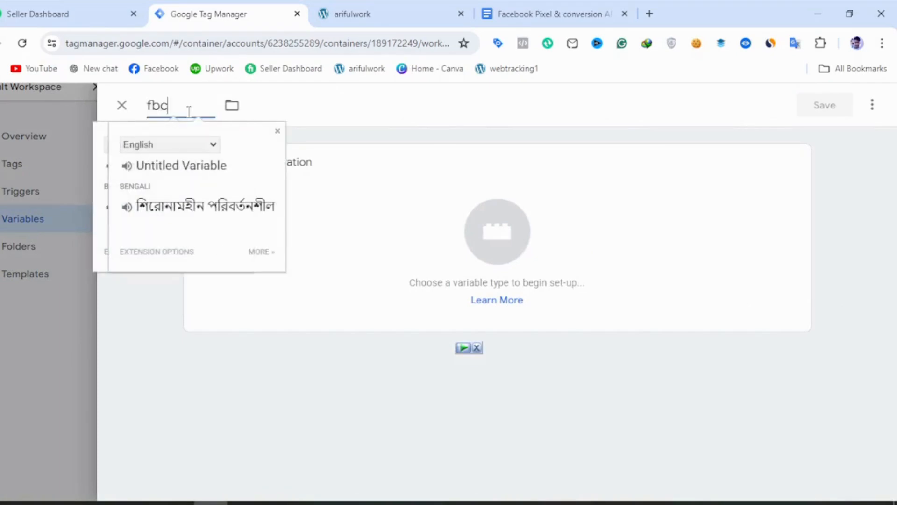
type("c")
left_click(366, 220)
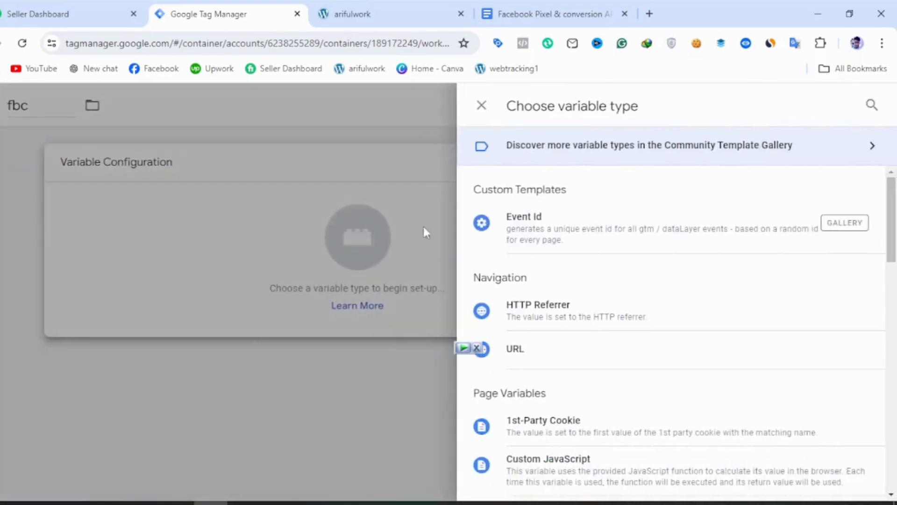
scroll(554, 344, "down", 2)
left_click(531, 316)
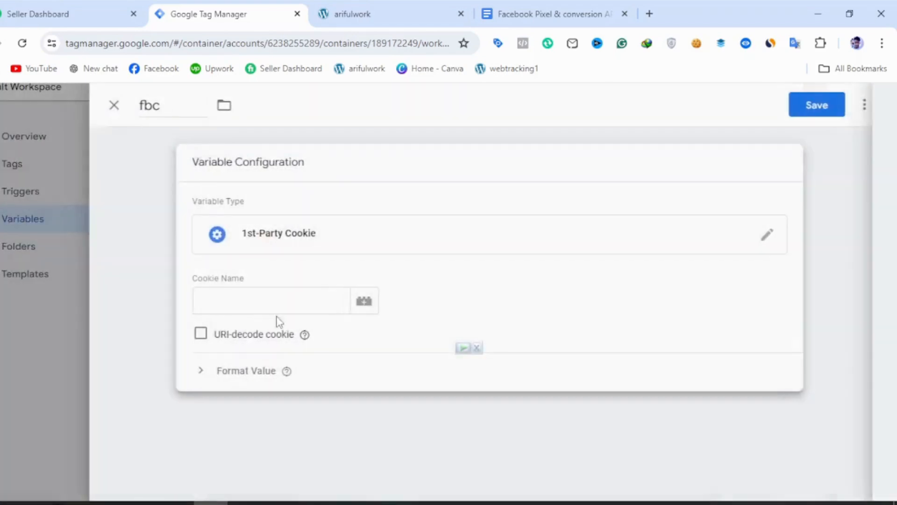
left_click(266, 298)
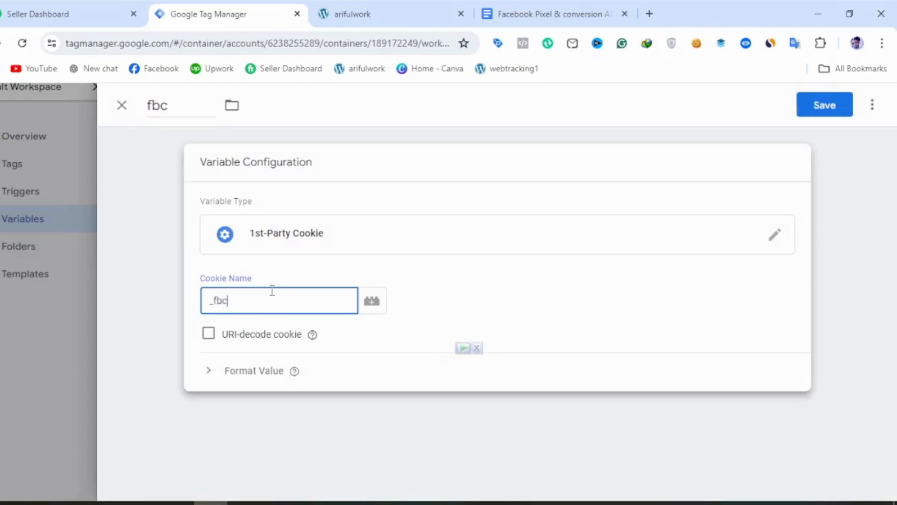
left_click(816, 114)
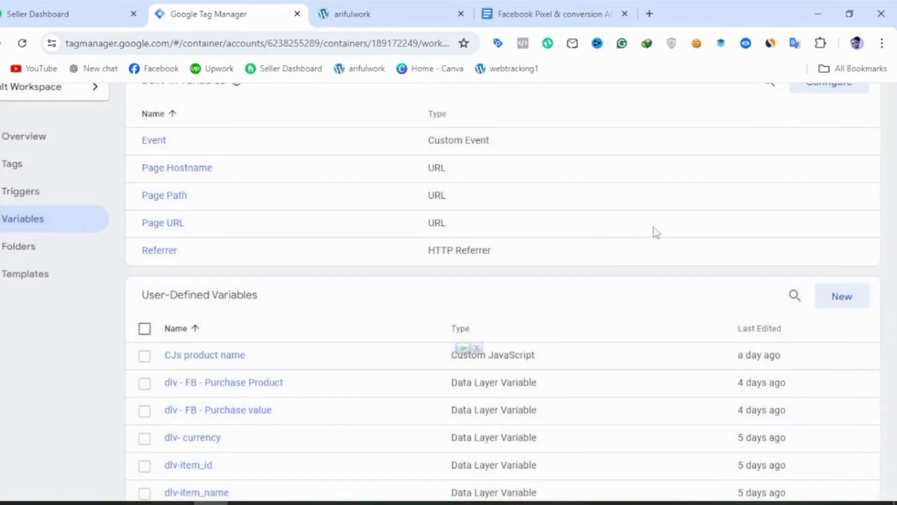
Create and save a user-defined variable named fbp of type 1st-Party Cookie with the cookie name _fbp.
left_click(827, 294)
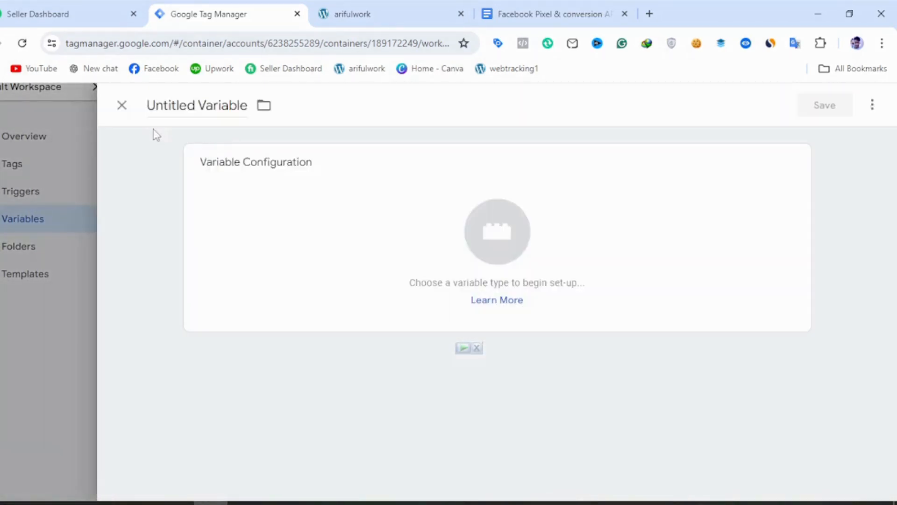
triple_click(209, 95)
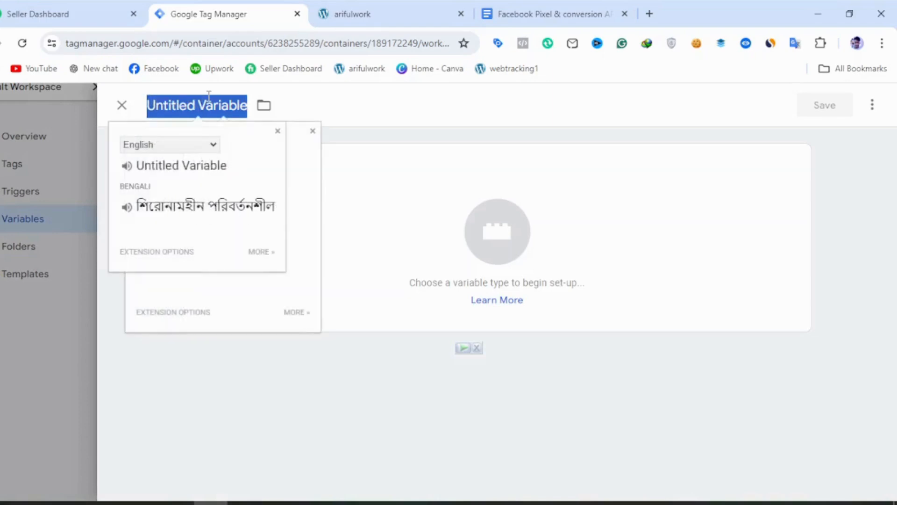
type("fbp")
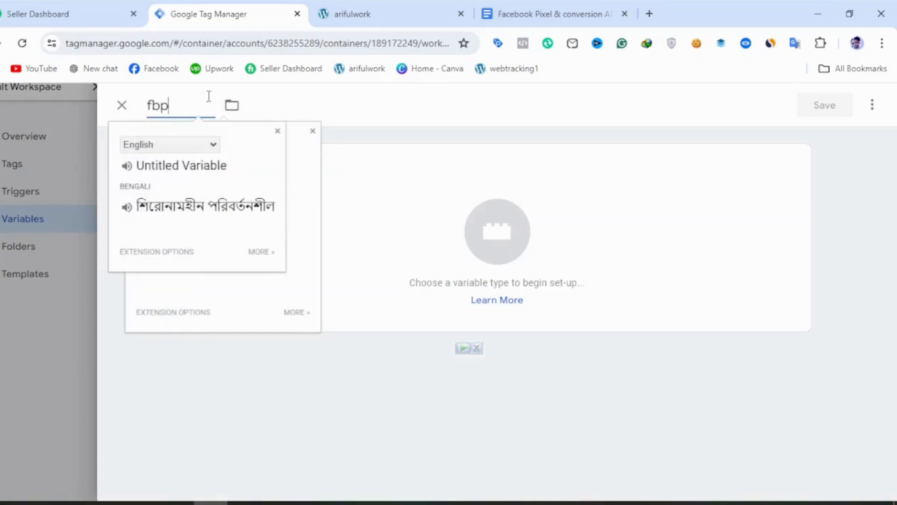
left_click(362, 279)
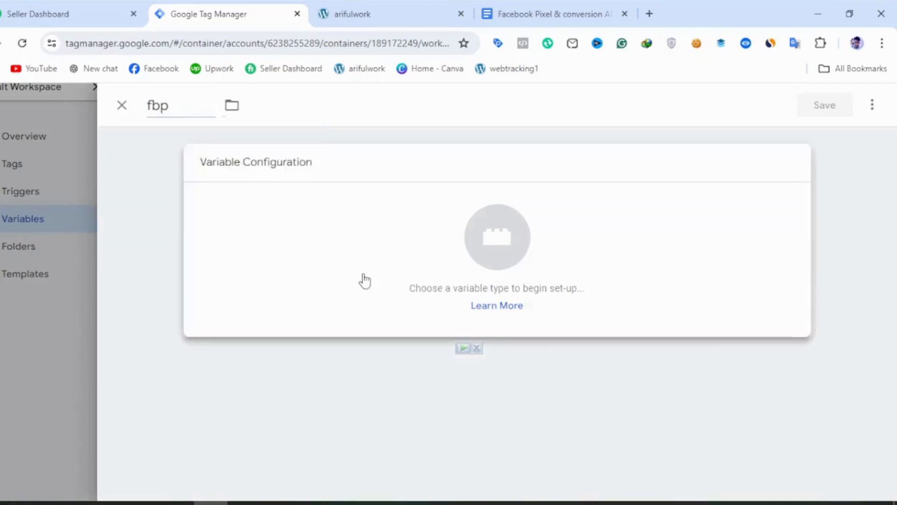
left_click(514, 434)
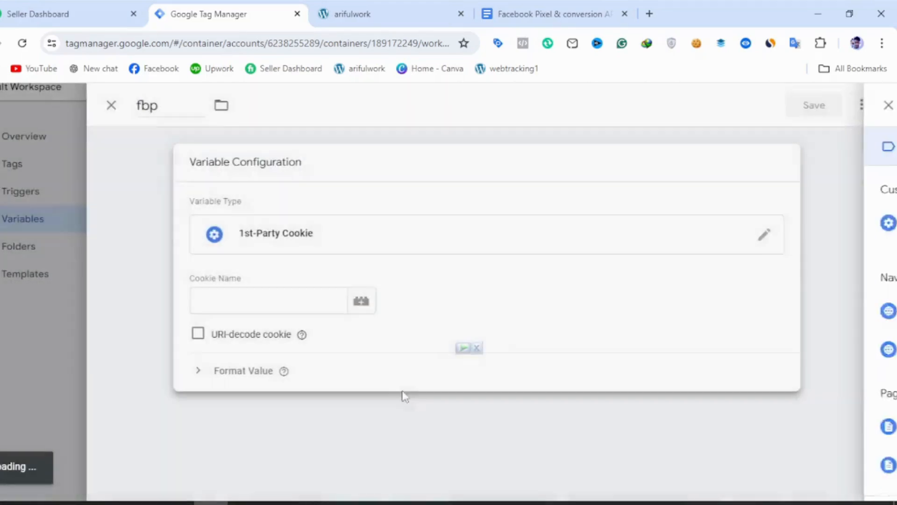
left_click(277, 303)
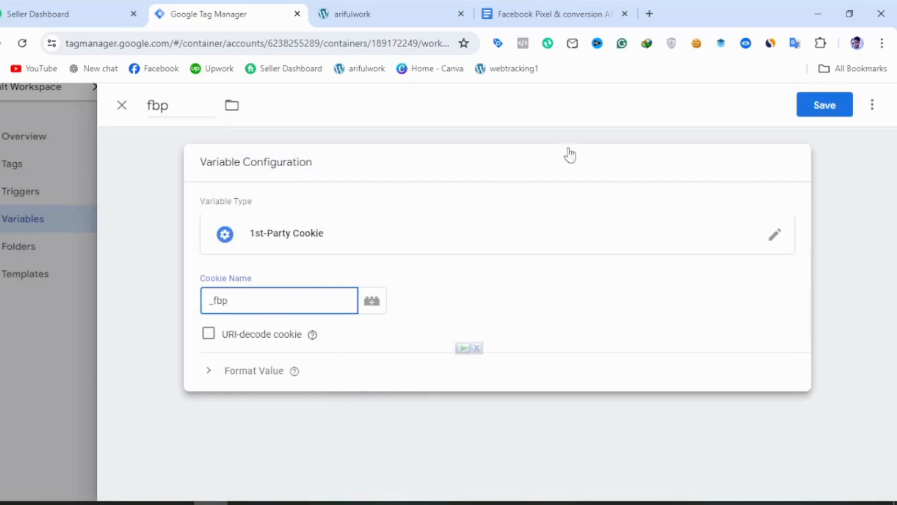
left_click(831, 114)
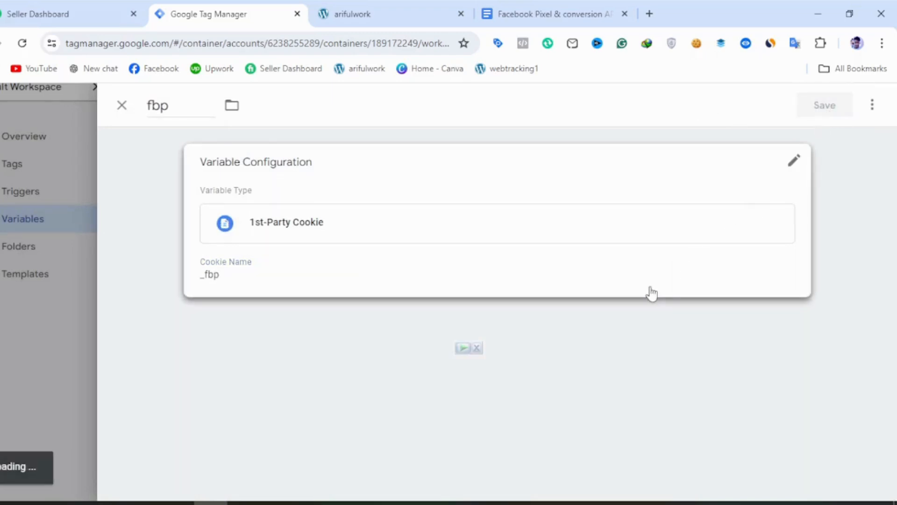
scroll(479, 318, "down", 5)
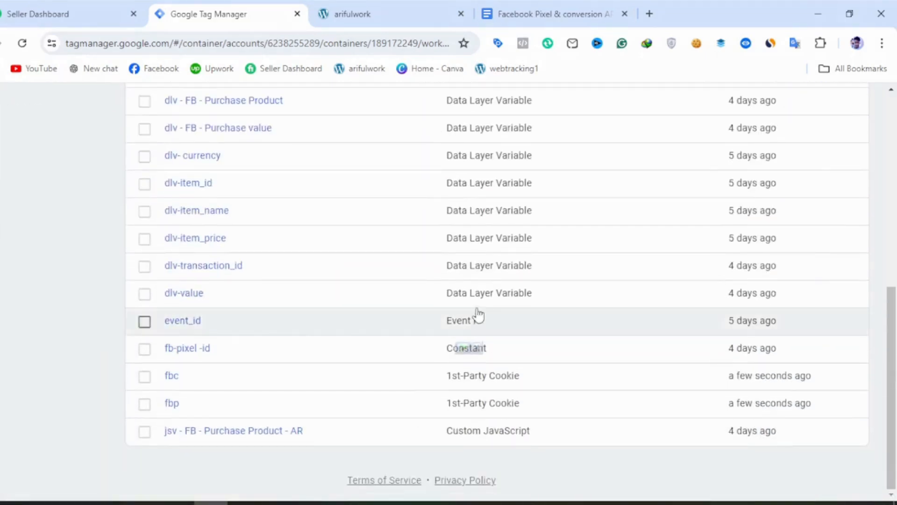
Copy the parameter name x-fb-ck-fbc from the page_view server table in the Google Docs document.
left_click(579, 12)
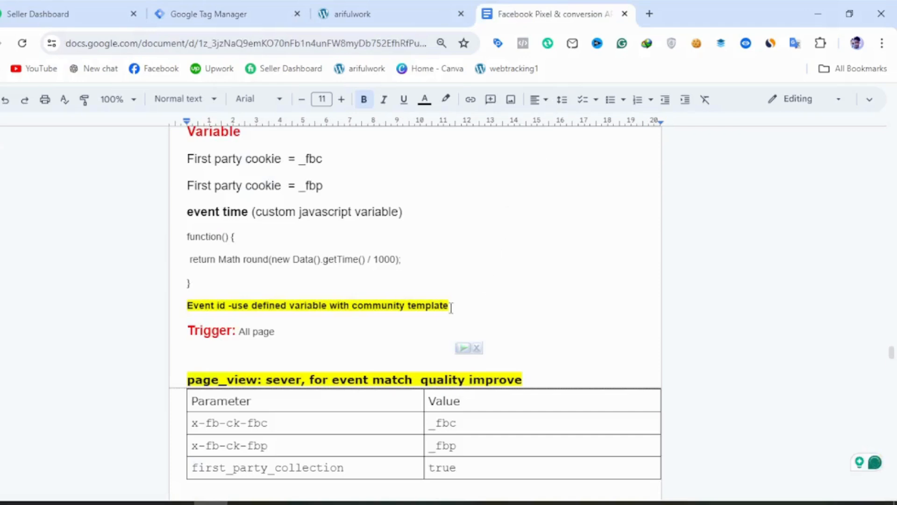
scroll(450, 306, "up", 2)
scroll(479, 331, "down", 4)
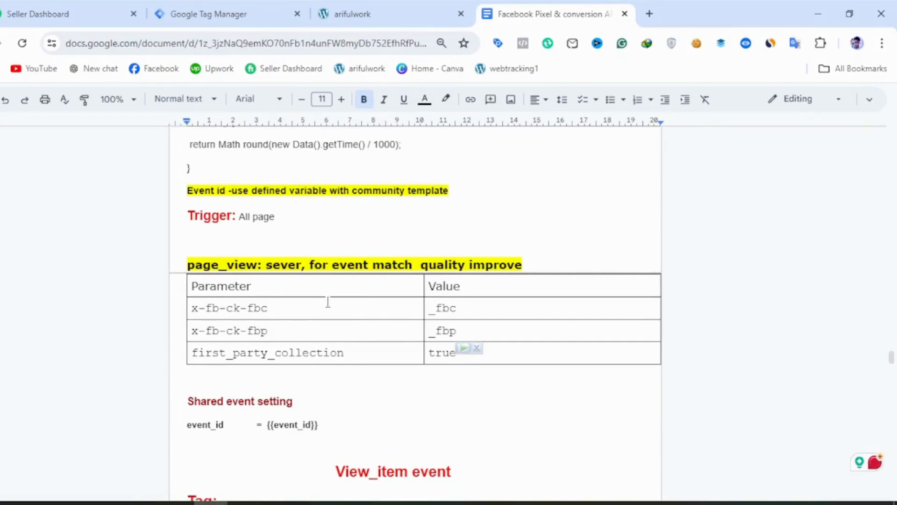
left_click_drag(207, 309, 184, 308)
key("ctrl+c")
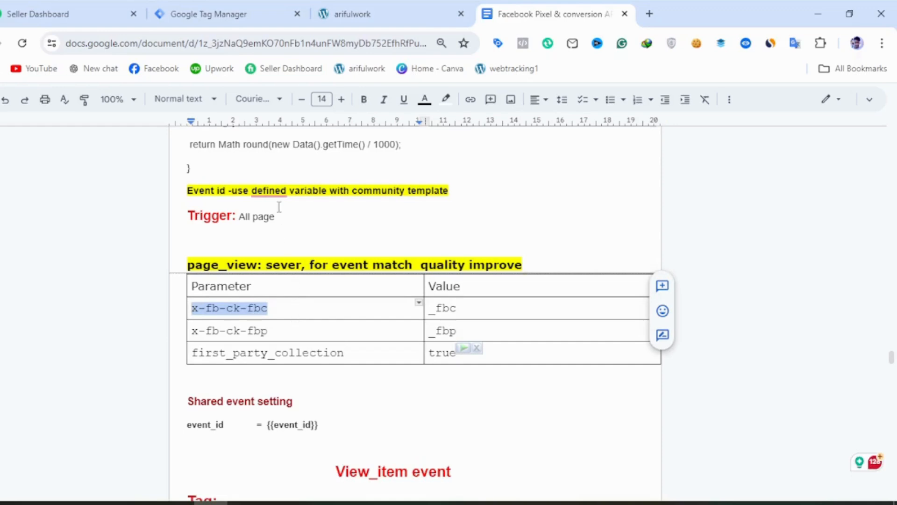
Switch to Google Tag Manager and open the SS-fb-all pages view-tag configuration for editing.
left_click(211, 14)
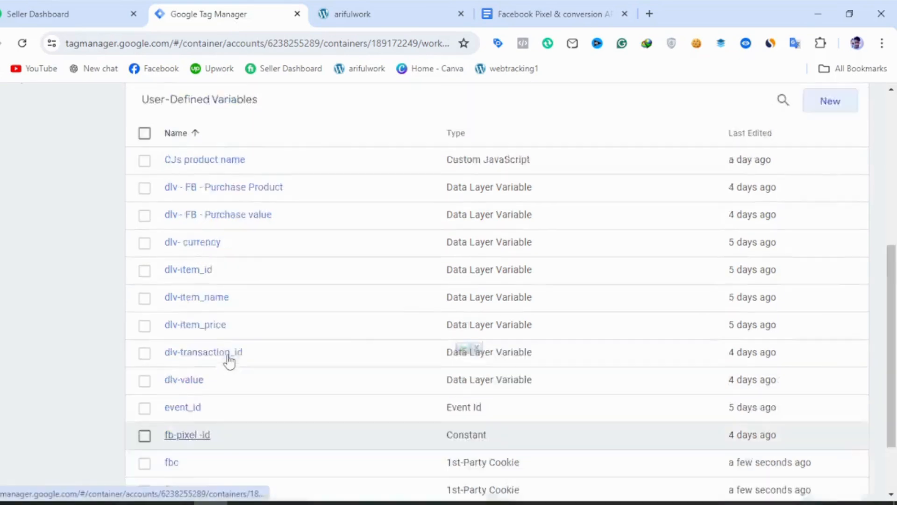
scroll(229, 361, "up", 5)
left_click(100, 241)
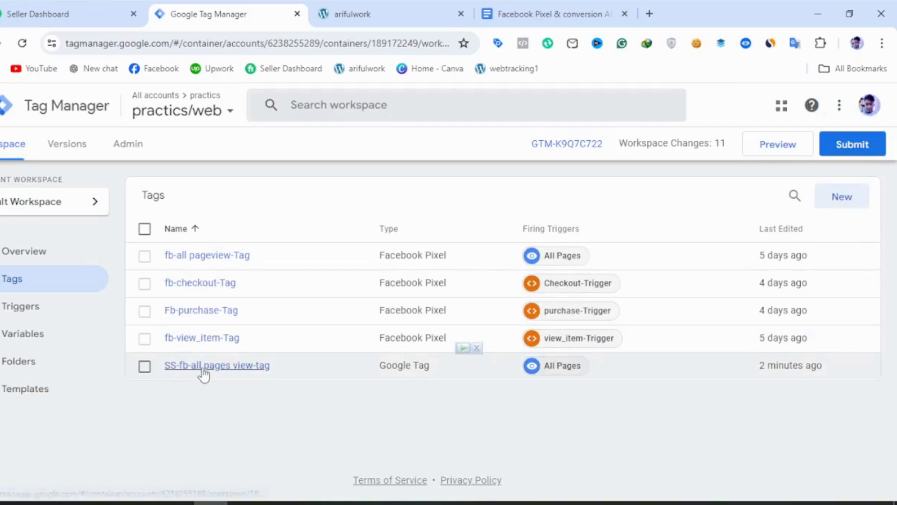
left_click(200, 368)
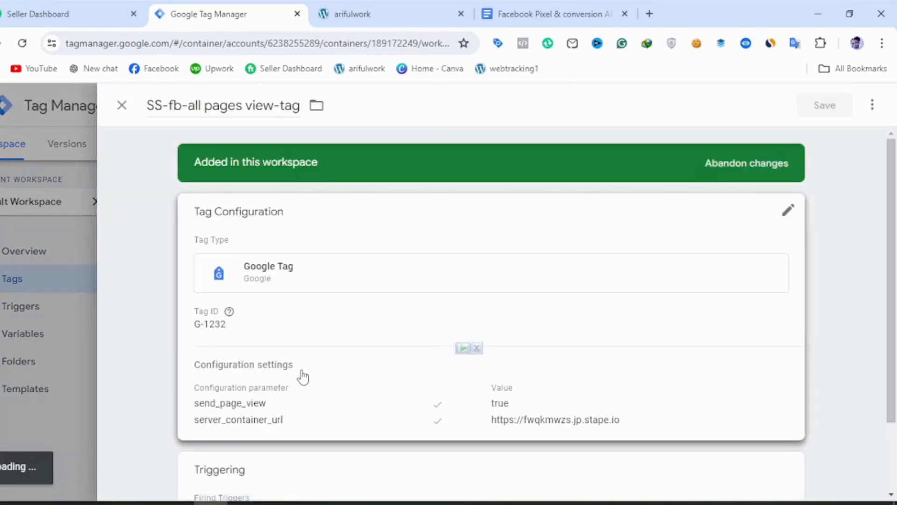
left_click(295, 384)
Add the configuration parameter x-fb-ck-fbc with the variable {{fbc}} as its value.
scroll(296, 400, "down", 5)
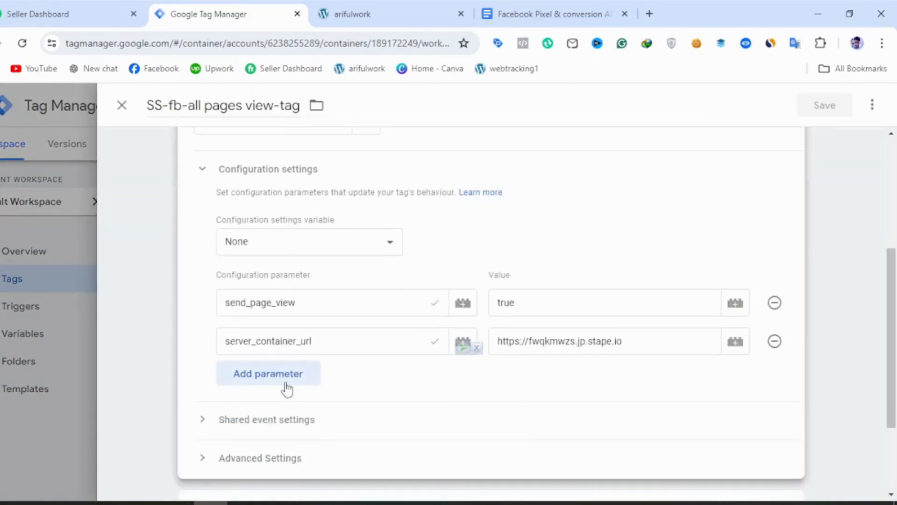
left_click(285, 381)
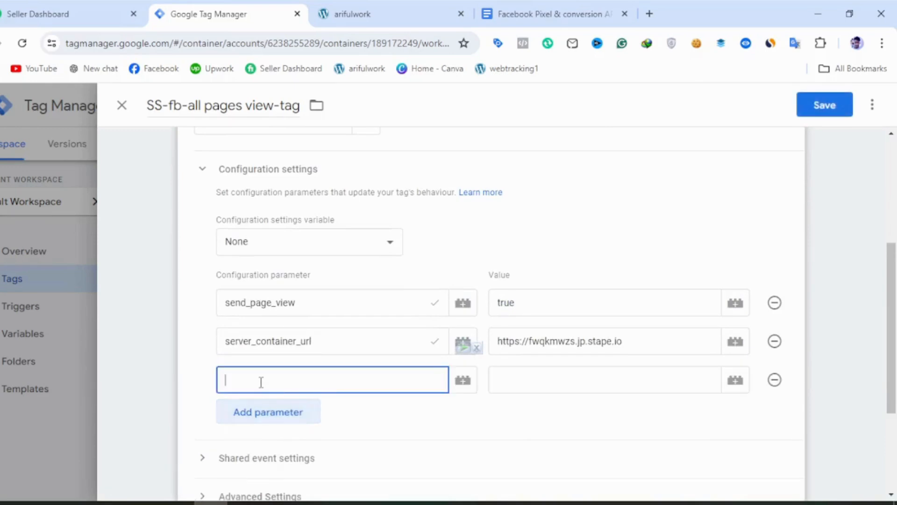
type("x-fb-ck-fbp")
left_click(734, 384)
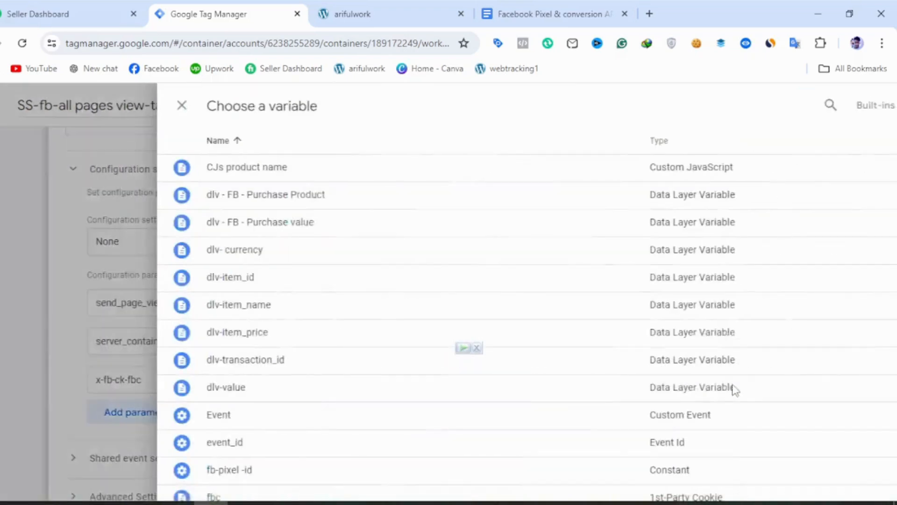
scroll(241, 416, "down", 3)
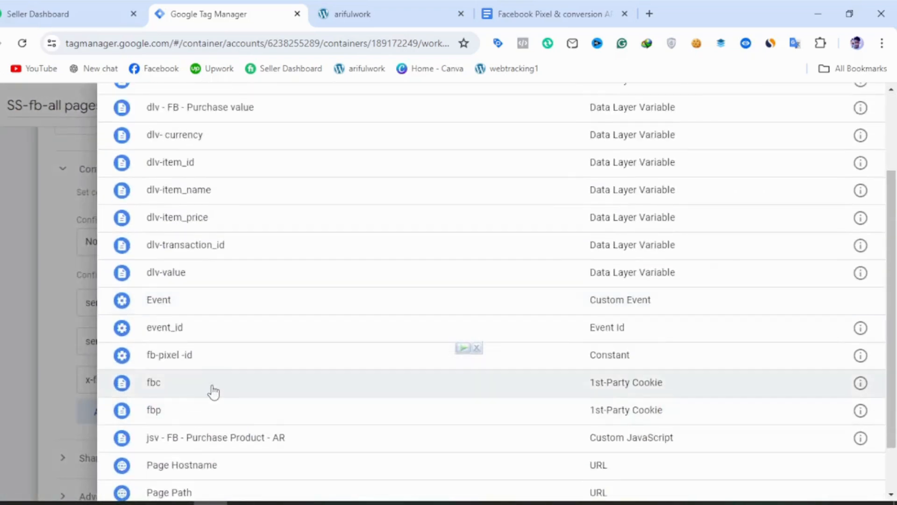
left_click(214, 392)
Add the configuration parameter x-fb-ck-fbp with the variable {{fbp}} as its value.
left_click(248, 419)
left_click(270, 415)
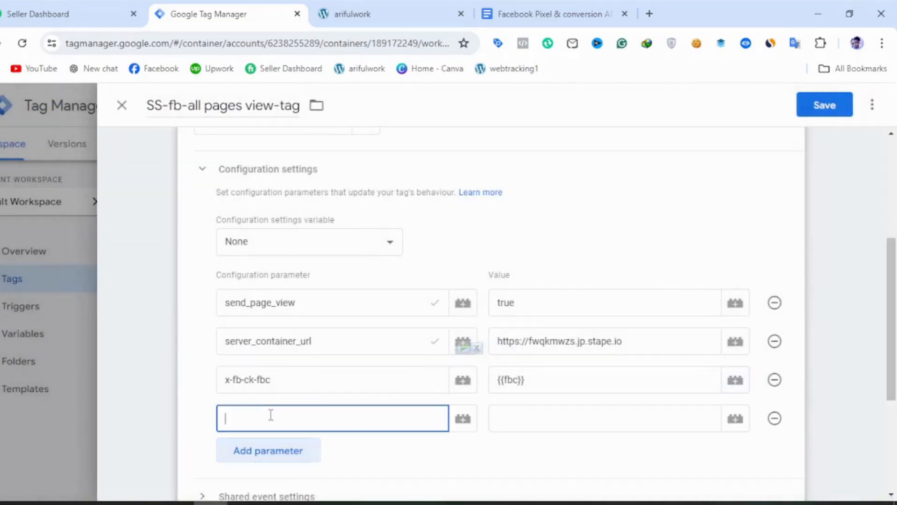
key("ctrl+v")
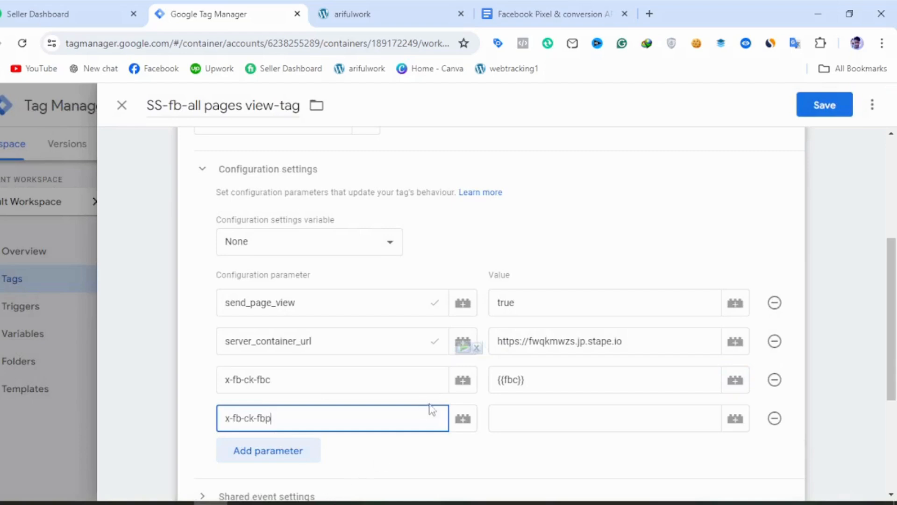
left_click(508, 408)
left_click(732, 427)
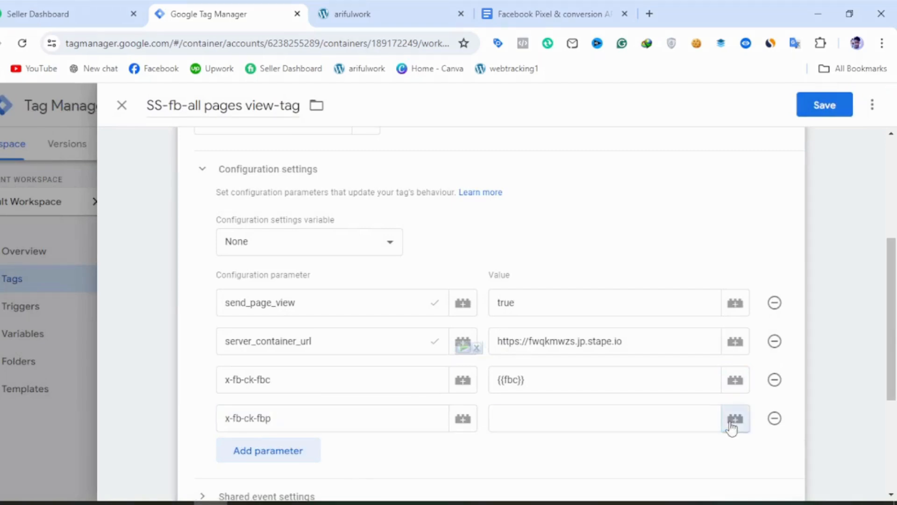
scroll(292, 406, "down", 3)
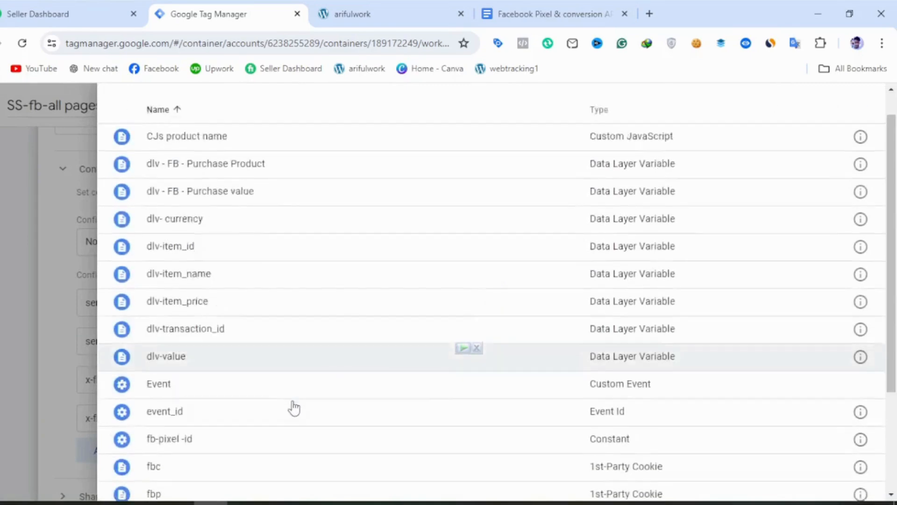
left_click(206, 419)
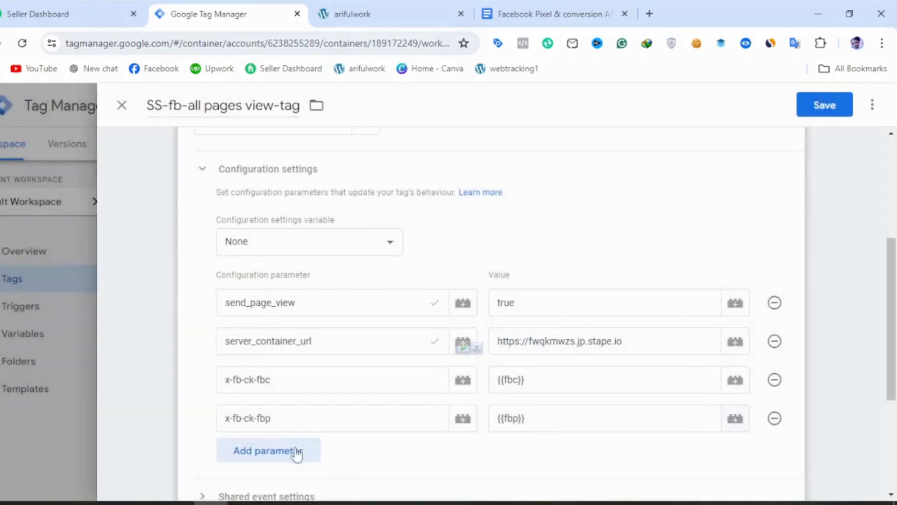
Add the configuration parameter first_party_collection, copying its name from the Google Docs page_view table, and set its value to true.
left_click(270, 451)
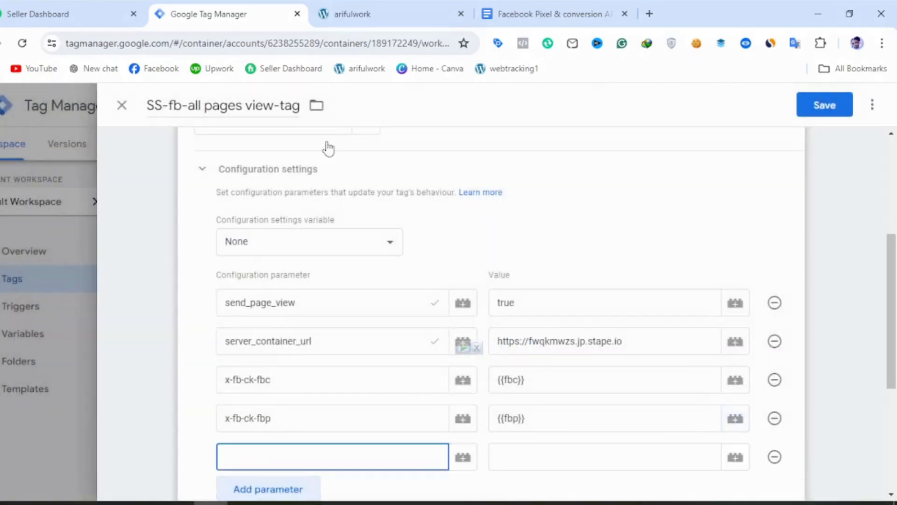
left_click(511, 19)
left_click_drag(346, 353, 203, 363)
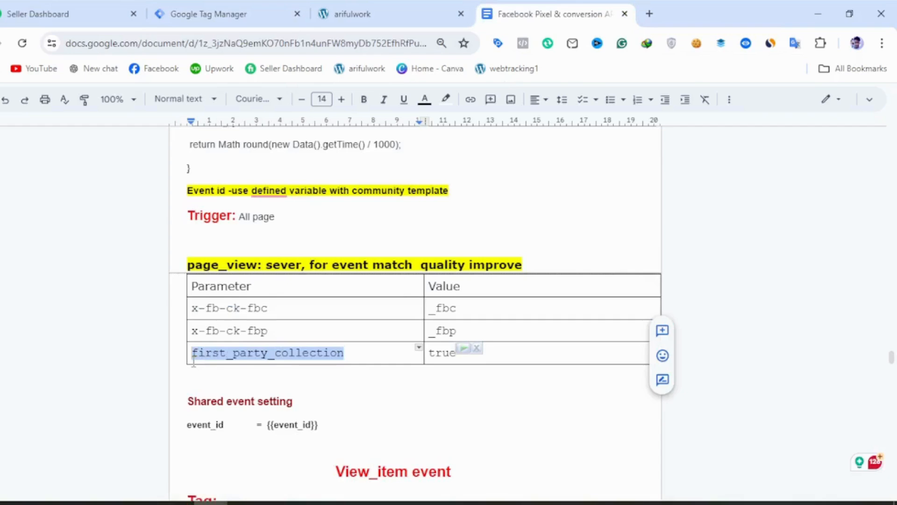
left_click(220, 14)
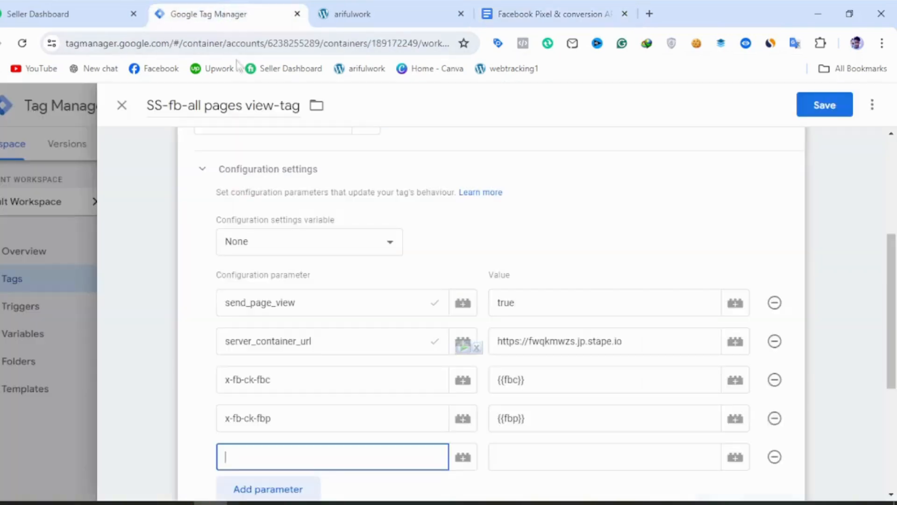
type("first_party_collection")
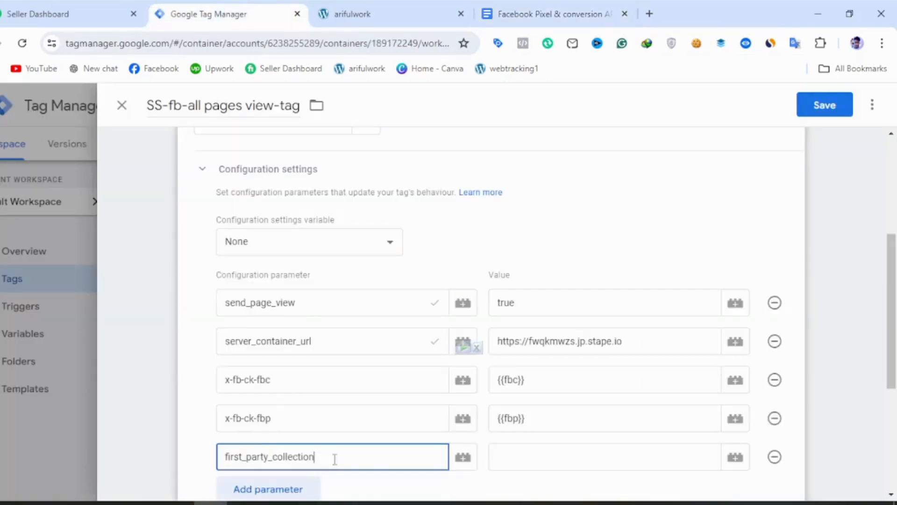
left_click(507, 460)
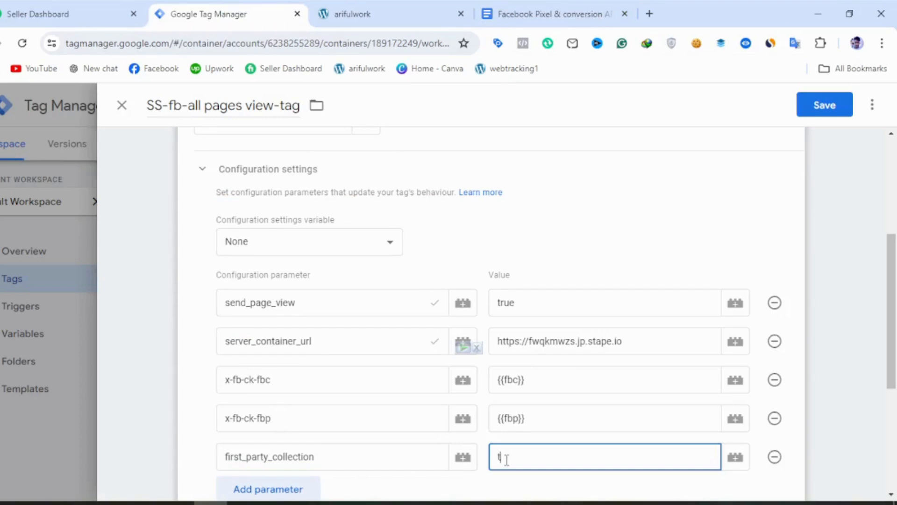
Add the shared event parameter event_id with the variable {{event_id}} as its value and save the tag.
scroll(397, 424, "down", 5)
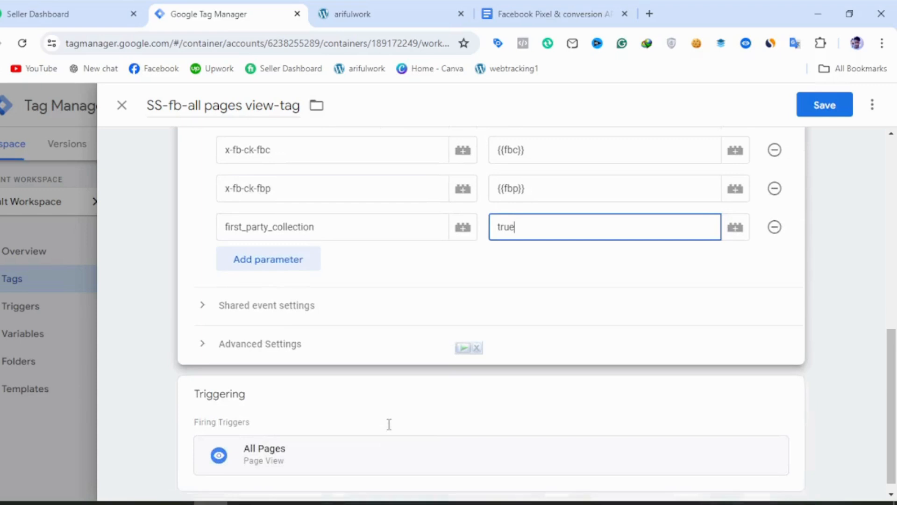
left_click(337, 314)
left_click(284, 438)
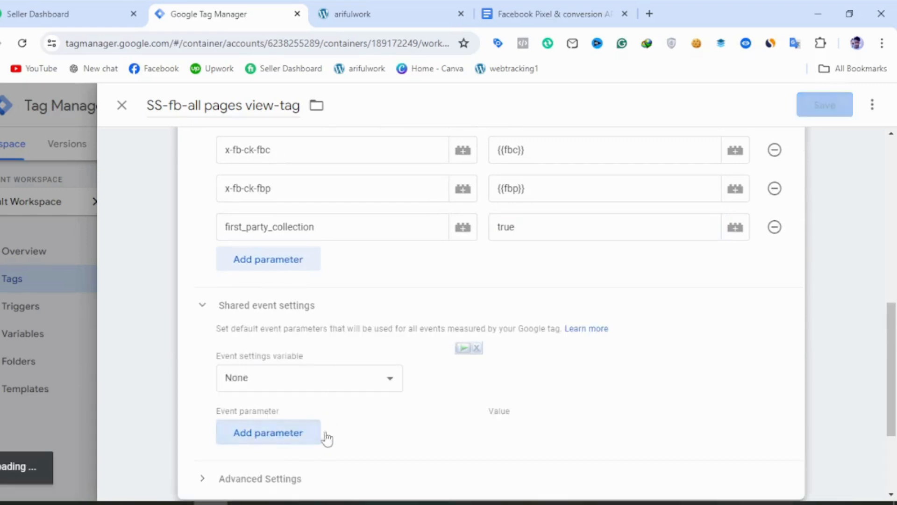
scroll(360, 426, "up", 2)
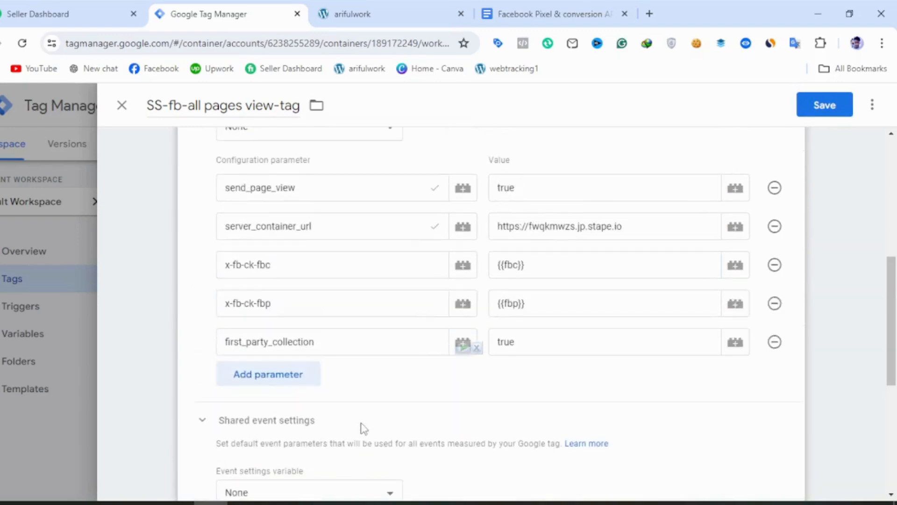
scroll(332, 354, "down", 2)
left_click(284, 443)
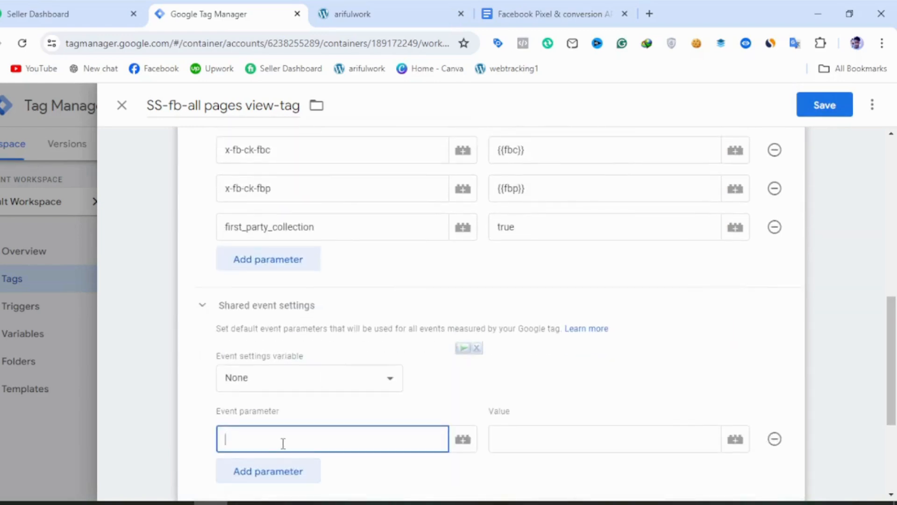
type("event_")
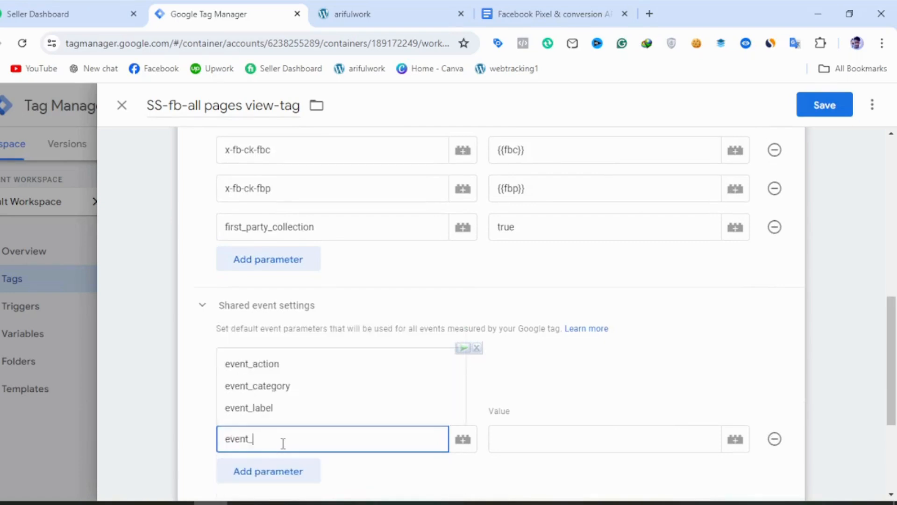
type("id")
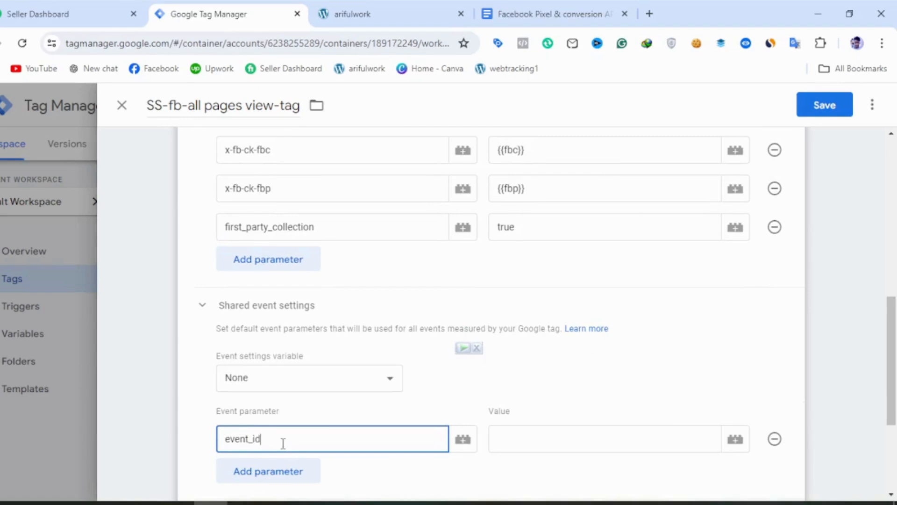
left_click(735, 438)
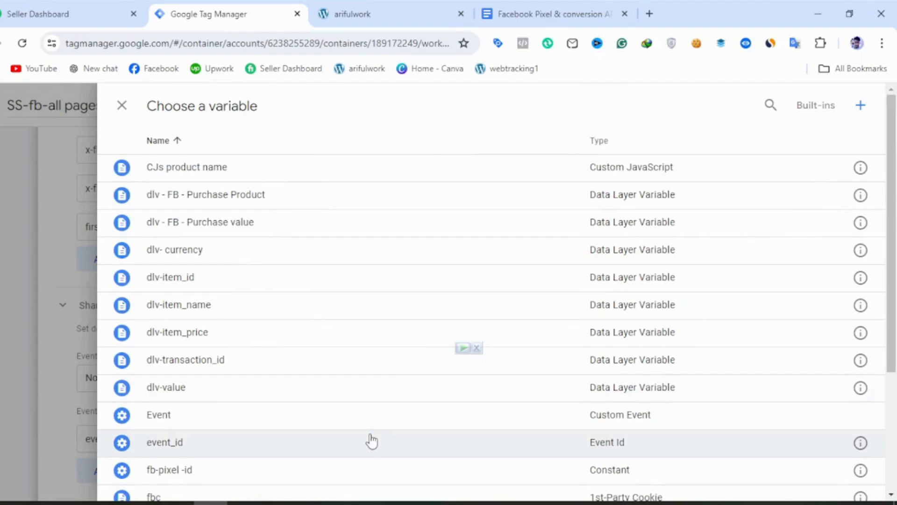
left_click(372, 441)
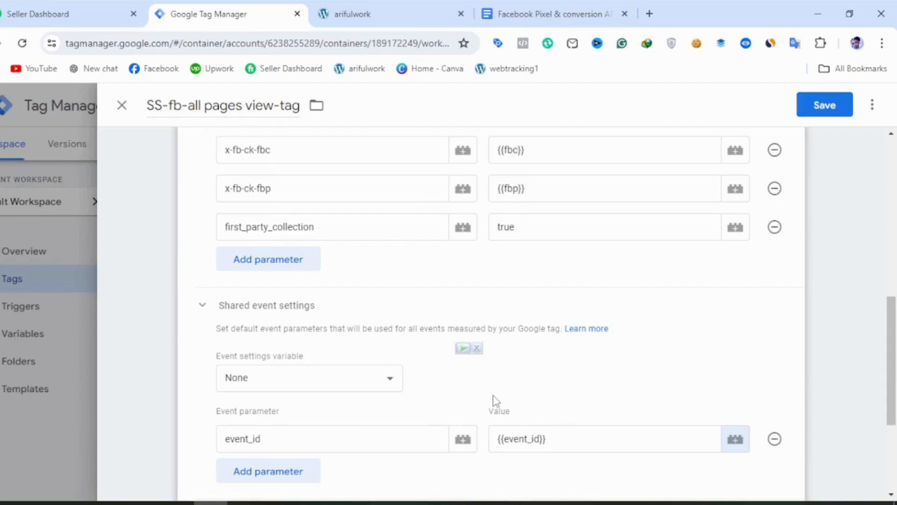
scroll(493, 394, "down", 4)
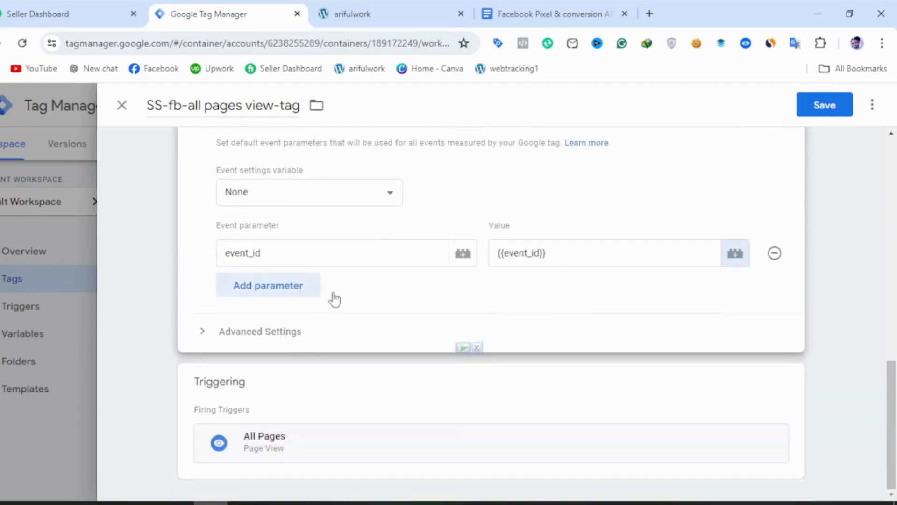
left_click(822, 114)
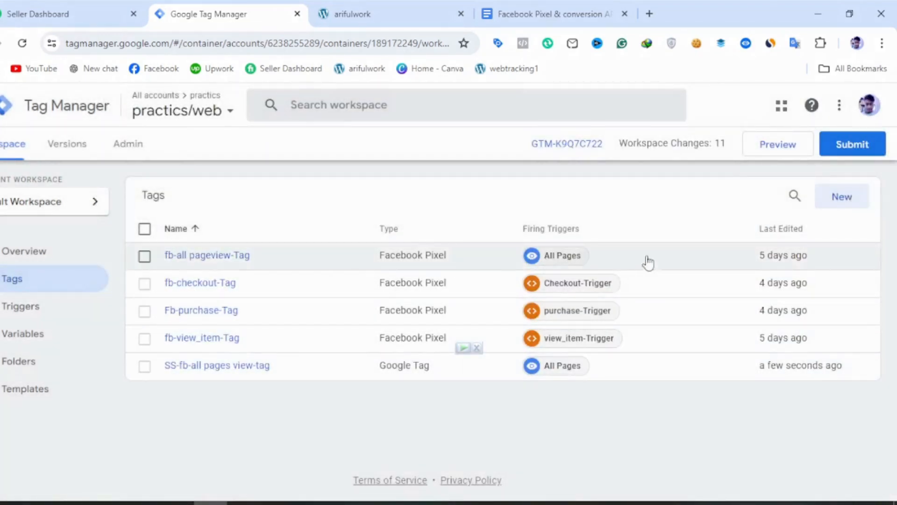
Review the View_item event section in Google Docs, and create a new tag named ss-fb-viewitem-tag in Google Tag Manager.
left_click(558, 7)
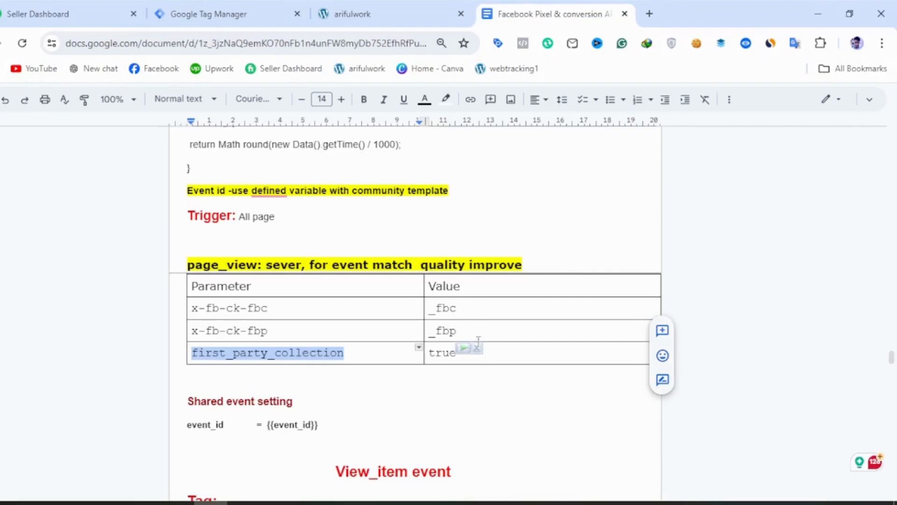
scroll(376, 243, "down", 5)
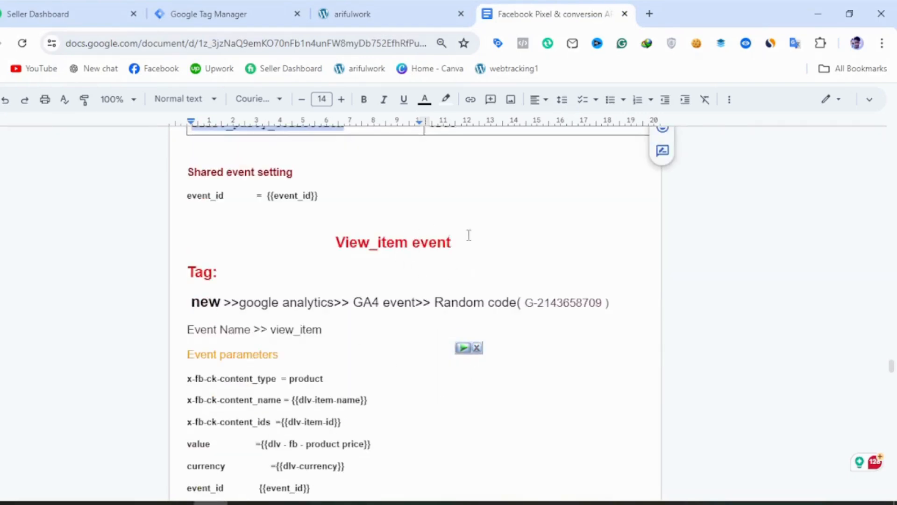
scroll(470, 243, "down", 2)
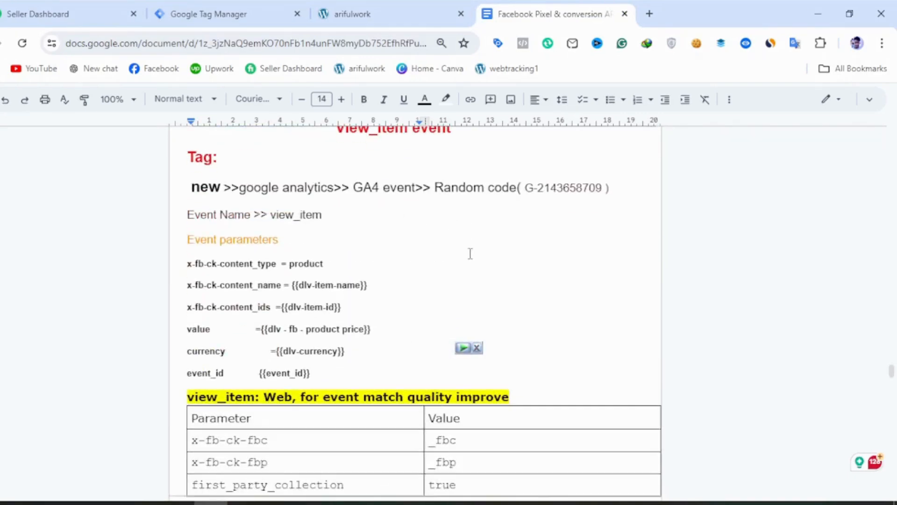
left_click(229, 10)
left_click(840, 200)
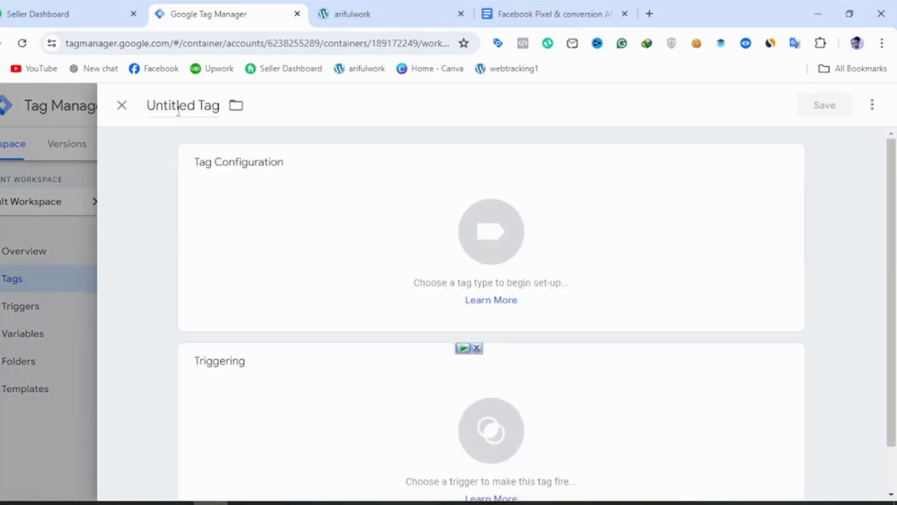
triple_click(178, 112)
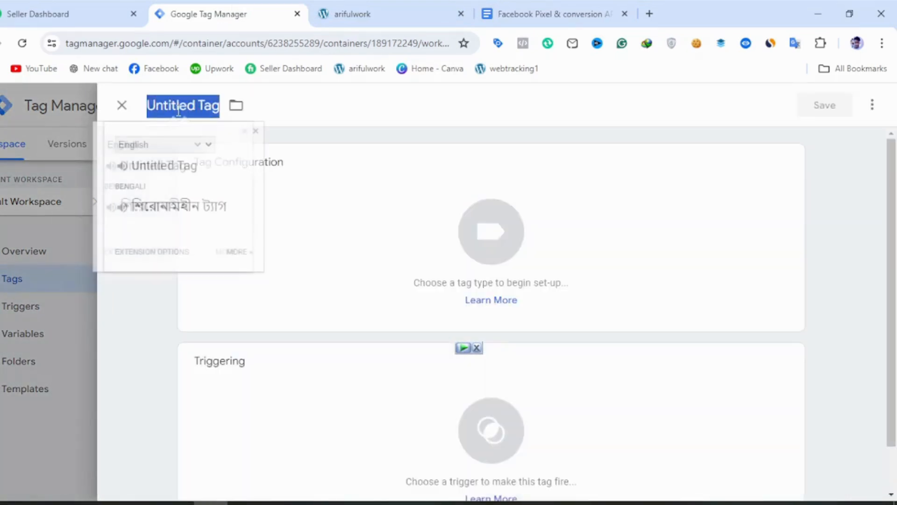
type("ss")
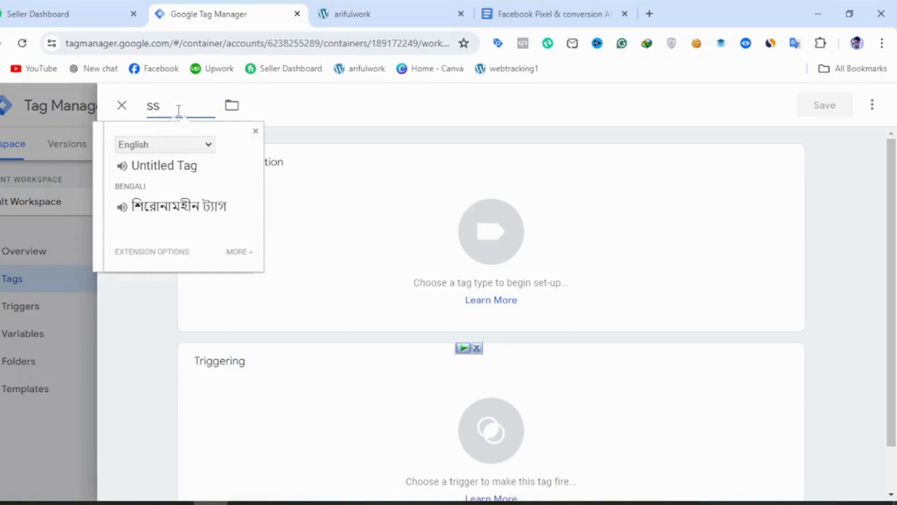
type("-fb-view")
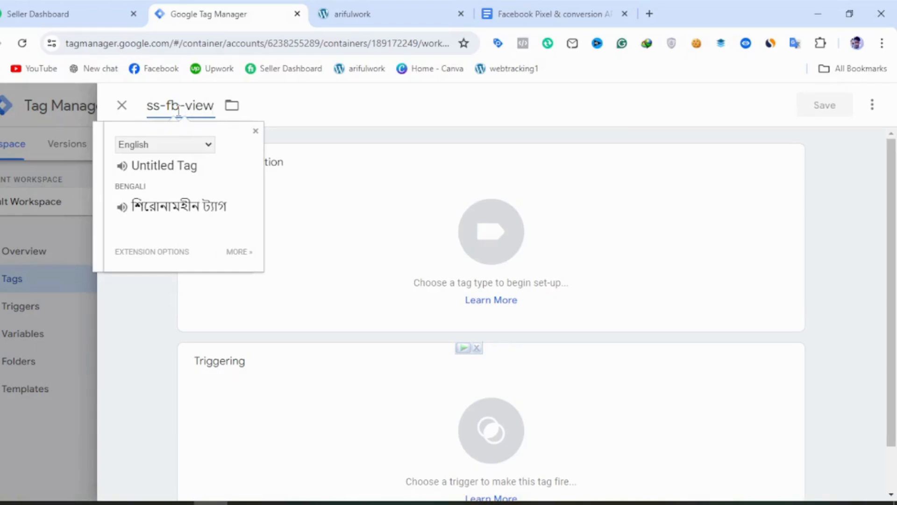
type("c")
key("BackSpace")
type("item-tag")
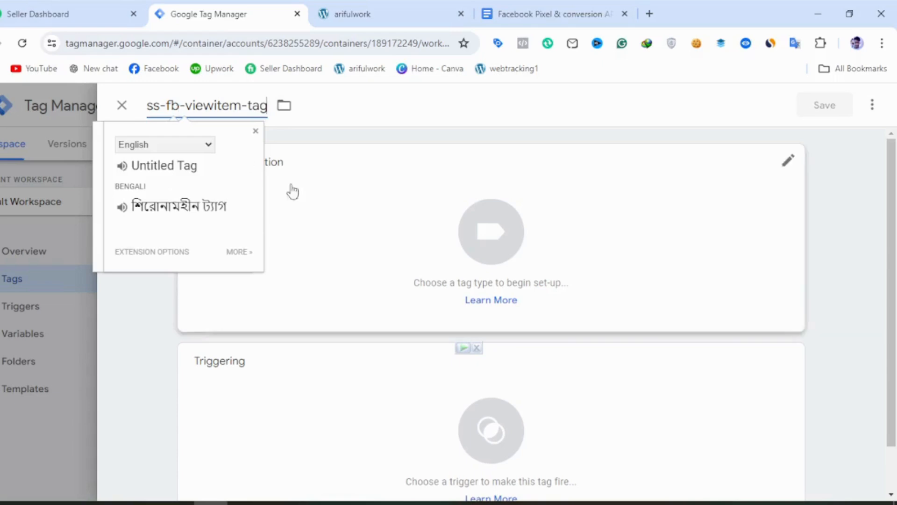
Set the tag type of ss-fb-viewitem-tag to Google Analytics: GA4 Event.
left_click(359, 206)
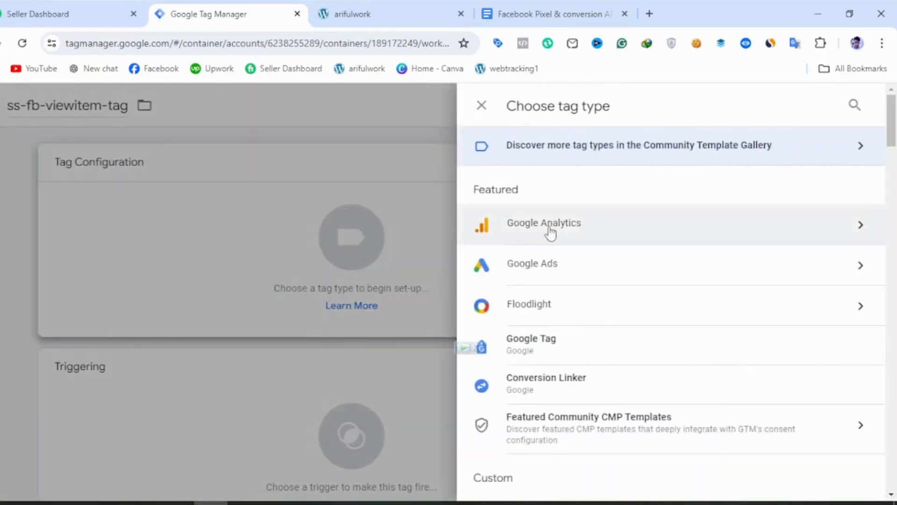
left_click(550, 233)
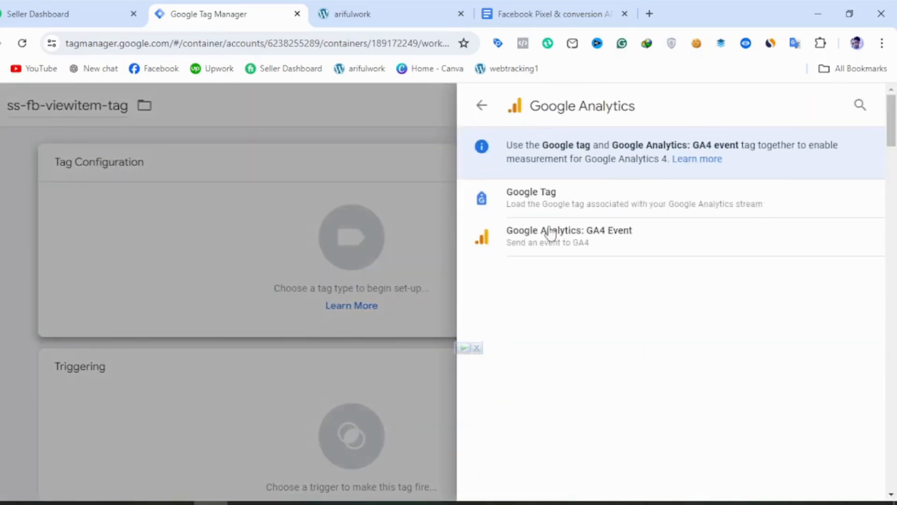
left_click(593, 248)
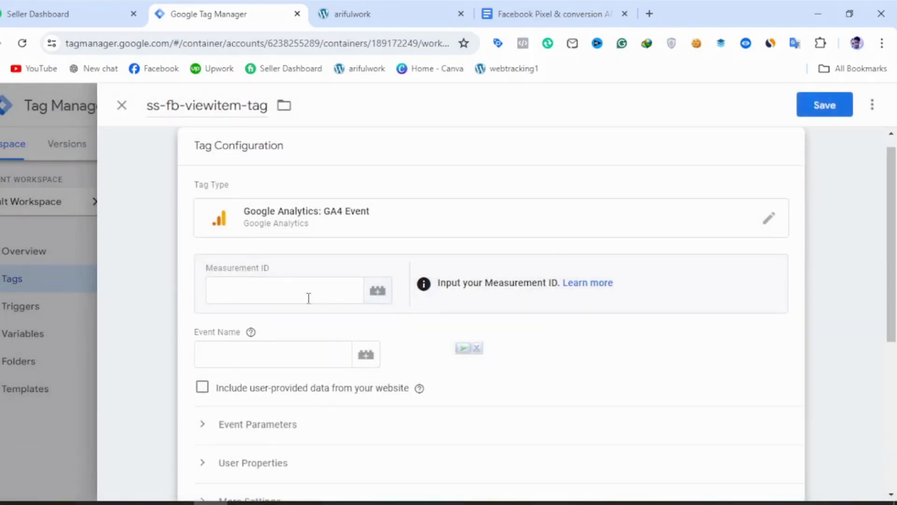
Create a new variable for the tag's Measurement ID and name it ss-measurment_id.
left_click(377, 291)
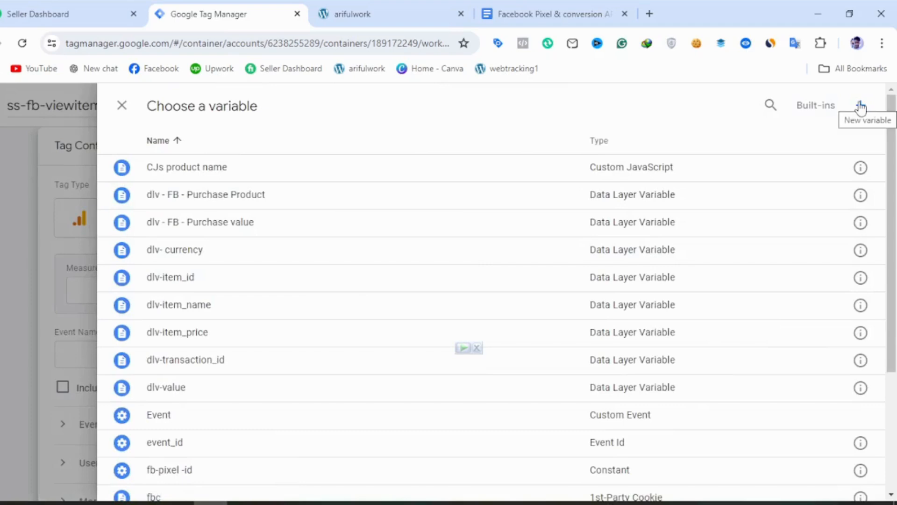
left_click(861, 106)
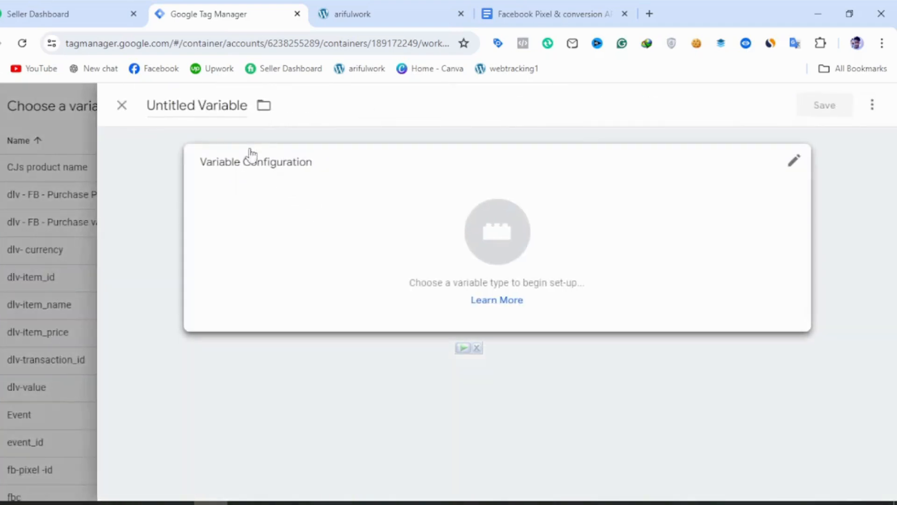
left_click(211, 106)
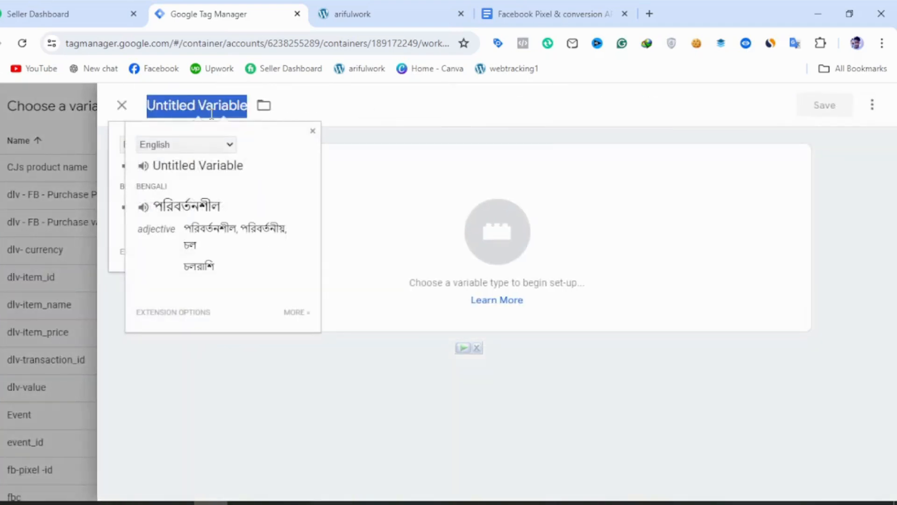
type("measur")
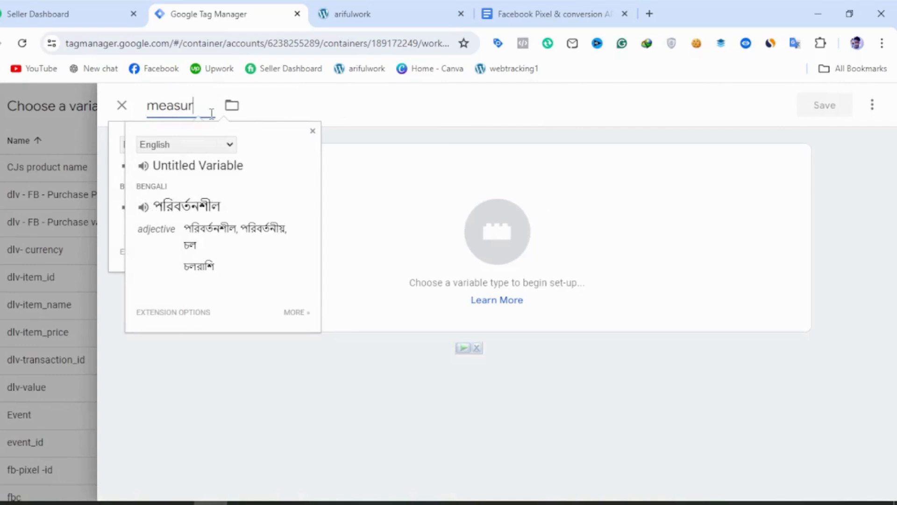
type("ment_id")
left_click(148, 108)
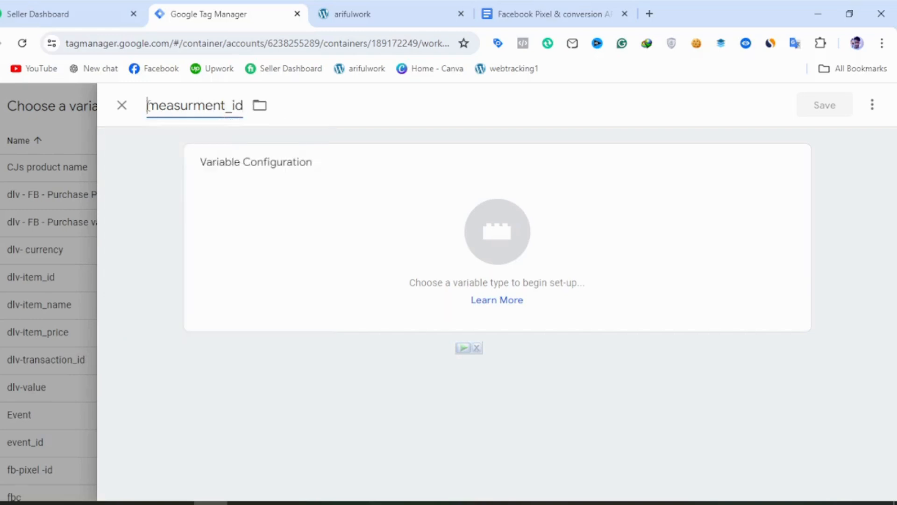
type("ss")
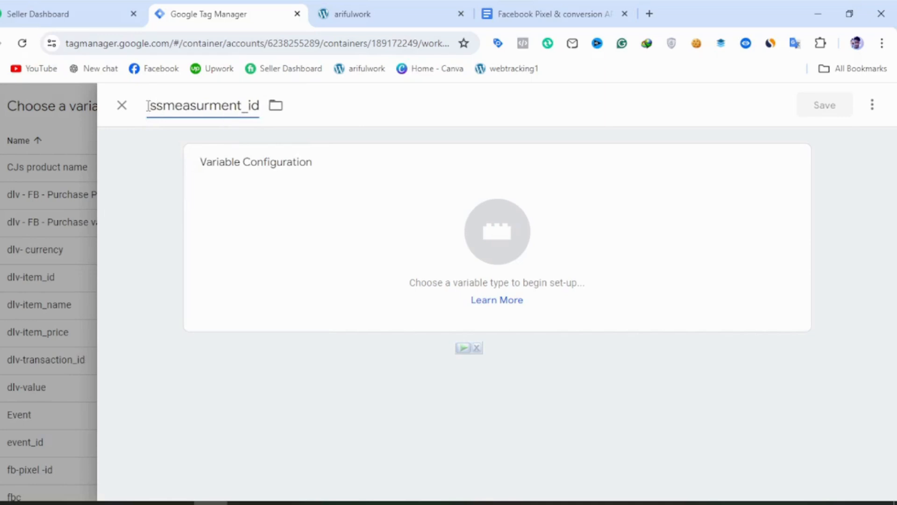
type("-")
Make the variable a Constant with the value G-1232 from the clipboard history and save it as the Measurement ID.
left_click(488, 288)
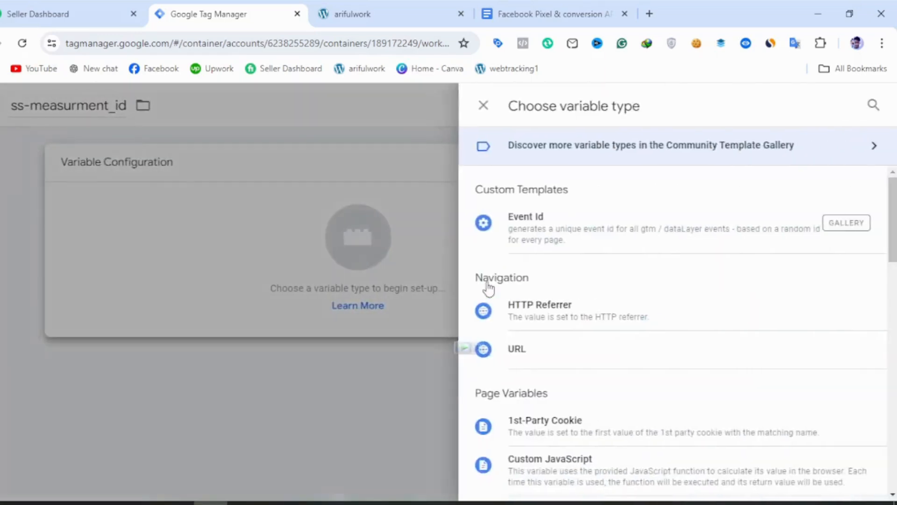
scroll(521, 337, "down", 2)
scroll(533, 361, "down", 2)
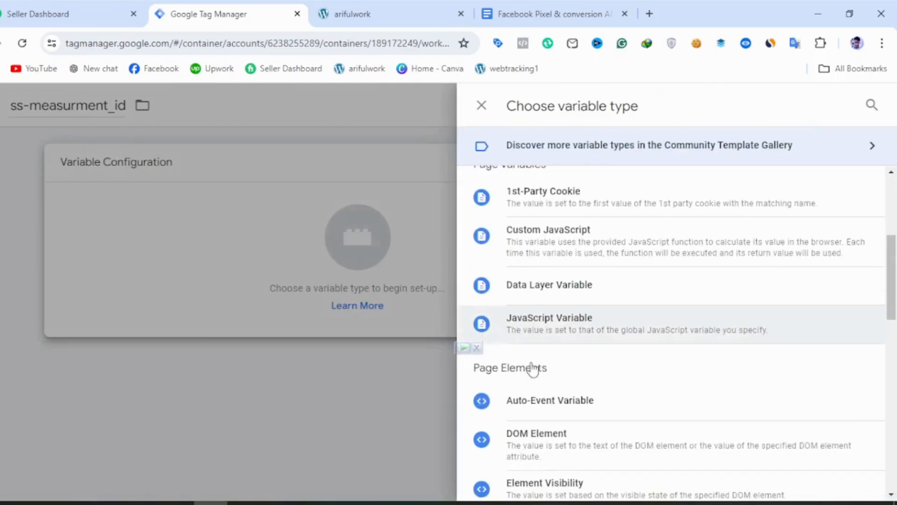
scroll(535, 400, "down", 2)
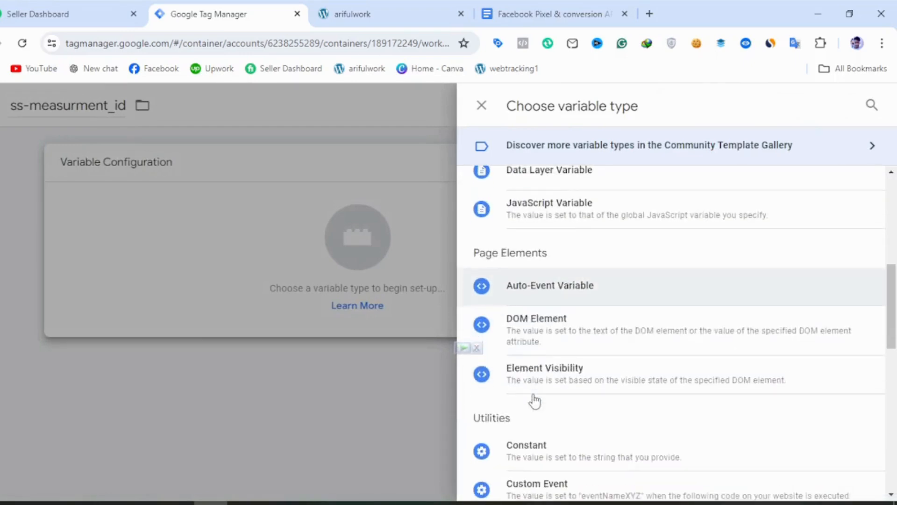
left_click(523, 447)
left_click(301, 308)
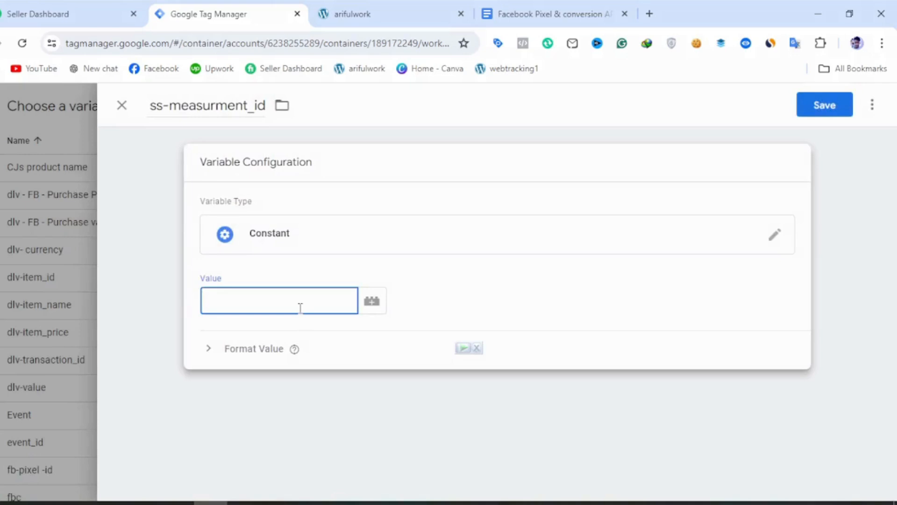
key("super+v")
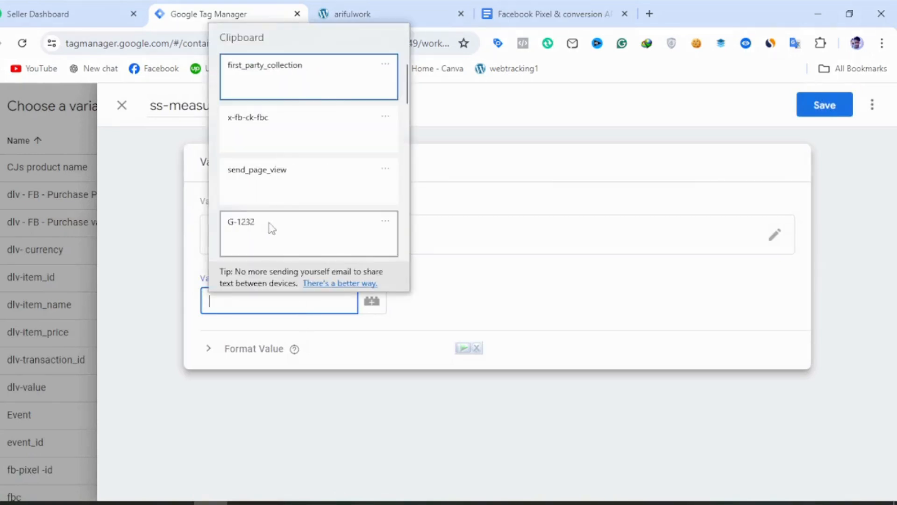
left_click(251, 227)
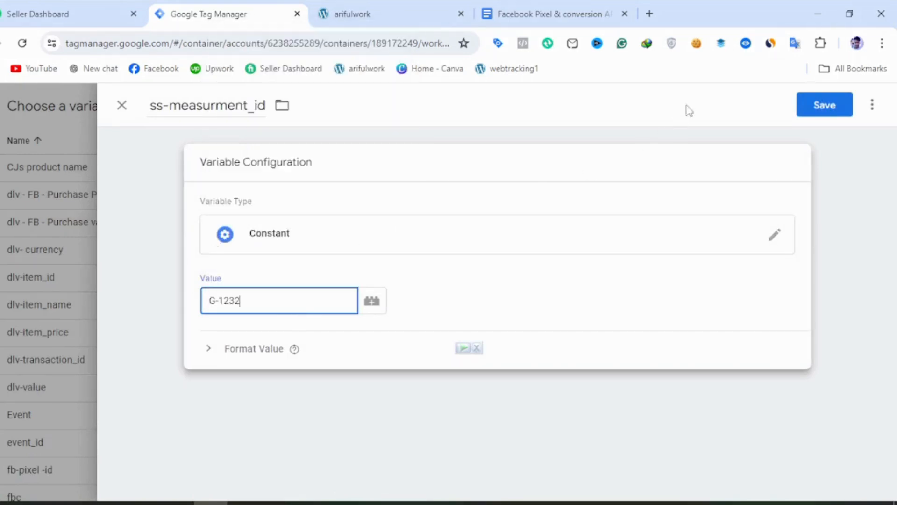
left_click(810, 106)
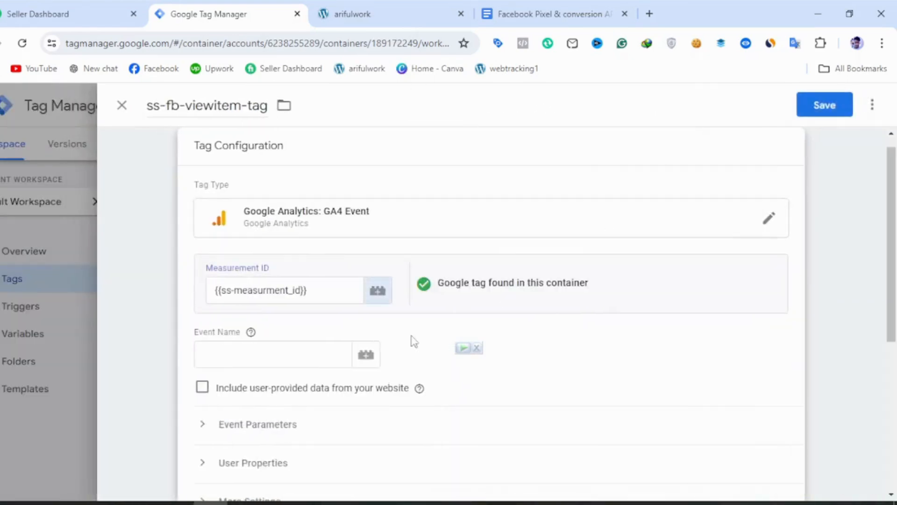
Set the tag's event name to view_item, copying it from the View_item event section in Google Docs.
left_click(260, 355)
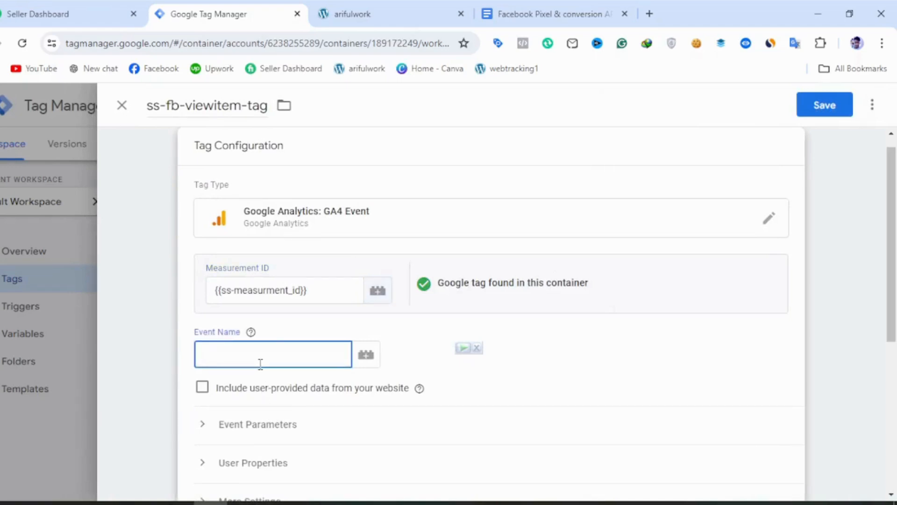
left_click(507, 10)
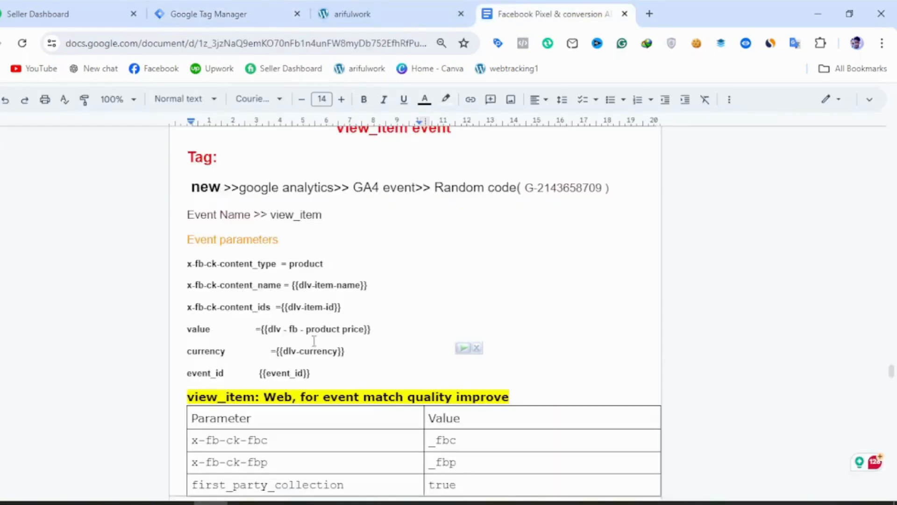
scroll(314, 340, "down", 3)
scroll(389, 335, "up", 3)
double_click(296, 224)
key("ctrl+c")
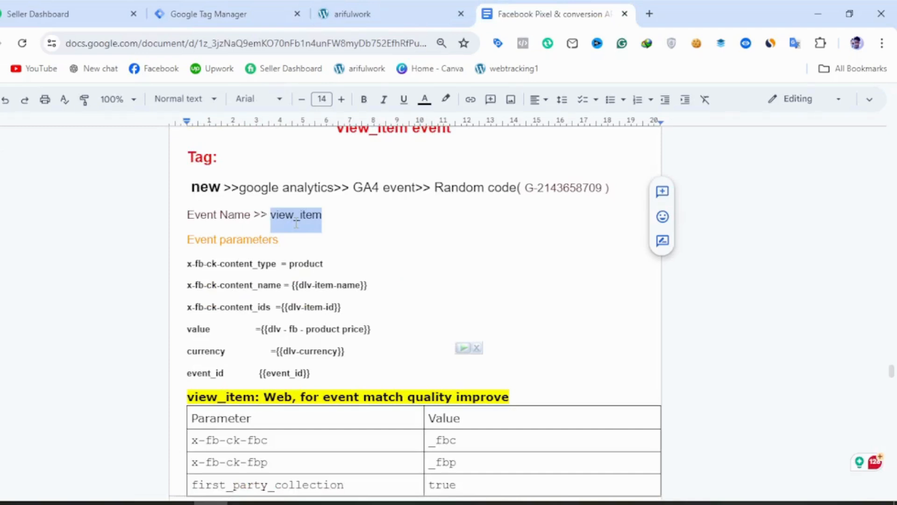
left_click(229, 21)
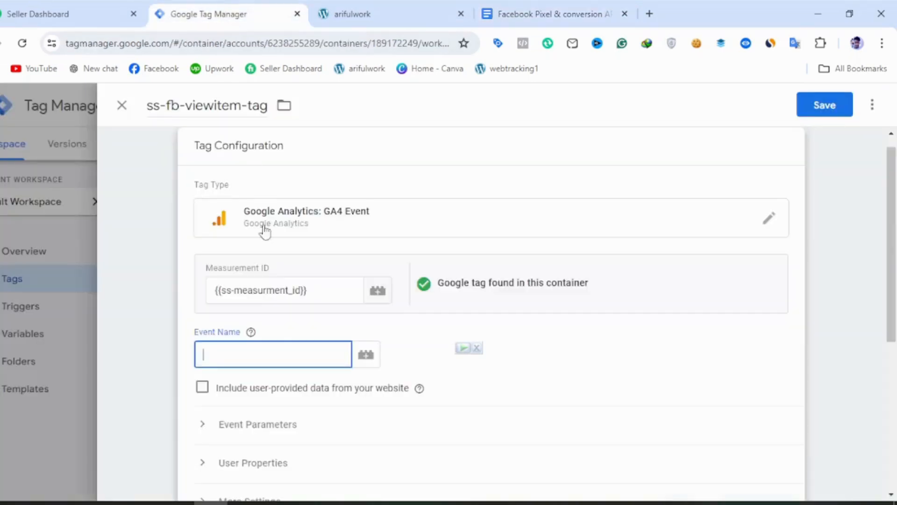
left_click(244, 360)
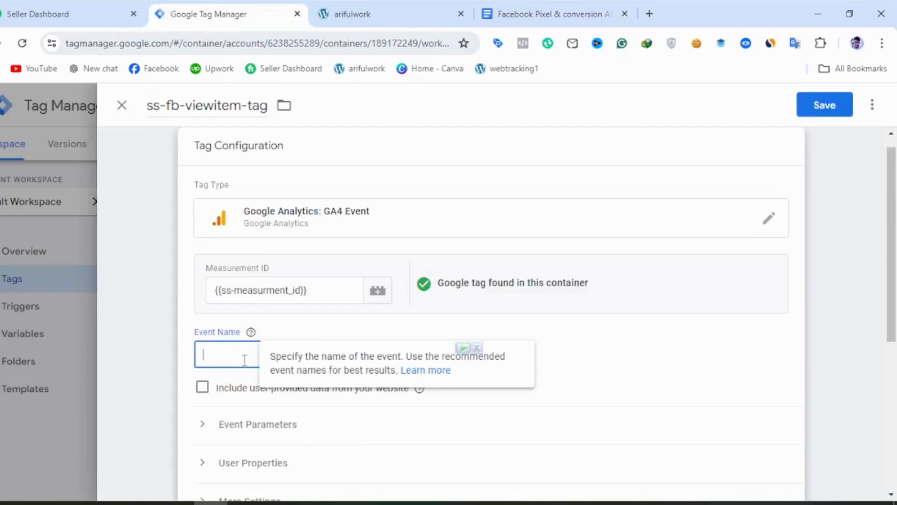
key("ctrl+v")
Expand the tag's event parameters and add six empty parameter rows.
scroll(257, 411, "down", 2)
left_click(311, 319)
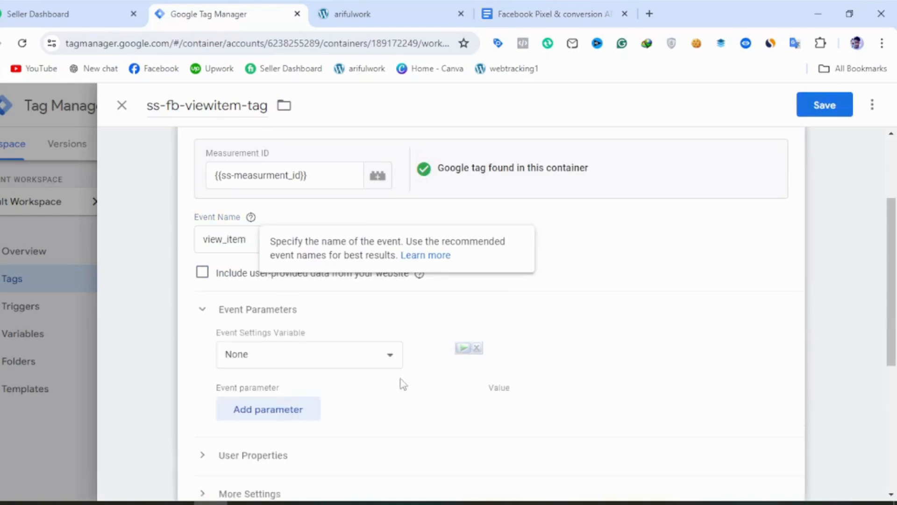
left_click(271, 411)
scroll(240, 286, "down", 4)
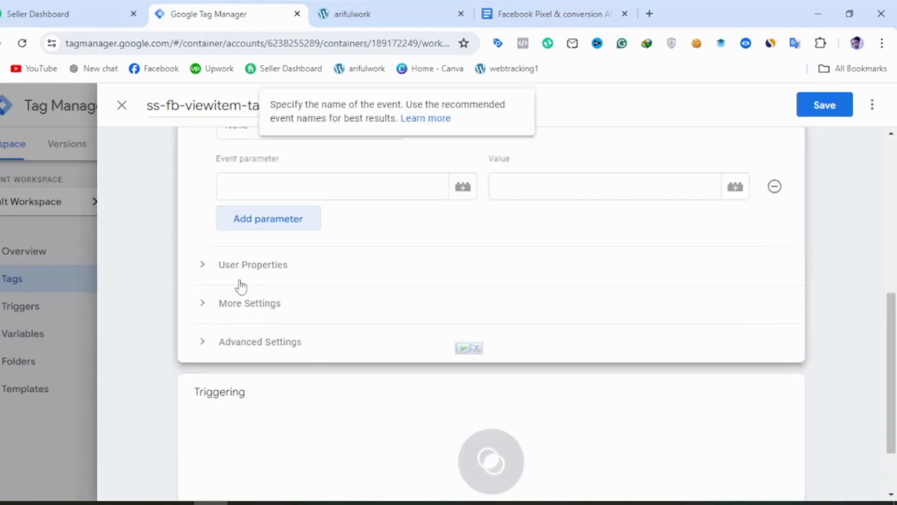
left_click(274, 231)
left_click(310, 260)
left_click(296, 295)
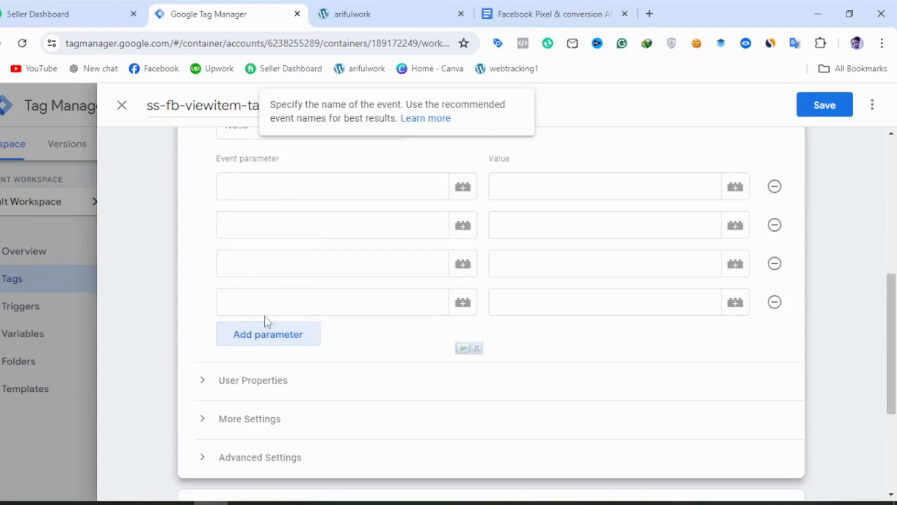
left_click(261, 345)
left_click(271, 374)
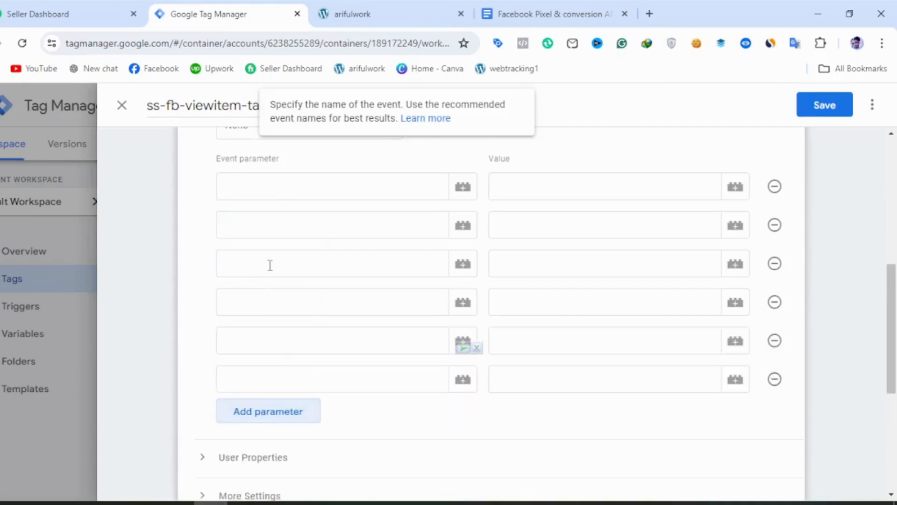
Fill the first event parameter with the name x-fb-ck-content_type, copied from Google Docs, and the value product.
left_click(282, 178)
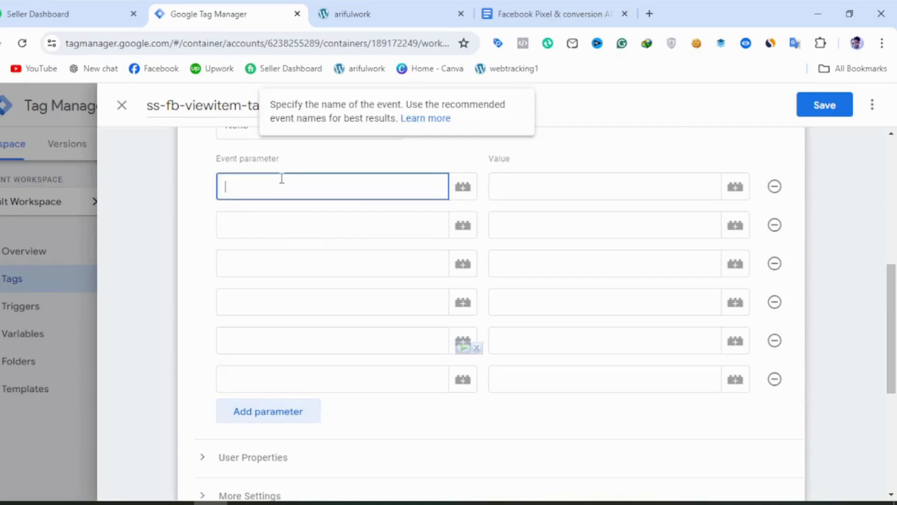
left_click(517, 10)
scroll(397, 280, "down", 3)
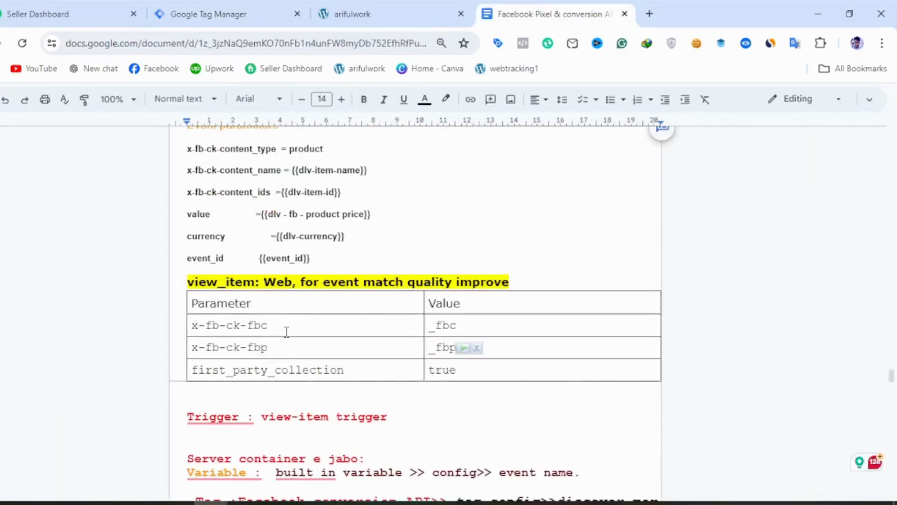
left_click_drag(187, 154, 278, 155)
key("ctrl+c")
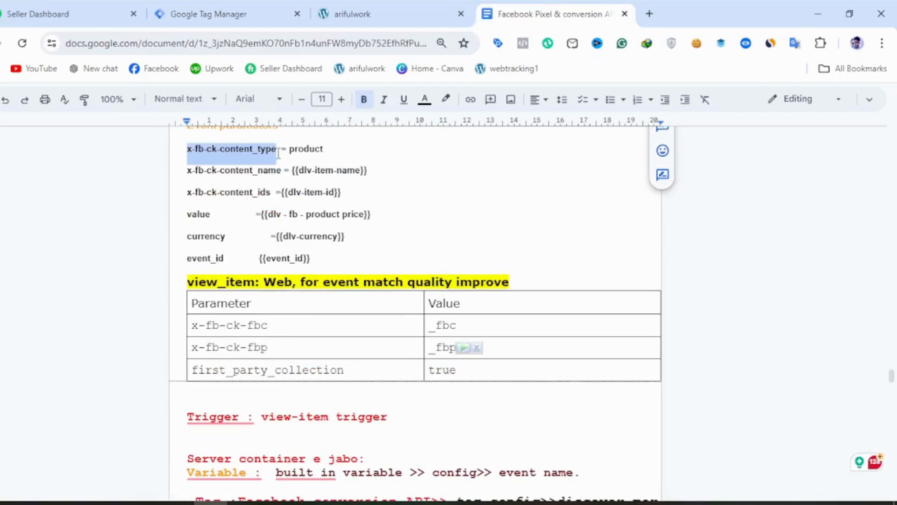
left_click(217, 20)
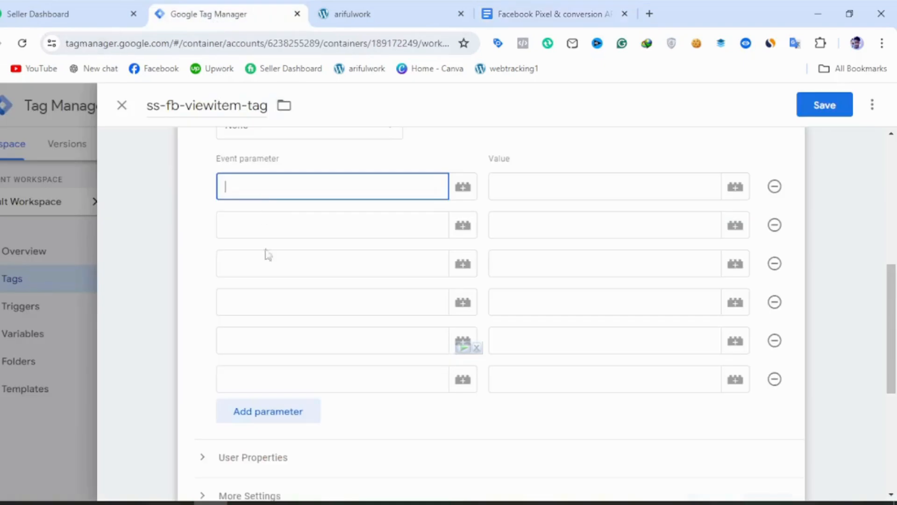
key("ctrl+v")
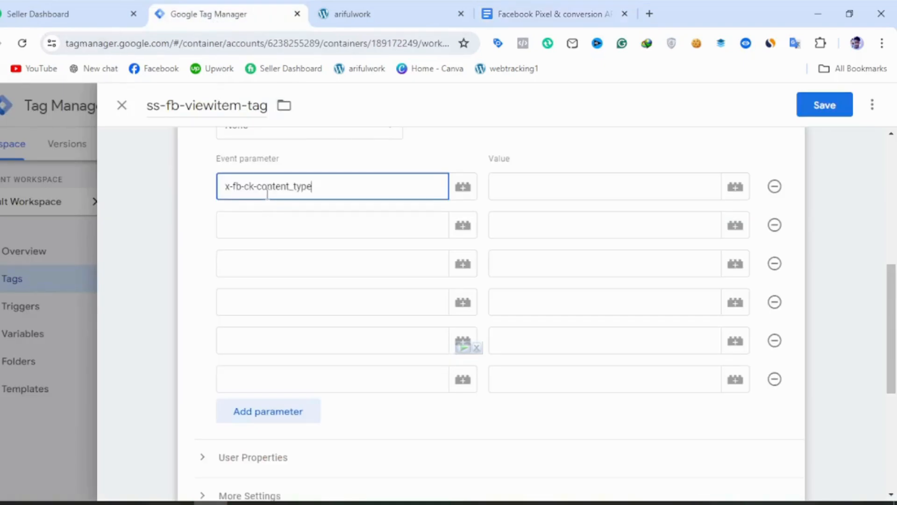
left_click(543, 183)
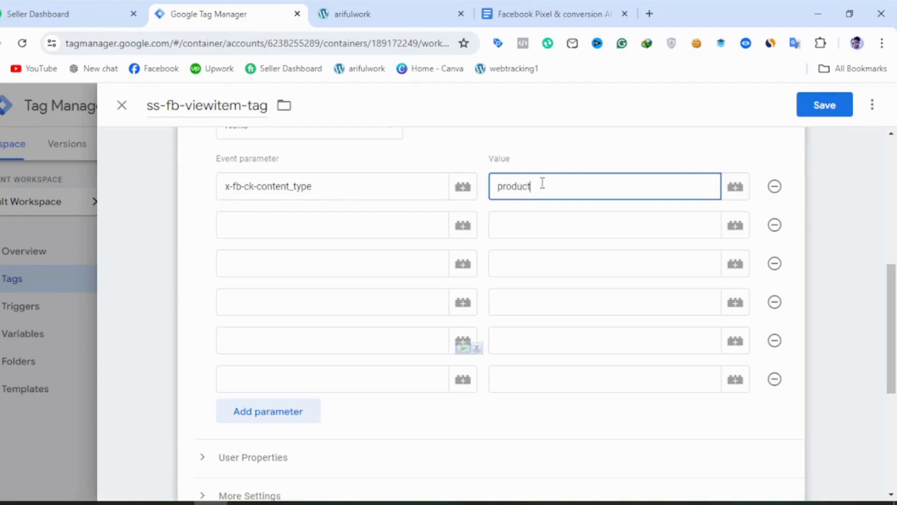
Fill the second event parameter with the name x-fb-ck-content_name and the variable dlv-item_name as its value.
left_click(355, 237)
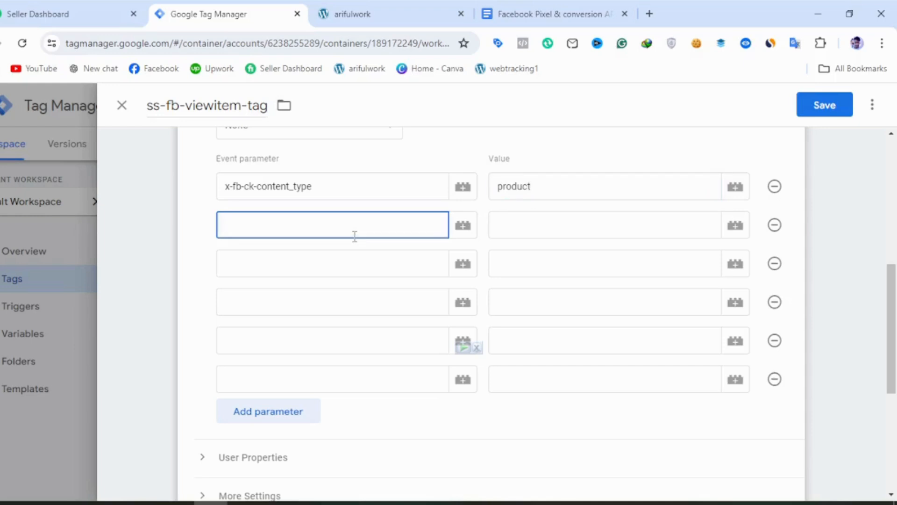
key("ctrl+v")
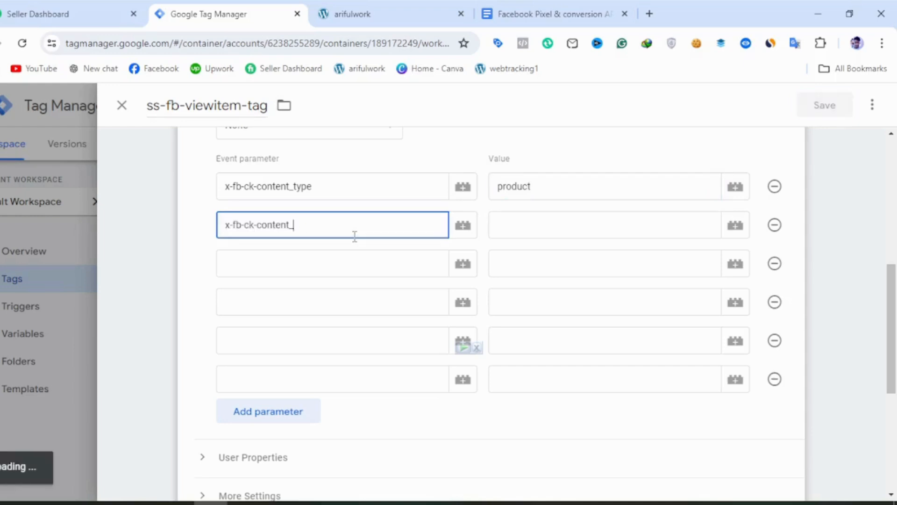
type("name")
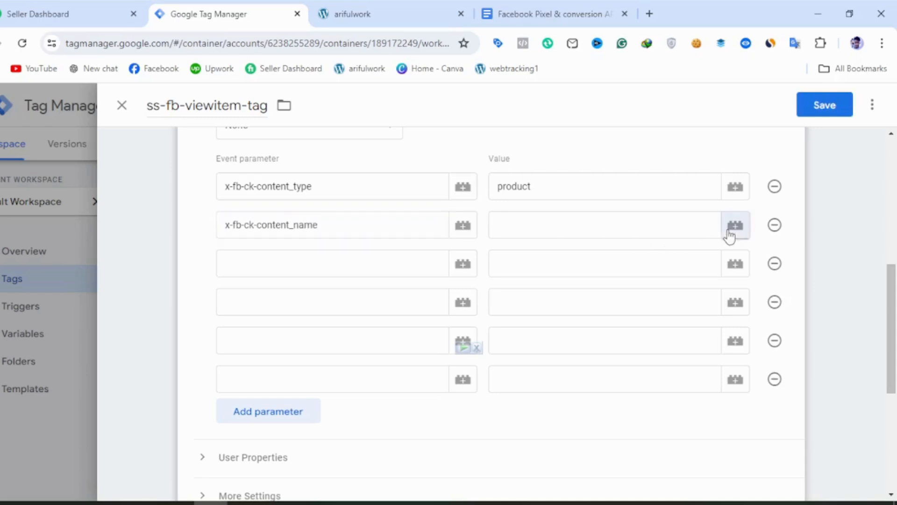
left_click(734, 228)
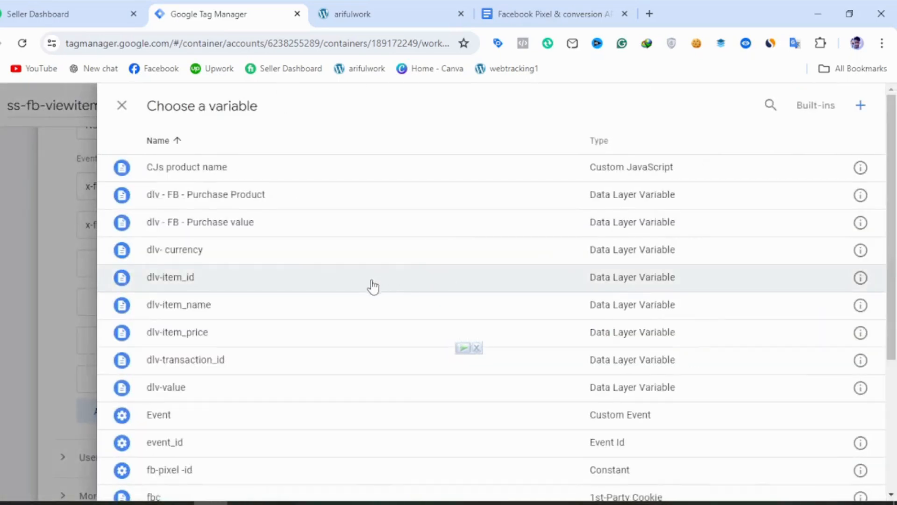
left_click(368, 308)
Fill the third event parameter with the name x-fb-ck-content_ids, copied from Google Docs, and the variable dlv-item_id.
left_click(314, 266)
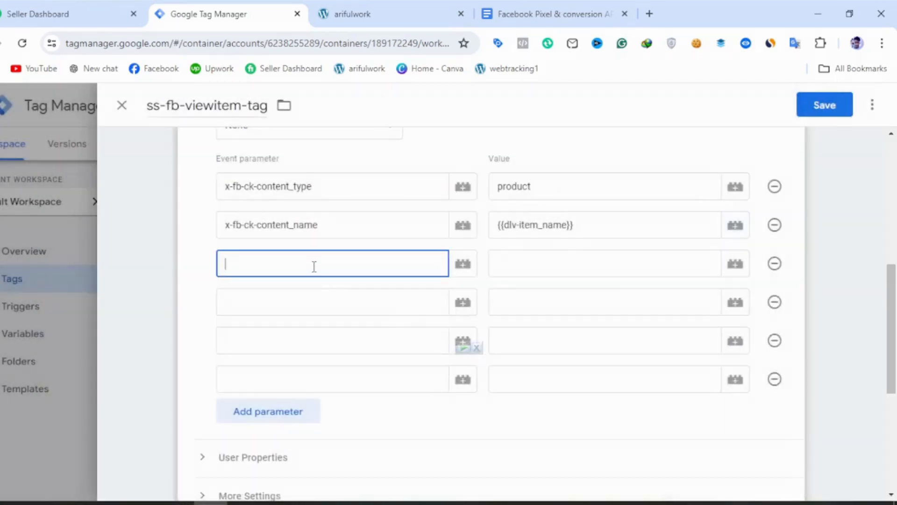
left_click(506, 9)
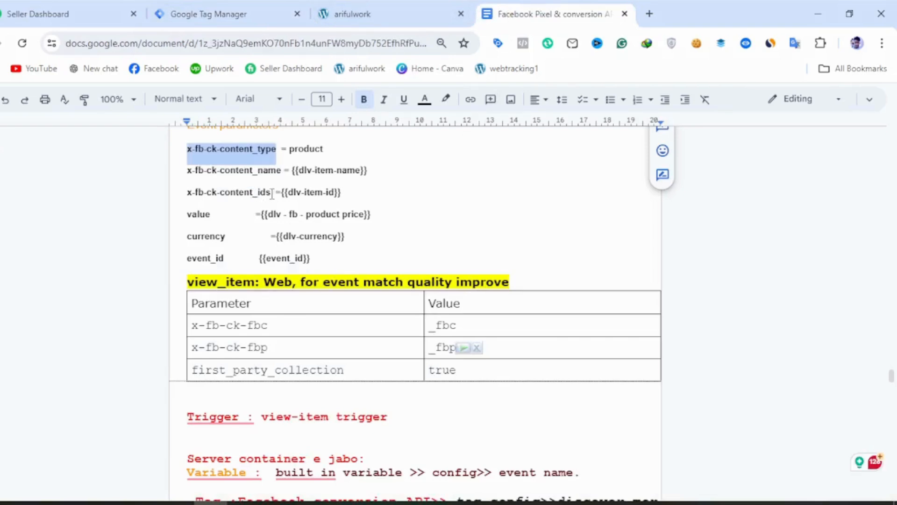
left_click_drag(271, 193, 249, 185)
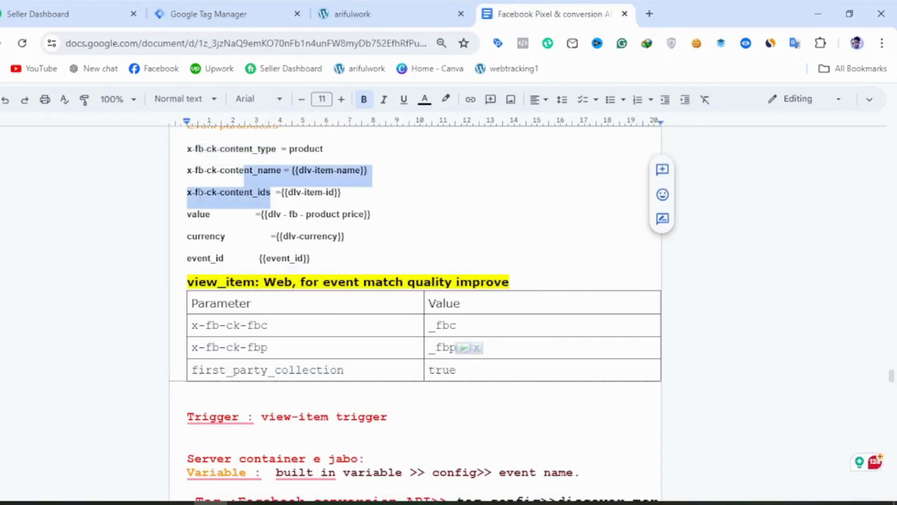
left_click_drag(186, 194, 273, 193)
key("ctrl+c")
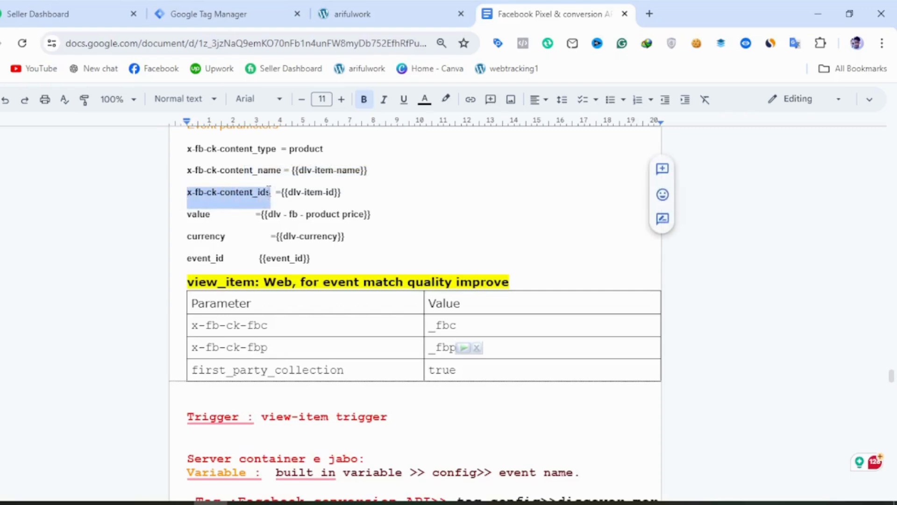
left_click(177, 9)
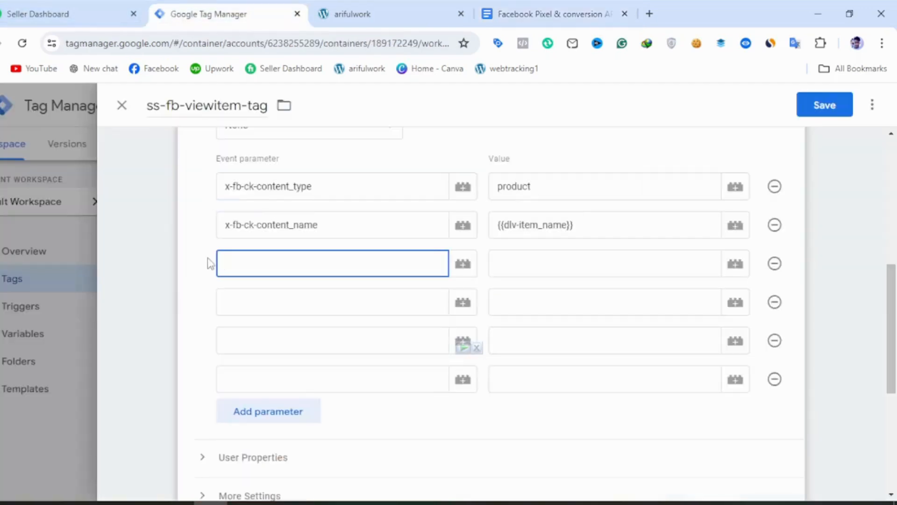
key("ctrl+v")
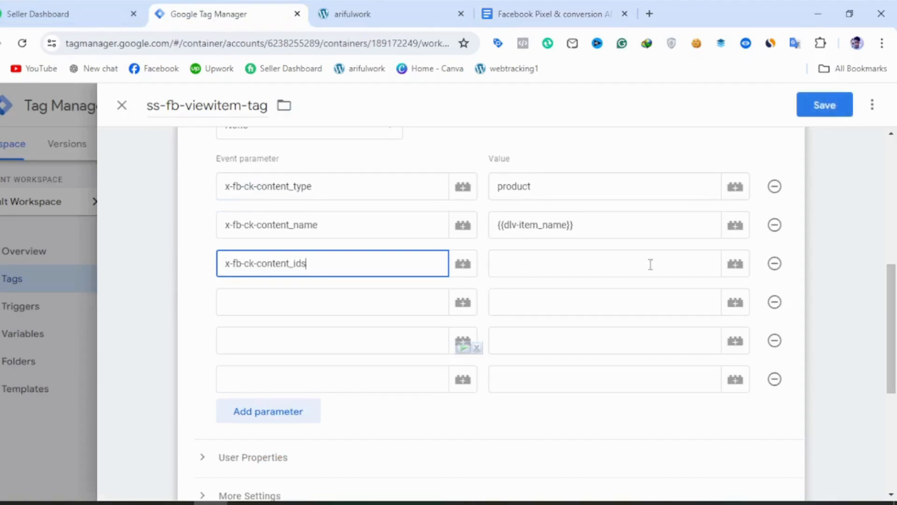
left_click(726, 265)
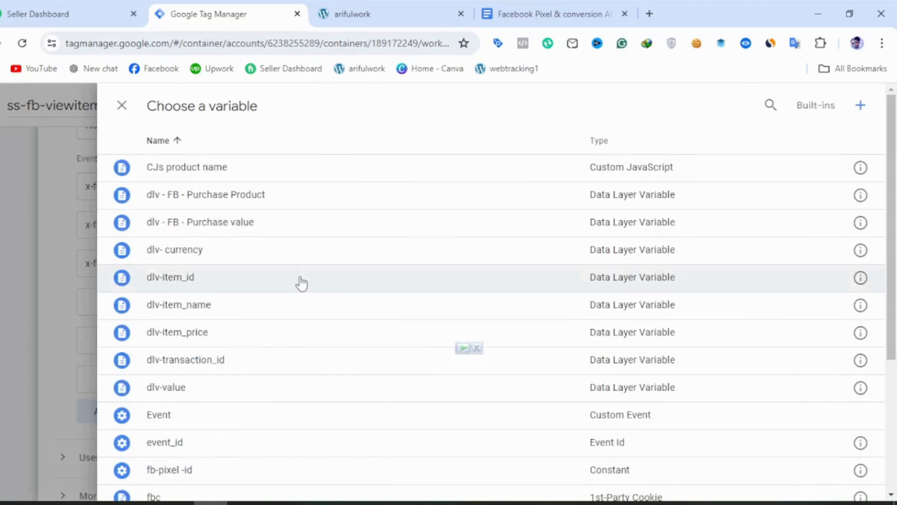
left_click(302, 283)
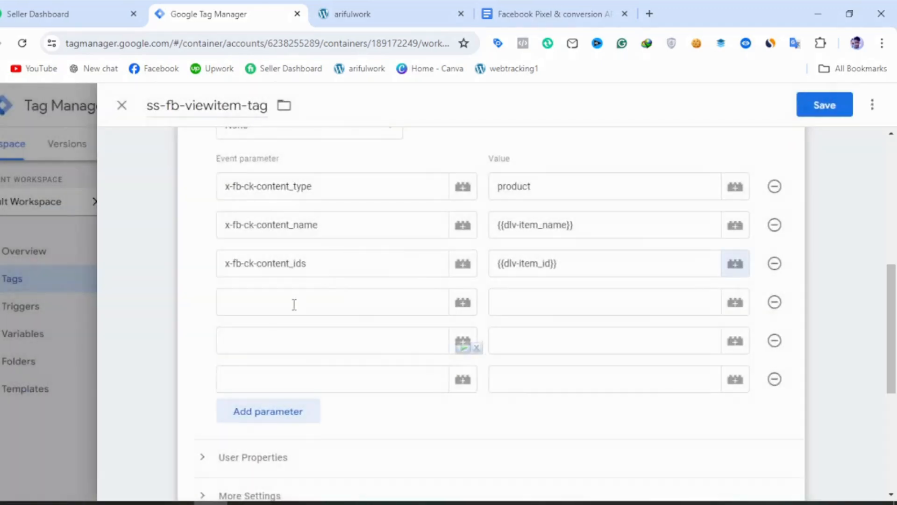
Fill the fourth event parameter with the name value, copied from Google Docs, and the variable dlv-item_price.
left_click(294, 304)
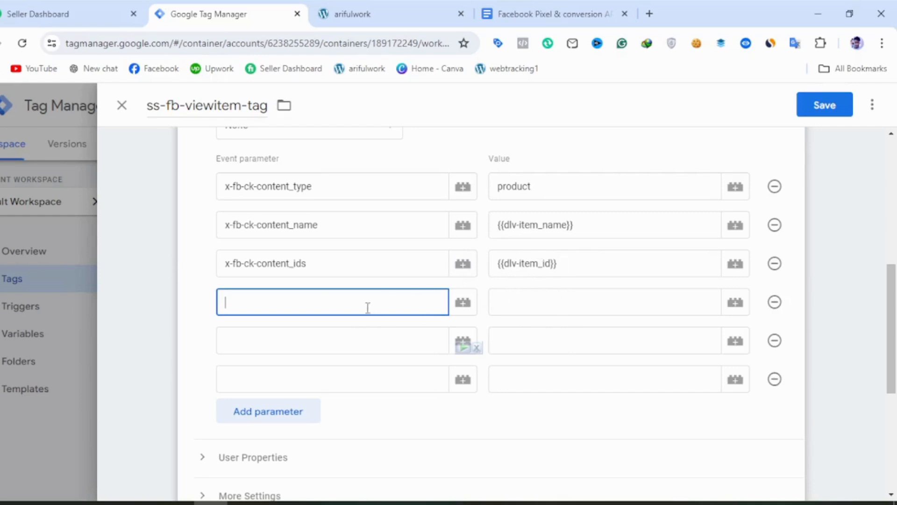
left_click(538, 6)
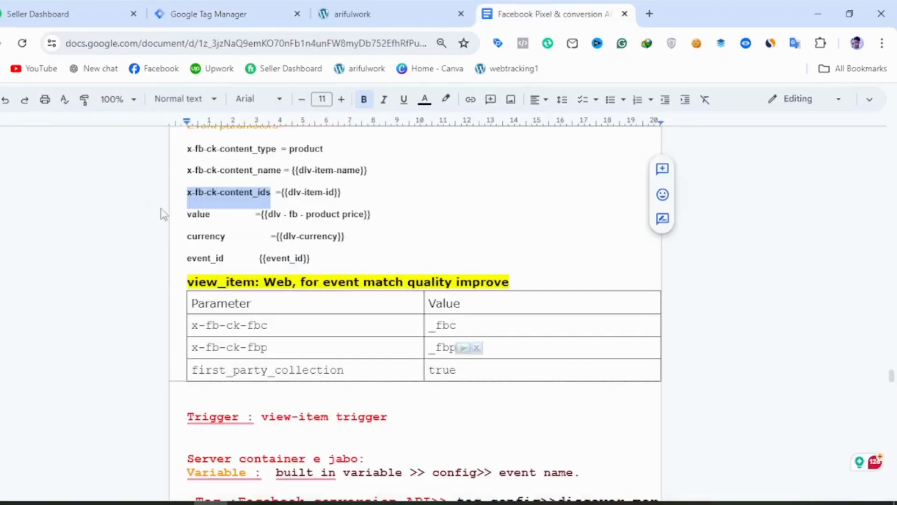
double_click(194, 216)
key("ctrl+c")
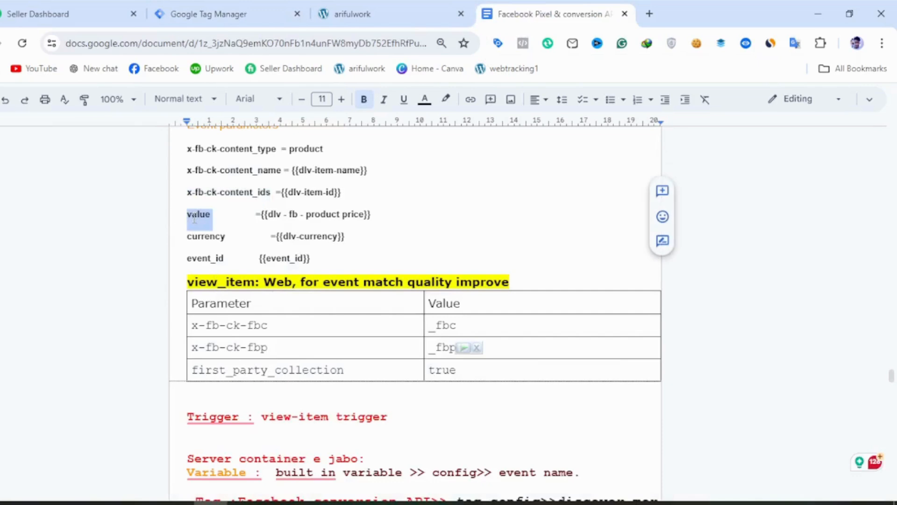
left_click(187, 14)
left_click(224, 302)
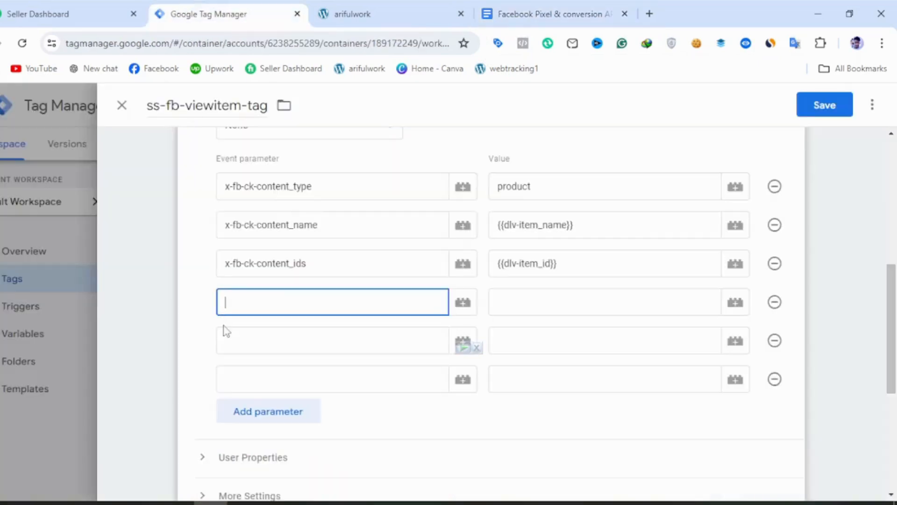
key("ctrl+v")
left_click(797, 333)
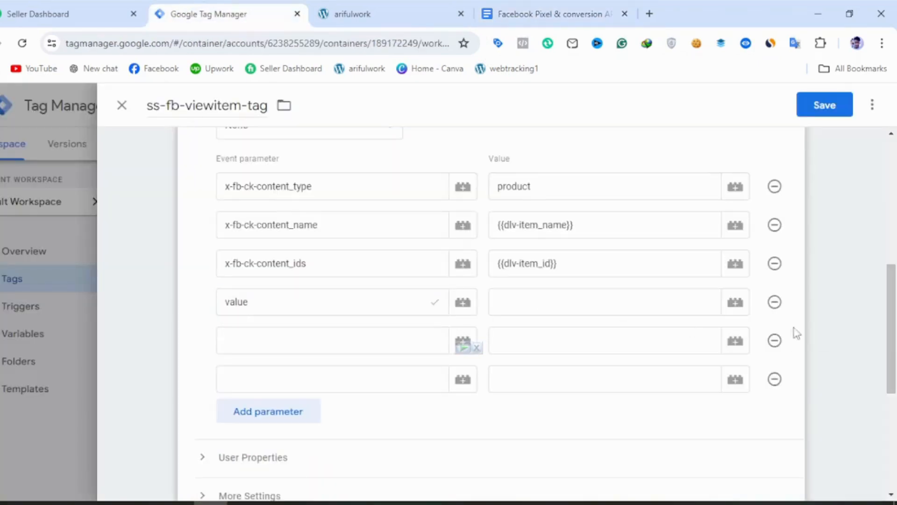
left_click(735, 303)
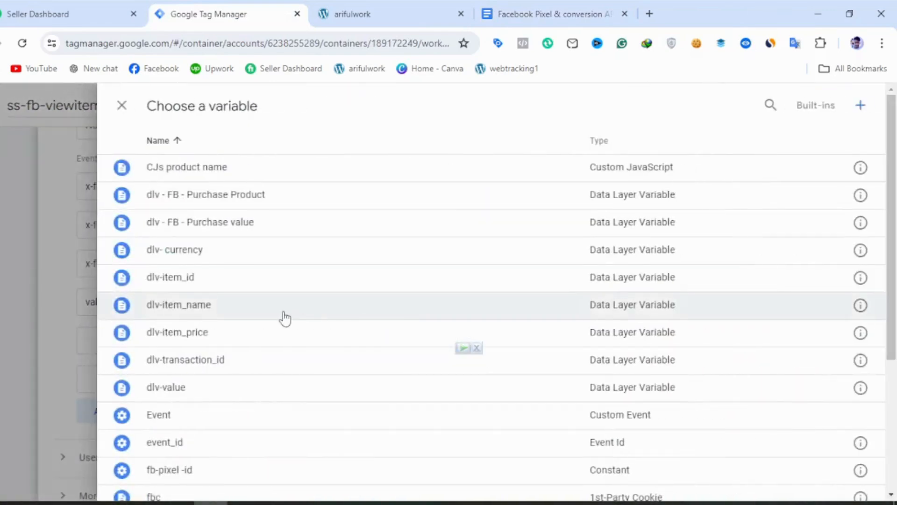
left_click(276, 345)
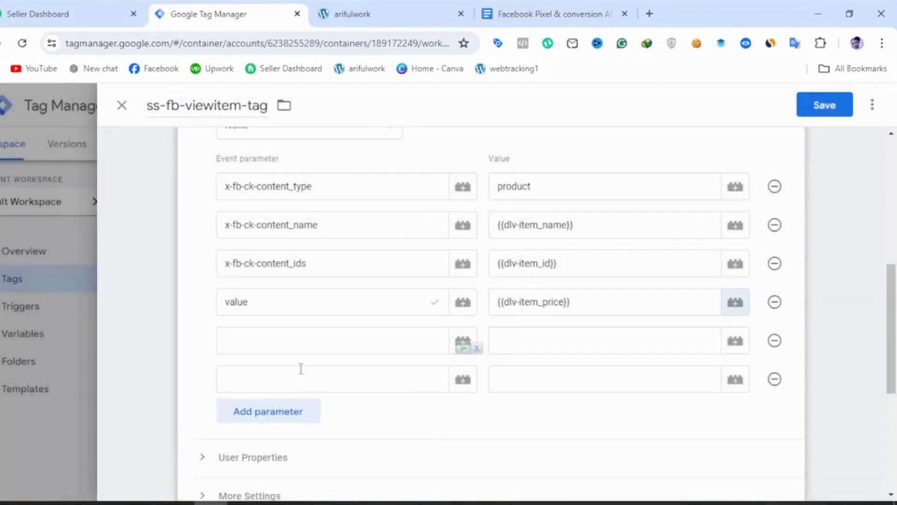
Fill the fifth event parameter with the name currency, copied from Google Docs, and the variable dlv- currency.
left_click(301, 346)
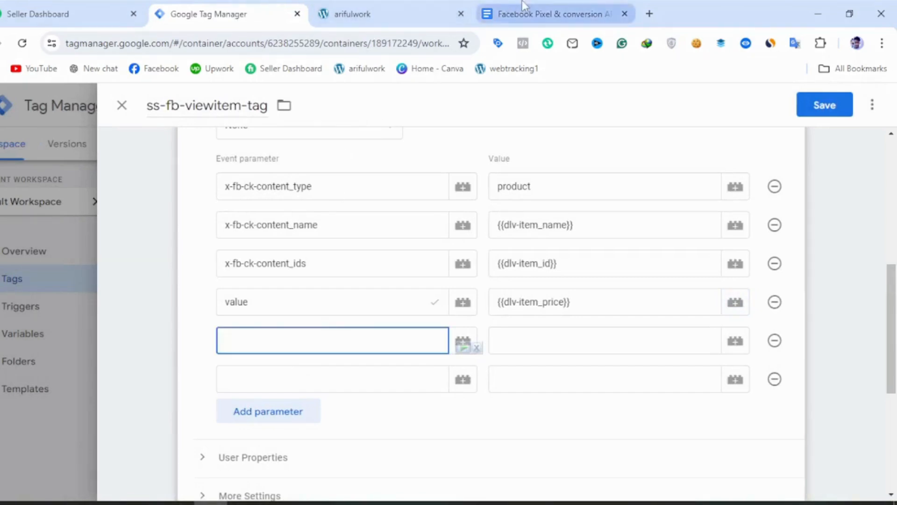
left_click(547, 14)
left_click_drag(223, 239, 177, 243)
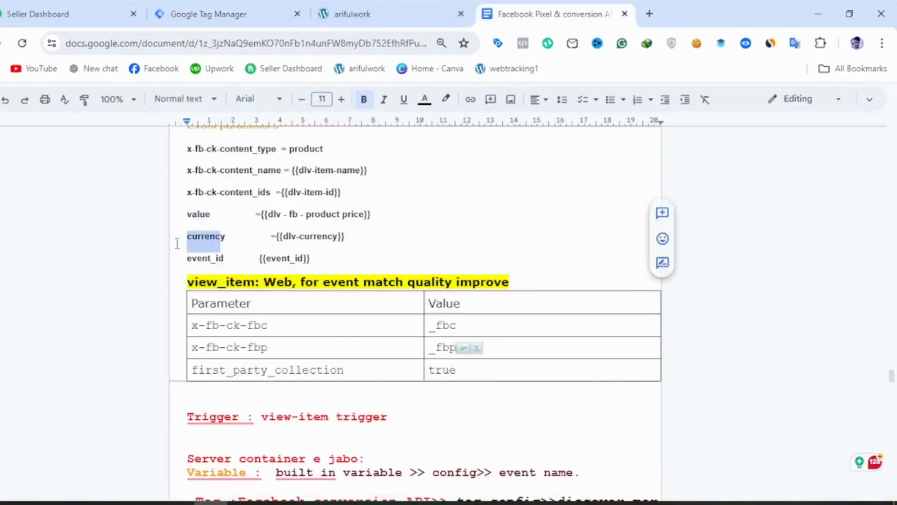
double_click(191, 240)
key("ctrl+c")
left_click(231, 40)
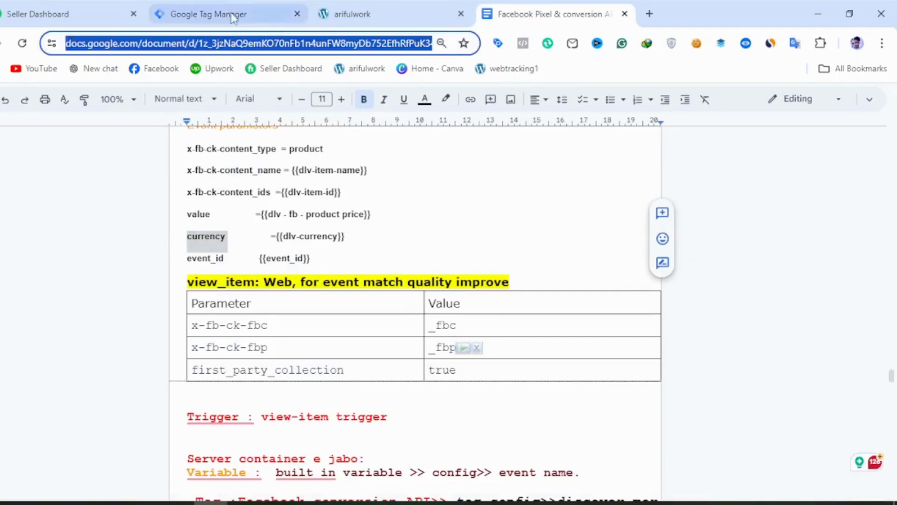
left_click(231, 14)
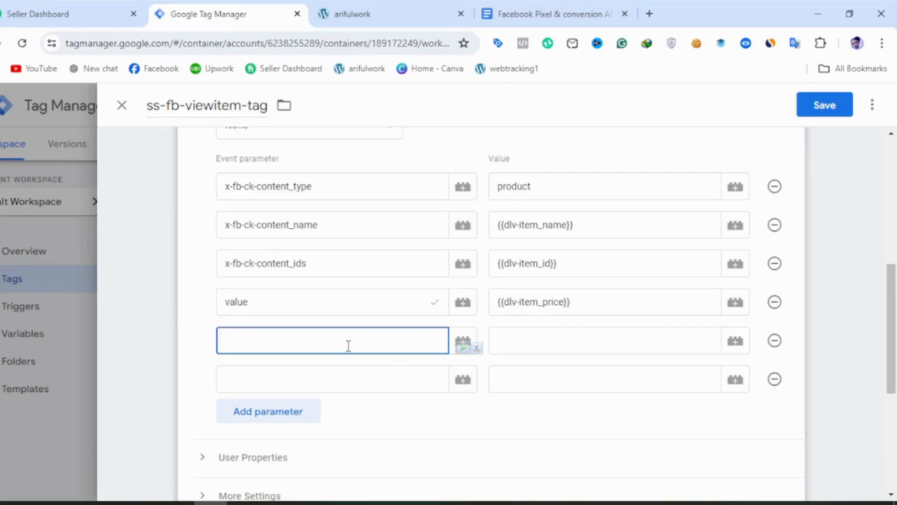
key("ctrl+v")
left_click(735, 341)
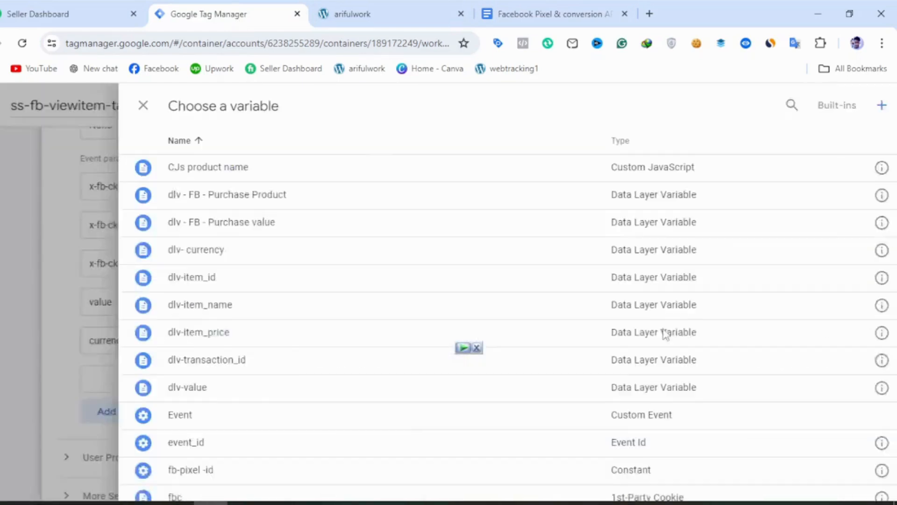
left_click(278, 260)
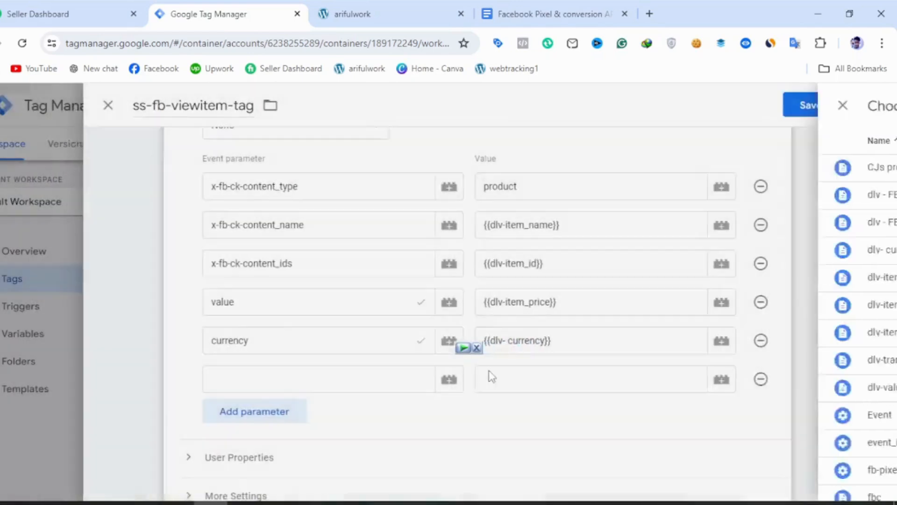
Fill the sixth event parameter with the name event_id, copied from Google Docs, and the variable event_id.
left_click(297, 374)
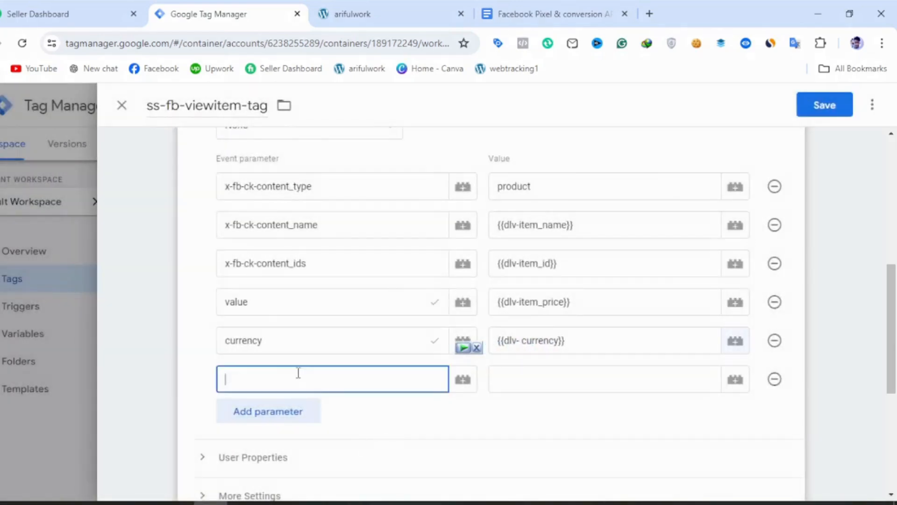
left_click(546, 6)
double_click(211, 260)
key("ctrl+c")
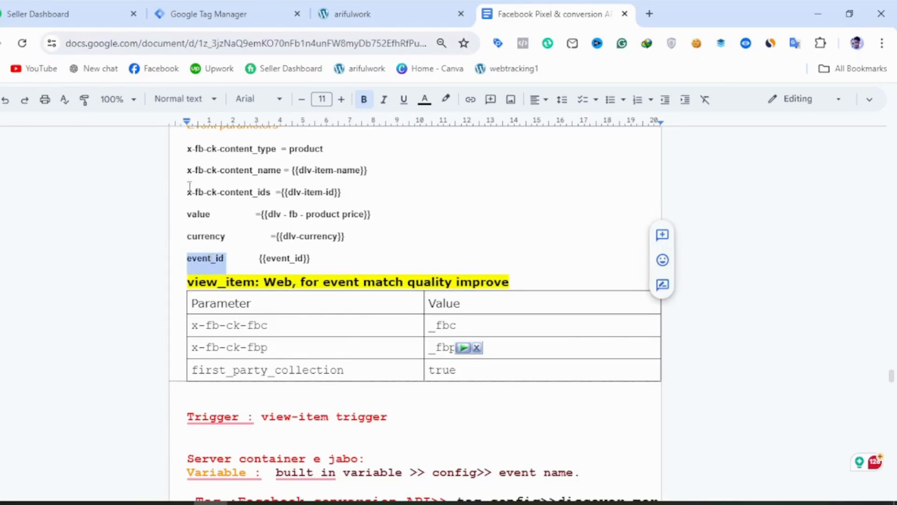
left_click(240, 13)
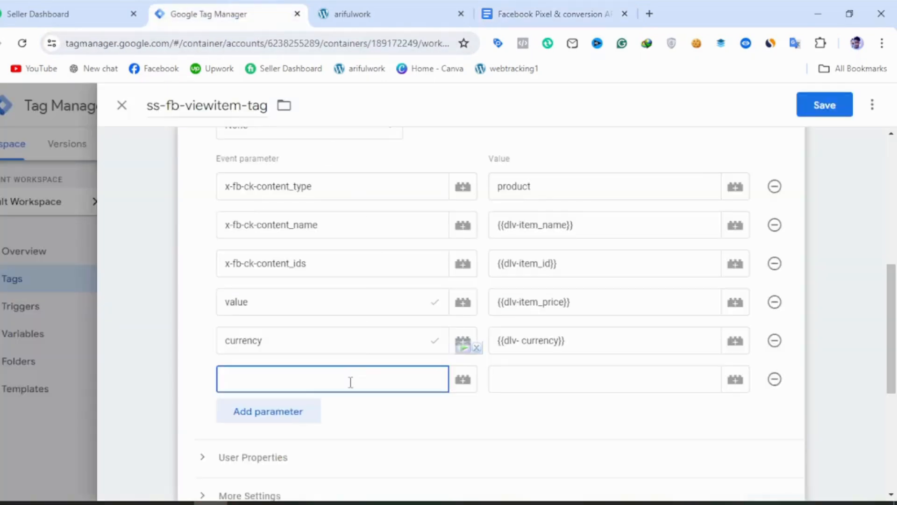
key("ctrl+v")
left_click(727, 390)
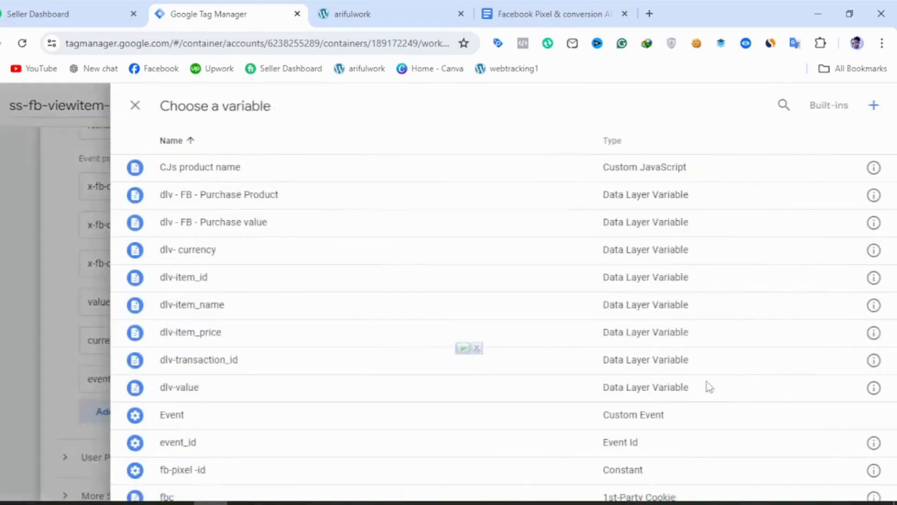
left_click(227, 445)
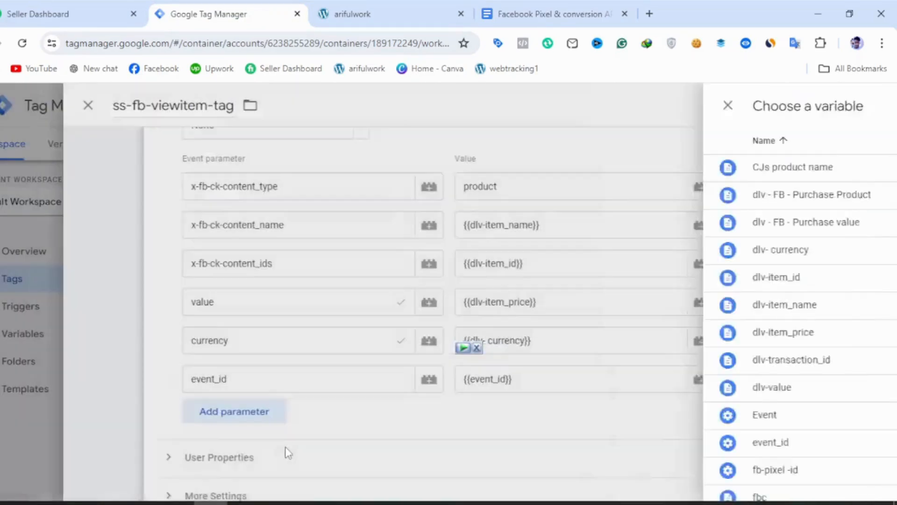
Add three more empty event parameter rows below event_id.
left_click(281, 413)
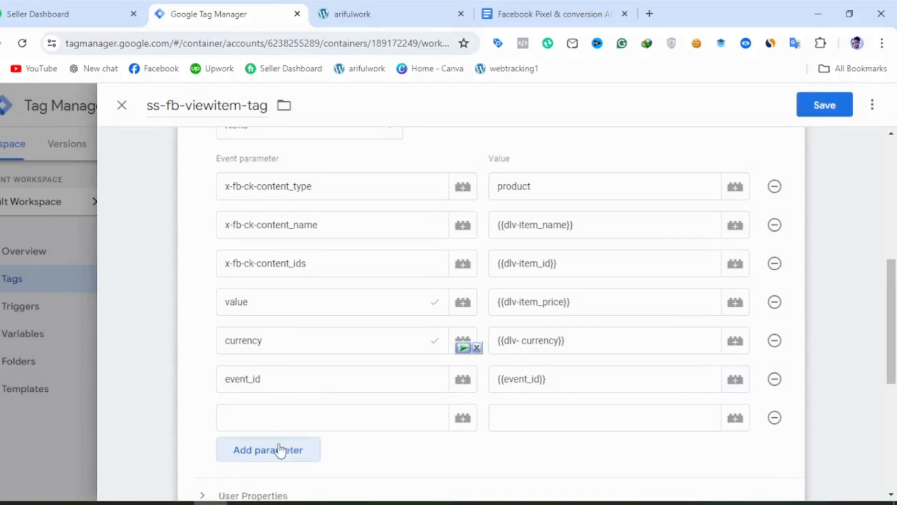
left_click(279, 449)
scroll(287, 448, "down", 2)
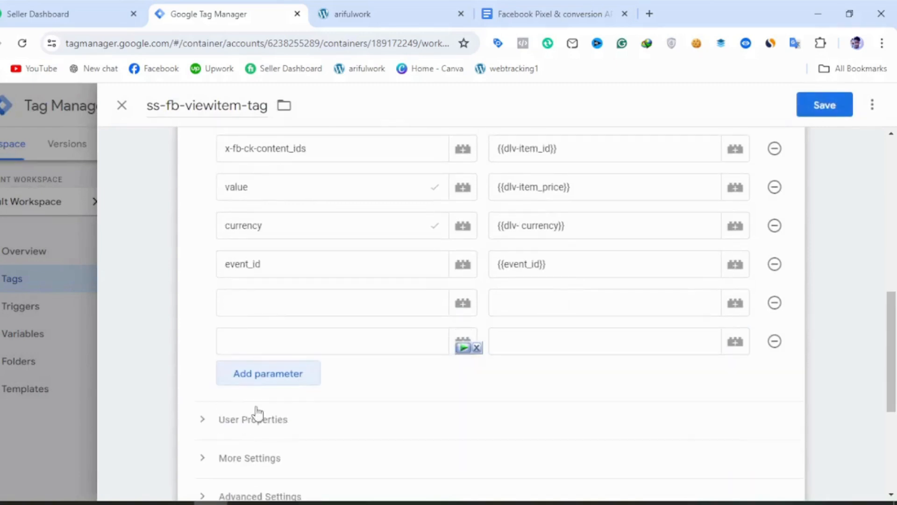
left_click(273, 379)
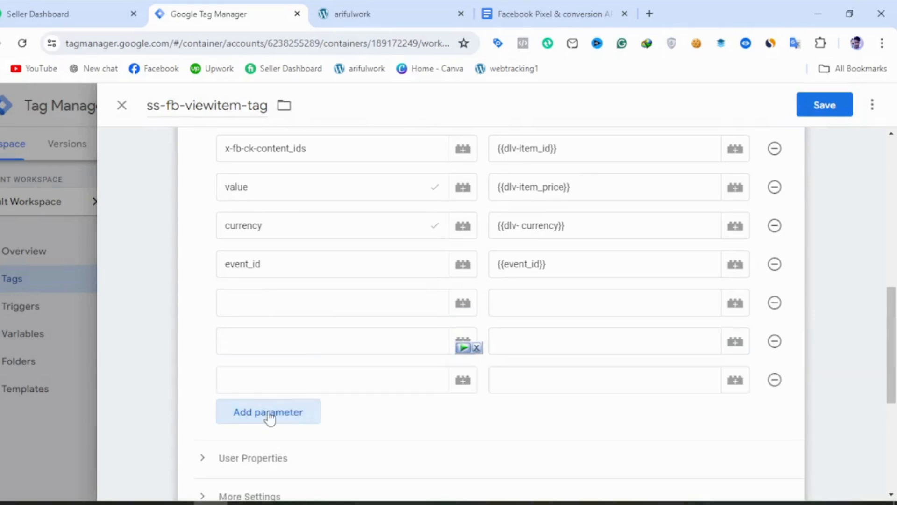
Fill the seventh event parameter with the name x-fb-ck-fbc, copied from Google Docs, and the variable fbc.
left_click(277, 302)
left_click(585, 4)
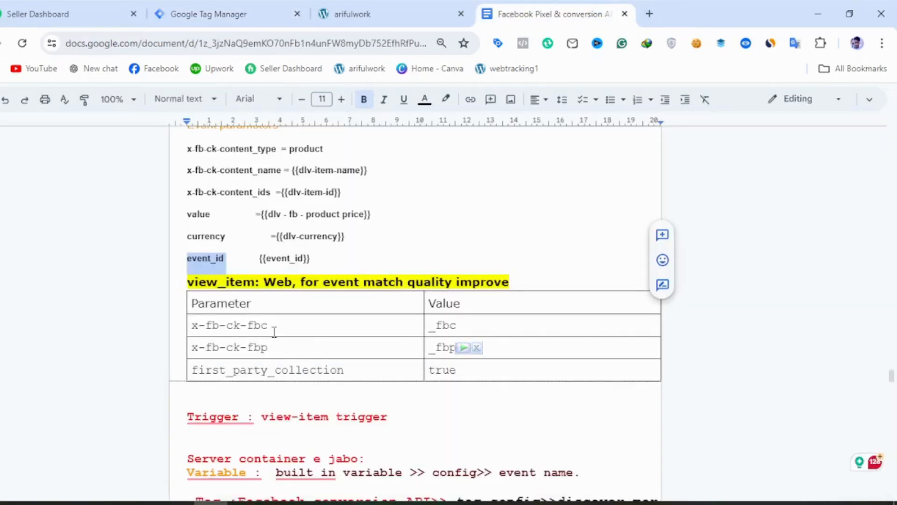
left_click_drag(274, 331, 192, 334)
key("ctrl+c")
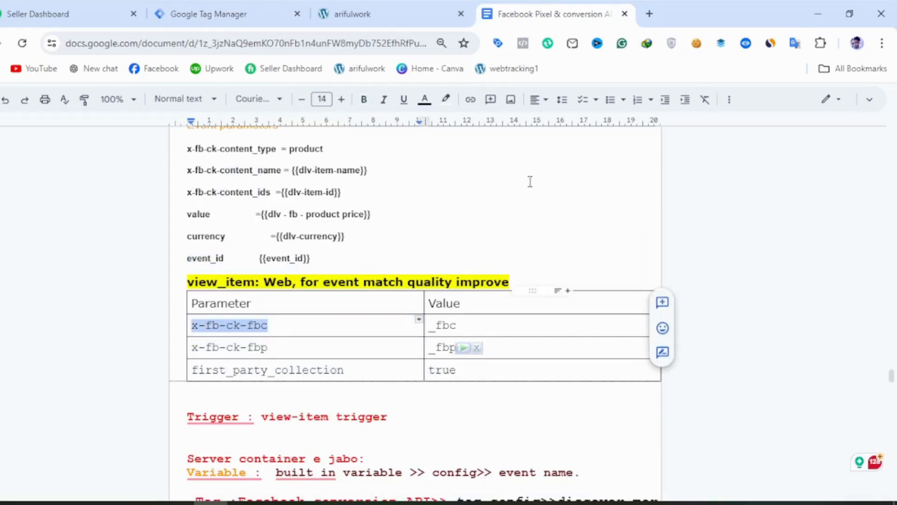
left_click(201, 6)
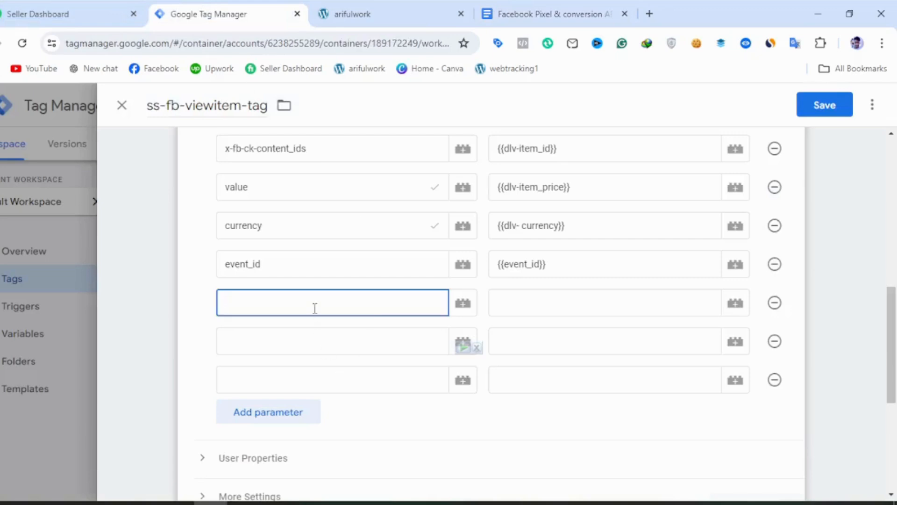
key("ctrl+v")
left_click(571, 307)
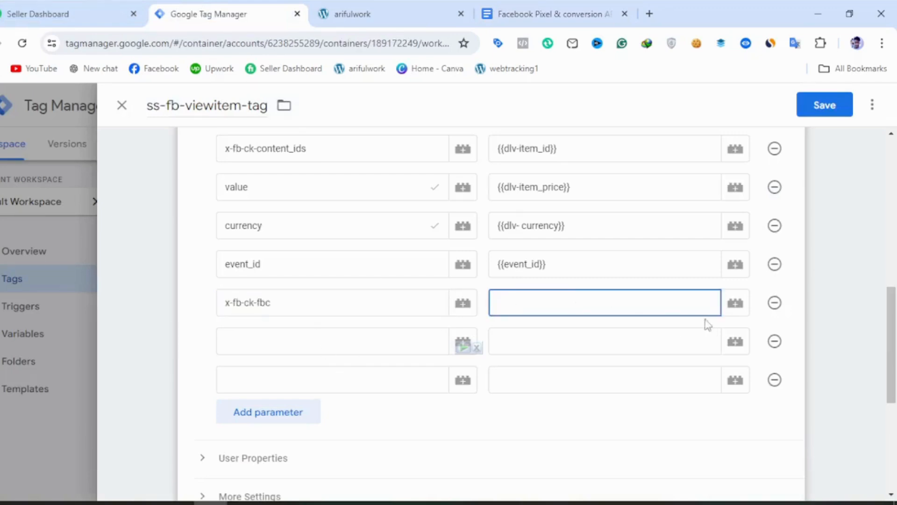
left_click(738, 305)
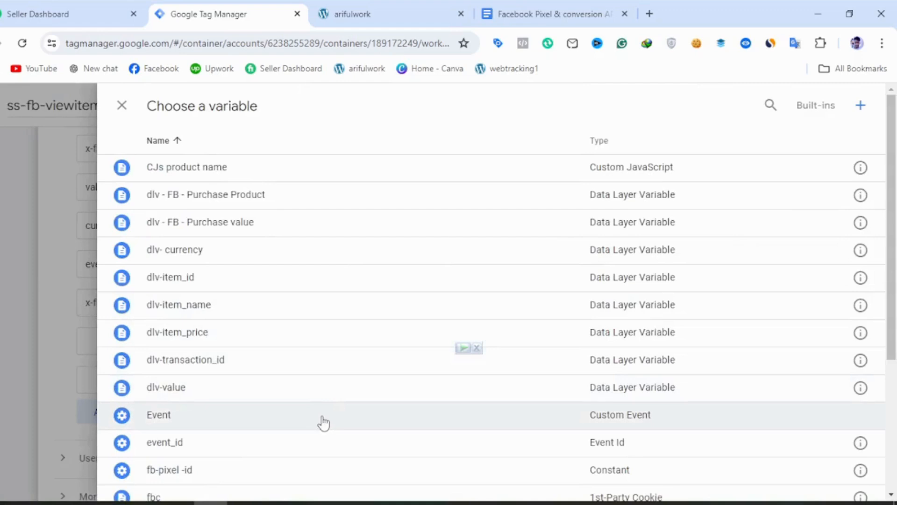
scroll(295, 435, "down", 3)
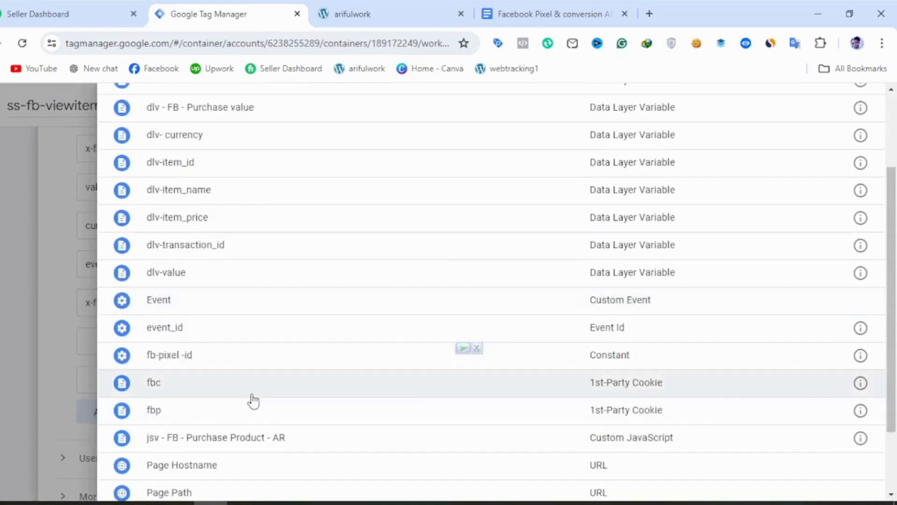
left_click(250, 390)
Fill the eighth event parameter with the name x-fb-ck-fbp and the variable fbp.
left_click(306, 337)
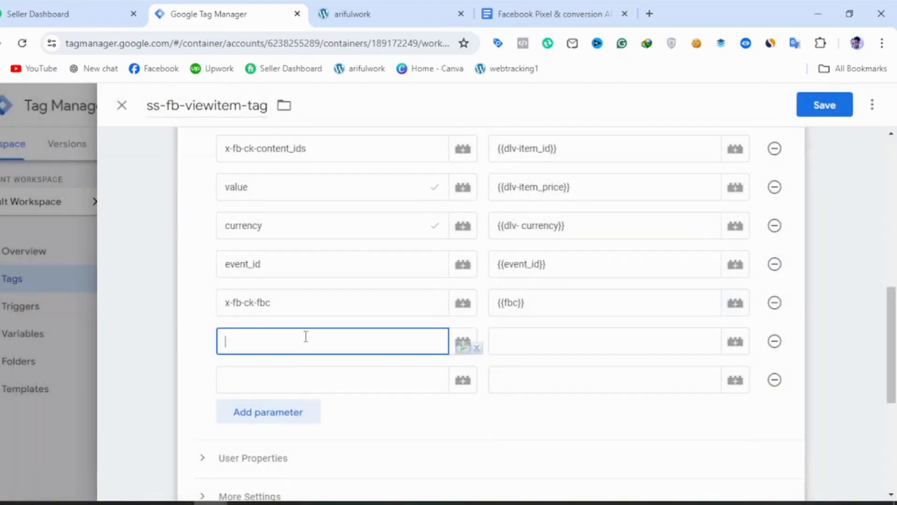
key("ctrl+v")
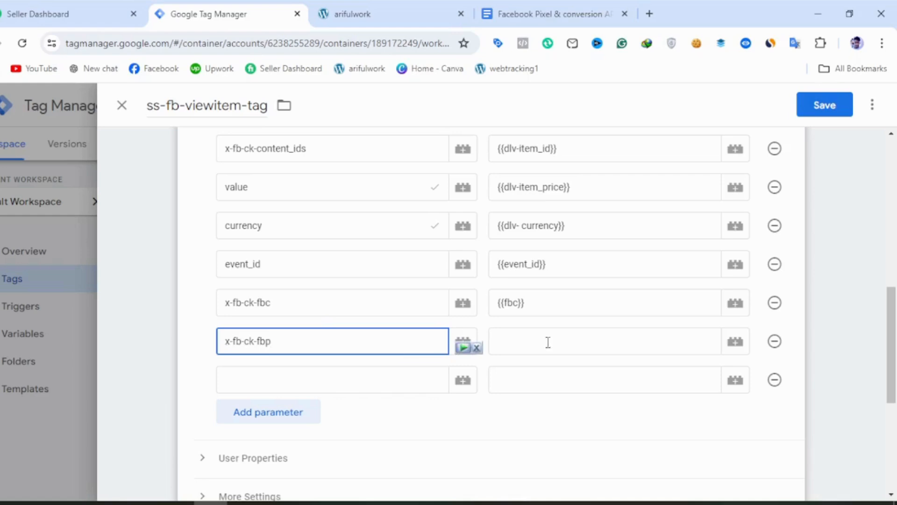
left_click(735, 342)
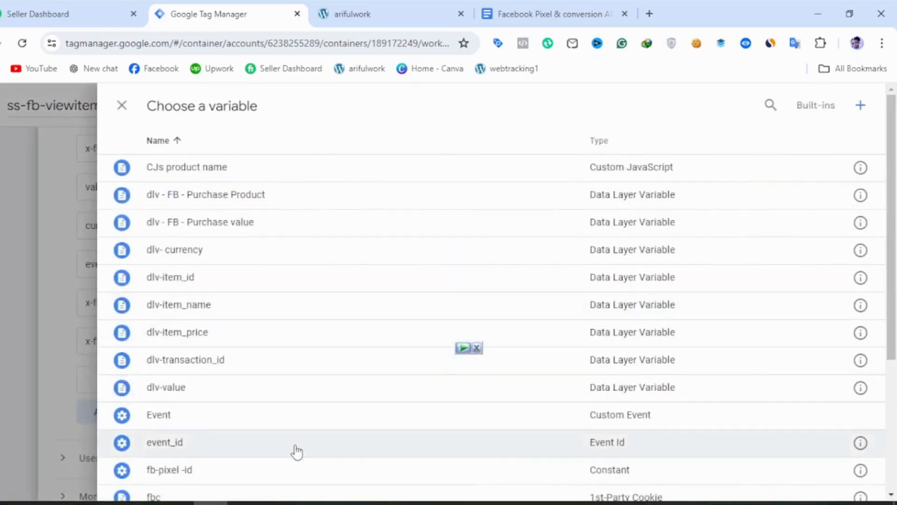
scroll(297, 453, "down", 3)
left_click(237, 410)
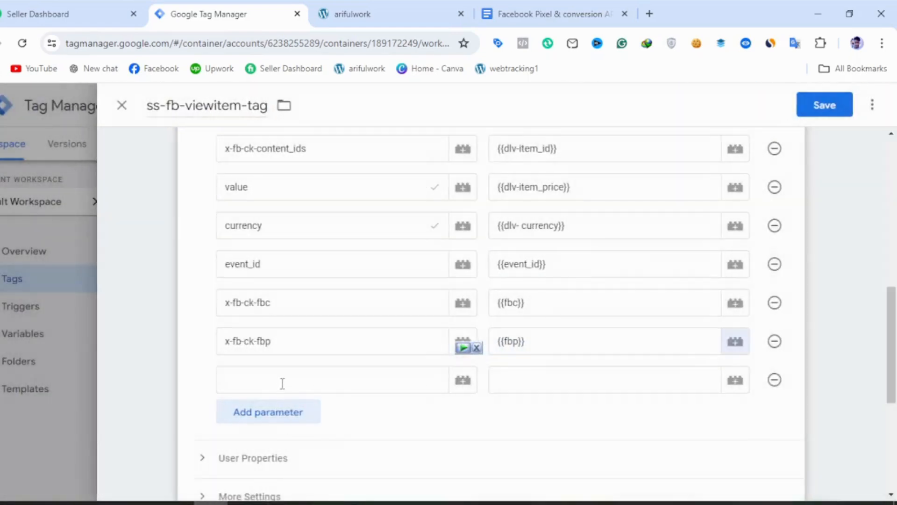
Fill the ninth event parameter with the name first_party_collection, copied from Google Docs, and the value ture.
left_click(281, 381)
left_click(547, 14)
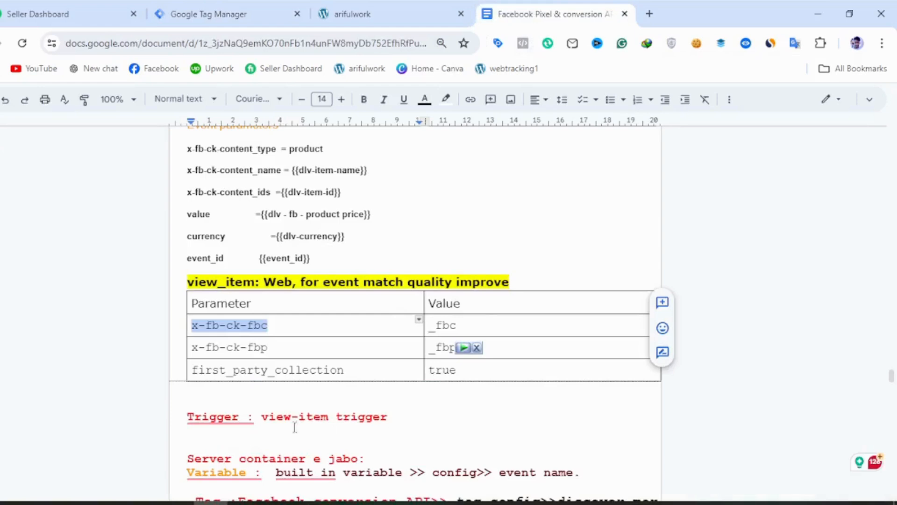
left_click_drag(358, 373, 197, 370)
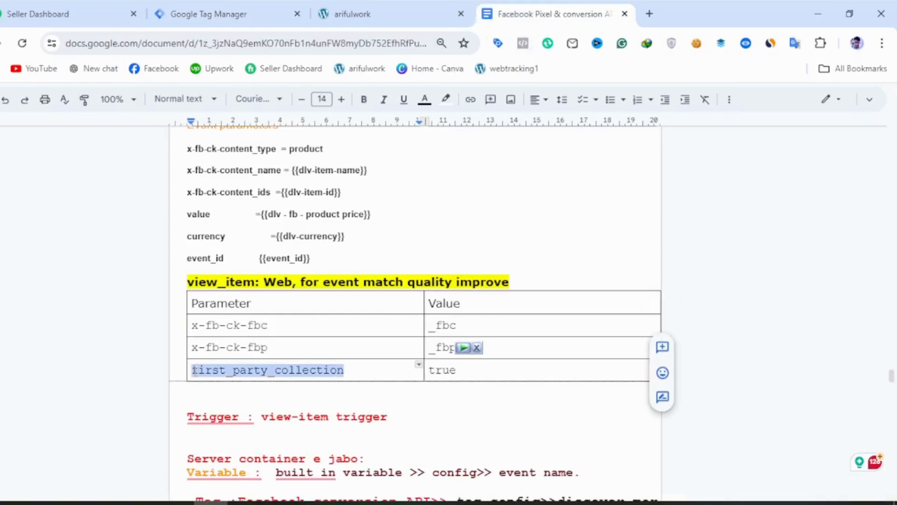
left_click(219, 6)
left_click(329, 379)
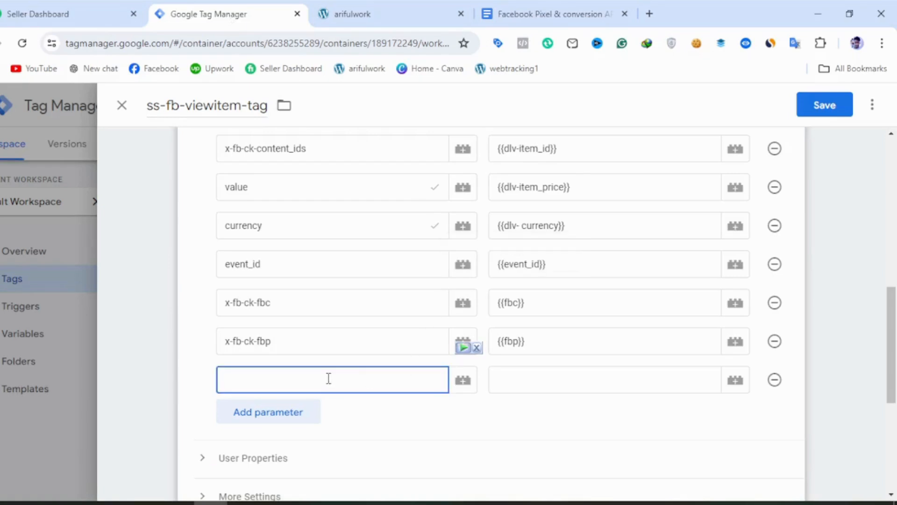
type("first_party_collection")
left_click(545, 379)
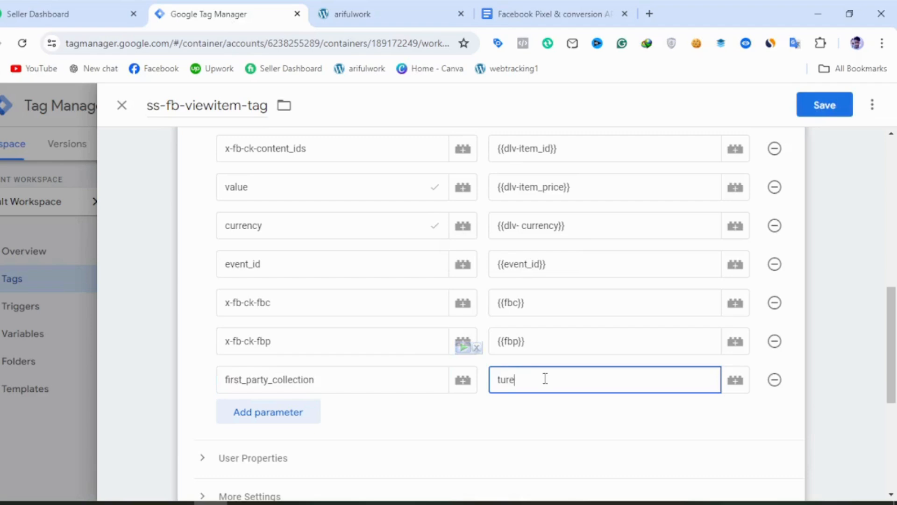
Check the view_item notes in Google Docs and assign view_item-Trigger as the tag's firing trigger in Google Tag Manager.
left_click(569, 14)
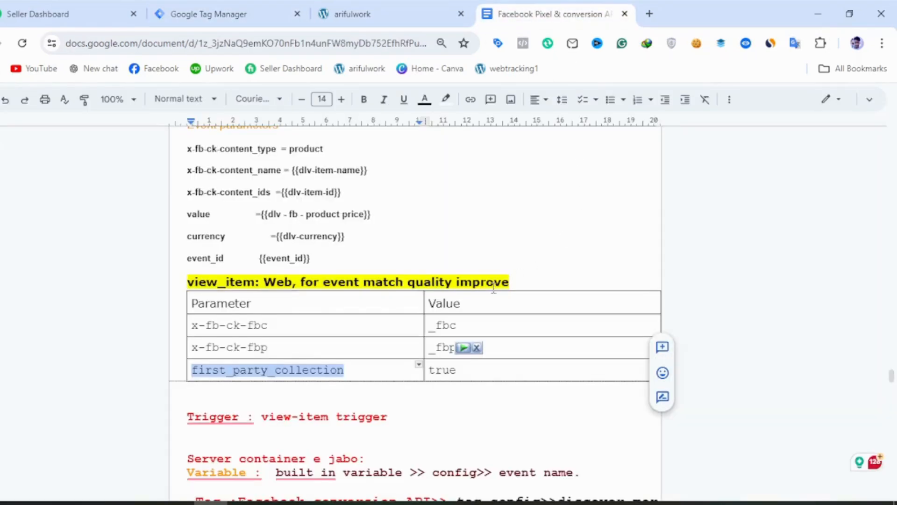
scroll(363, 341, "up", 3)
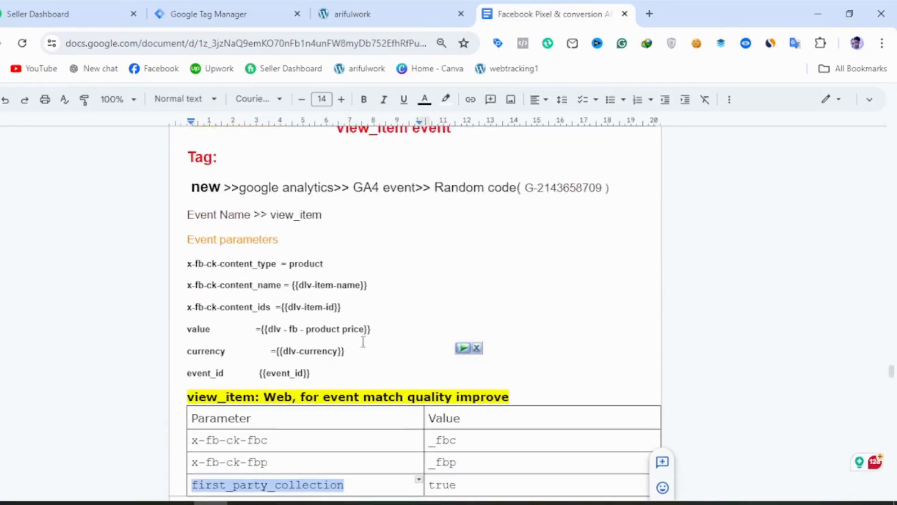
scroll(424, 336, "down", 3)
left_click(269, 8)
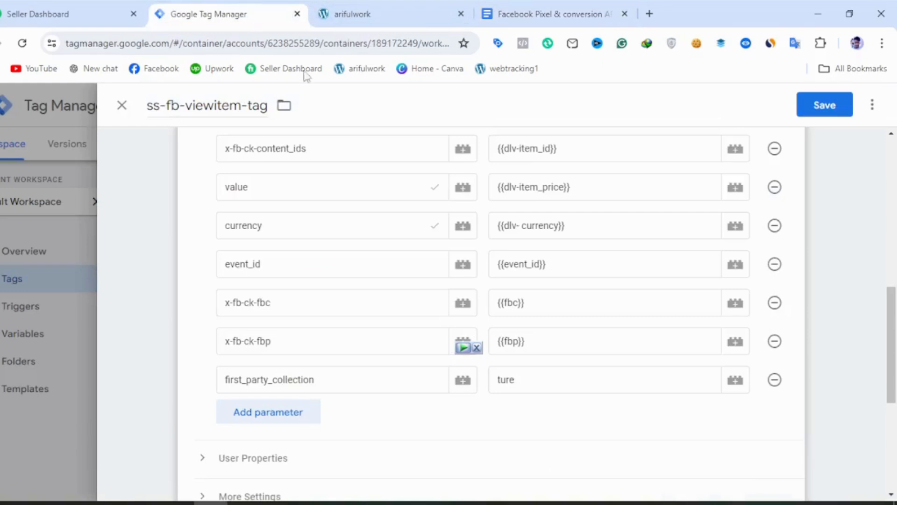
scroll(398, 451, "down", 3)
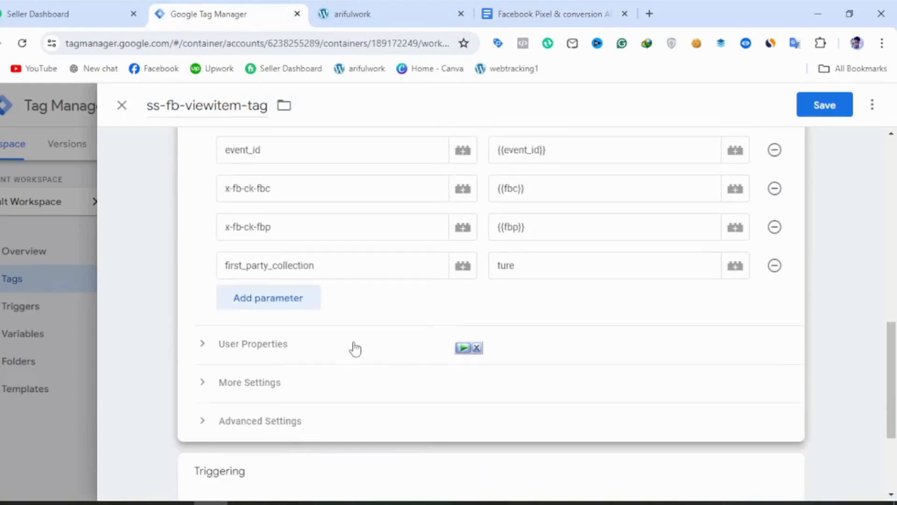
scroll(373, 412, "down", 3)
left_click(448, 411)
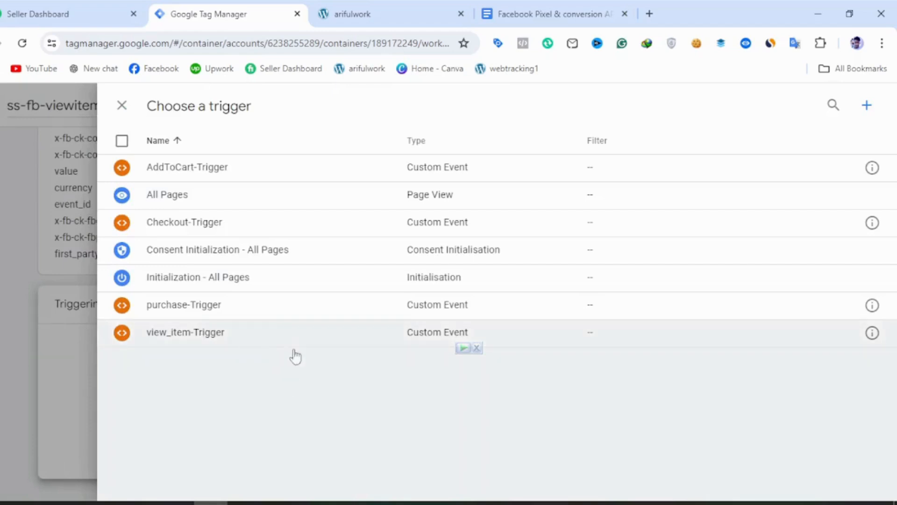
left_click(210, 347)
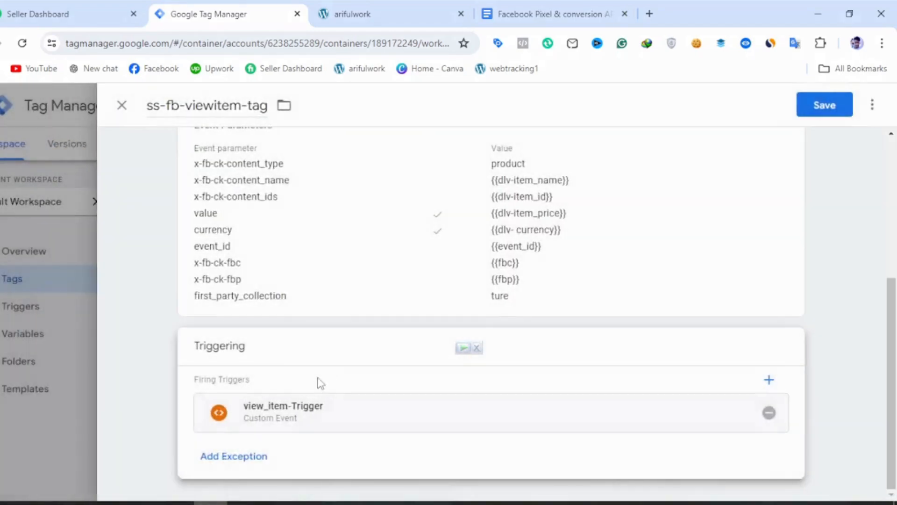
Save the ss-fb-viewitem-tag with its view_item configuration.
scroll(316, 381, "up", 3)
scroll(476, 301, "up", 3)
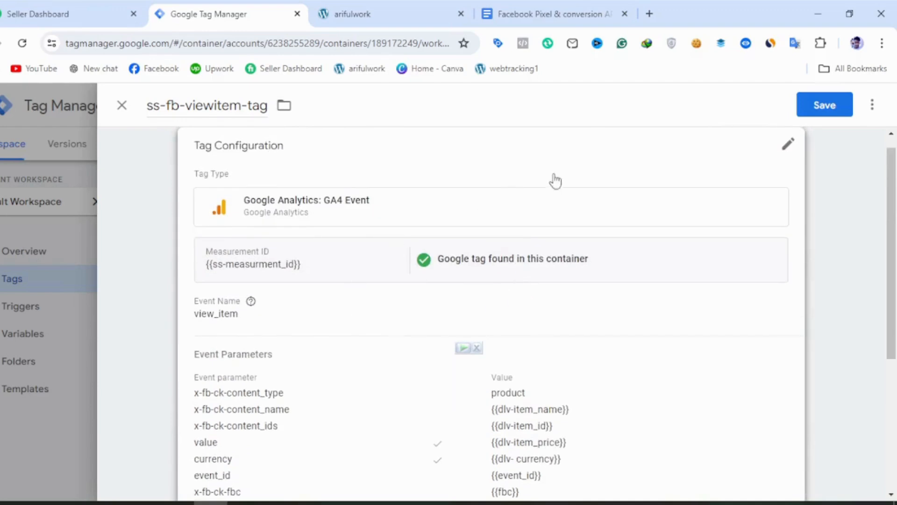
scroll(388, 266, "up", 1)
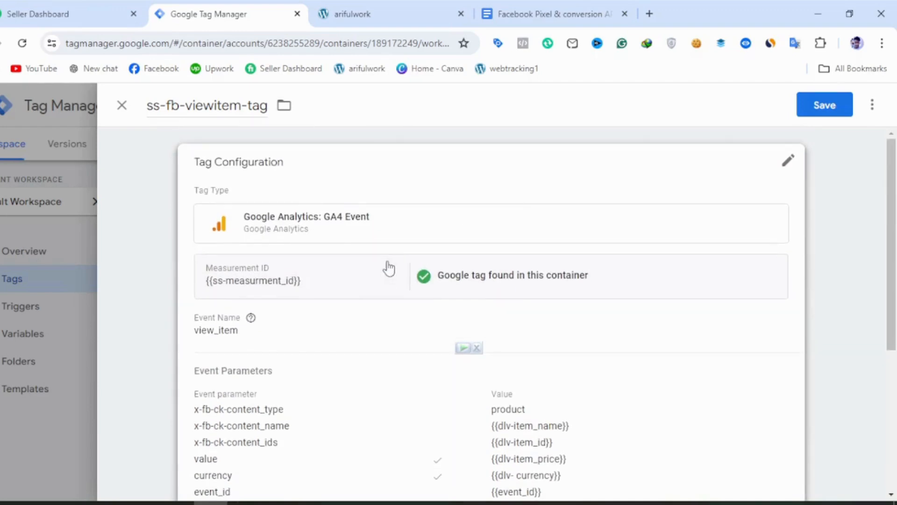
left_click(821, 113)
Read the server container instructions in Google Docs and switch Google Tag Manager to the arifulwork/server21q container.
left_click(561, 13)
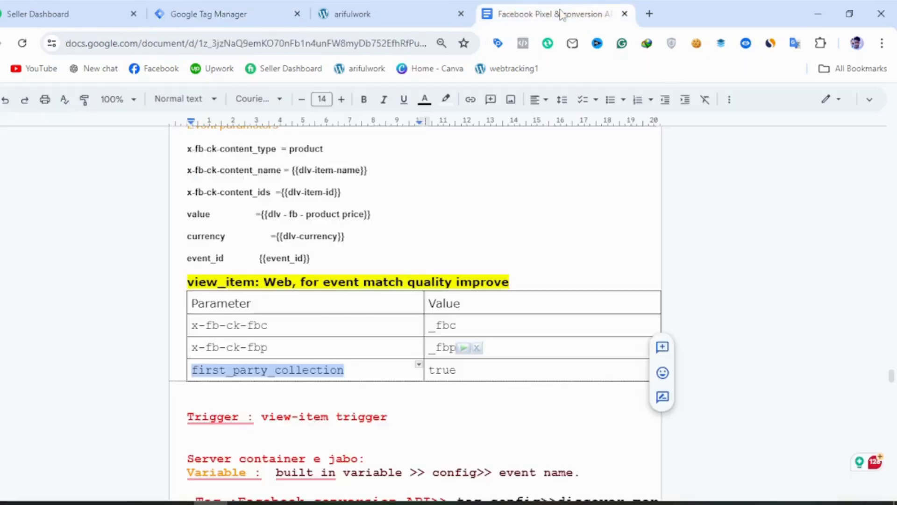
scroll(483, 319, "down", 3)
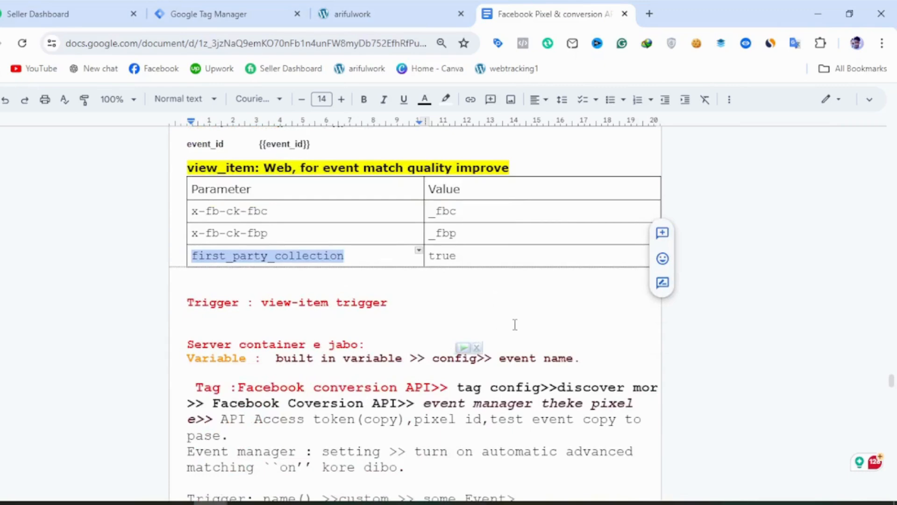
scroll(515, 324, "down", 3)
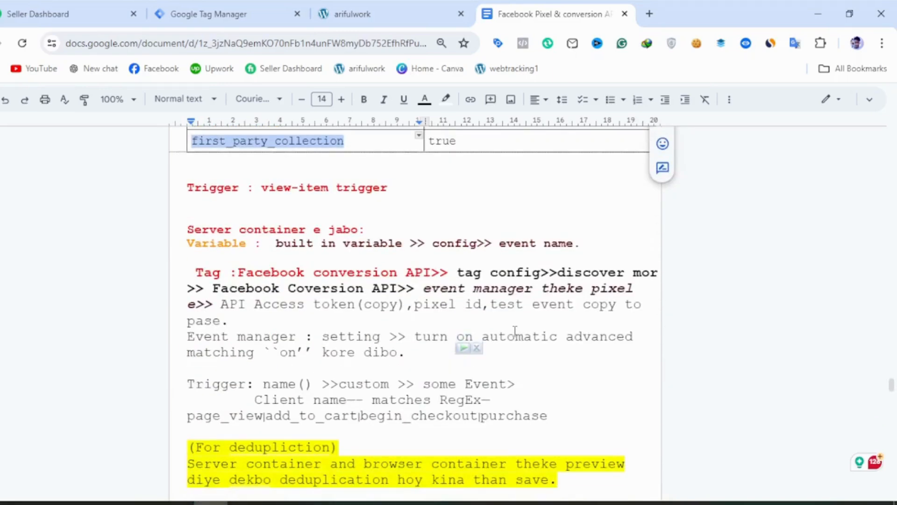
left_click(187, 23)
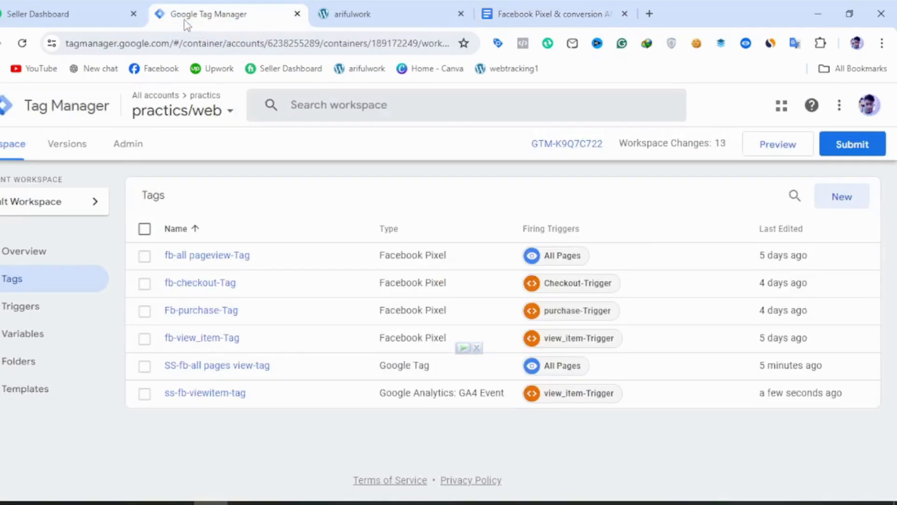
left_click(201, 115)
left_click(192, 226)
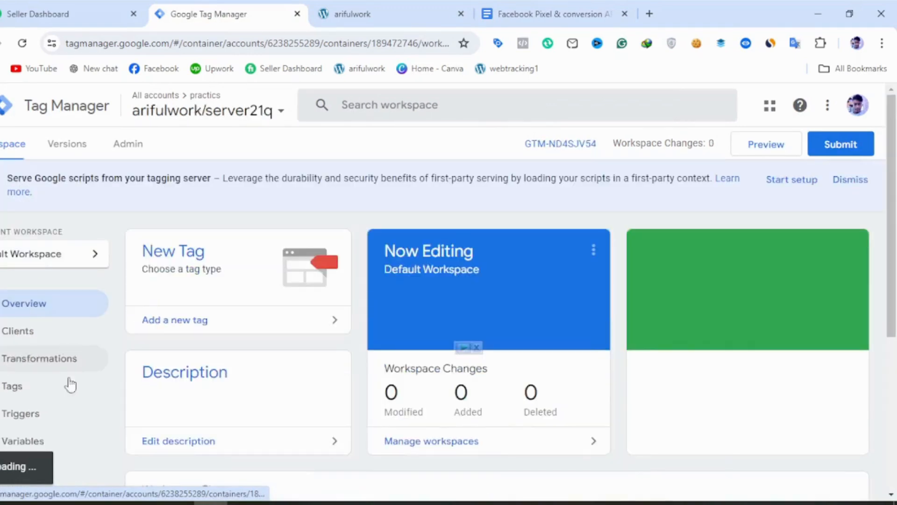
Enable the built-in variable Client Name in the server container's variable configuration.
scroll(51, 411, "down", 3)
left_click(50, 333)
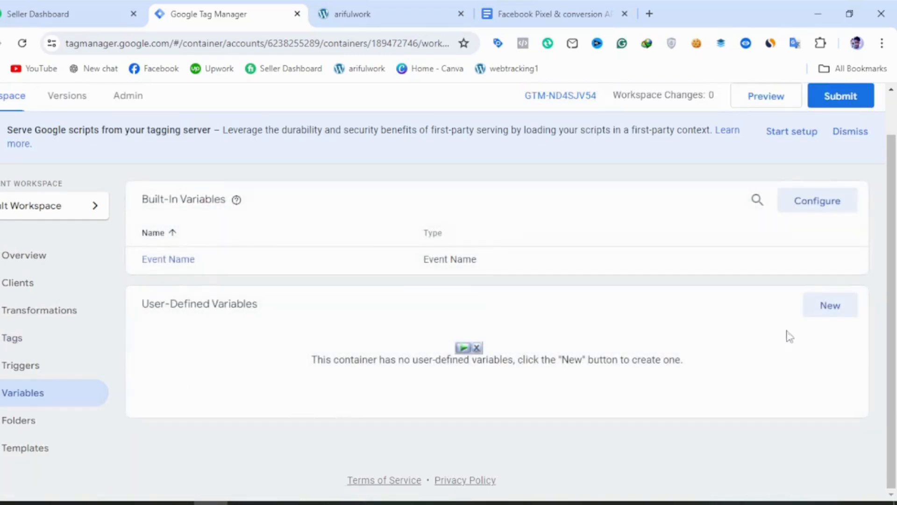
left_click(819, 310)
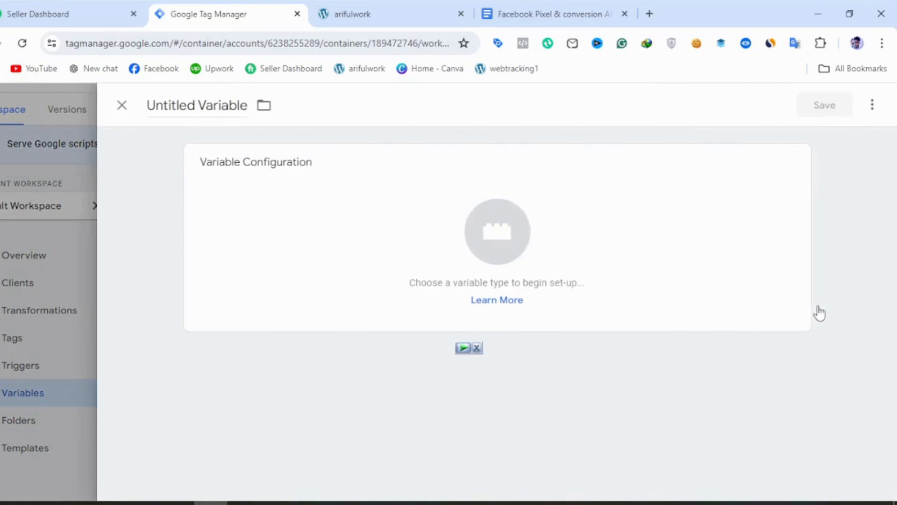
left_click(153, 112)
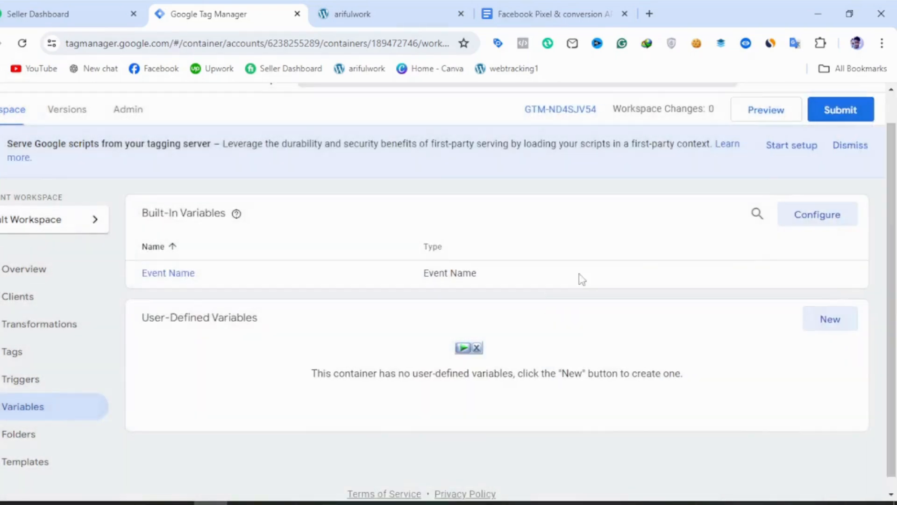
left_click(807, 223)
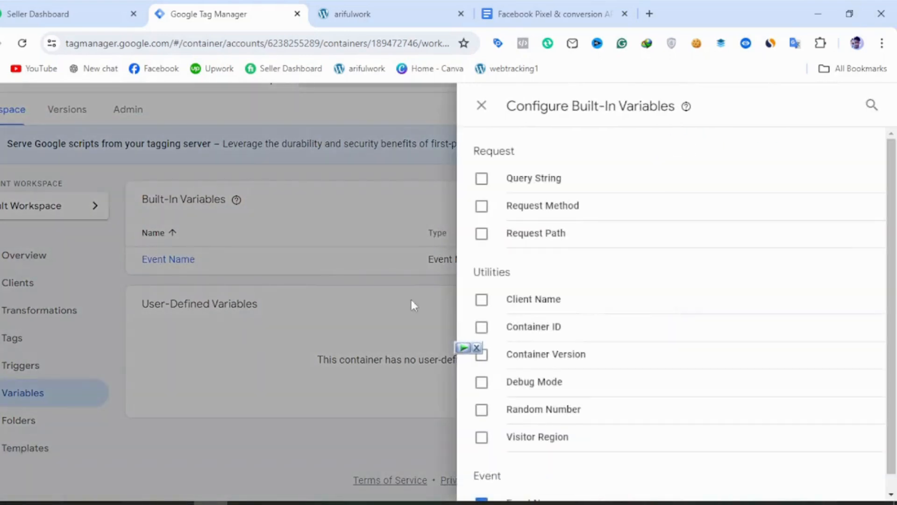
scroll(511, 384, "down", 1)
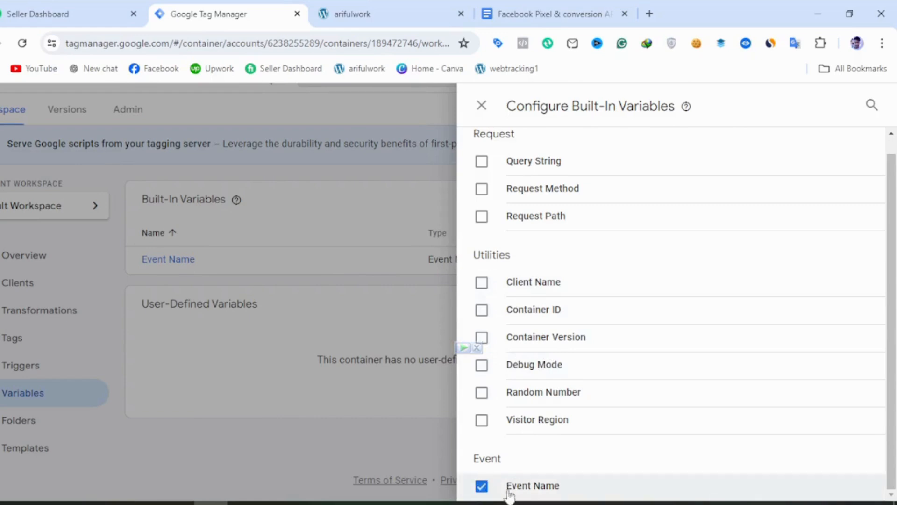
left_click(481, 284)
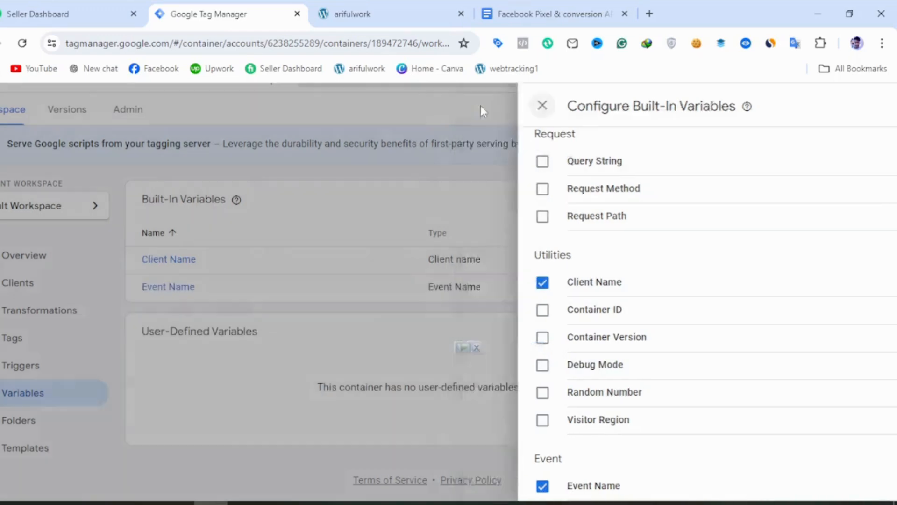
left_click(481, 106)
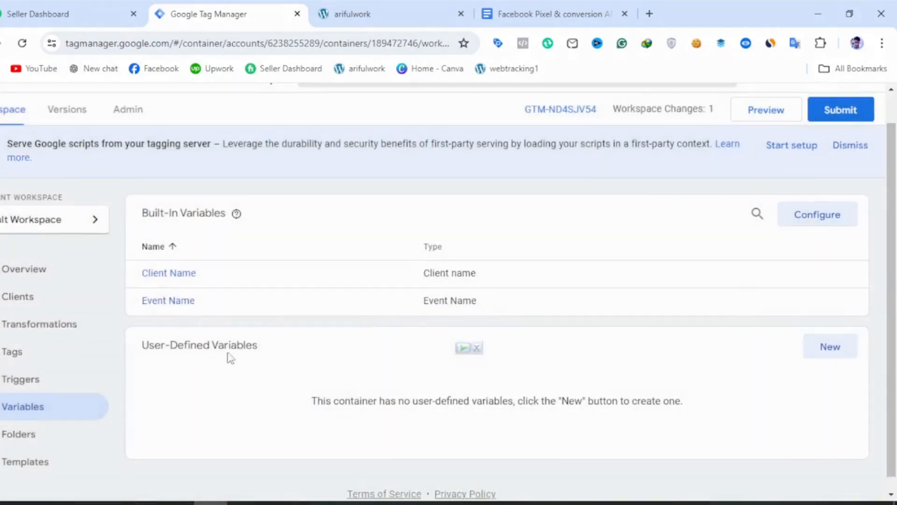
Create a new tag in the server container and name it Facebook conversion API.
left_click(33, 363)
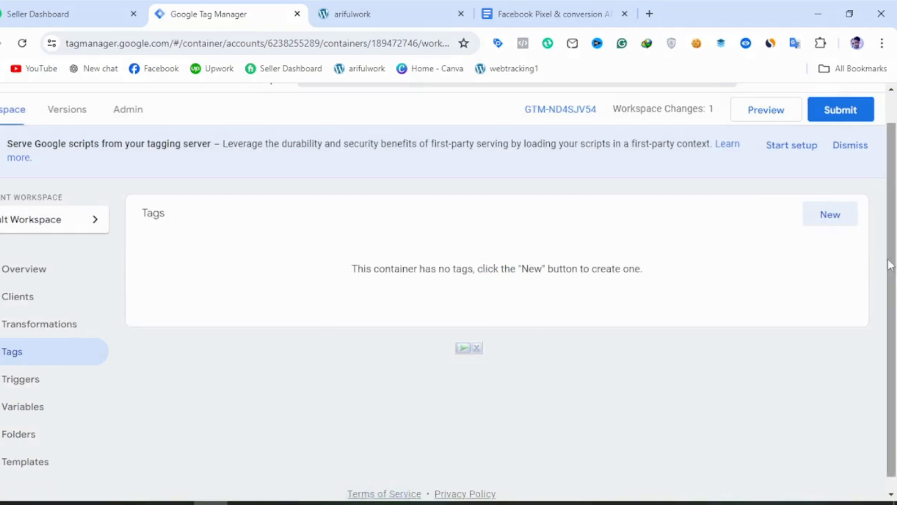
left_click(828, 219)
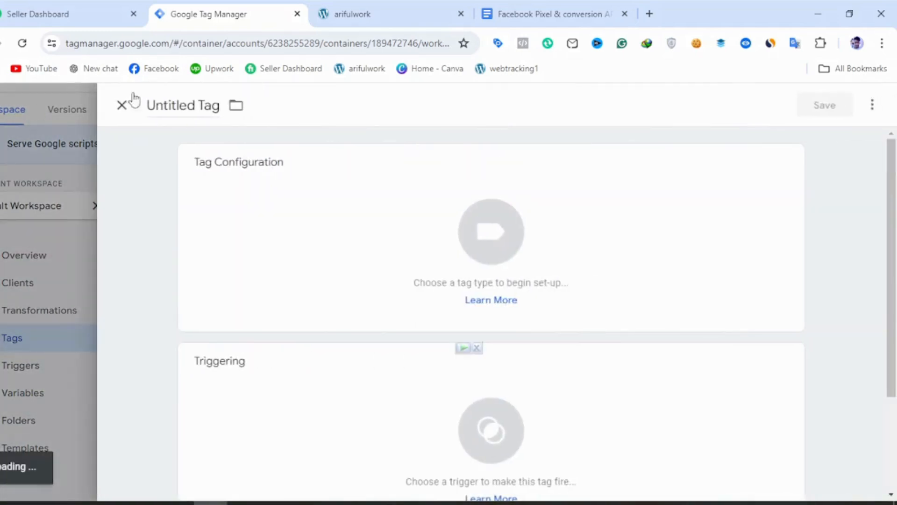
triple_click(177, 112)
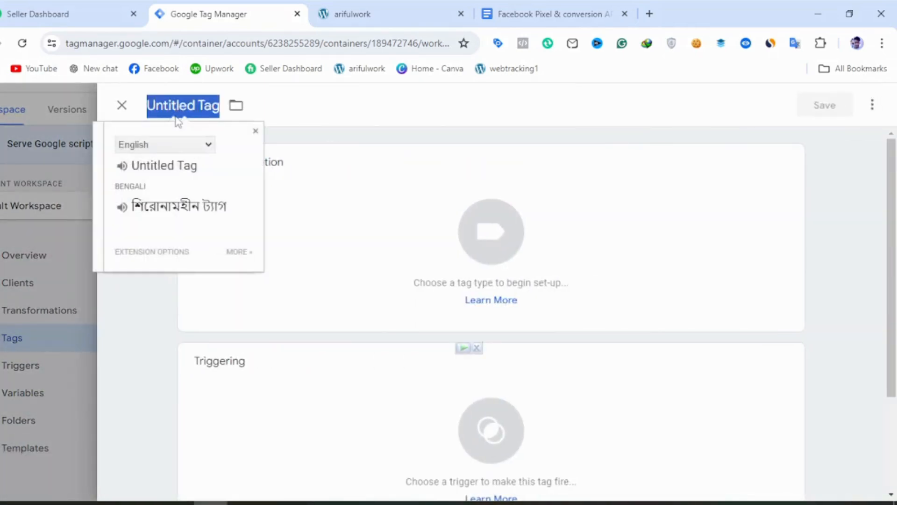
type("Faceboo")
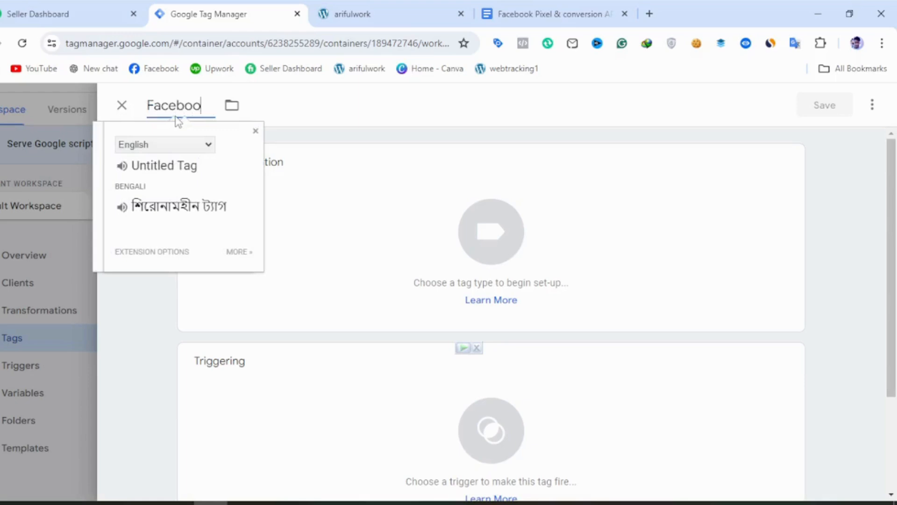
type("k co")
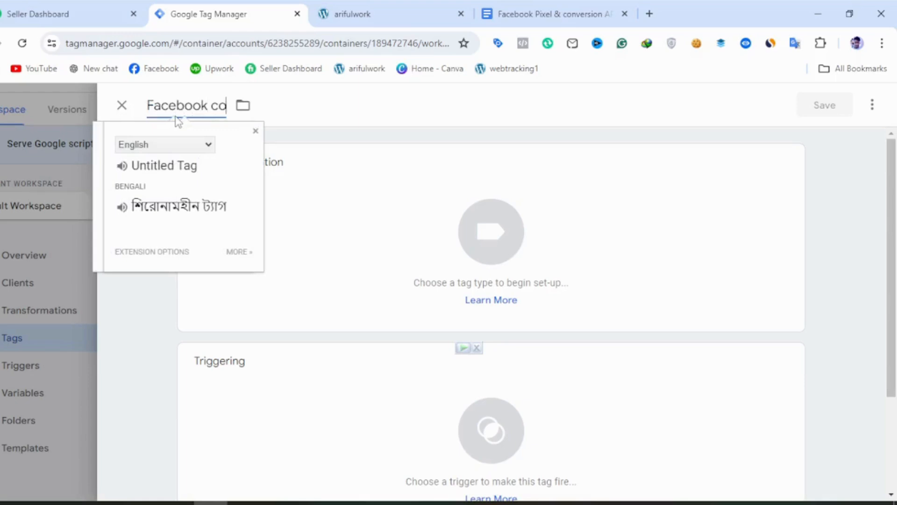
type("nversio")
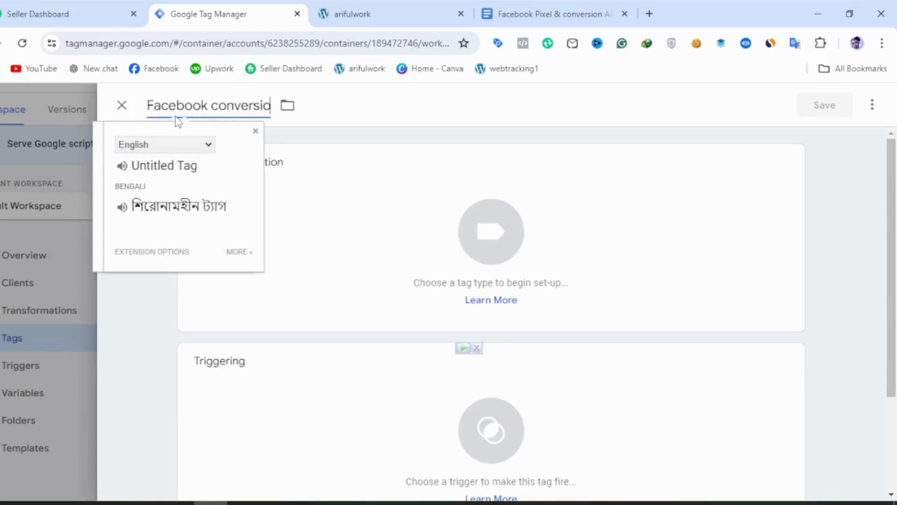
type("n AP")
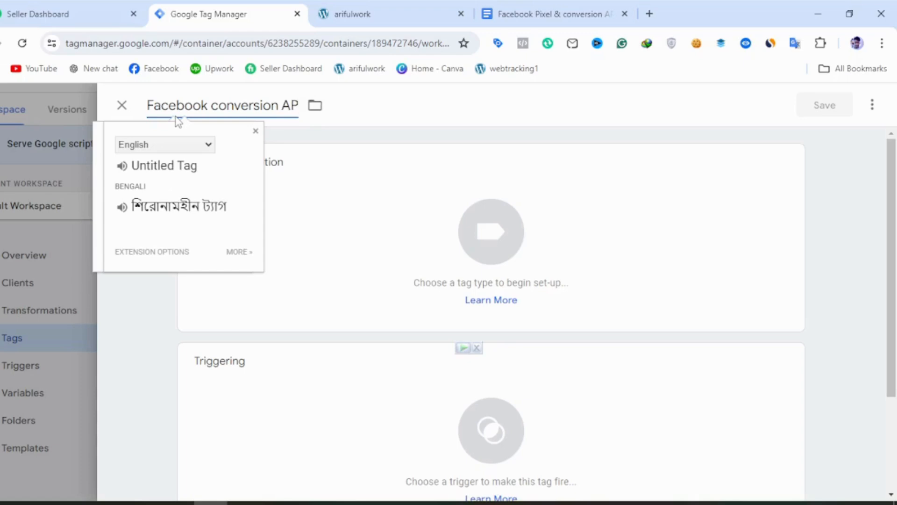
type("II")
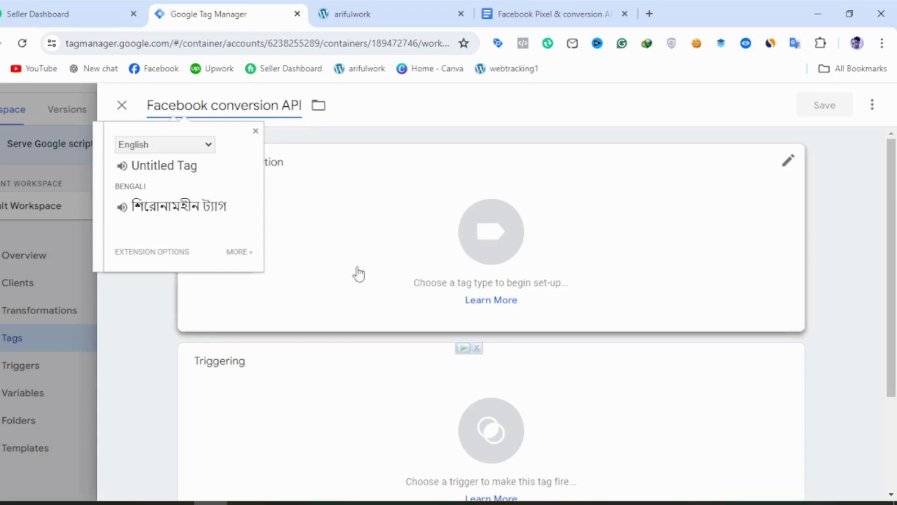
Add stape-io's Facebook Conversion API template from the Community Template Gallery to the workspace as the tag's type.
left_click(372, 257)
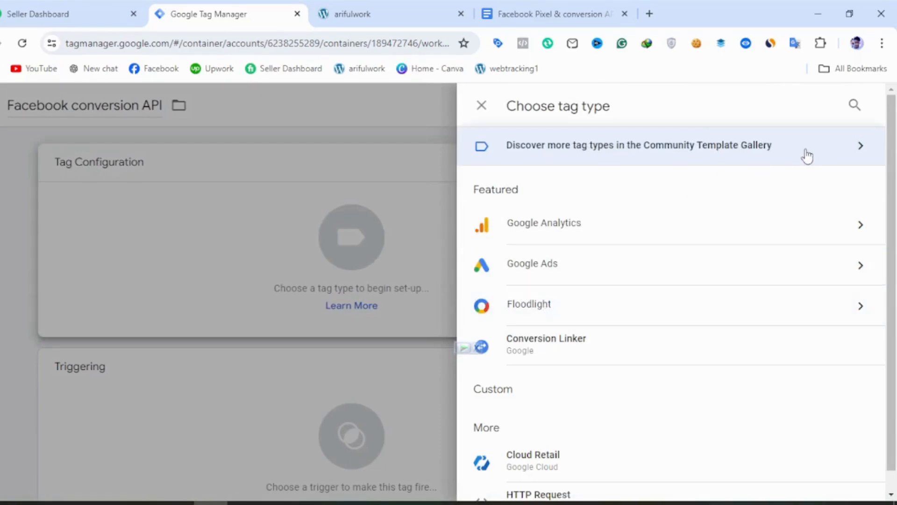
left_click(780, 152)
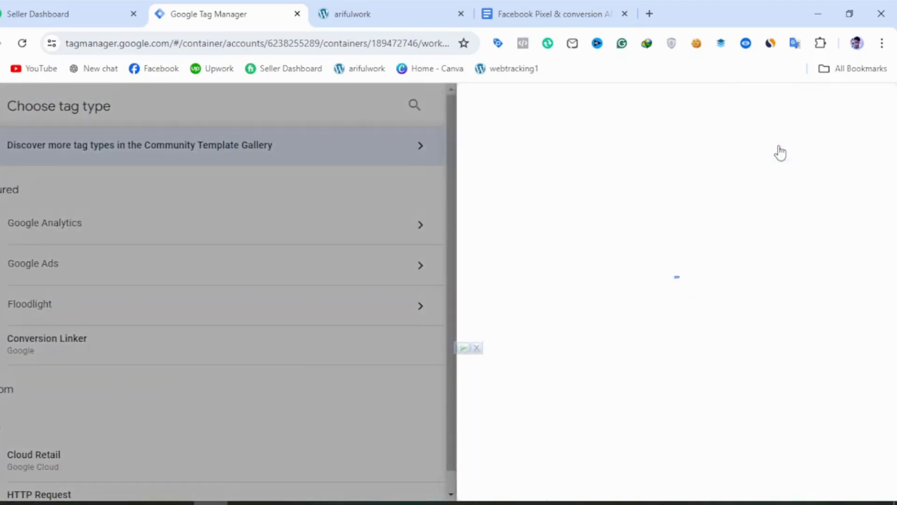
left_click(866, 105)
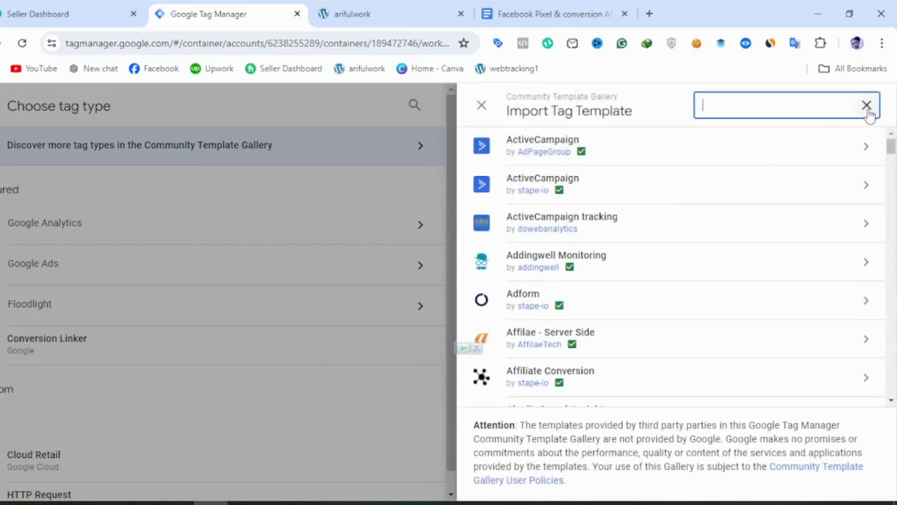
type("fac")
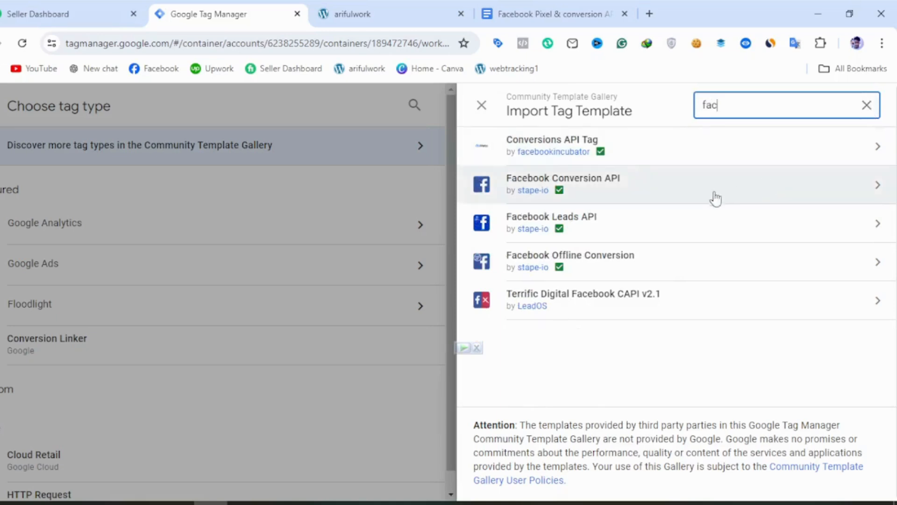
left_click(673, 204)
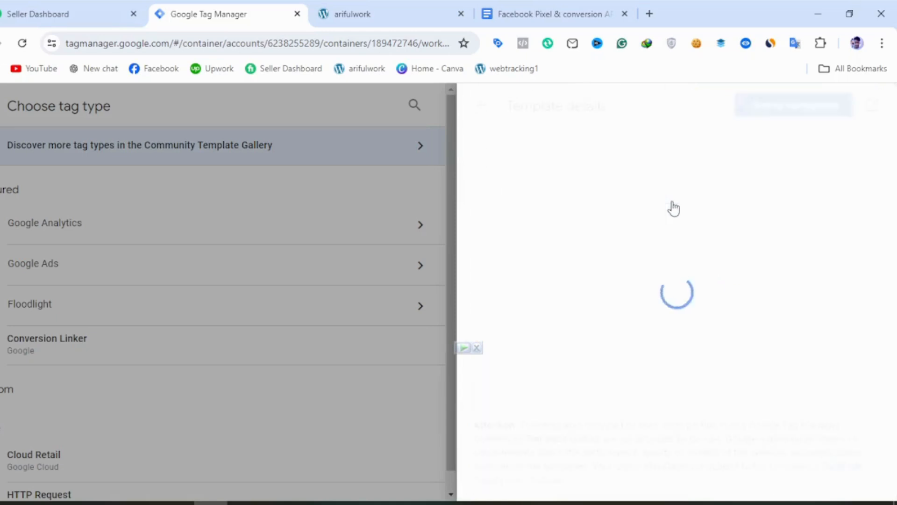
left_click(777, 108)
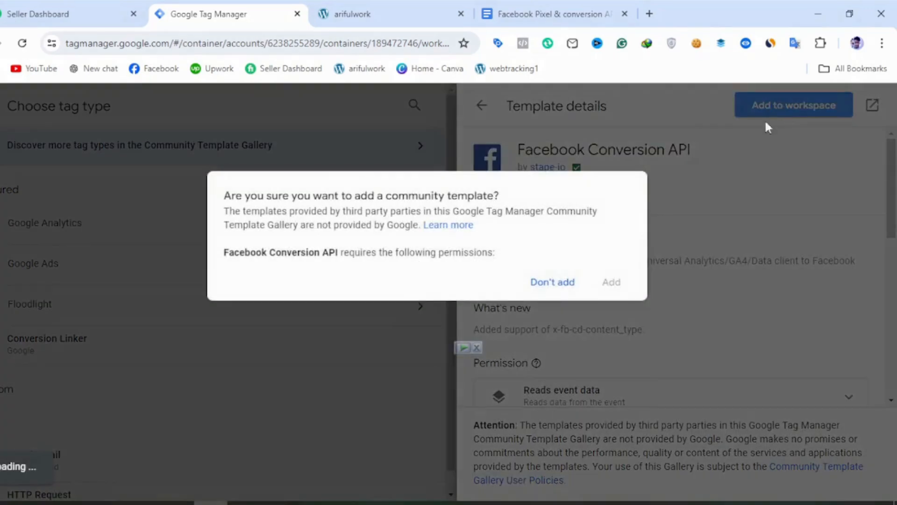
left_click(612, 472)
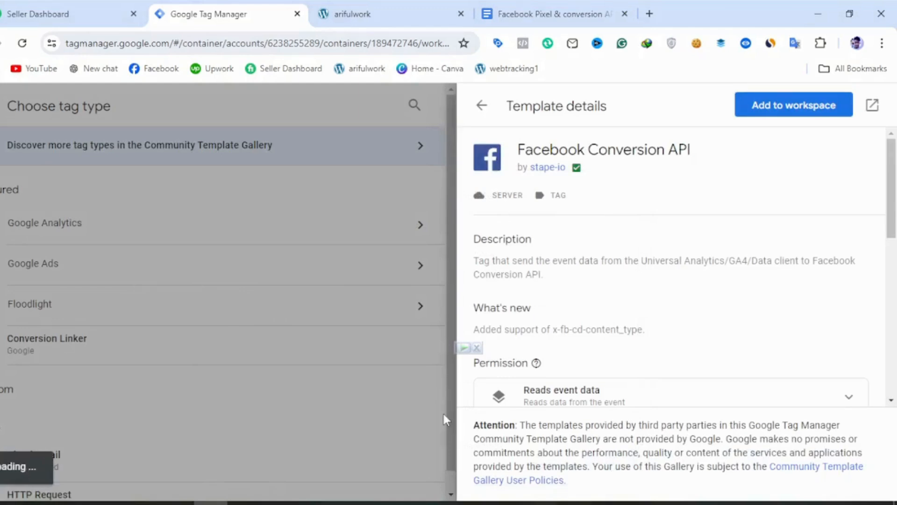
scroll(290, 393, "down", 1)
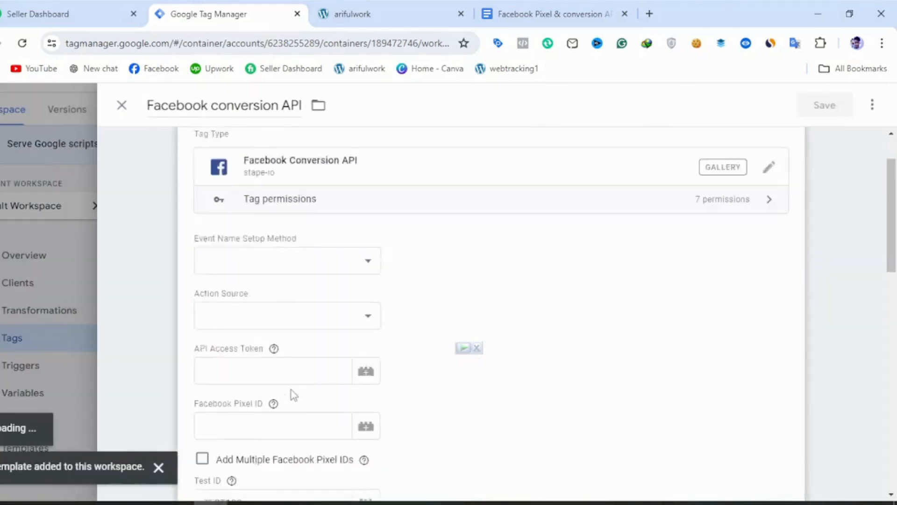
scroll(291, 389, "down", 1)
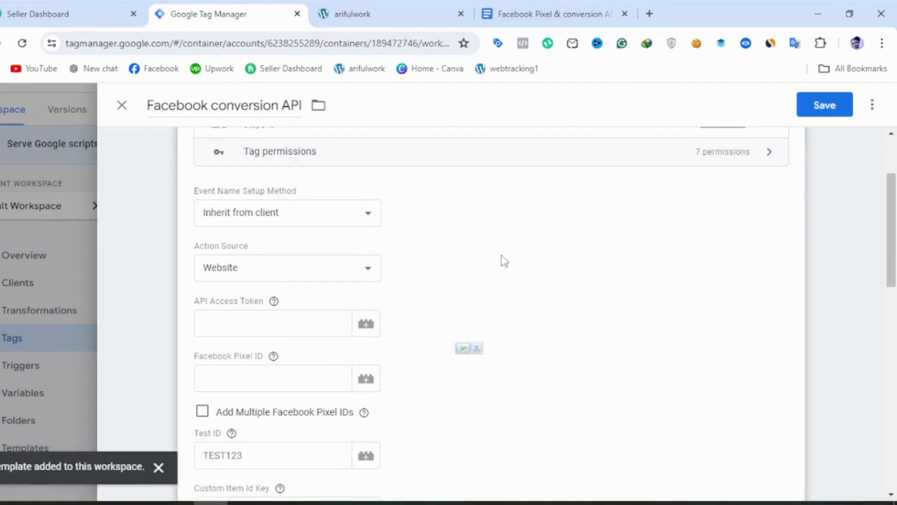
Open Facebook Events Manager in a new browser tab.
left_click(649, 13)
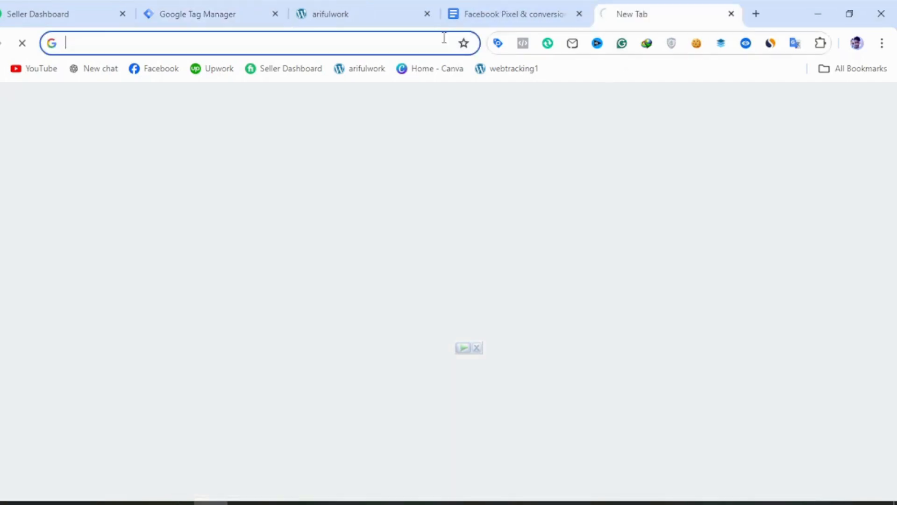
left_click(439, 39)
type("b")
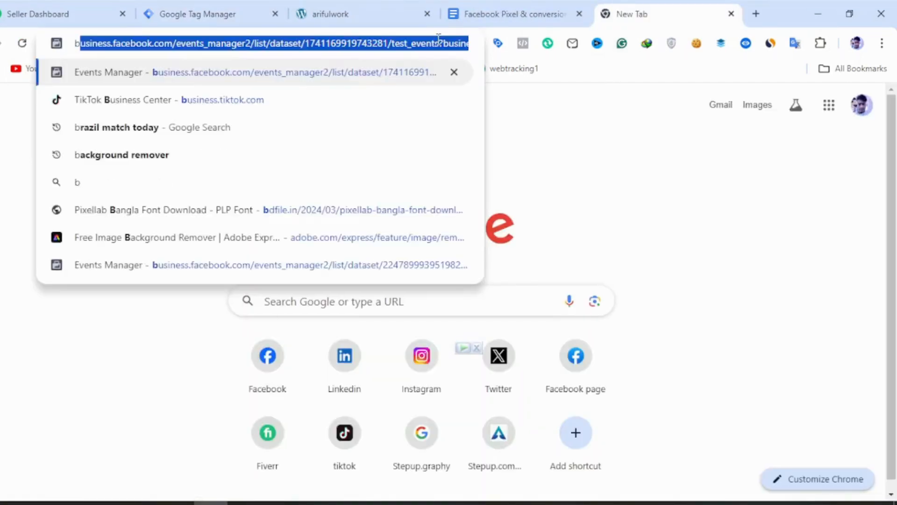
key("Return")
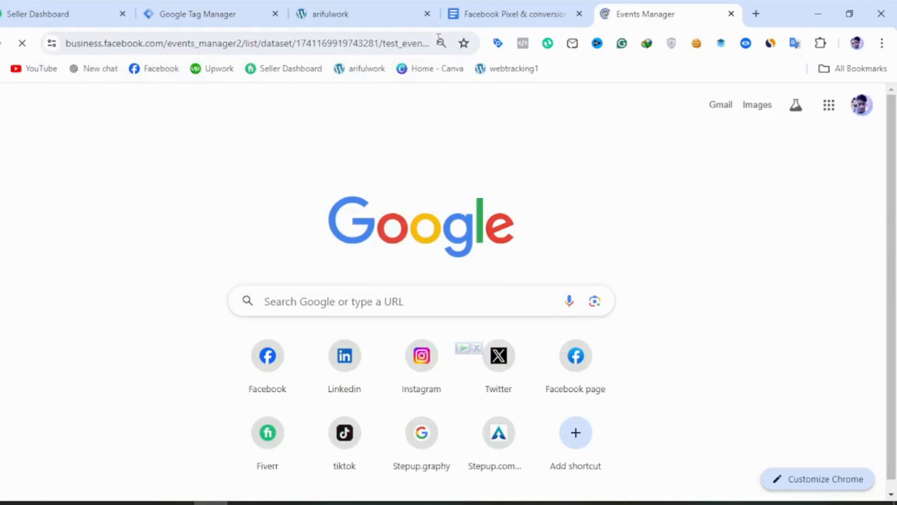
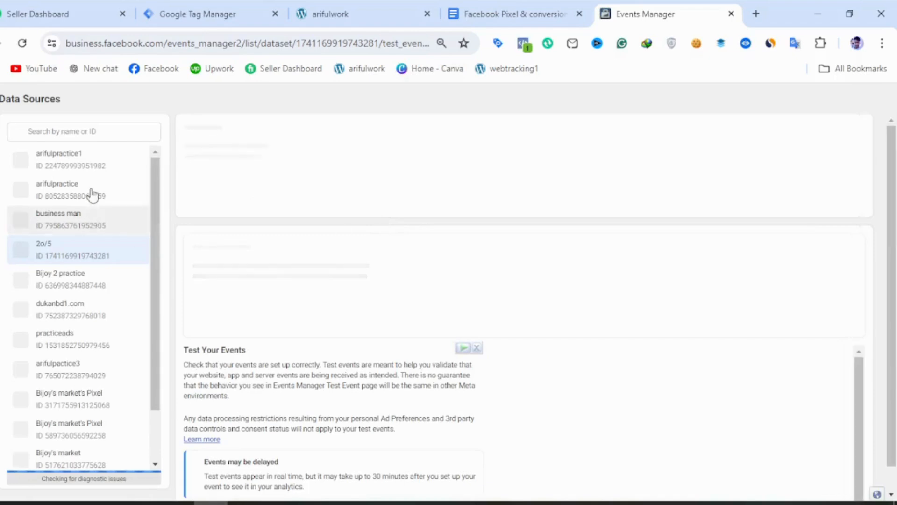
Copy the arifulpractice1 dataset's ID from its settings in Events Manager into the Google Tag Manager tag's Facebook Pixel ID.
left_click(92, 161)
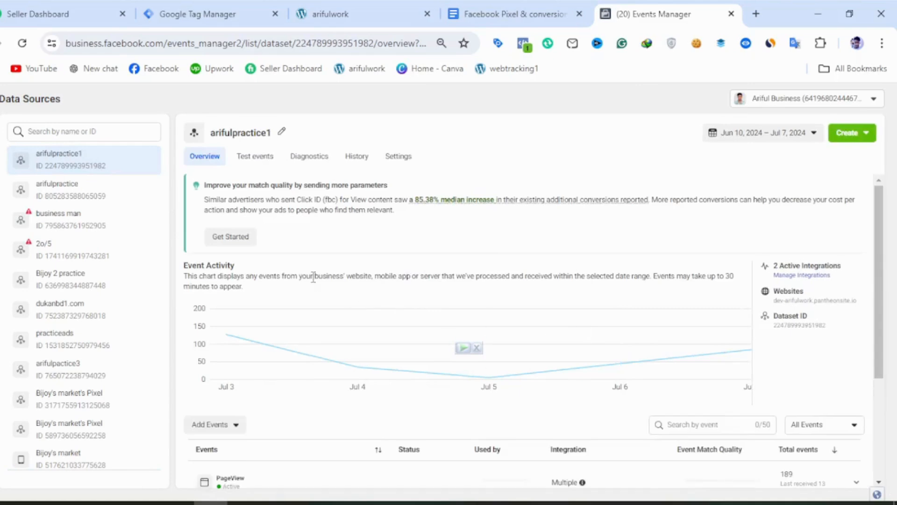
left_click(414, 156)
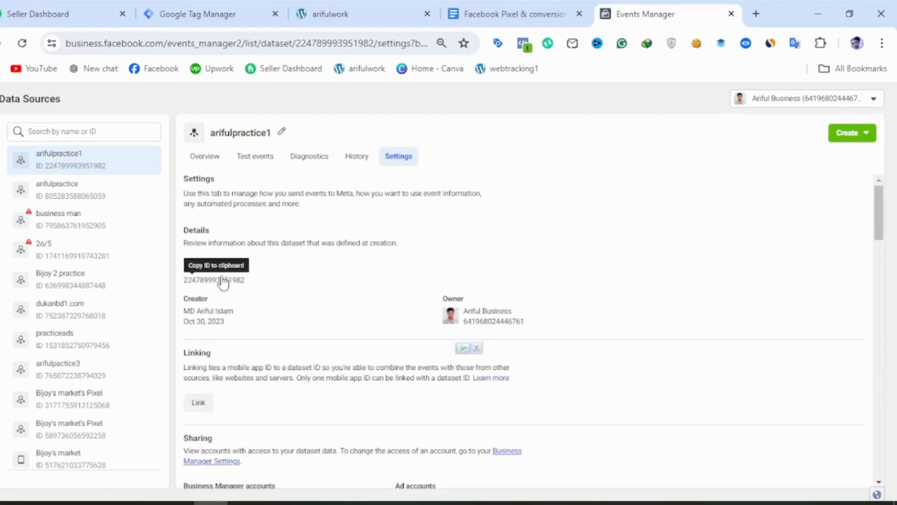
left_click(220, 287)
left_click(209, 8)
left_click(214, 371)
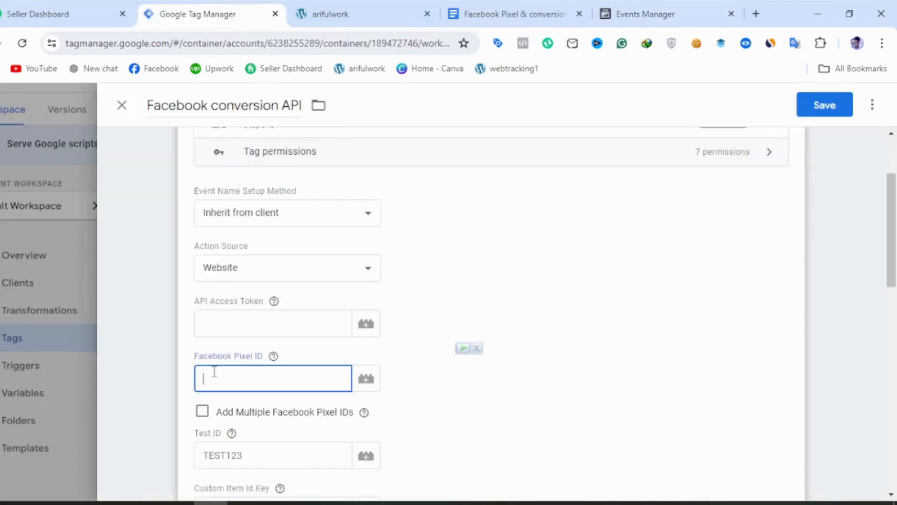
key("ctrl+v")
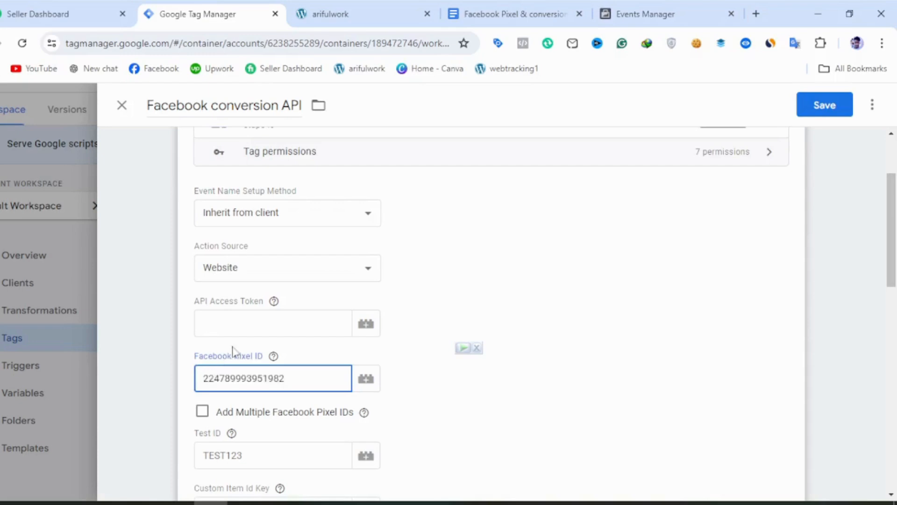
Switch to Events Manager and generate a Conversions API access token for arifulpractice1 under direct integration.
left_click(236, 331)
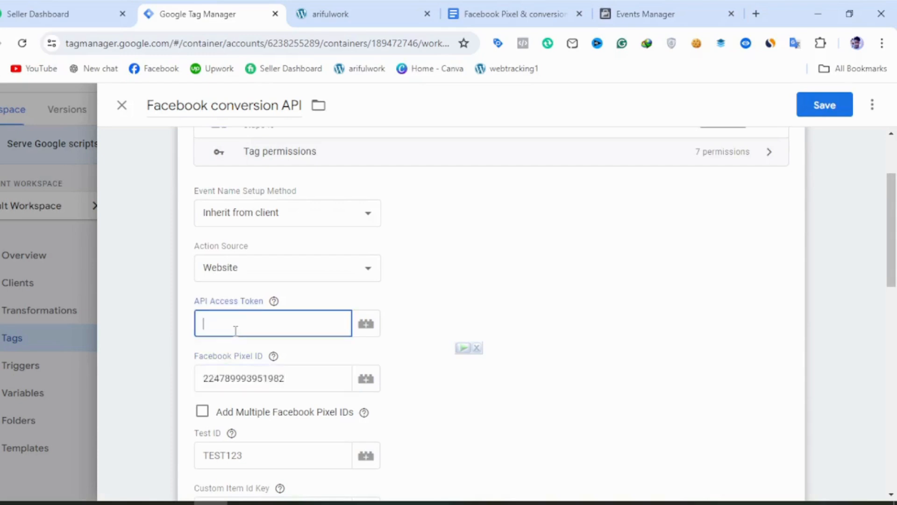
left_click(628, 10)
scroll(227, 312, "down", 6)
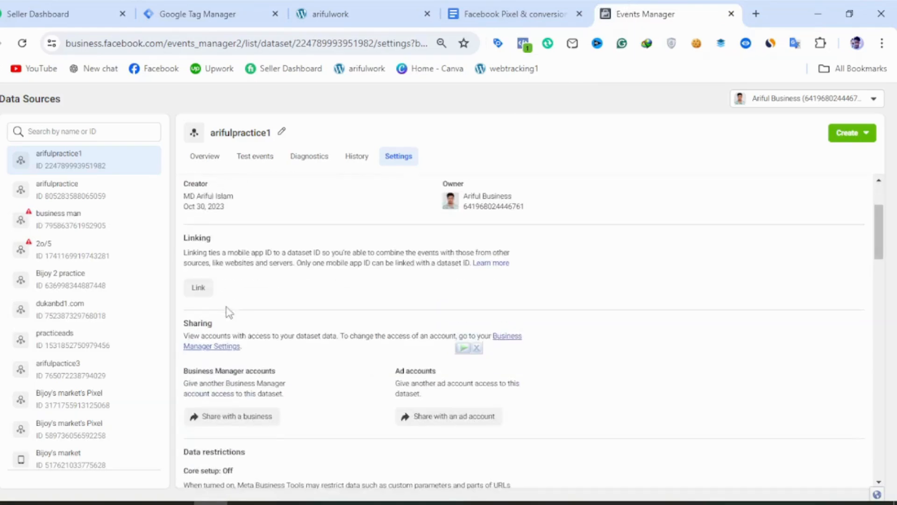
scroll(227, 312, "down", 1)
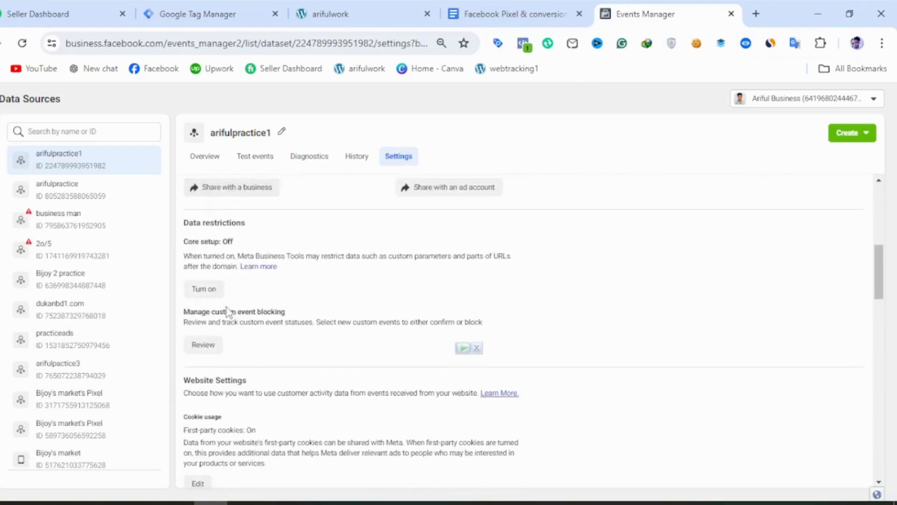
scroll(228, 312, "down", 2)
scroll(214, 329, "down", 2)
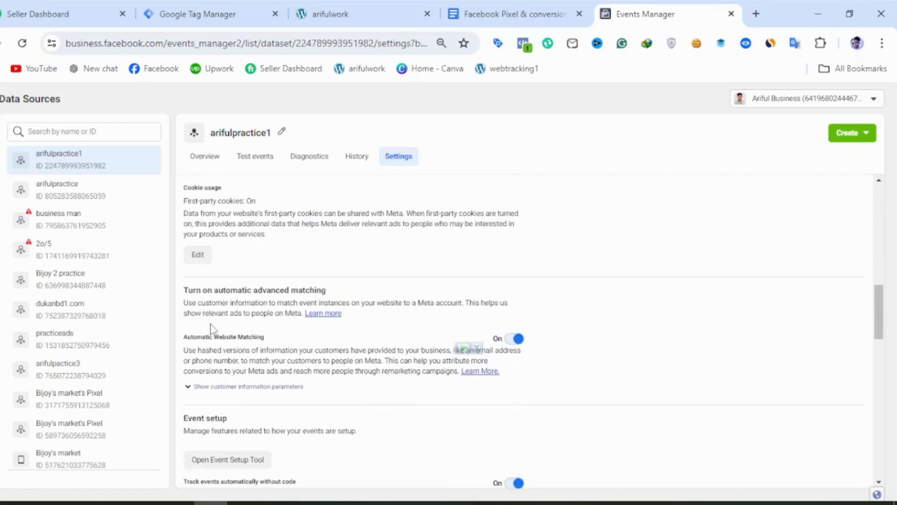
scroll(259, 334, "down", 6)
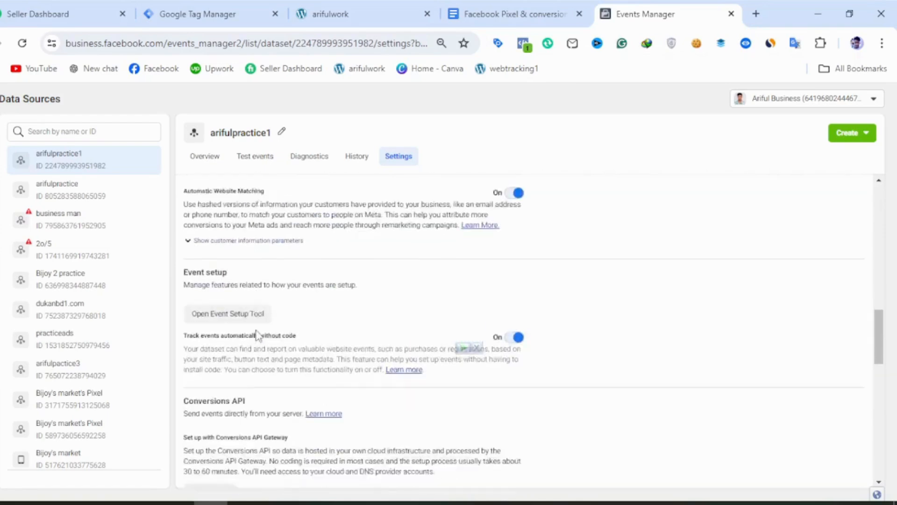
scroll(257, 332, "down", 2)
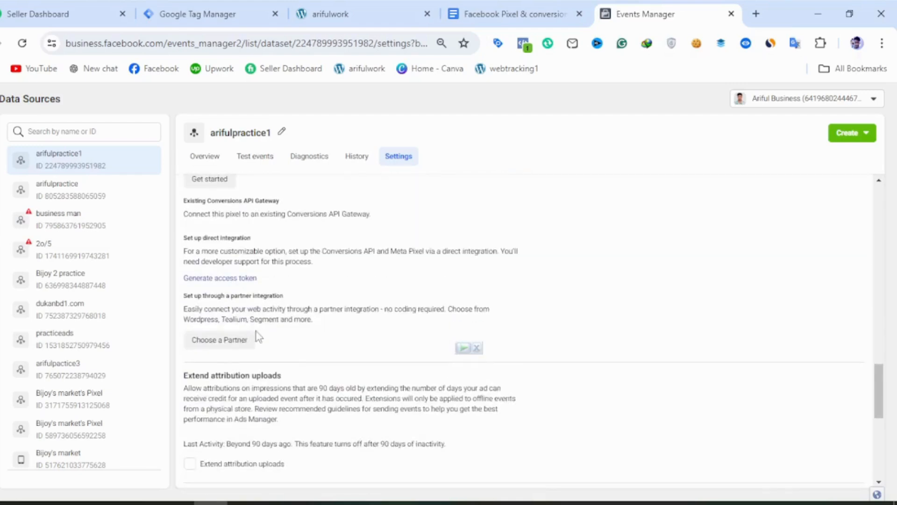
scroll(259, 337, "down", 2)
scroll(257, 332, "down", 2)
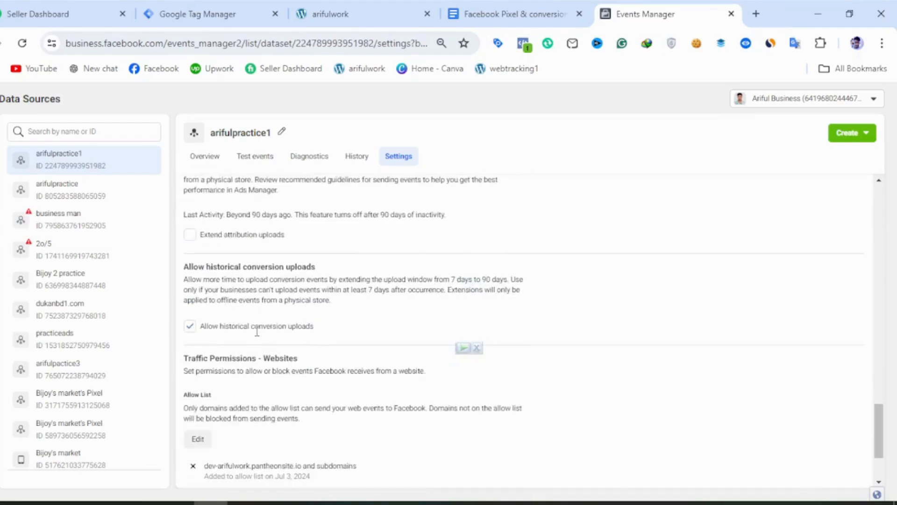
scroll(257, 337, "down", 2)
scroll(259, 336, "up", 6)
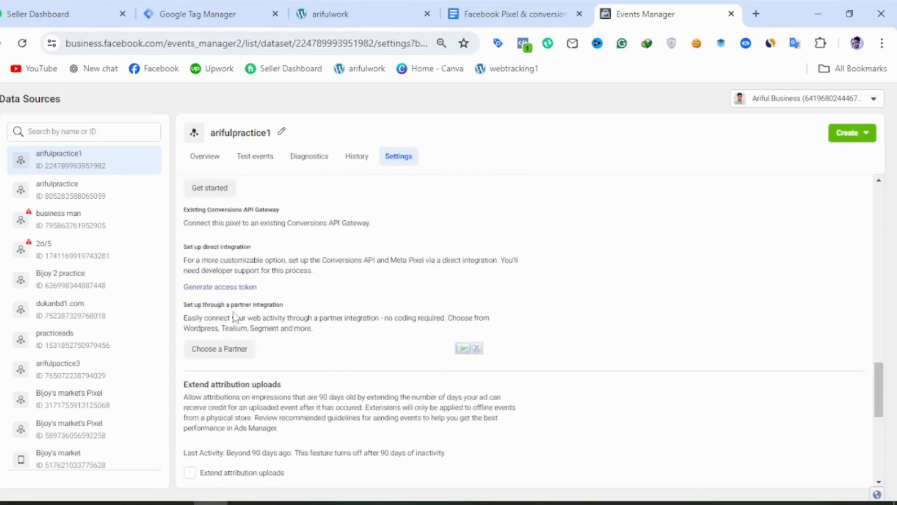
left_click(206, 287)
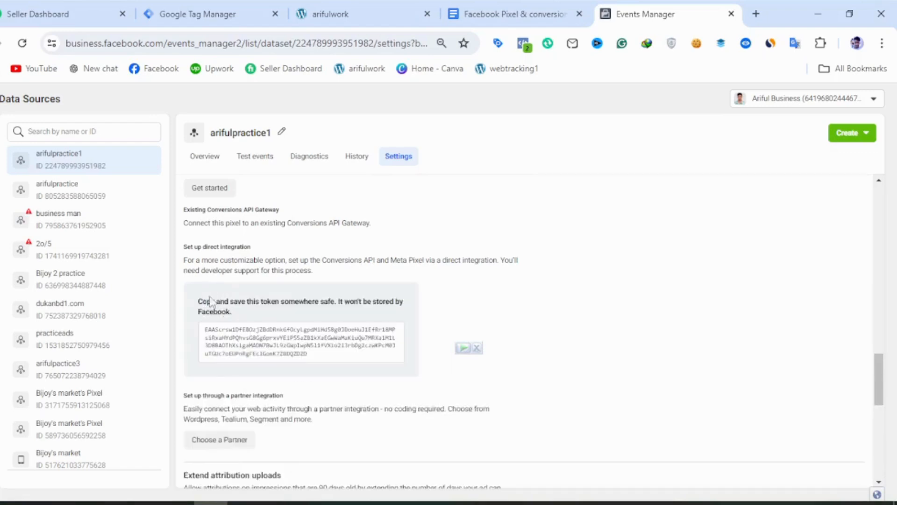
Copy the generated access token and paste it as the API Access Token of the Google Tag Manager tag.
left_click(243, 340)
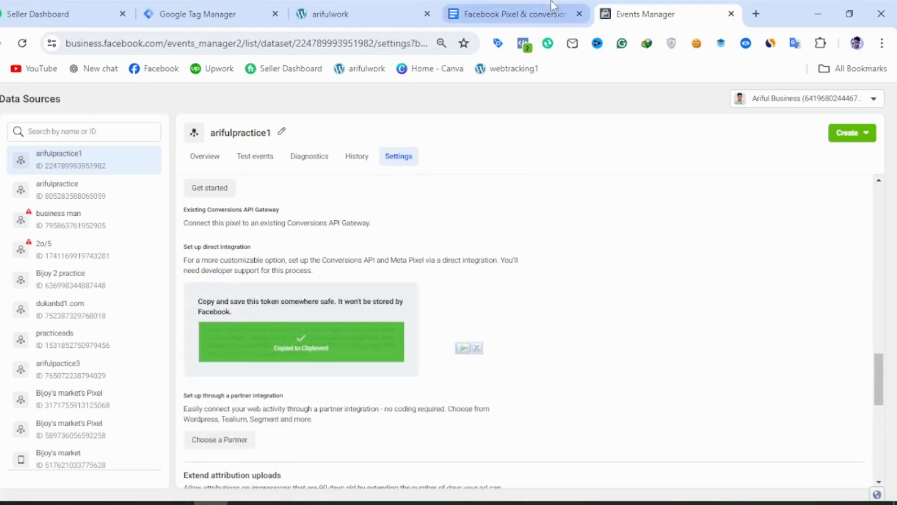
left_click(266, 10)
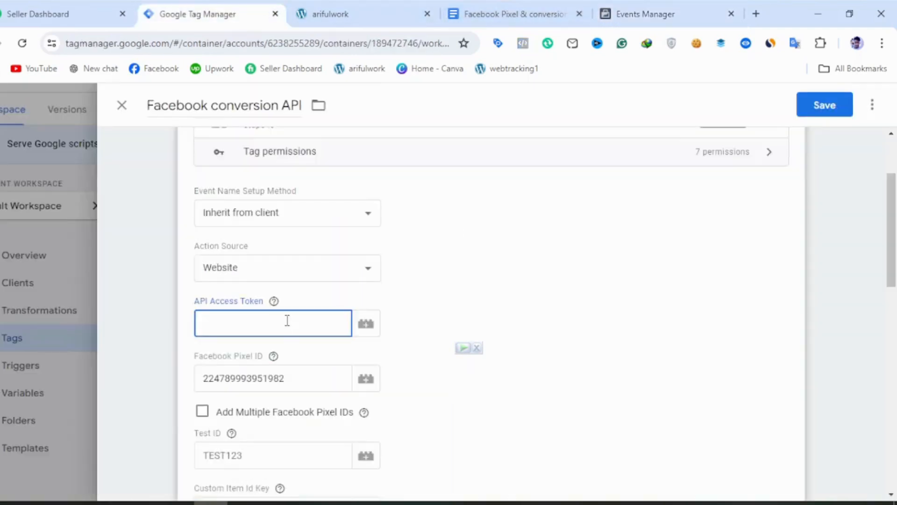
key("ctrl+v")
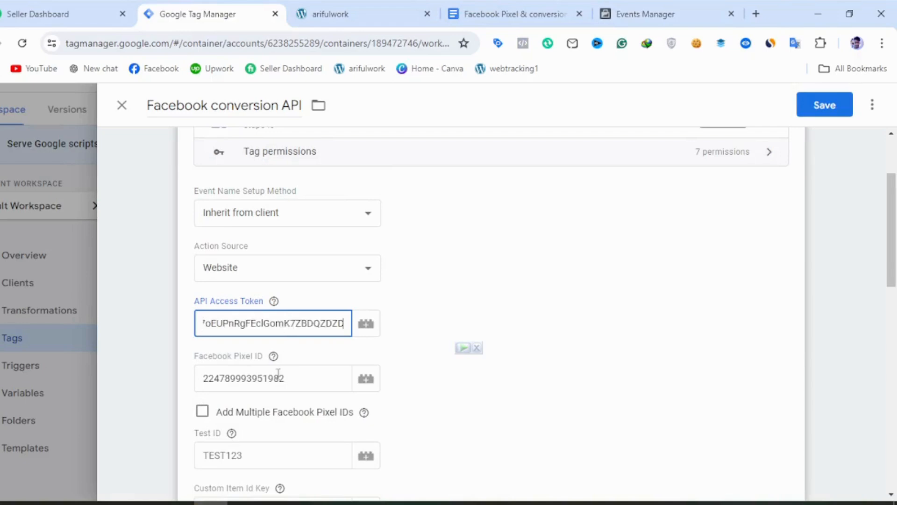
Copy the server test event code TEST92256 from arifulpractice1's test events in Events Manager into the tag's Test ID.
left_click(239, 457)
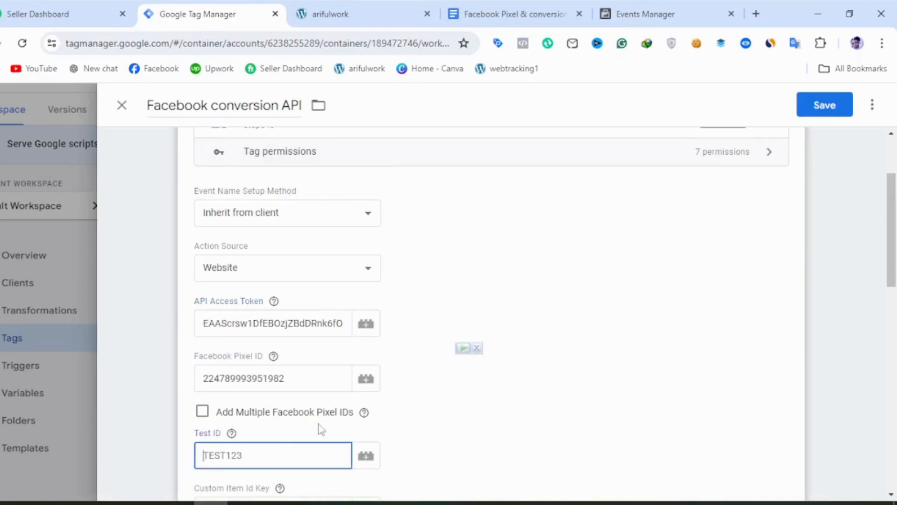
left_click(632, 9)
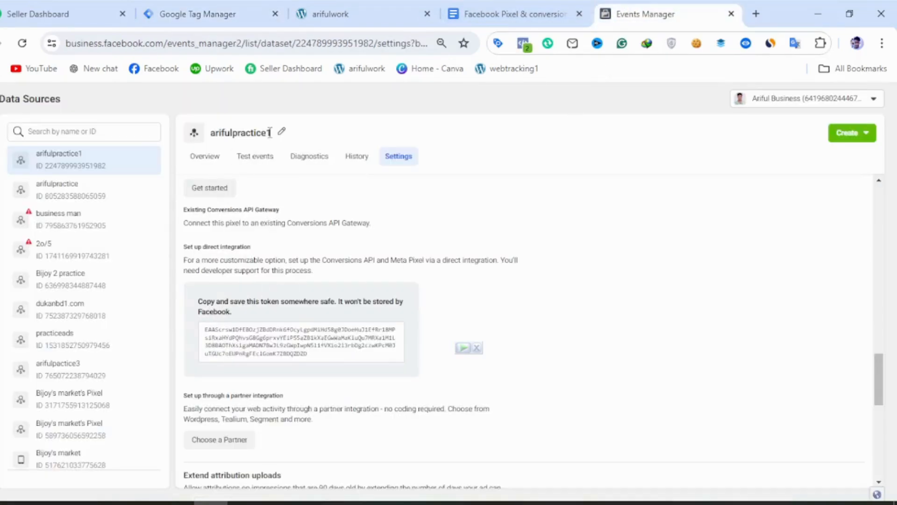
left_click(267, 161)
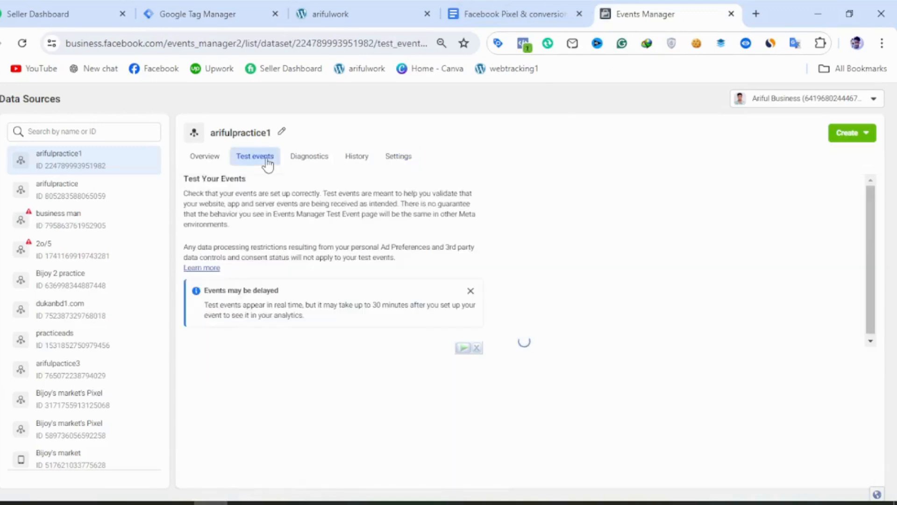
left_click(259, 361)
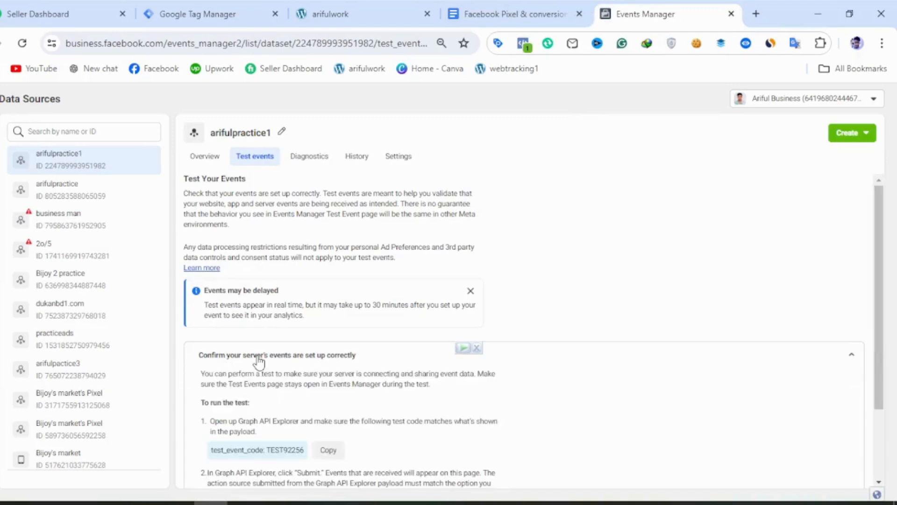
left_click(326, 456)
left_click(218, 14)
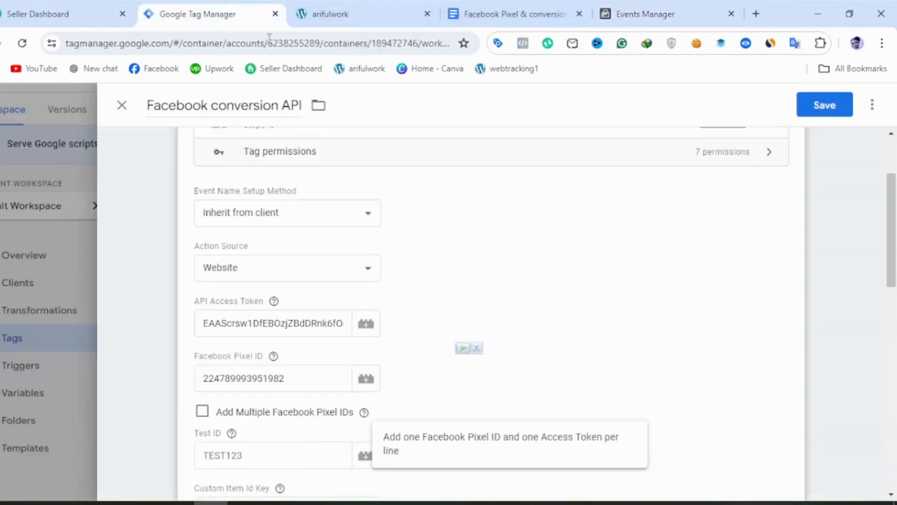
left_click(265, 452)
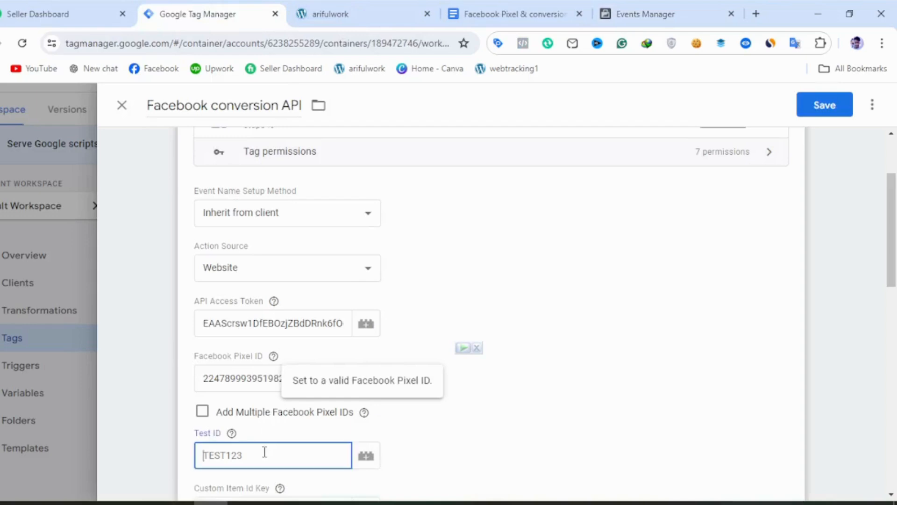
scroll(264, 452, "down", 2)
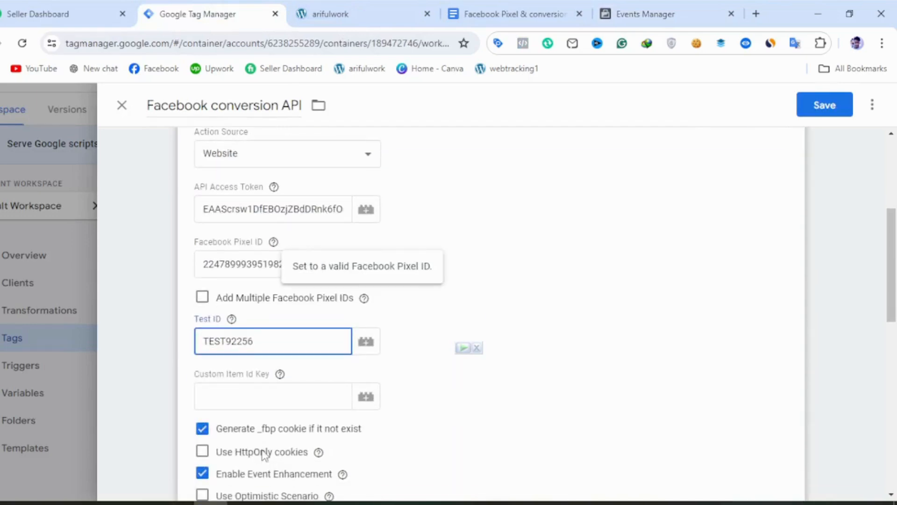
left_click(289, 372)
Start a new Custom trigger for the tag that fires on Some Events, with the condition operator set to matches RegEx.
scroll(243, 400, "down", 2)
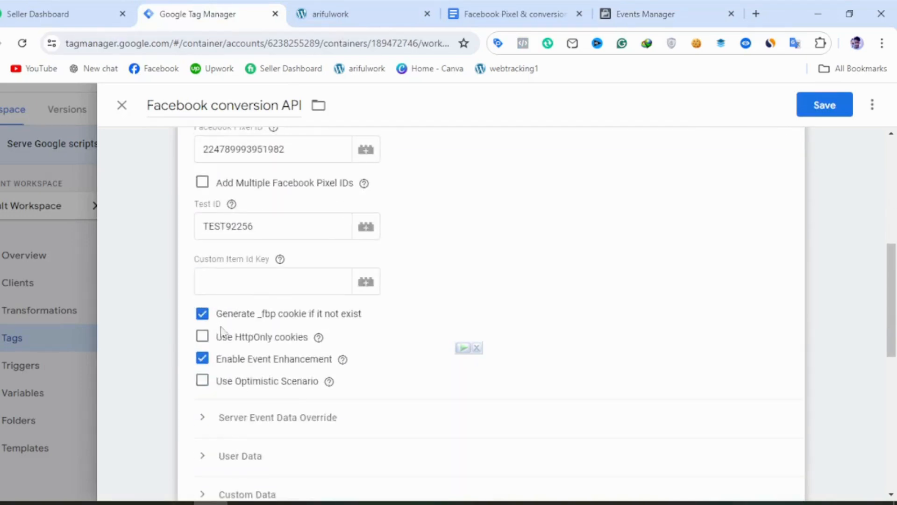
scroll(222, 333, "down", 5)
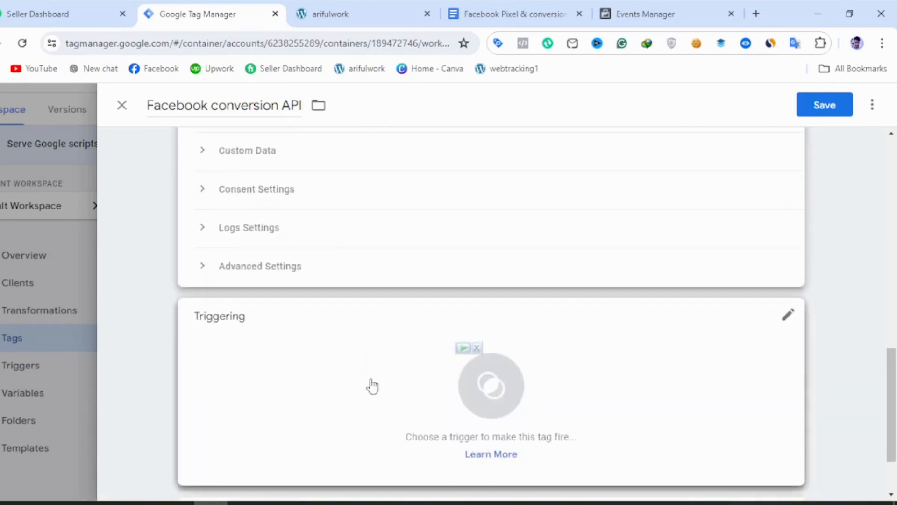
left_click(372, 386)
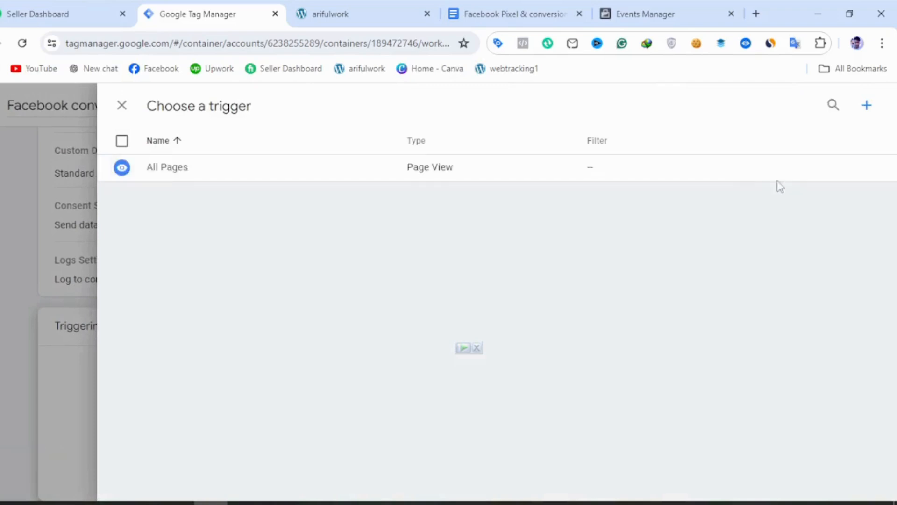
left_click(866, 107)
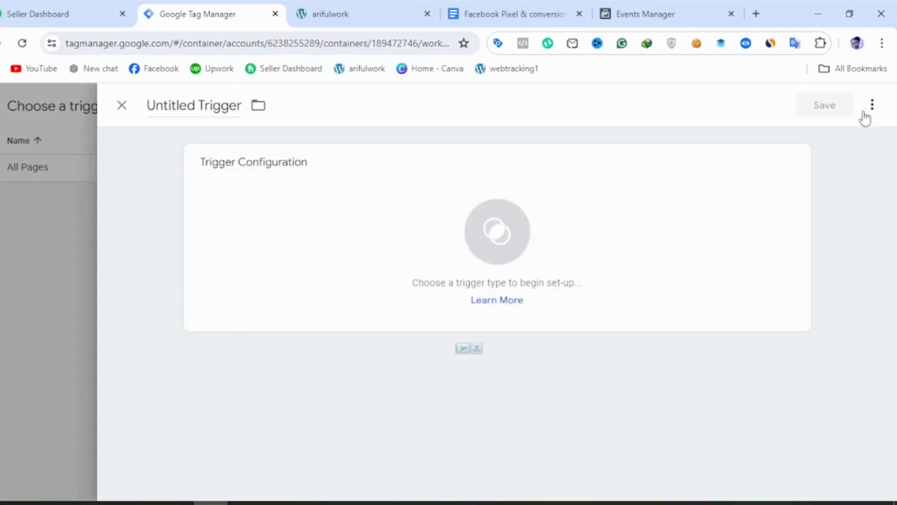
left_click(530, 259)
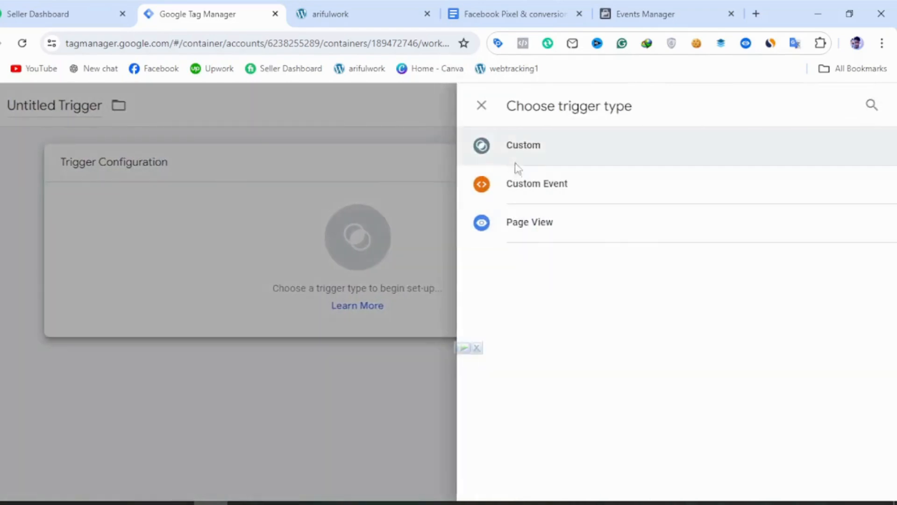
left_click(518, 159)
left_click(288, 299)
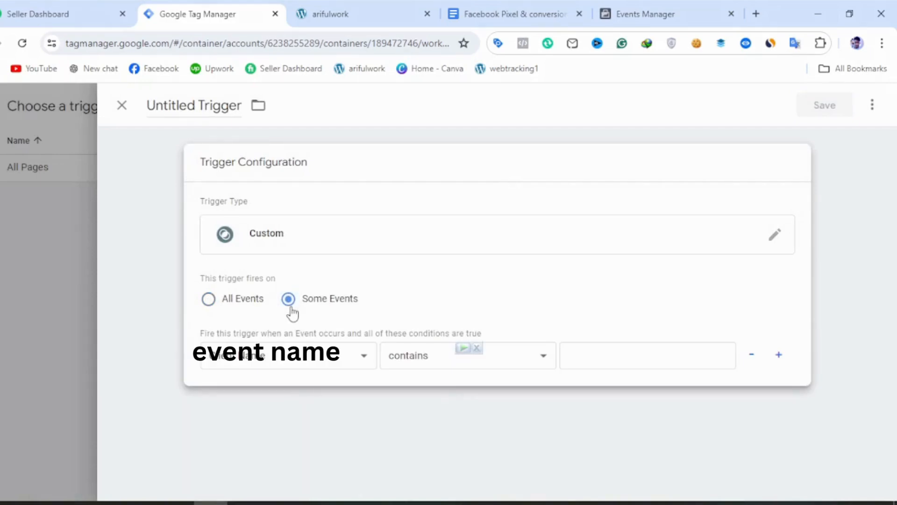
left_click(505, 358)
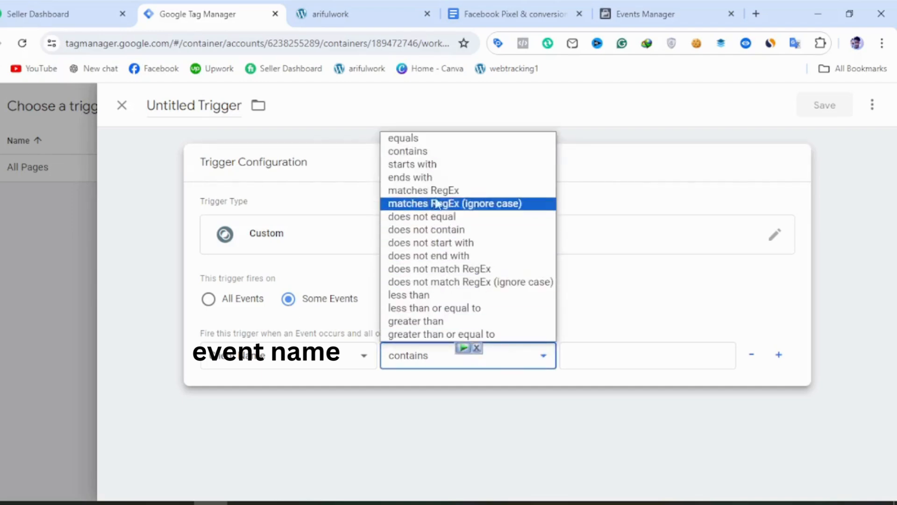
left_click(437, 191)
Copy page_view|add_to_cart|begin_checkout|purchase from the Facebook Pixel notes document into the trigger's matches RegEx condition value.
left_click(576, 353)
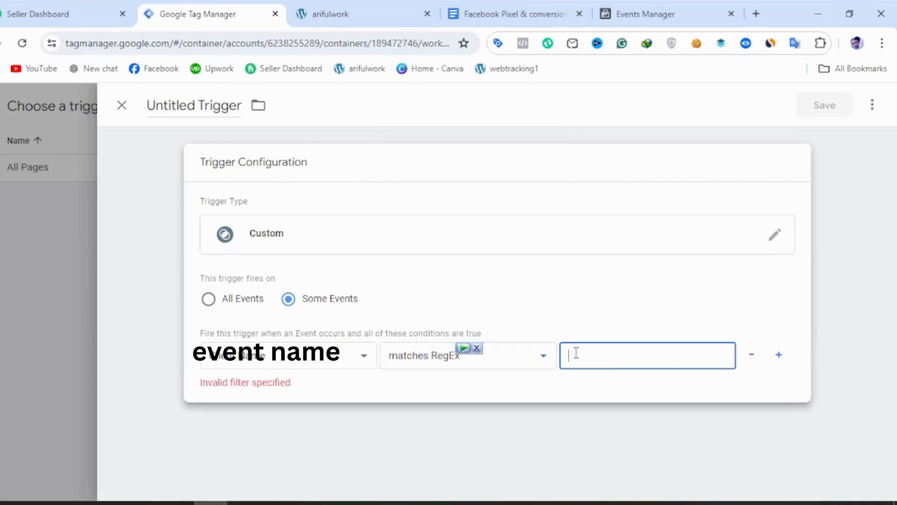
left_click(516, 10)
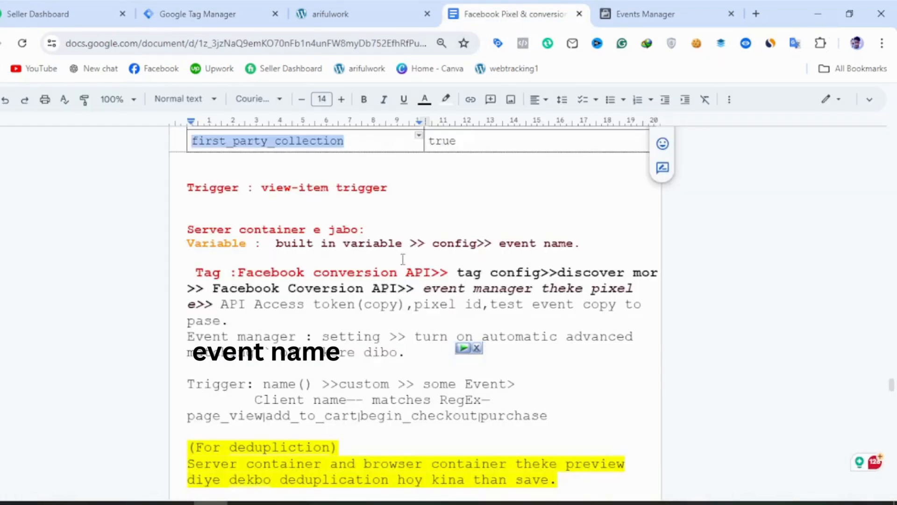
scroll(403, 258, "down", 3)
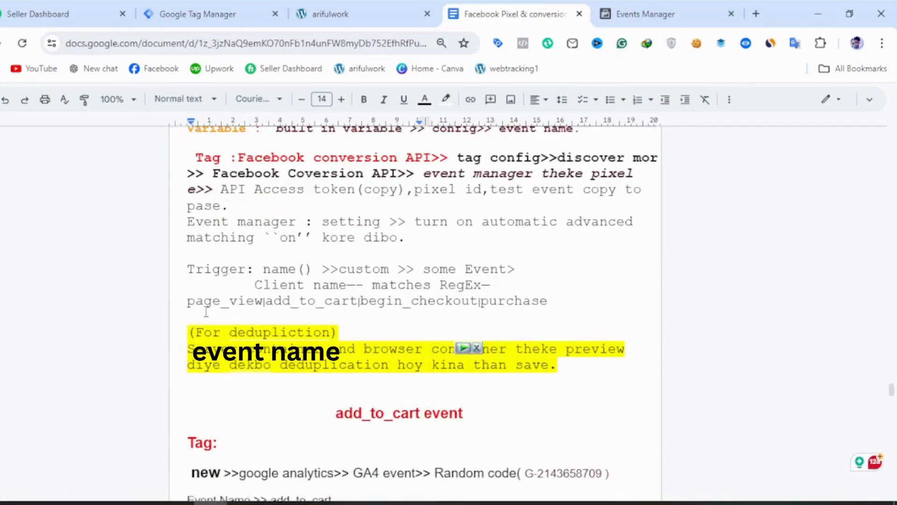
left_click_drag(183, 302, 553, 305)
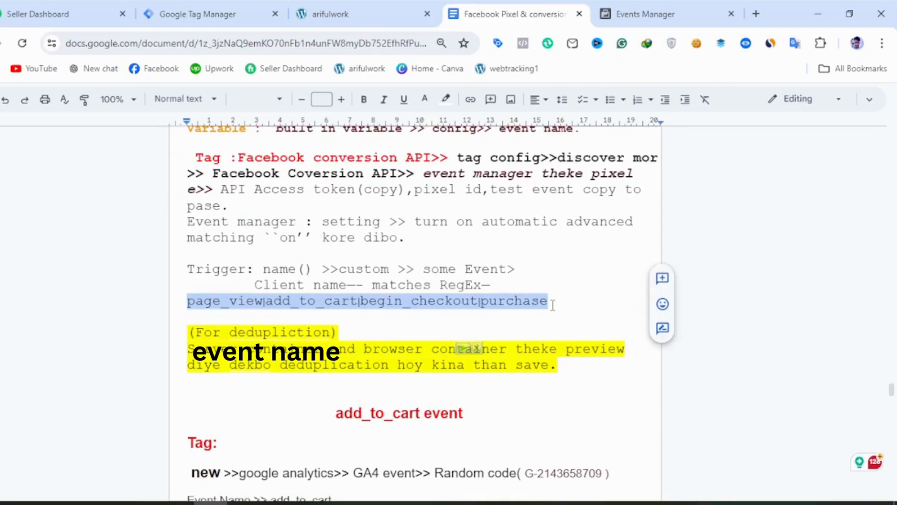
left_click(212, 26)
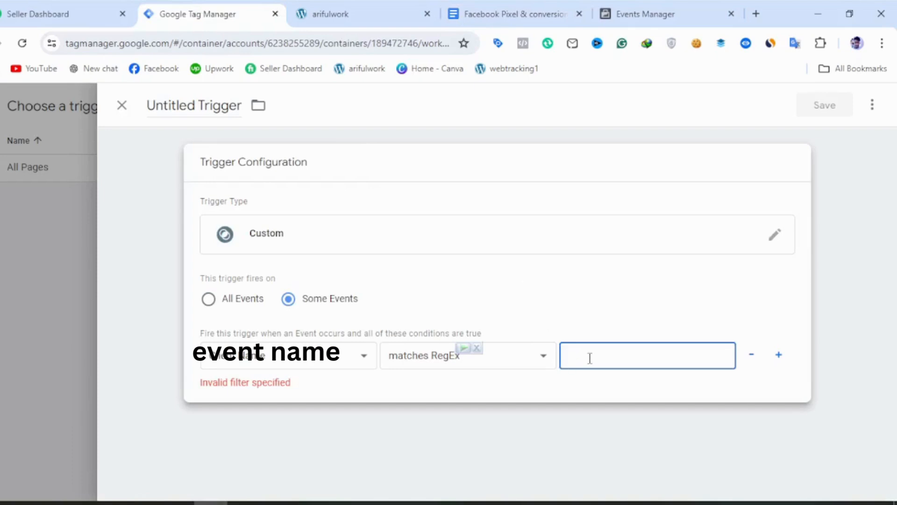
key("ctrl+v")
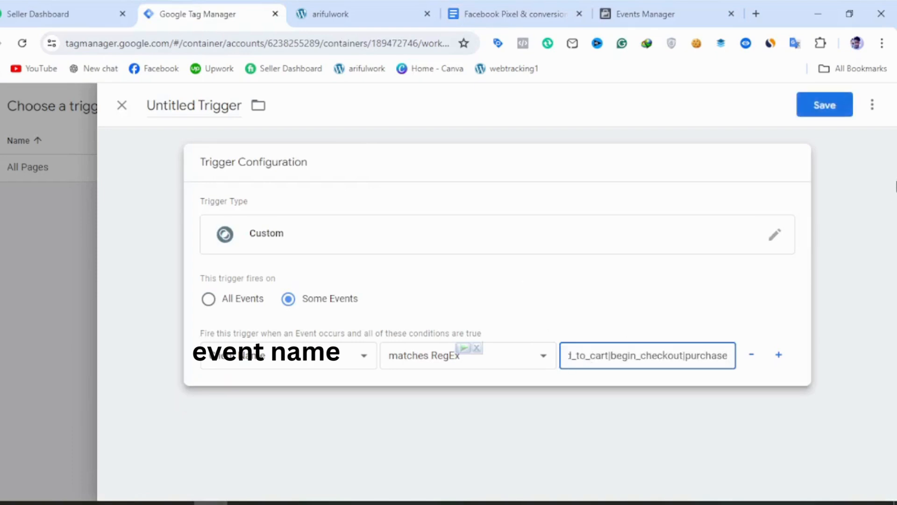
Save the trigger under the name Custom and save the Facebook conversion API tag with it.
left_click(815, 108)
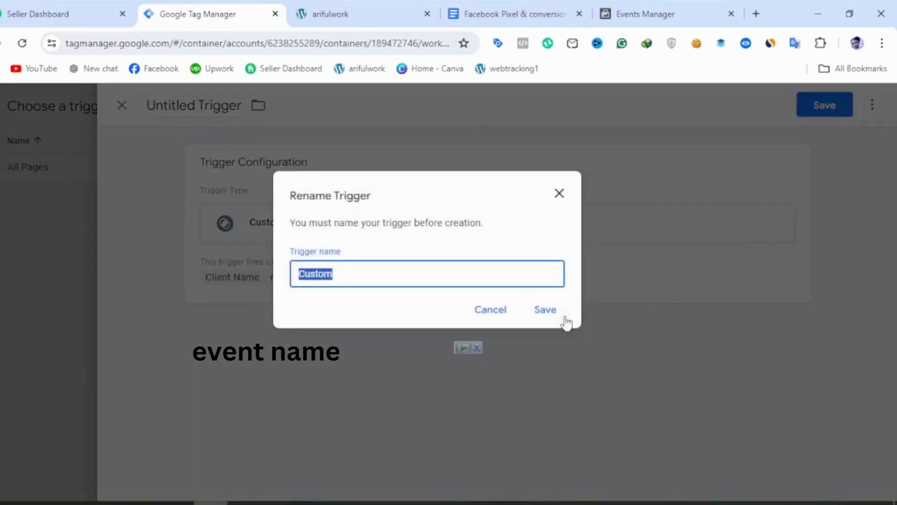
left_click(561, 314)
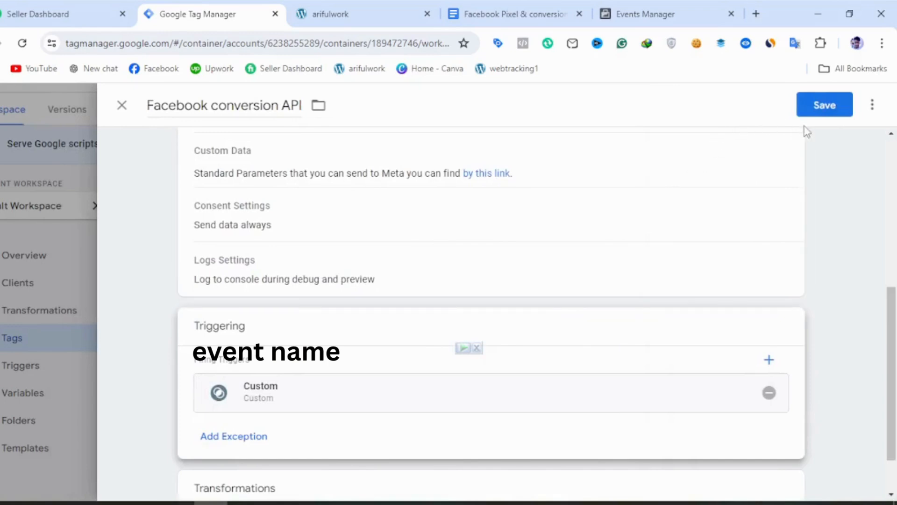
scroll(531, 346, "down", 2)
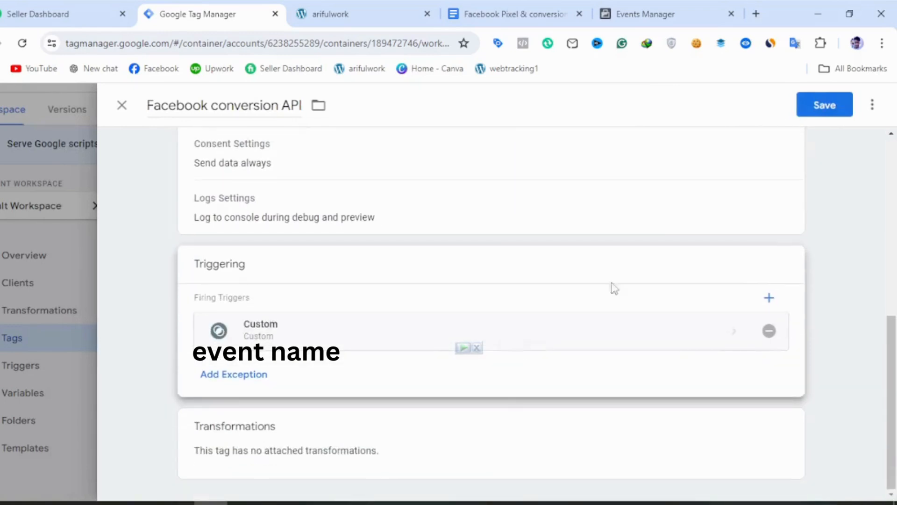
left_click(834, 106)
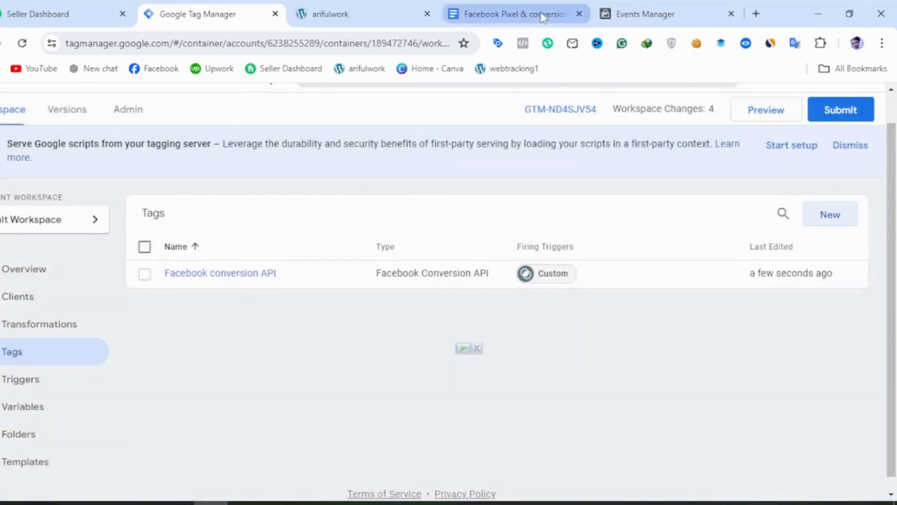
Check the add_to_cart event notes, switch Tag Manager to the practics/web container and open its ss-fb-viewitem-tag.
left_click(540, 12)
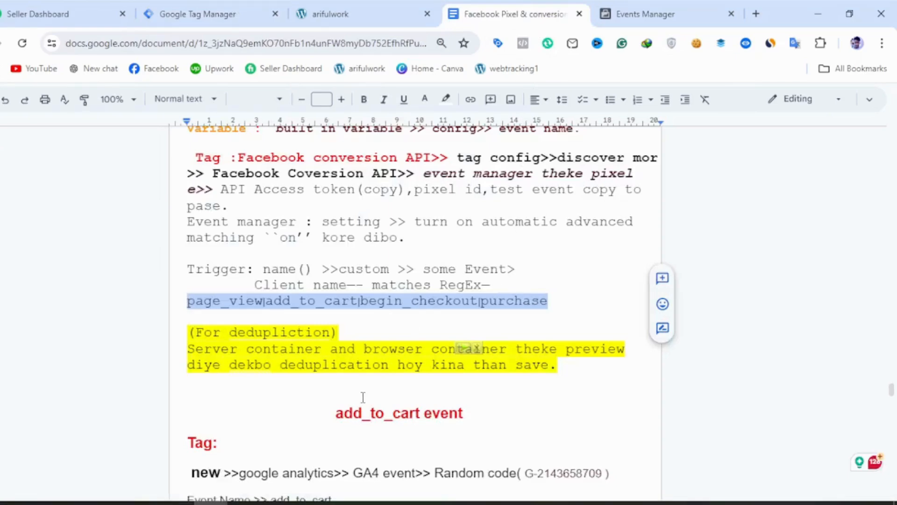
scroll(360, 401, "down", 5)
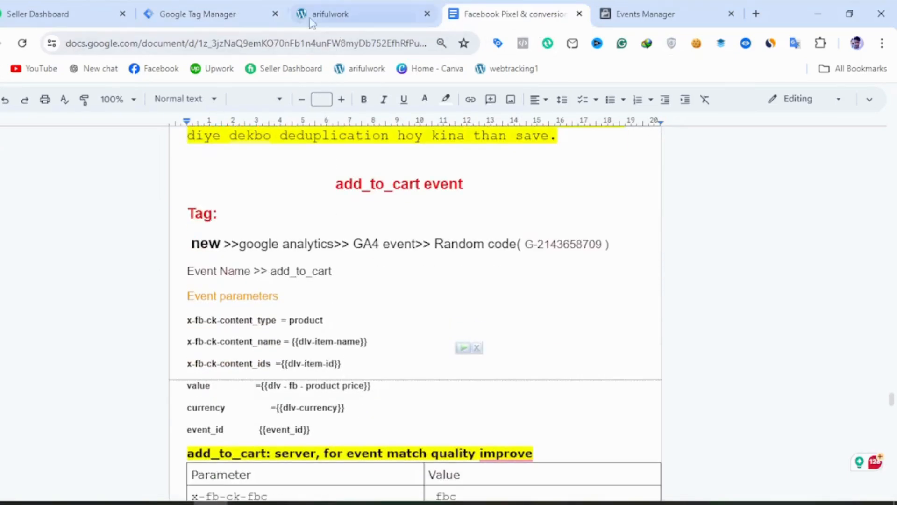
left_click(209, 17)
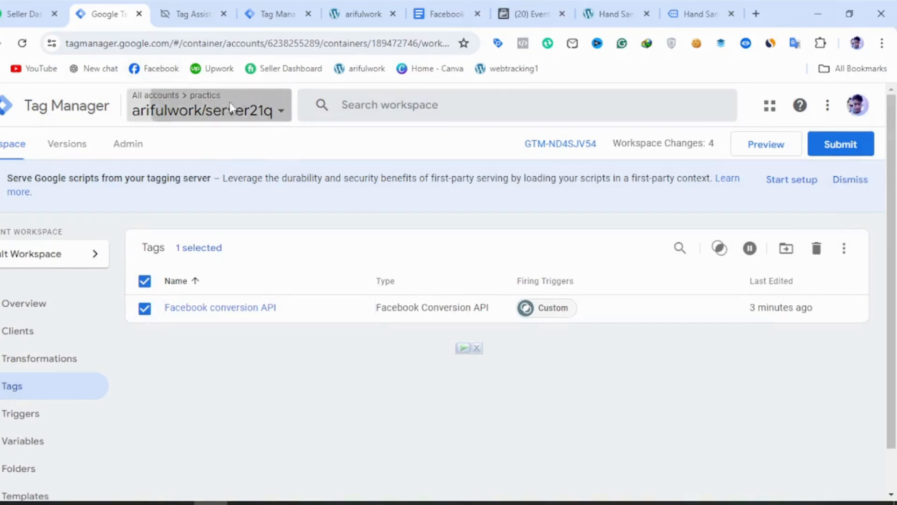
left_click(229, 105)
left_click(187, 250)
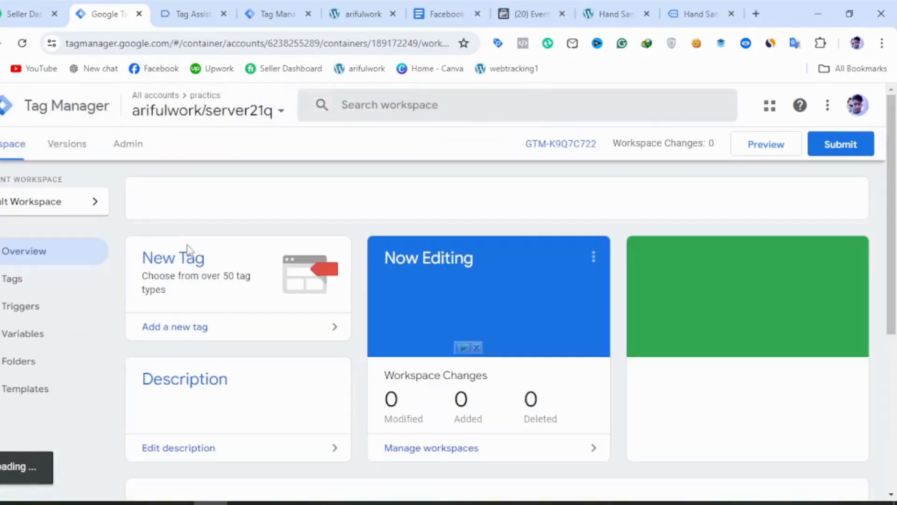
scroll(197, 271, "down", 10)
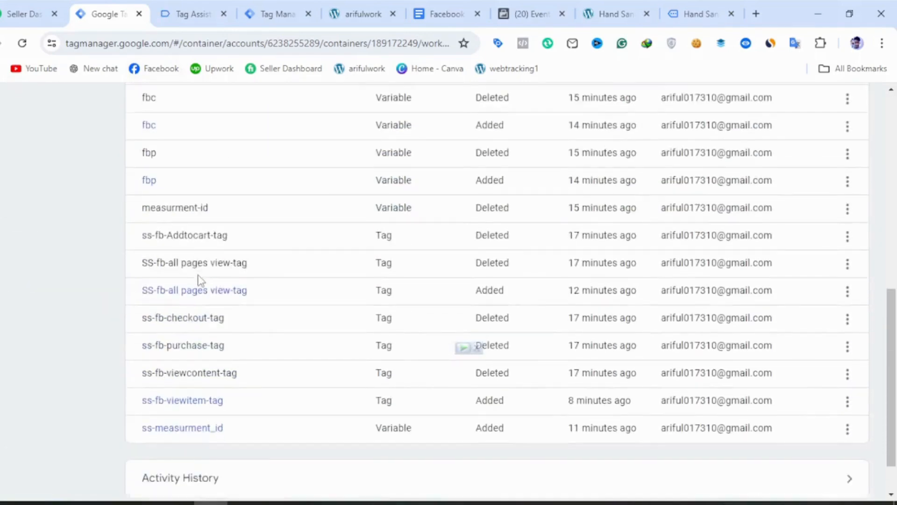
scroll(172, 281, "up", 5)
scroll(56, 230, "up", 5)
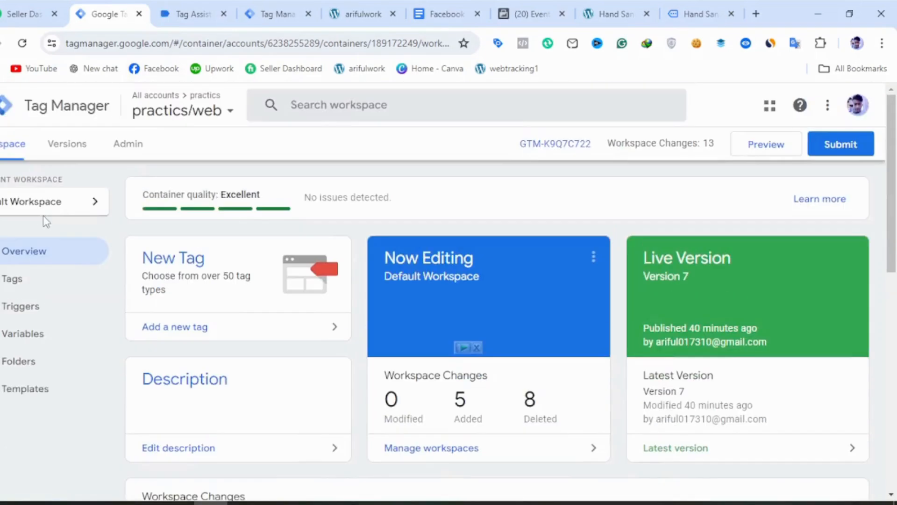
left_click(30, 290)
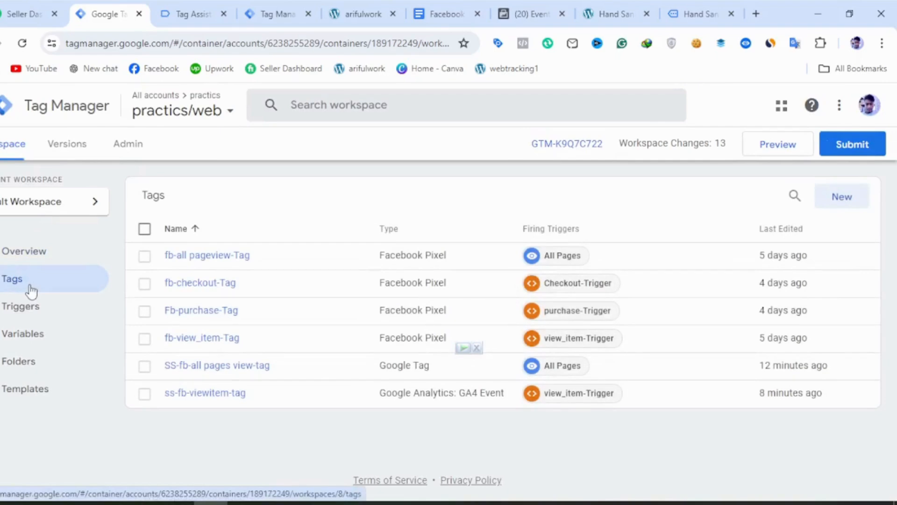
left_click(195, 398)
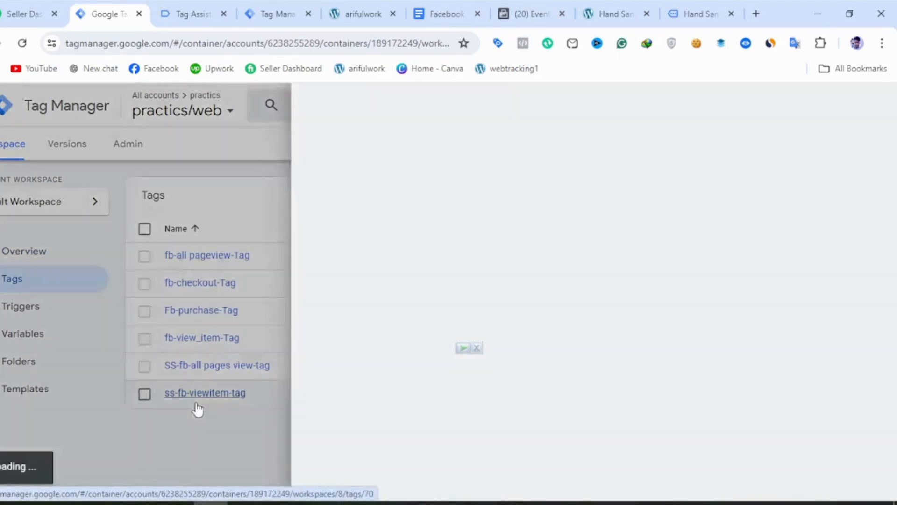
Review the add_to_cart event parameters in the notes document and make a copy of ss-fb-viewitem-tag in Tag Manager.
left_click(463, 14)
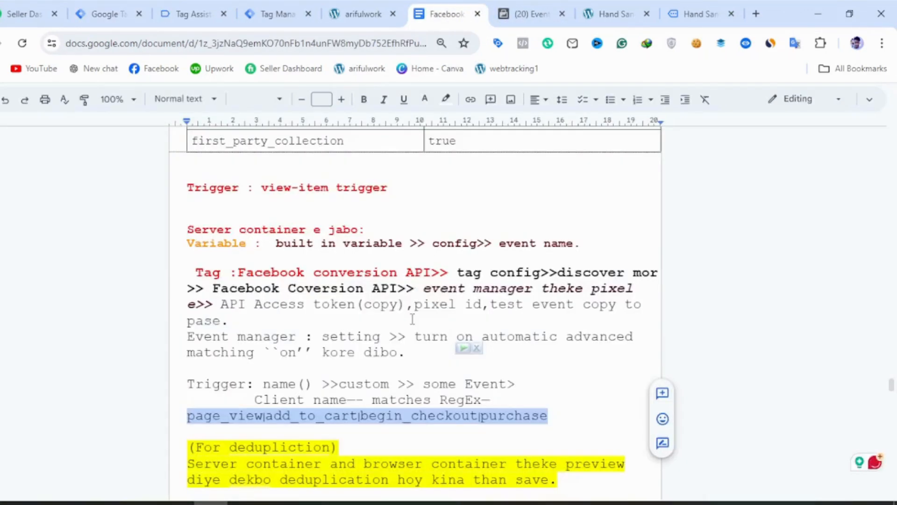
scroll(413, 320, "down", 7)
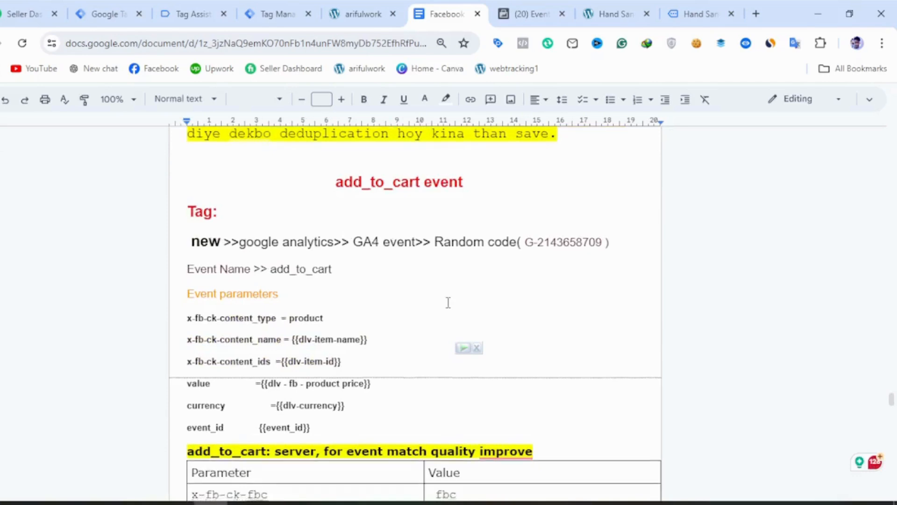
scroll(444, 304, "down", 2)
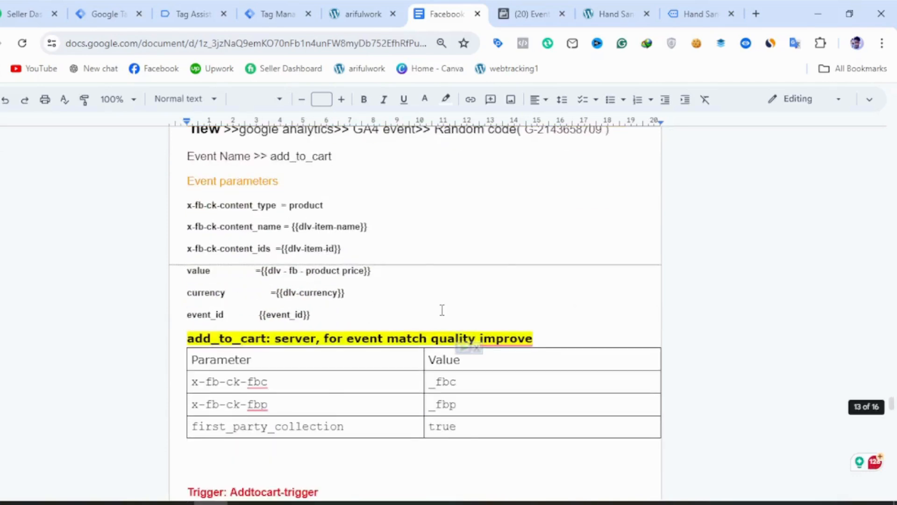
scroll(442, 310, "up", 2)
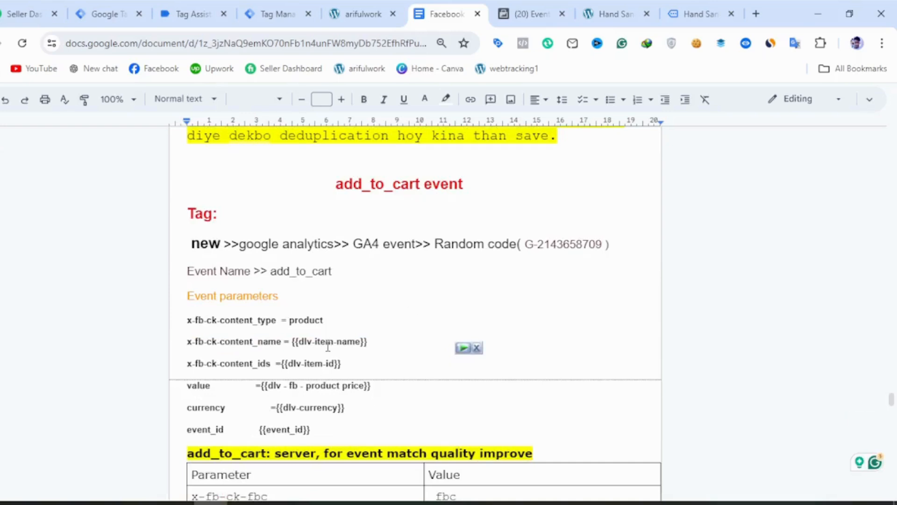
left_click(137, 12)
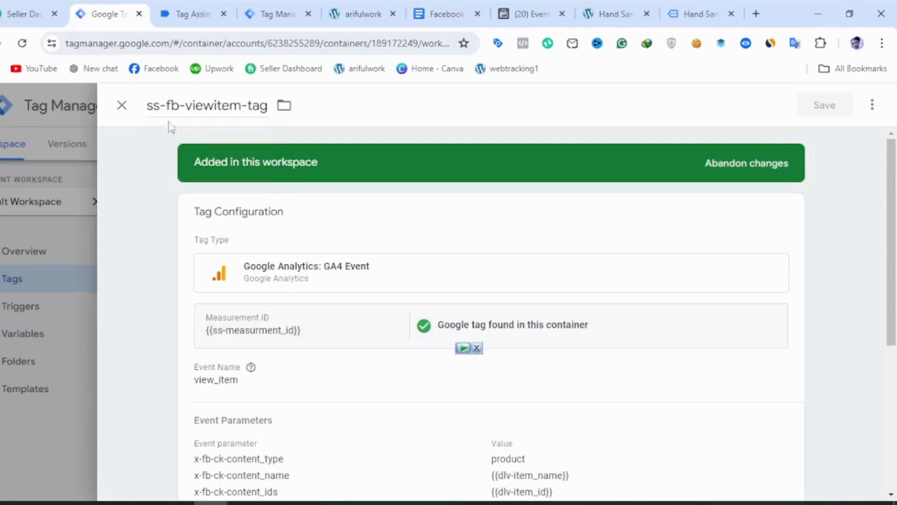
left_click(872, 106)
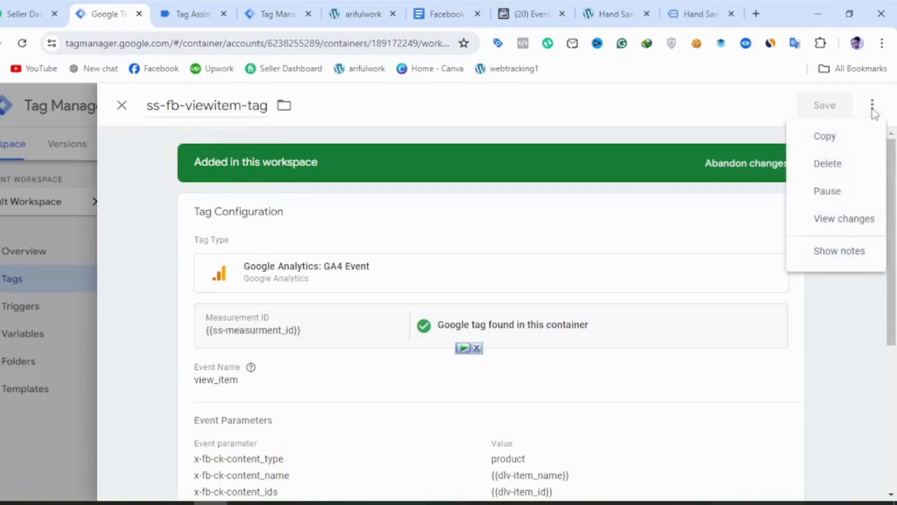
left_click(825, 136)
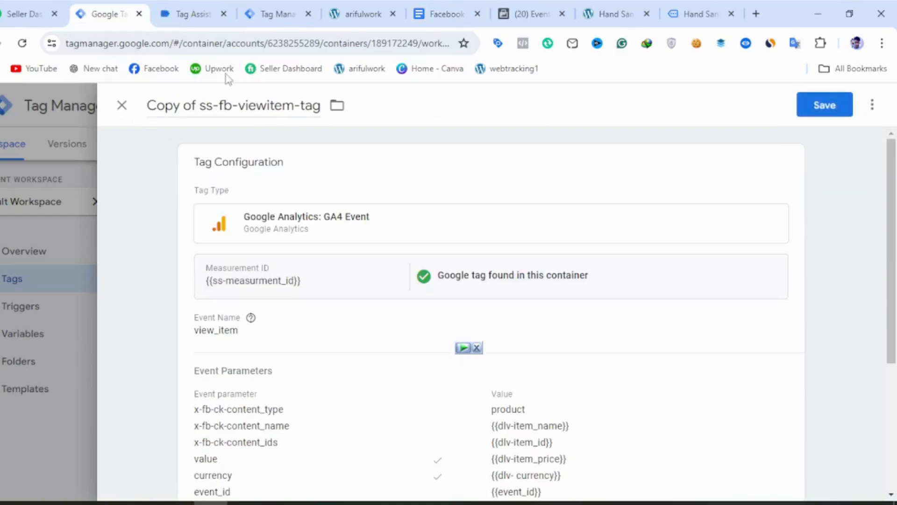
Rename the copied tag as ss-fb-Addtocart-tag.
mouse_move(192, 106)
left_mouse_down()
mouse_move(158, 102)
mouse_move(200, 105)
left_mouse_up()
left_click(149, 102)
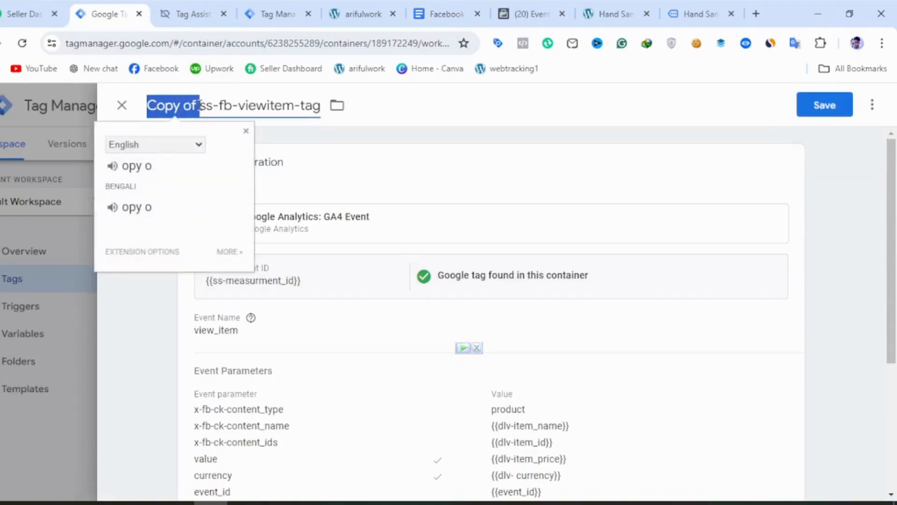
key("BackSpace")
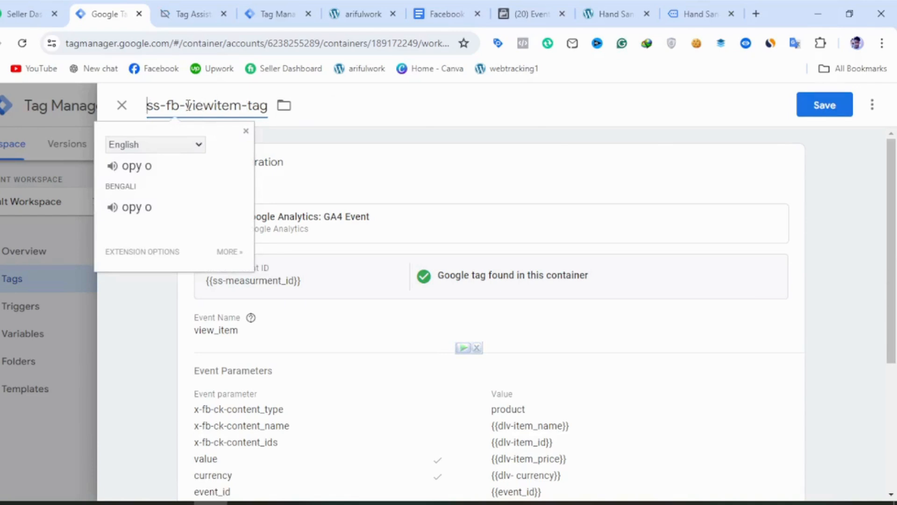
left_click_drag(187, 105, 242, 103)
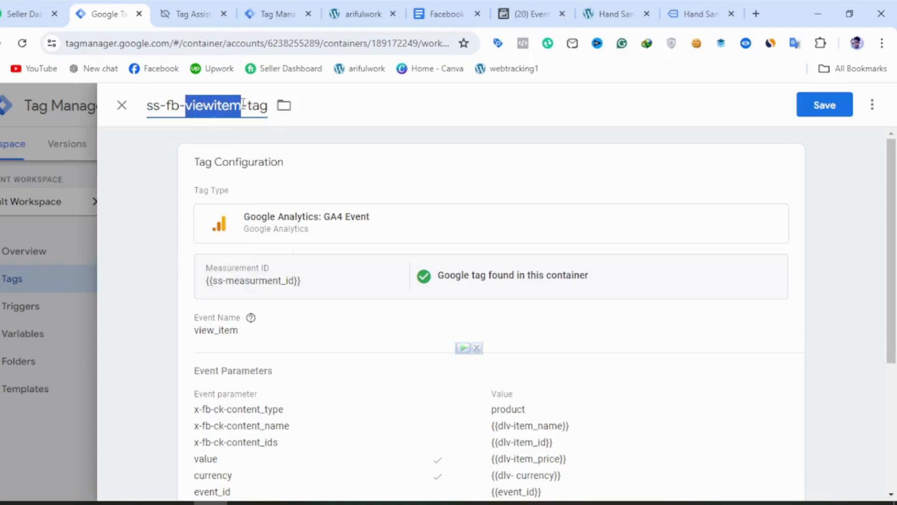
type("Add")
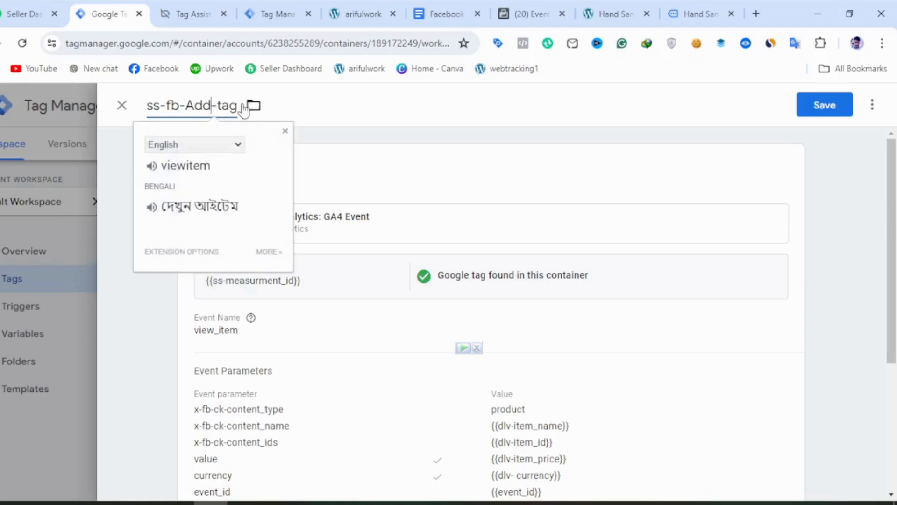
type("tocart")
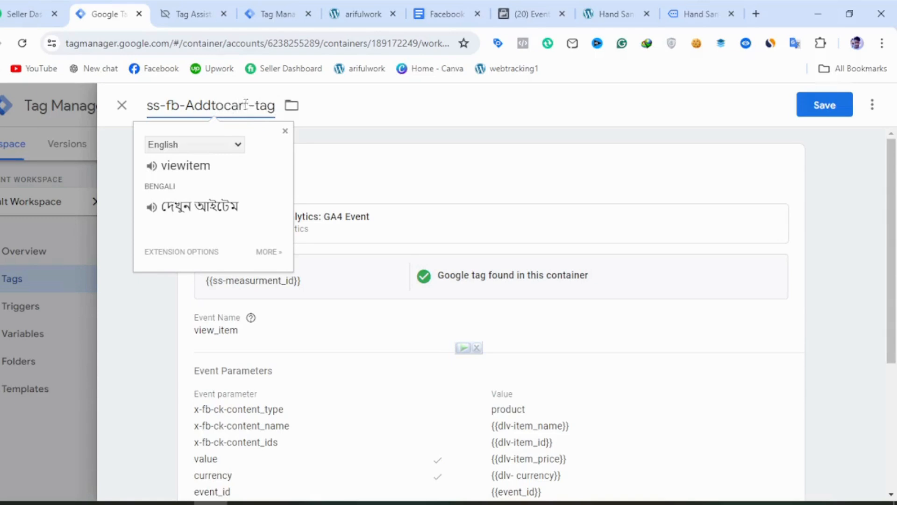
Copy the event name add_to_cart from the notes document and set it as the event name of ss-fb-Addtocart-tag.
left_click(270, 319)
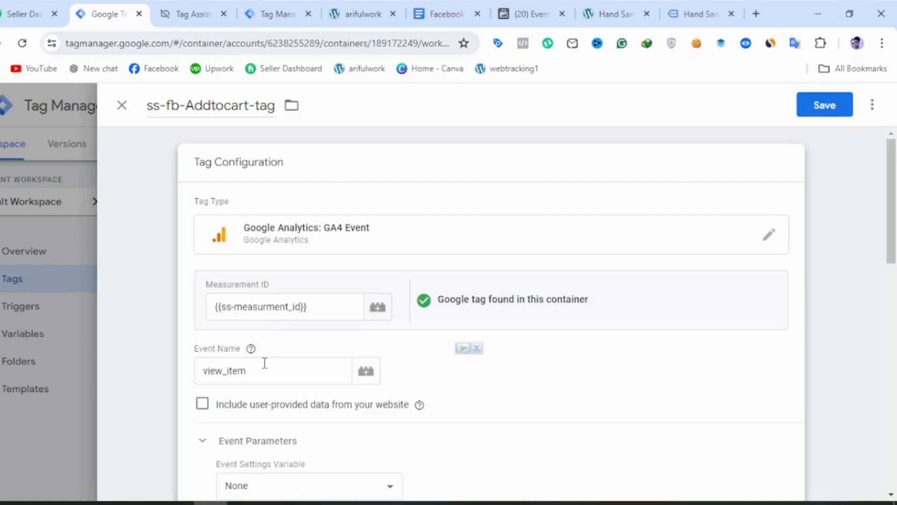
left_click_drag(249, 370, 214, 374)
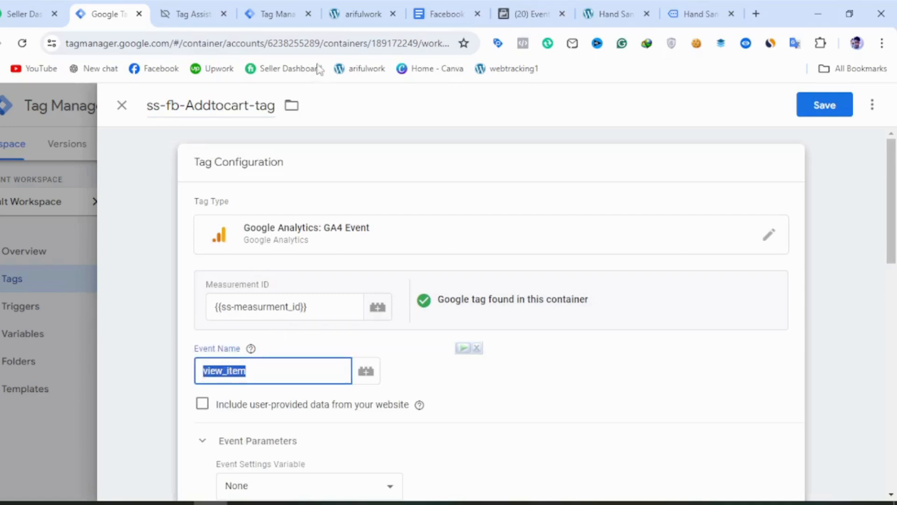
left_click(435, 15)
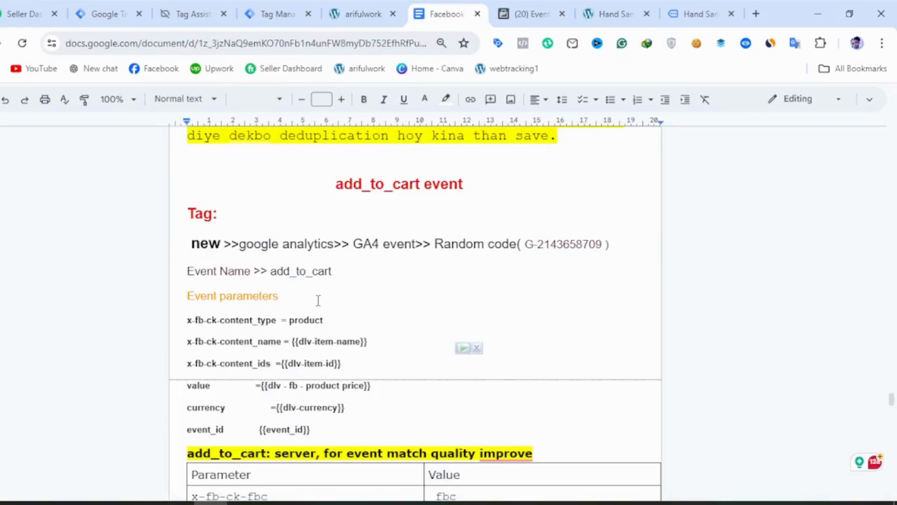
left_click_drag(339, 277, 273, 275)
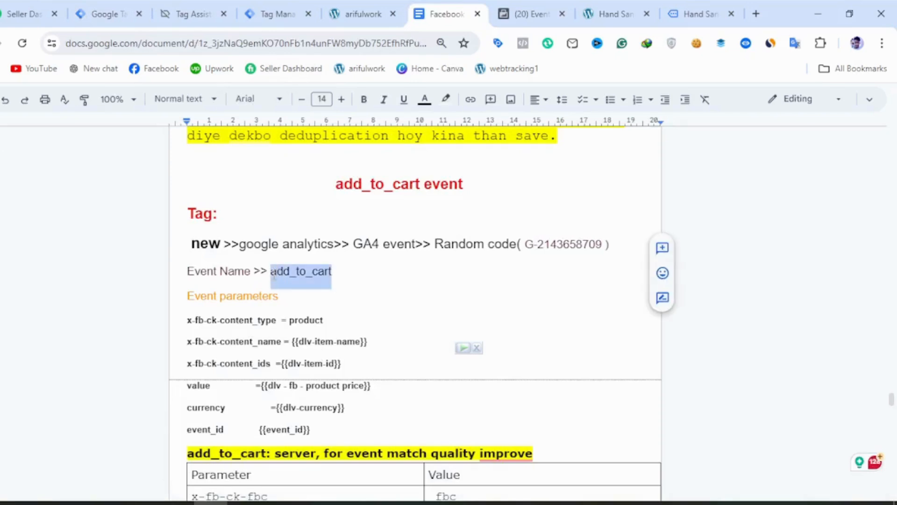
left_click(116, 14)
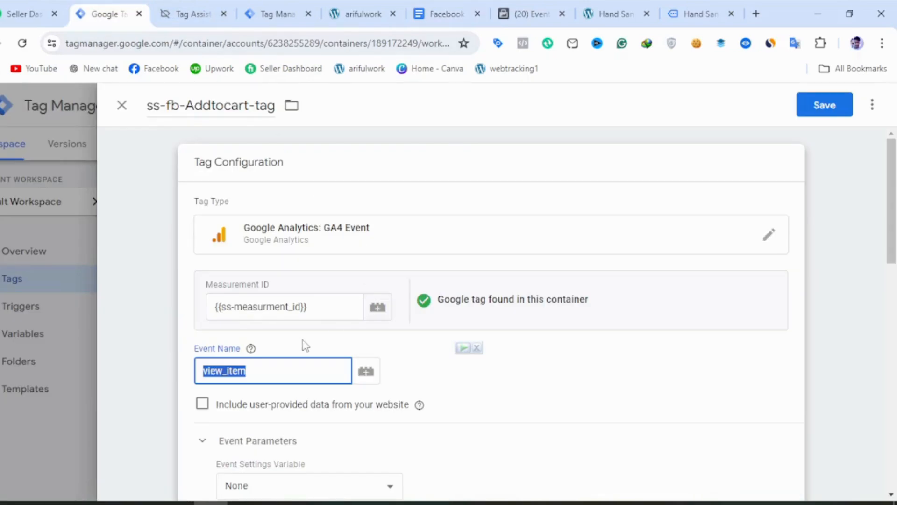
key("ctrl+v")
Replace the tag's view_item-Trigger with AddToCart-Trigger and save ss-fb-Addtocart-tag.
scroll(394, 394, "down", 10)
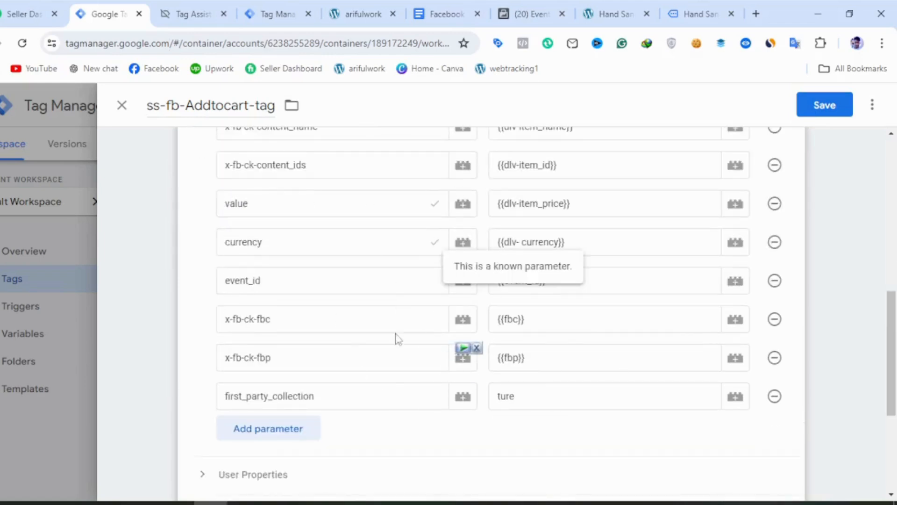
scroll(369, 290, "up", 3)
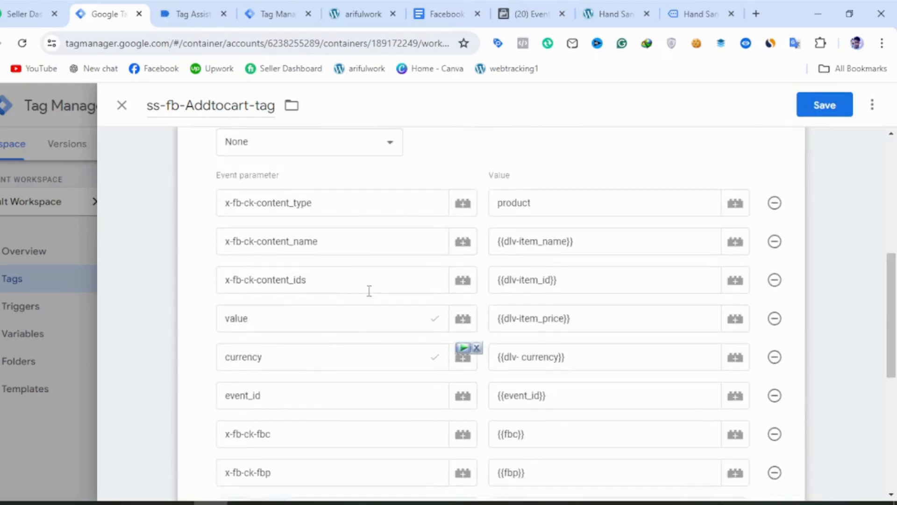
scroll(296, 365, "down", 6)
scroll(296, 372, "down", 2)
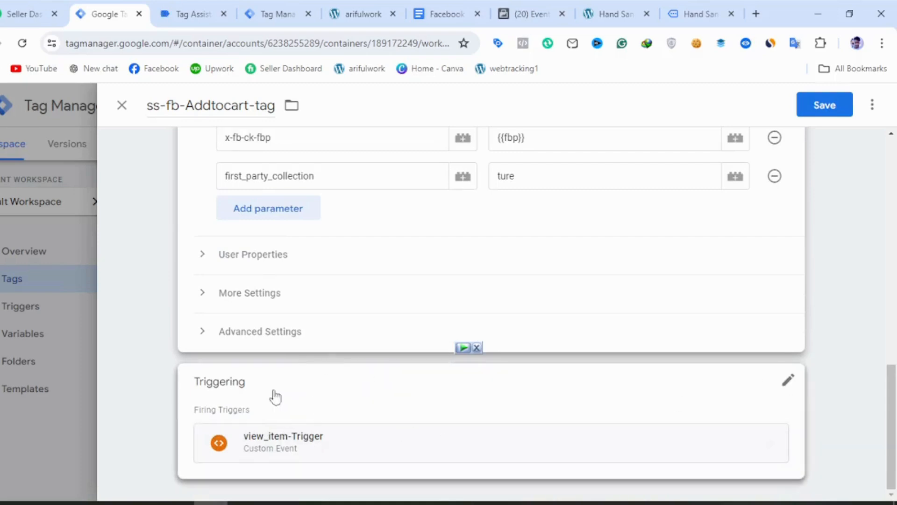
left_click(787, 388)
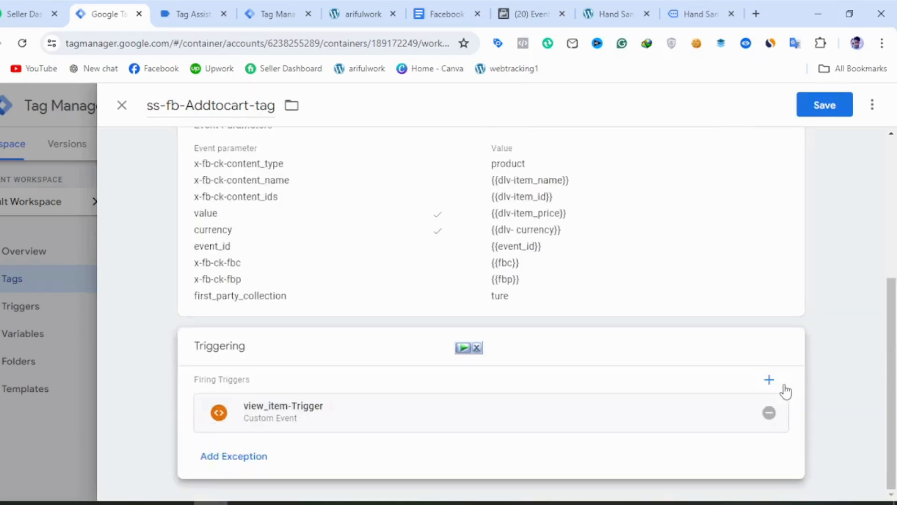
left_click(768, 412)
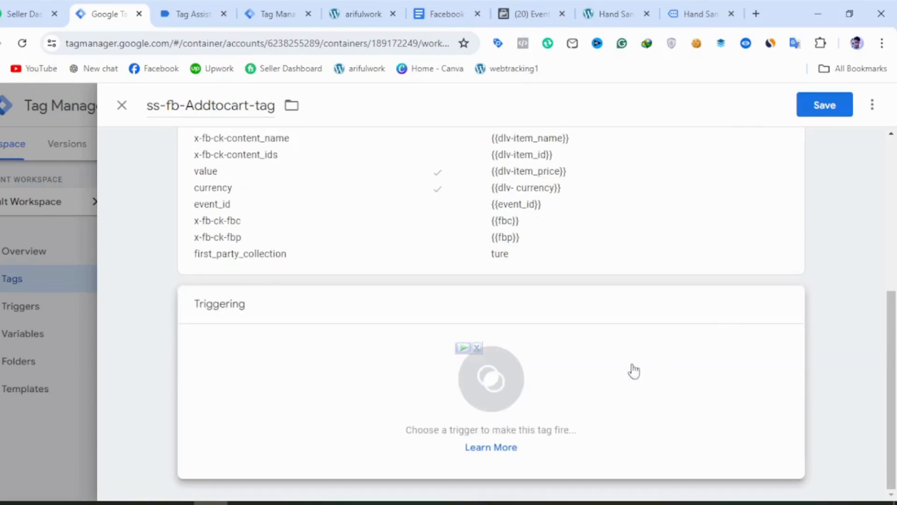
left_click(555, 378)
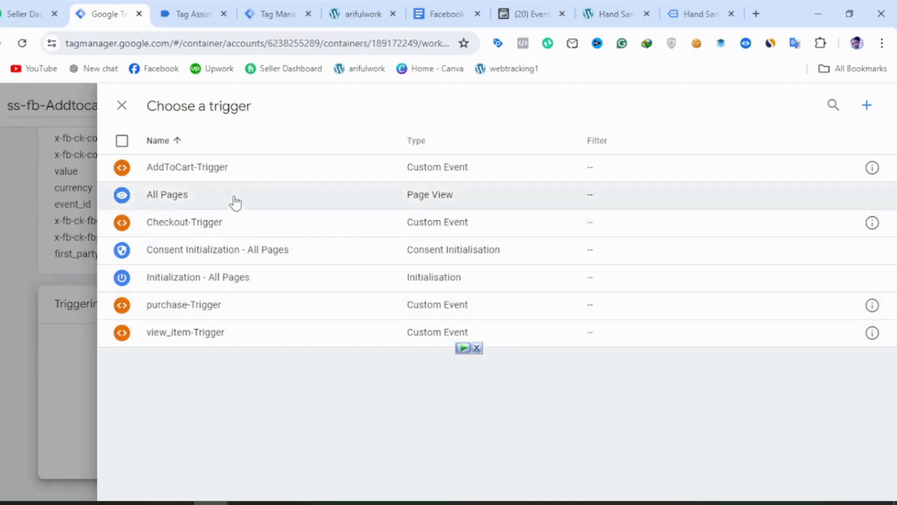
left_click(262, 185)
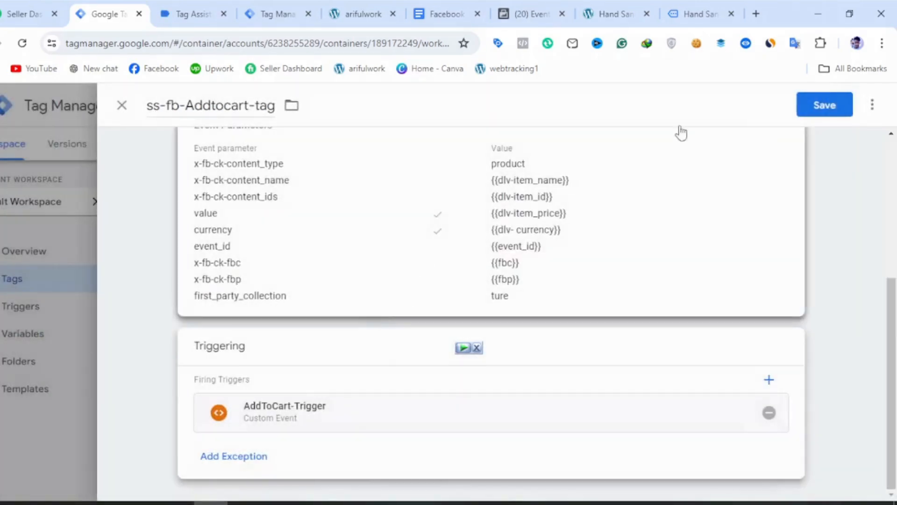
left_click(850, 112)
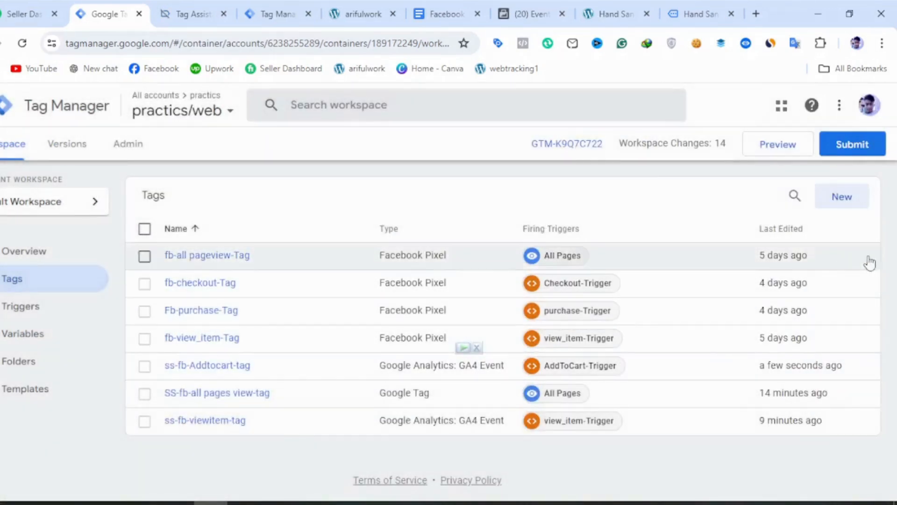
Create a new tag in the practics/web container and name it ss-fb-checkout-tag.
left_click(854, 207)
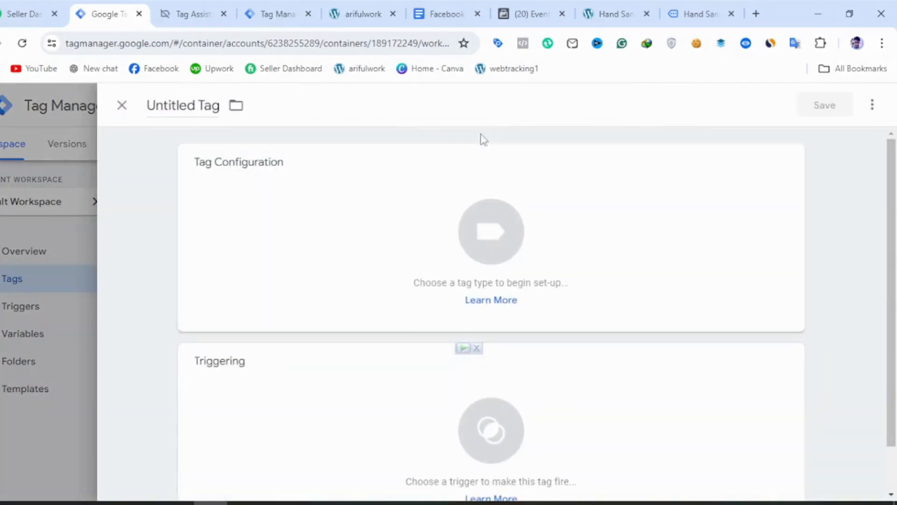
left_click(192, 102)
key("ctrl+a")
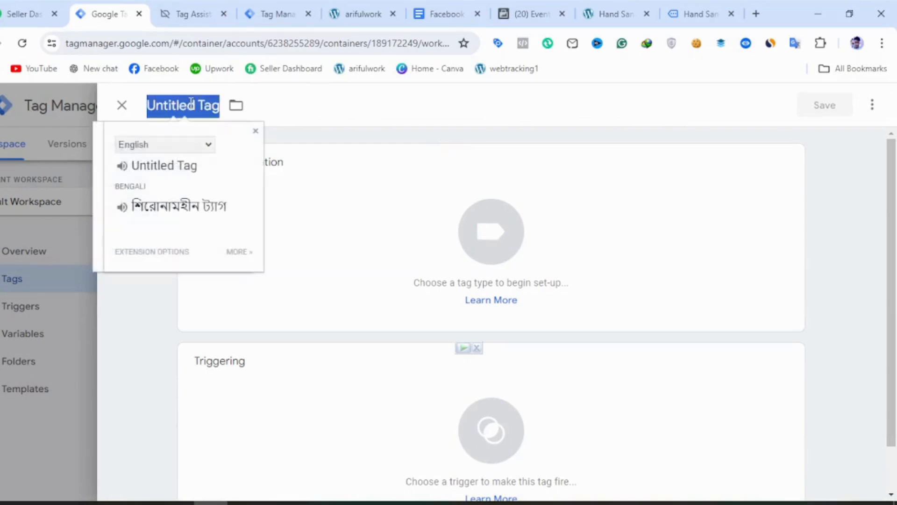
type("sas")
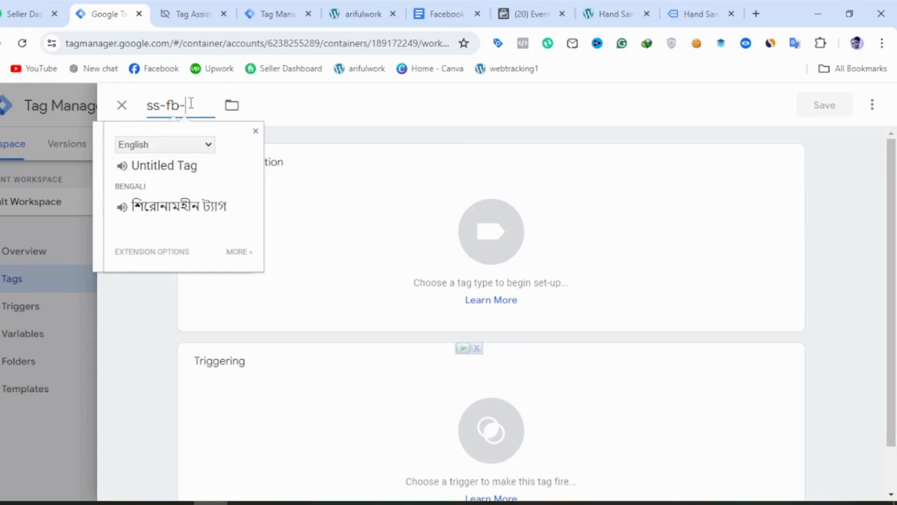
type("ko")
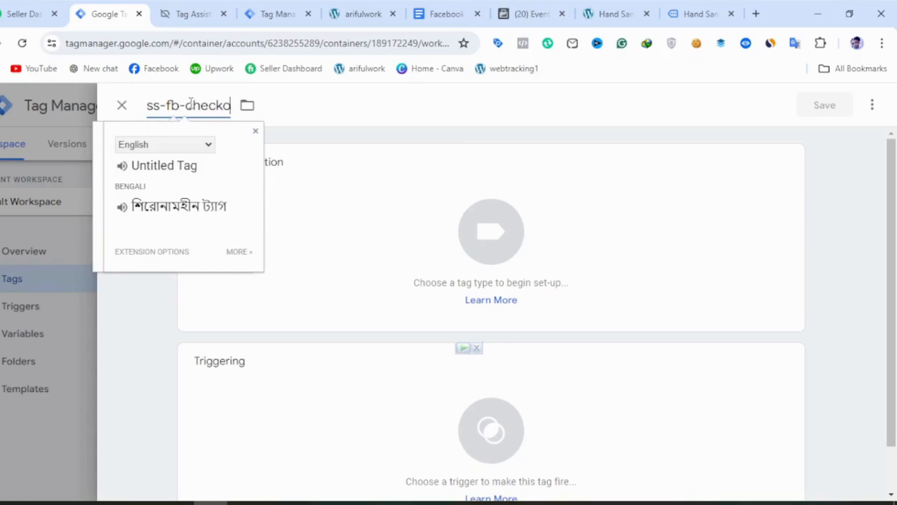
type("ut-tag")
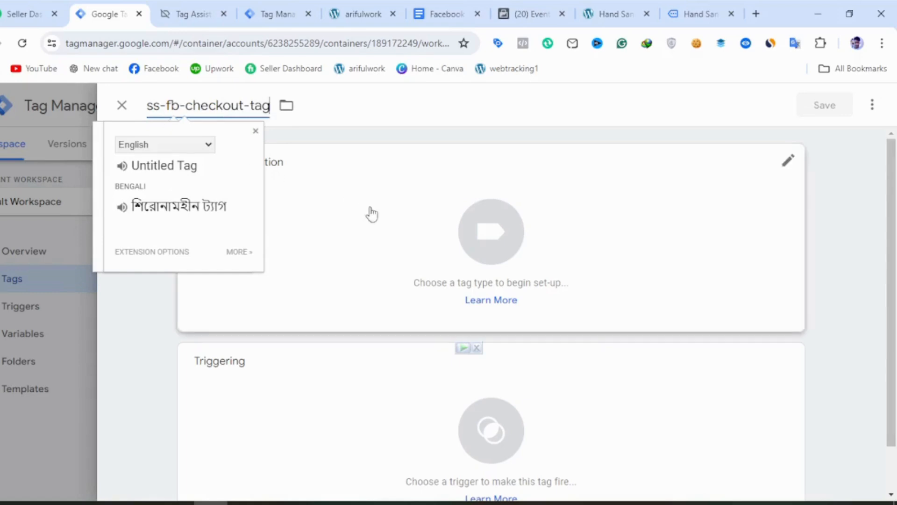
Set the tag type to Google Analytics: GA4 Event with the ss-measurment_id variable as its measurement ID.
left_click(395, 222)
left_click(396, 223)
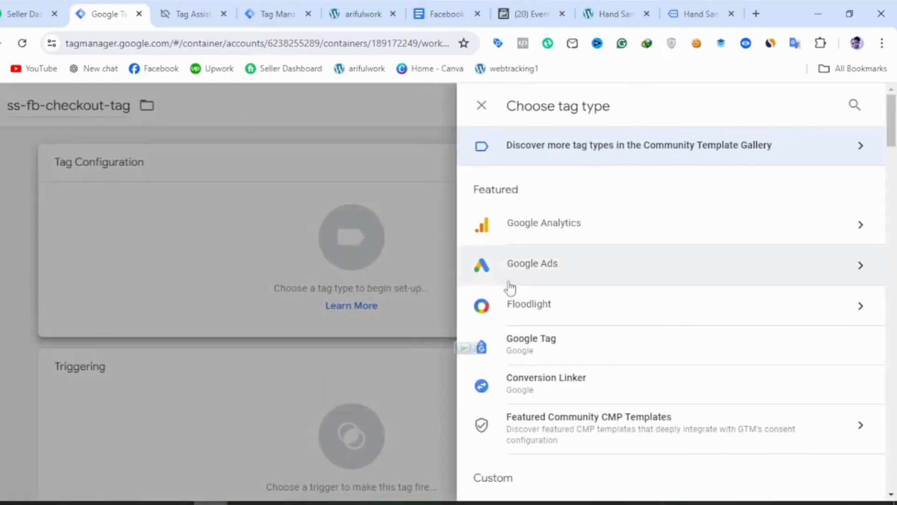
left_click(542, 243)
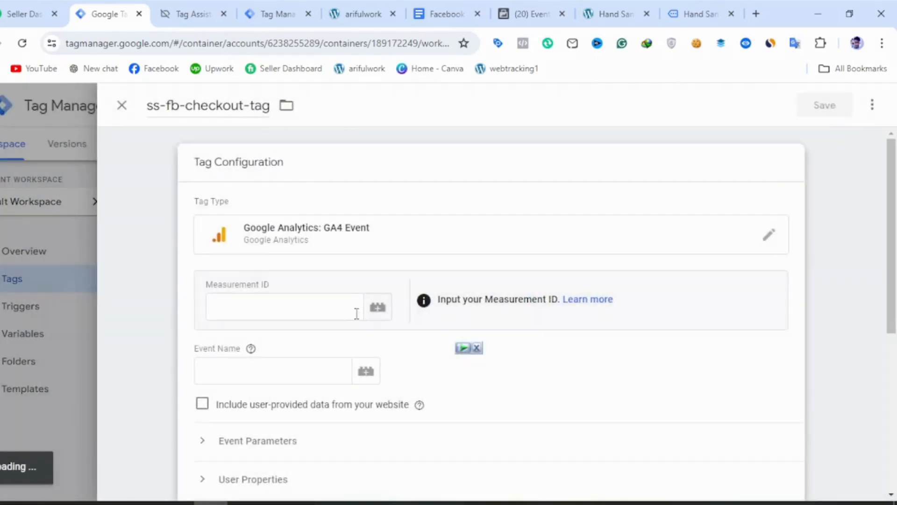
left_click(377, 292)
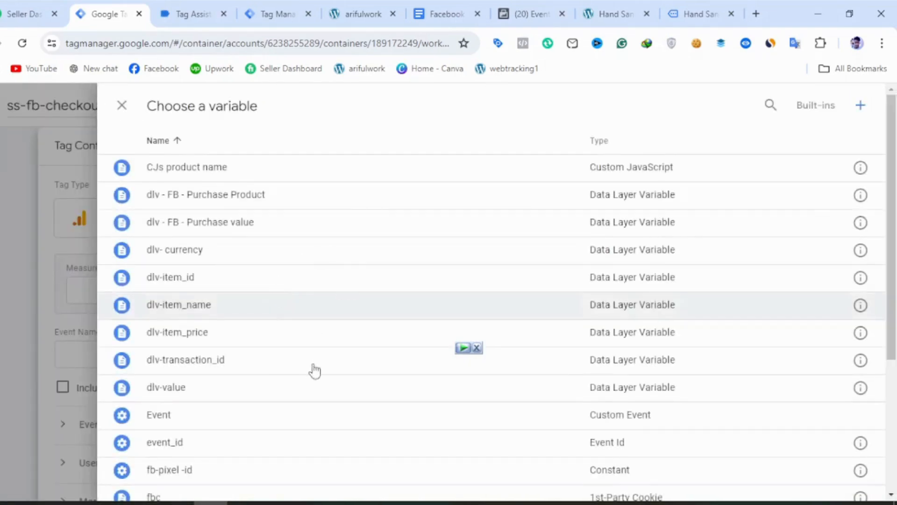
scroll(315, 371, "down", 4)
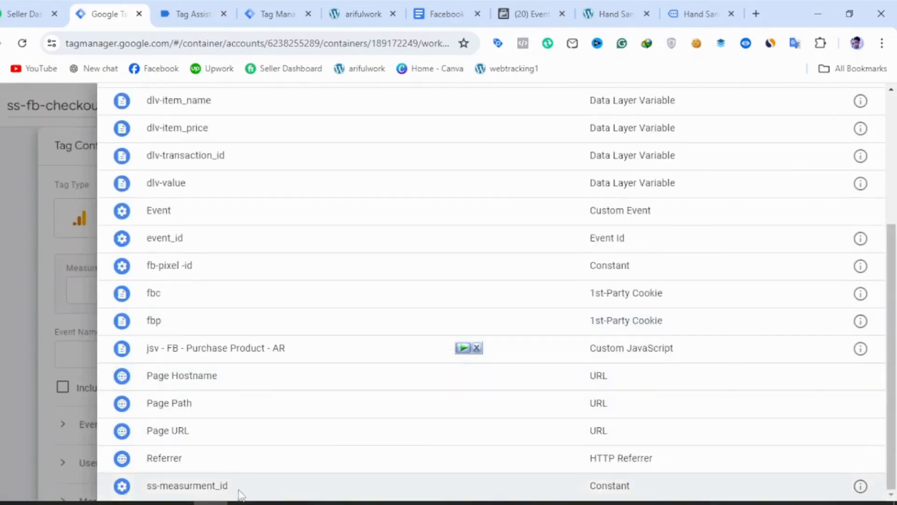
left_click(241, 488)
Set the event name of ss-fb-checkout-tag to begin_checkout.
left_click(244, 357)
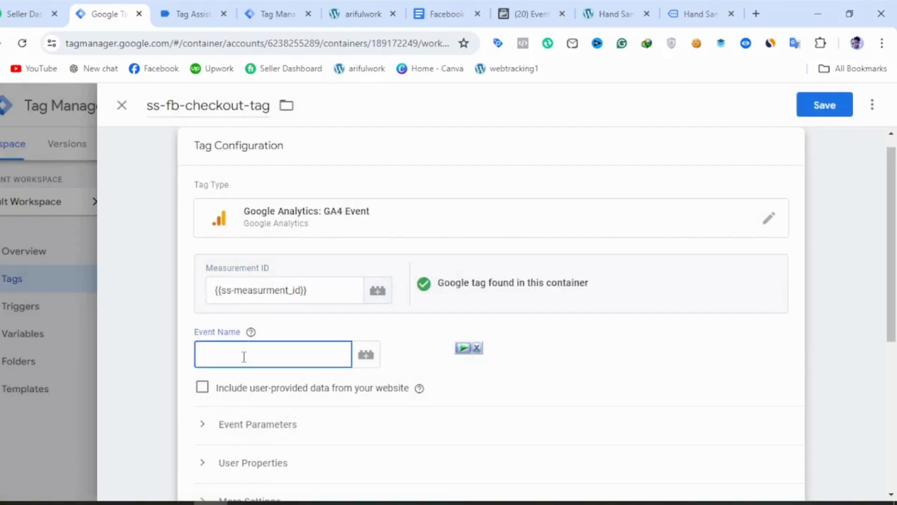
type("begin_checkout")
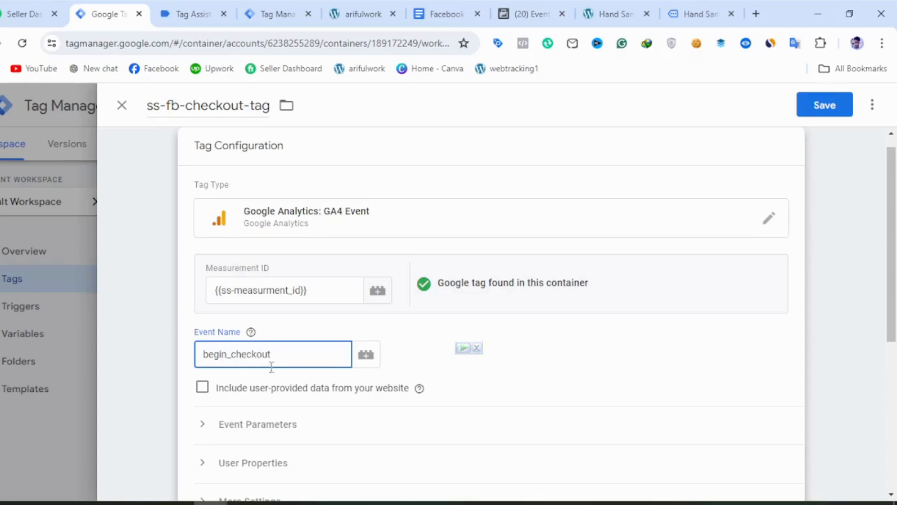
left_click(468, 376)
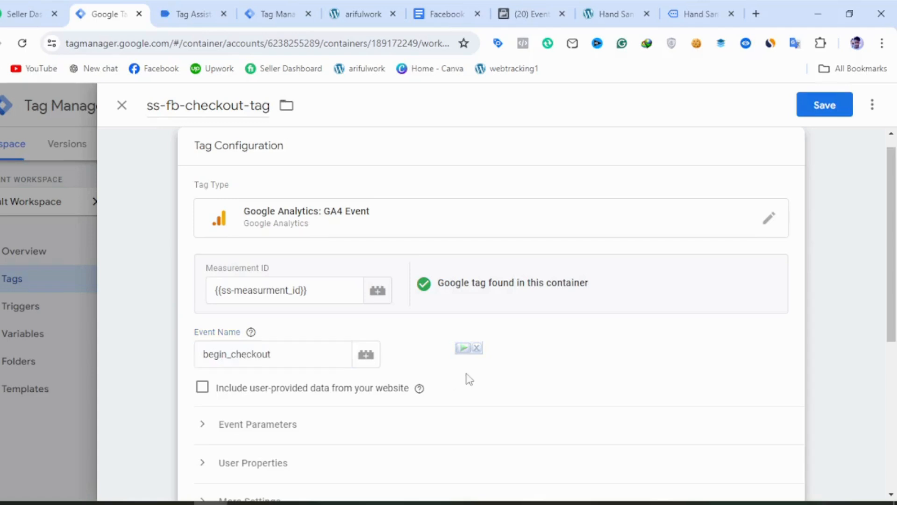
Expand the event parameters of ss-fb-checkout-tag and add six empty parameter rows.
scroll(411, 417, "down", 2)
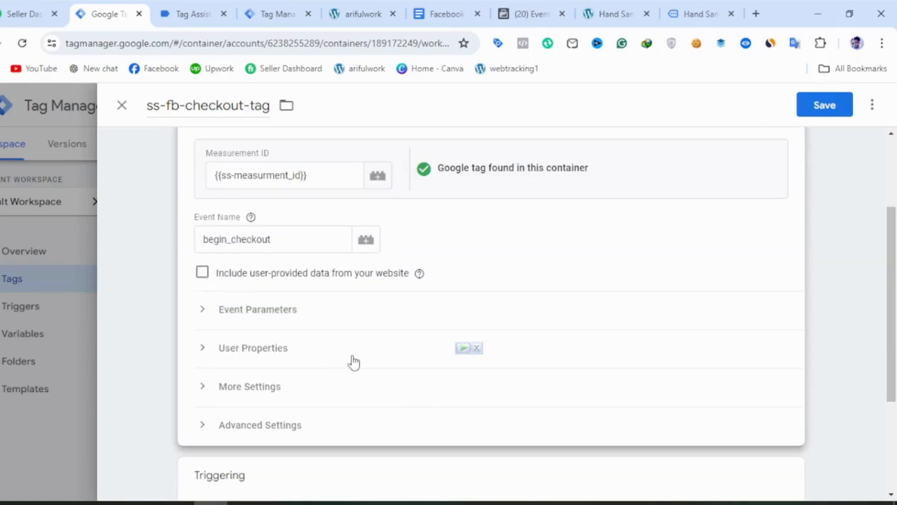
left_click(405, 324)
left_click(289, 418)
left_click(279, 460)
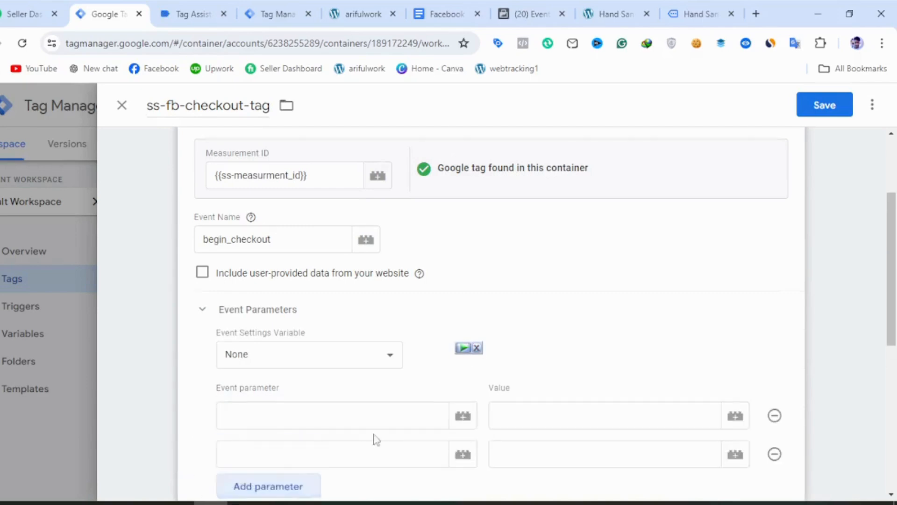
scroll(355, 439, "down", 2)
left_click(283, 379)
left_click(277, 426)
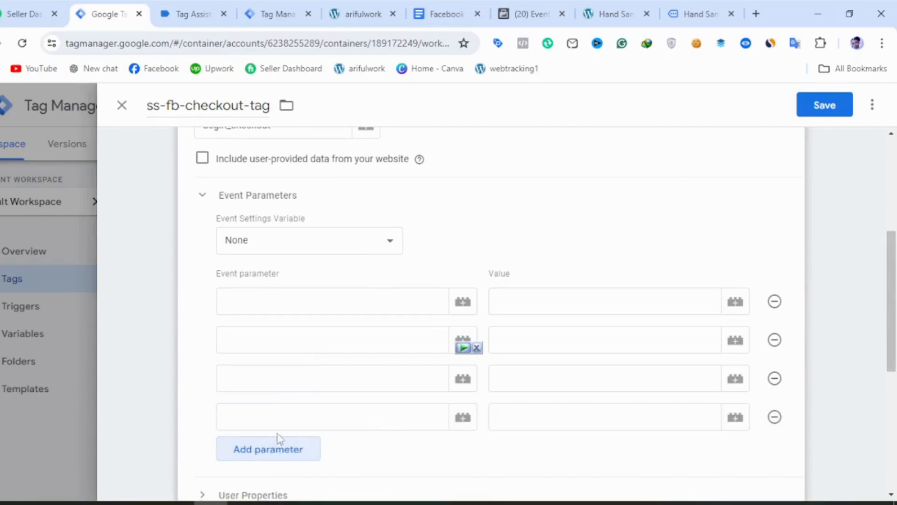
left_click(275, 448)
scroll(356, 453, "down", 2)
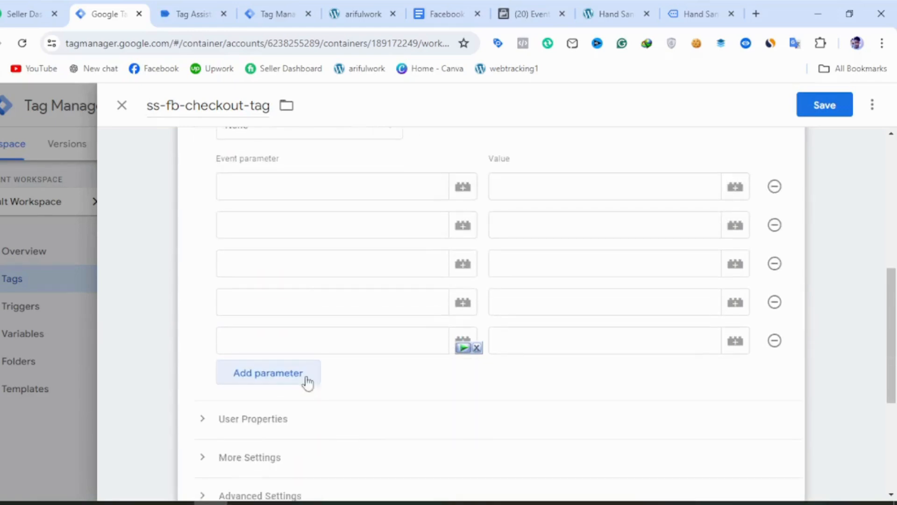
left_click(304, 374)
scroll(327, 364, "up", 4)
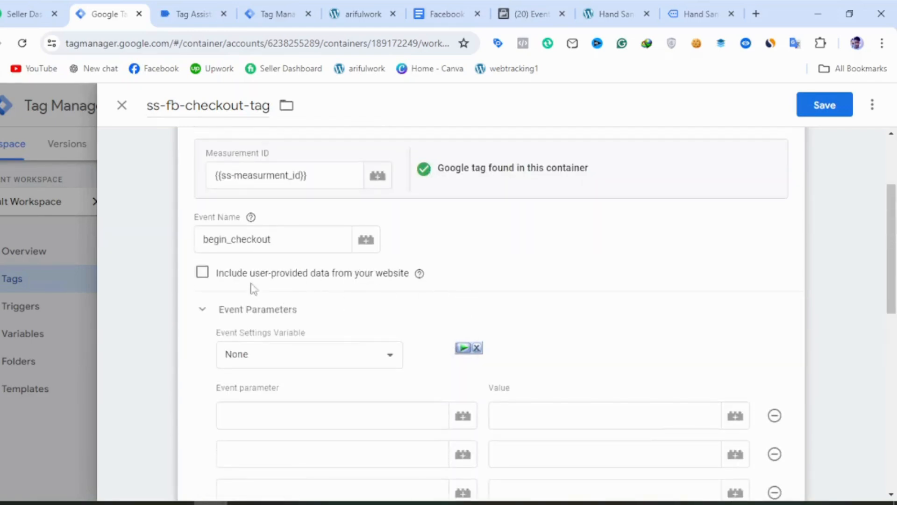
Check the begin_checkout event name and its parameters in the notes document and return to ss-fb-checkout-tag in Tag Manager.
left_click(465, 12)
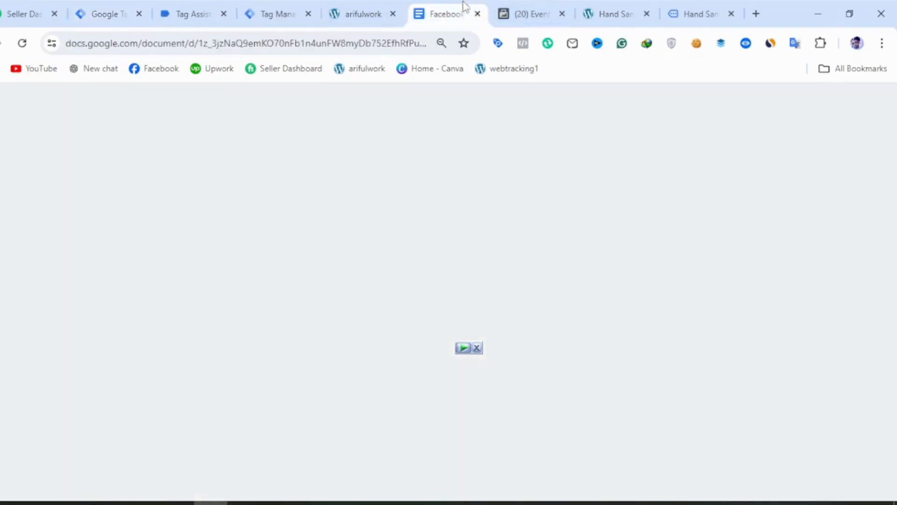
scroll(369, 328, "down", 10)
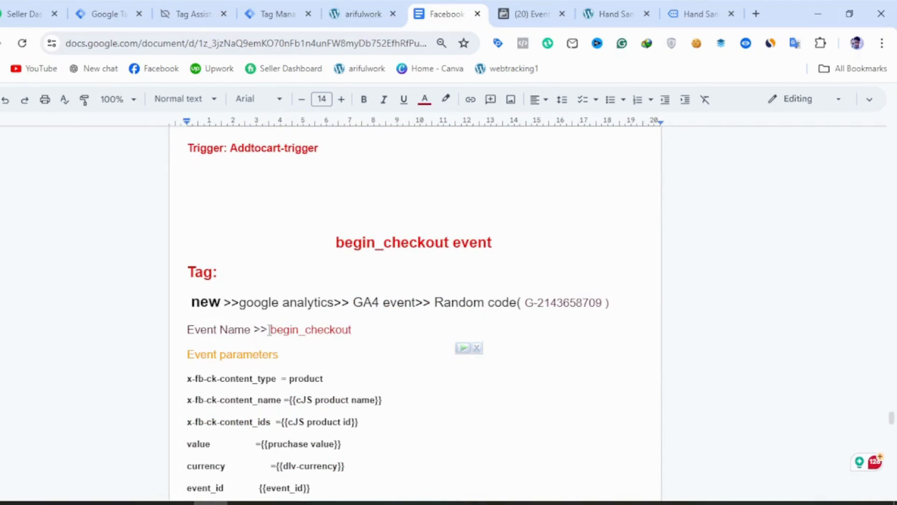
left_click_drag(269, 330, 355, 330)
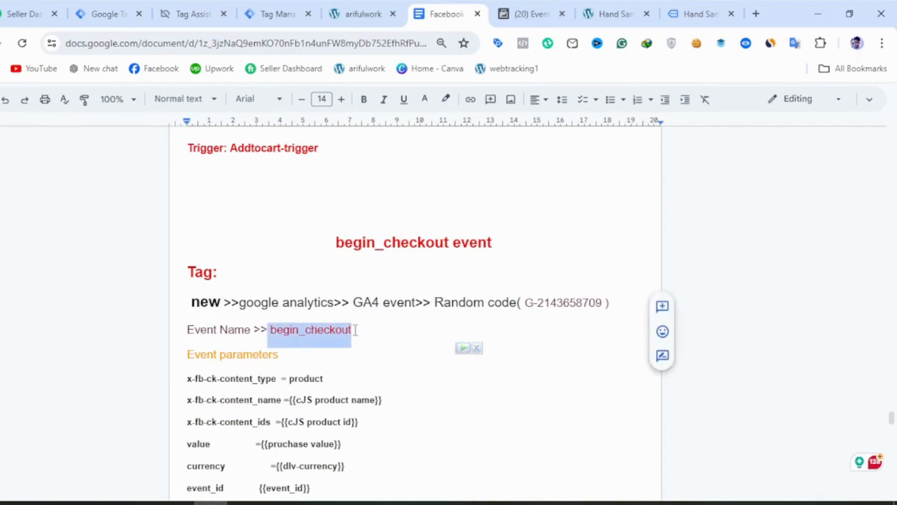
left_click(274, 14)
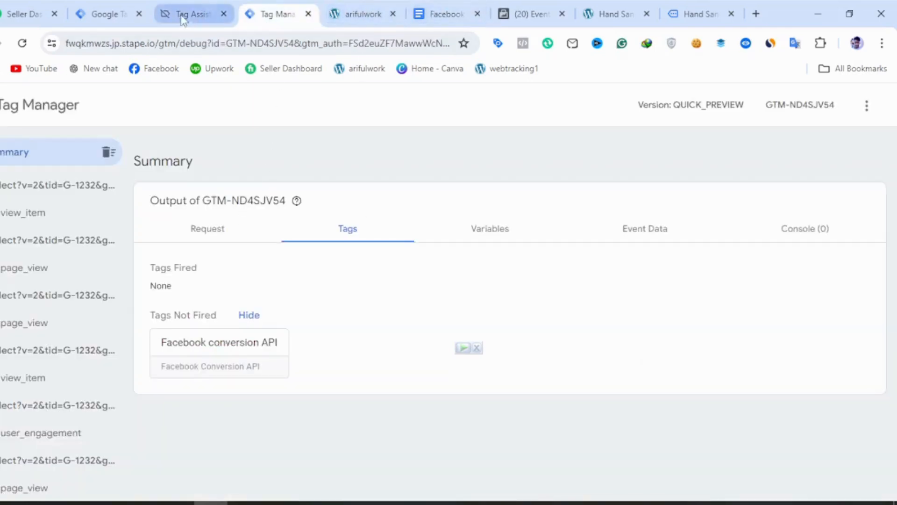
left_click(86, 11)
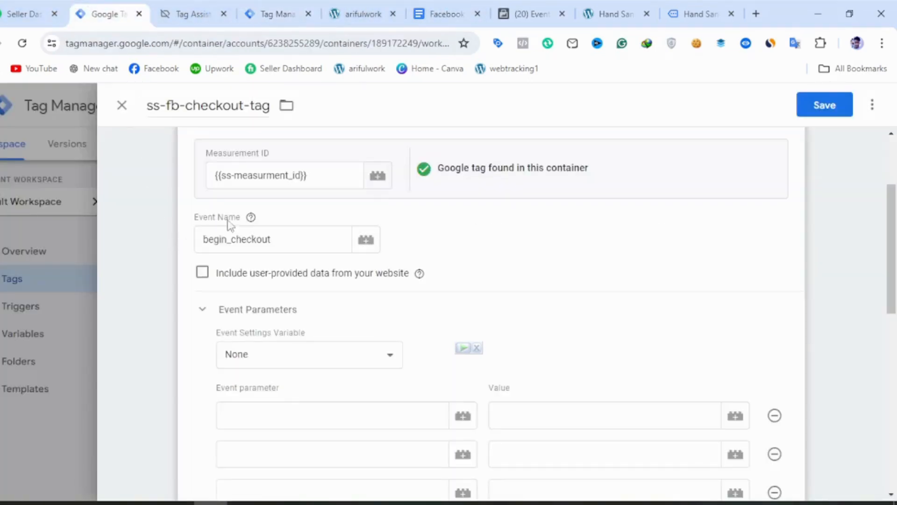
Copy x-fb-ck-content_type from the begin_checkout section of the notes document into the tag's first event parameter name.
double_click(228, 241)
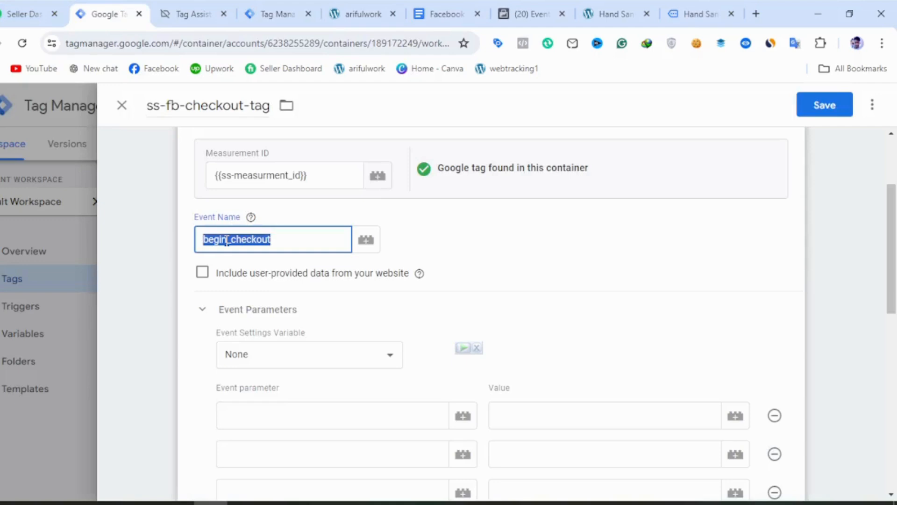
key("End")
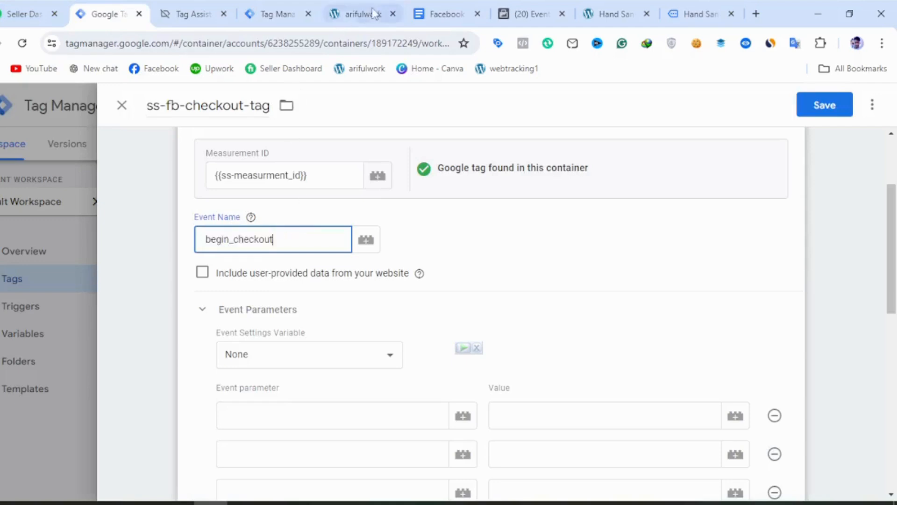
left_click(440, 14)
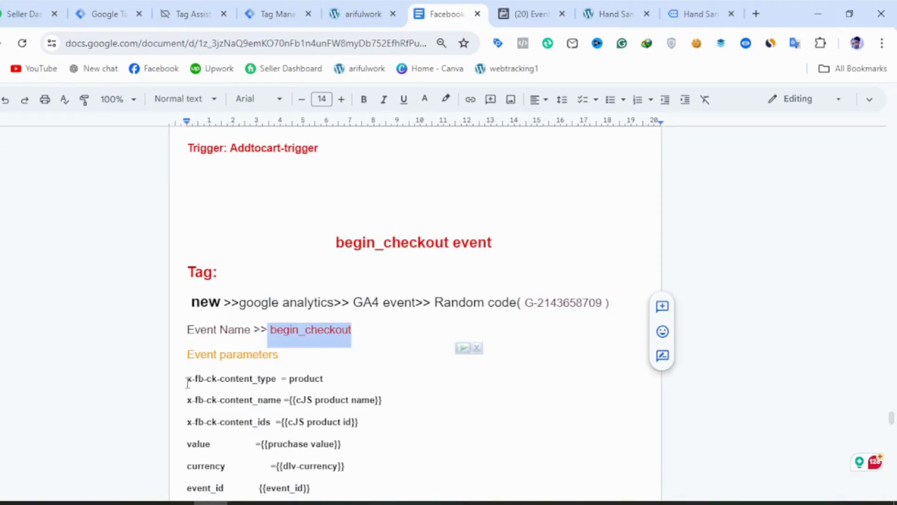
left_click_drag(187, 384, 281, 387)
key("ctrl+c")
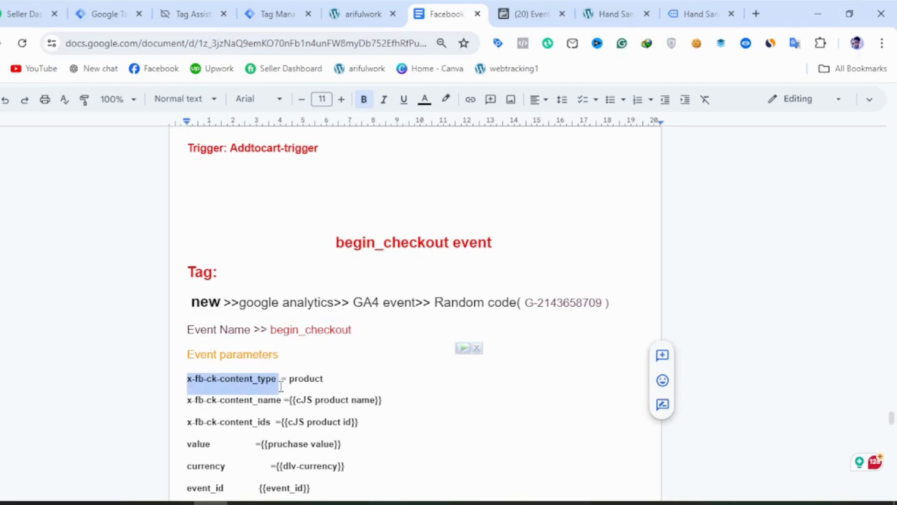
left_click(106, 12)
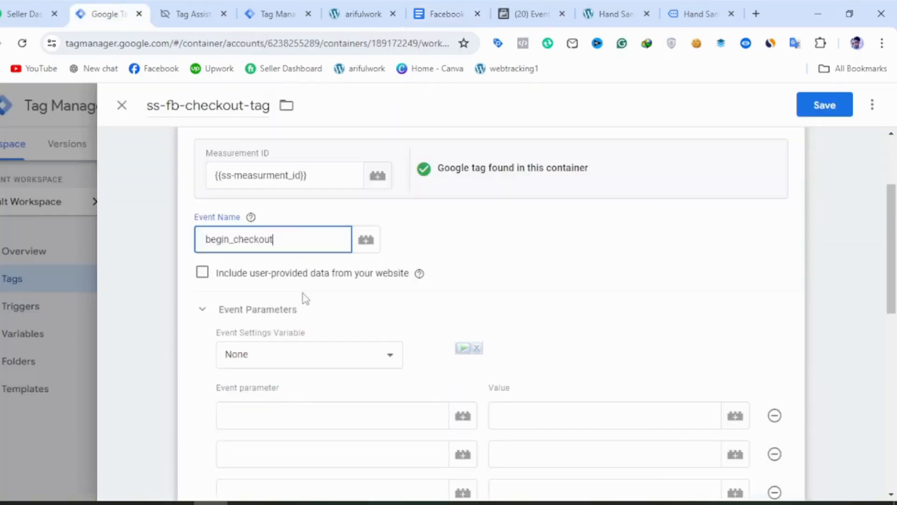
left_click(272, 422)
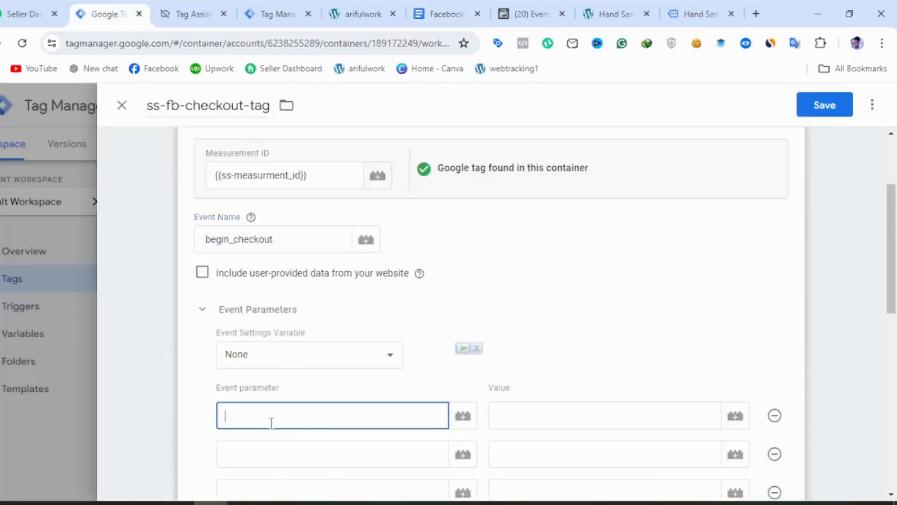
key("ctrl+v")
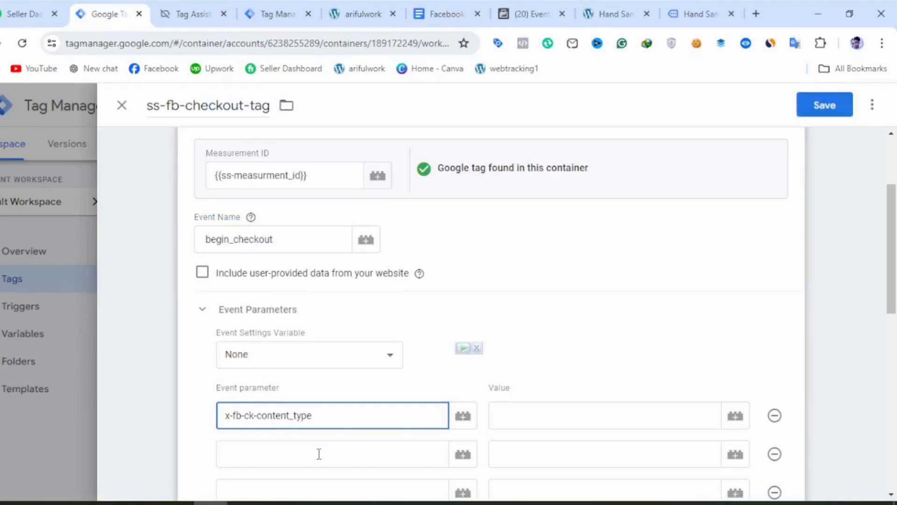
Name the second event parameter x-fb-ck-content_name by reusing the copied name and changing its ending.
left_click(319, 454)
key("ctrl+v")
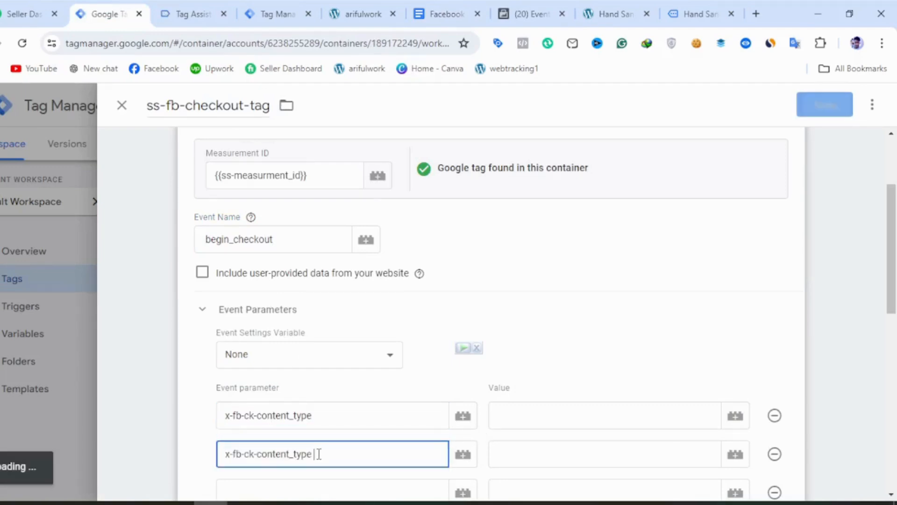
key("BackSpace")
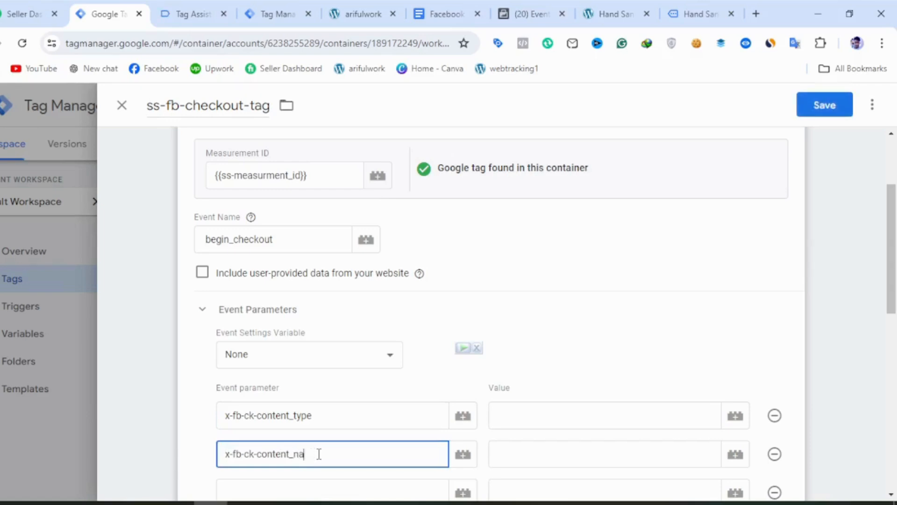
type("name")
Name the third event parameter x-fb-ck-content_ids, checking the exact spelling in the notes document.
left_click(285, 481)
scroll(264, 409, "down", 2)
key("ctrl+v")
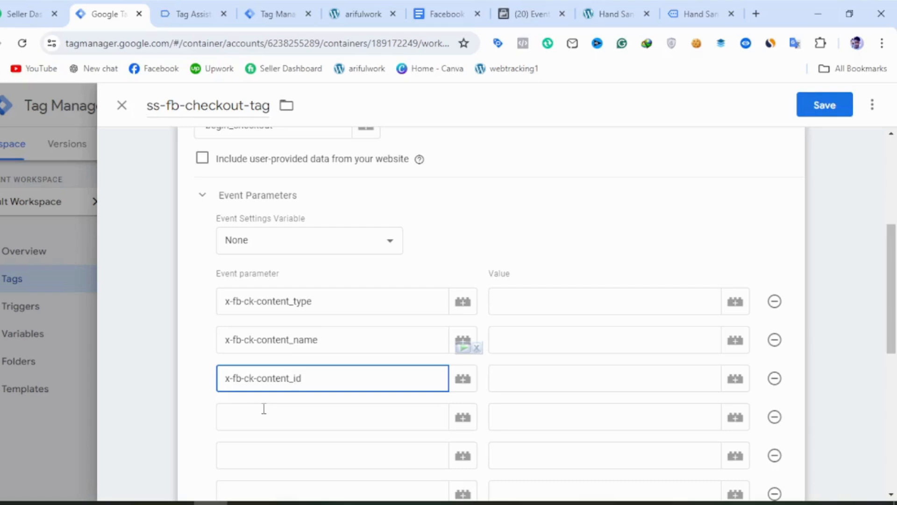
left_click(436, 18)
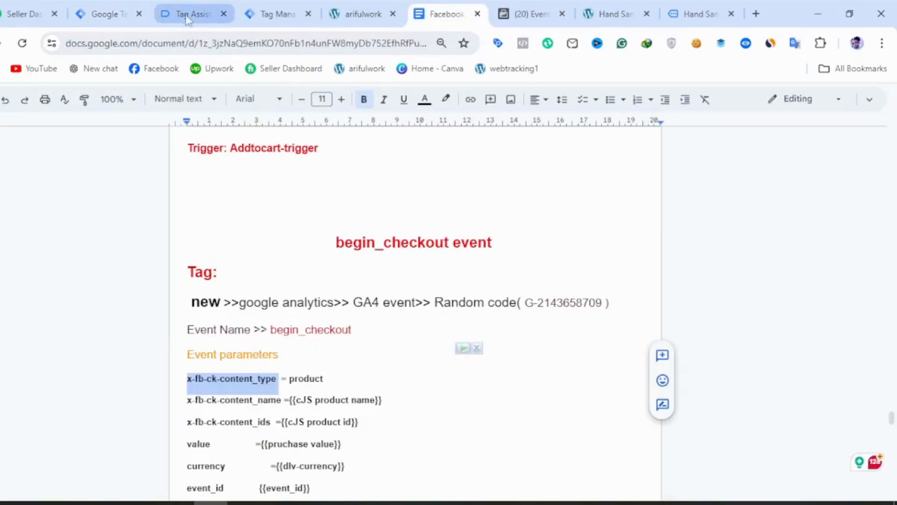
left_click(136, 6)
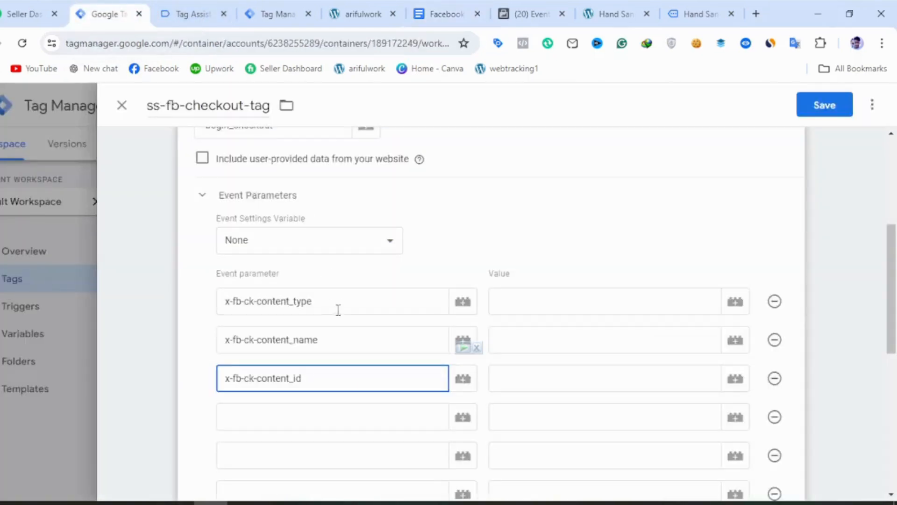
type("s")
Set the x-fb-ck-content_type value to product and x-fb-ck-content_name to the CJs product name variable, consulting the notes document.
left_click(549, 311)
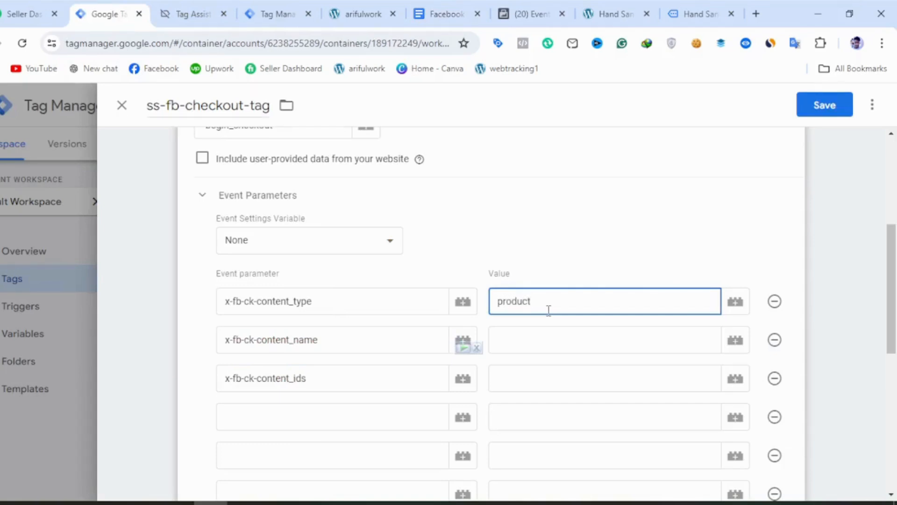
left_click(532, 346)
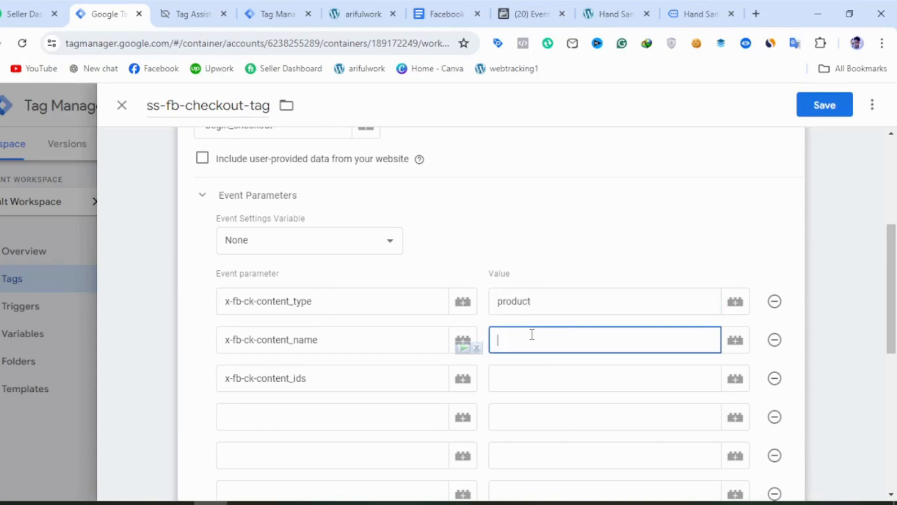
left_click(428, 16)
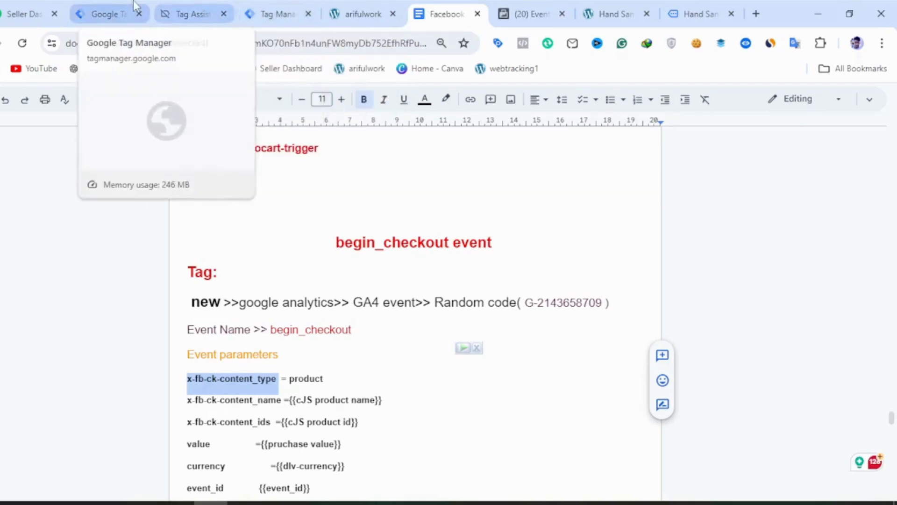
left_click(112, 14)
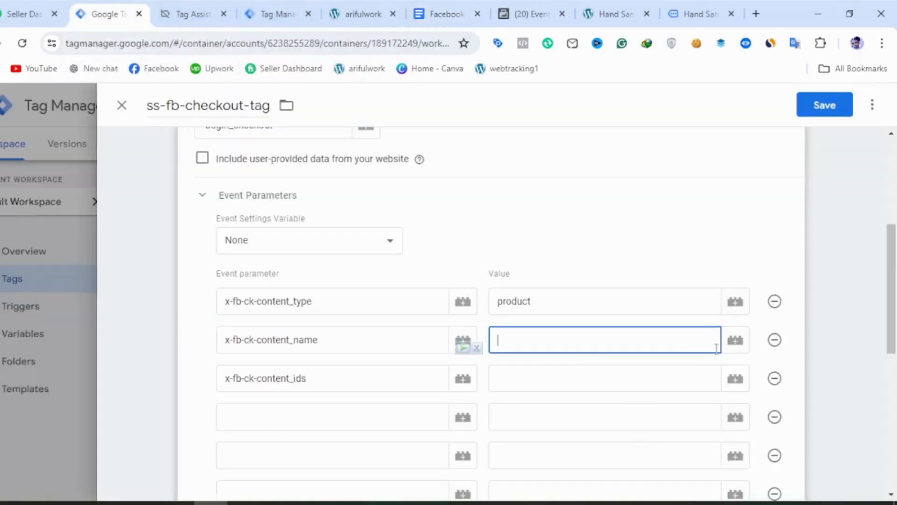
left_click(733, 348)
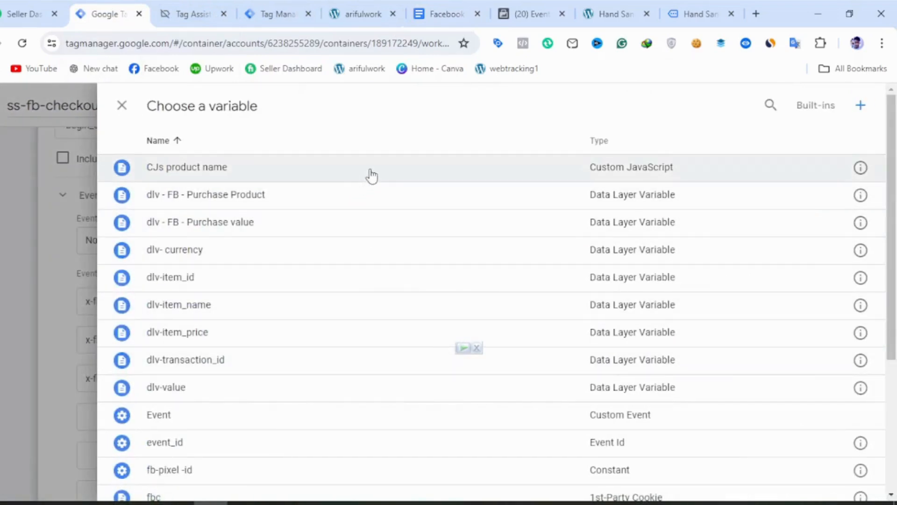
left_click(372, 177)
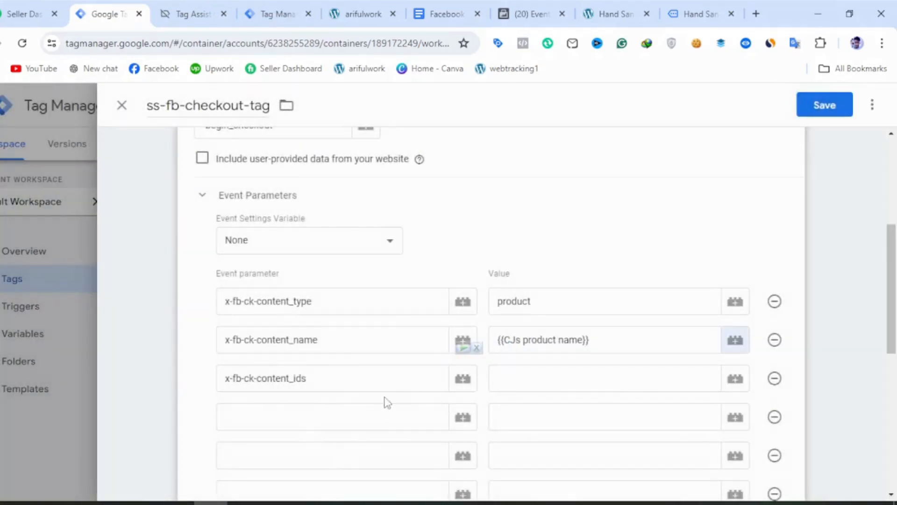
Assign the jsv - FB - Purchase Product - AR variable as the value of x-fb-ck-content_ids.
left_click(735, 379)
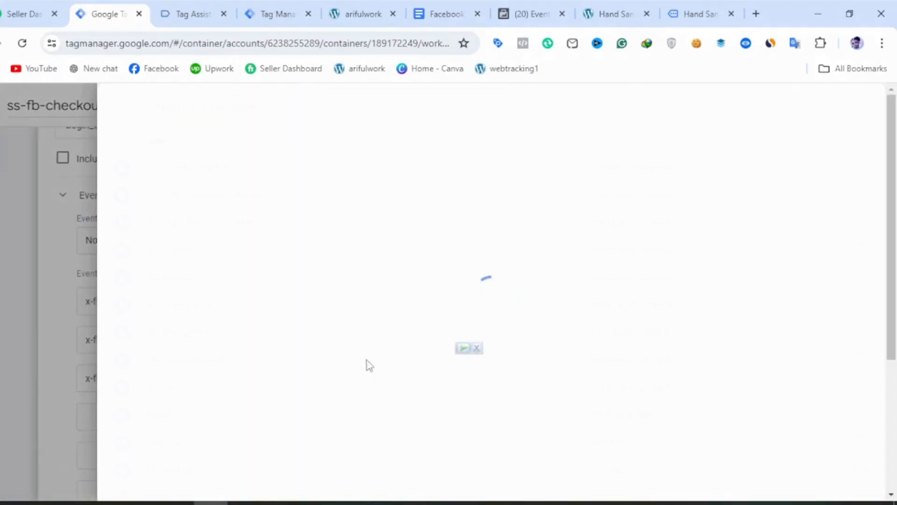
scroll(301, 252, "down", 3)
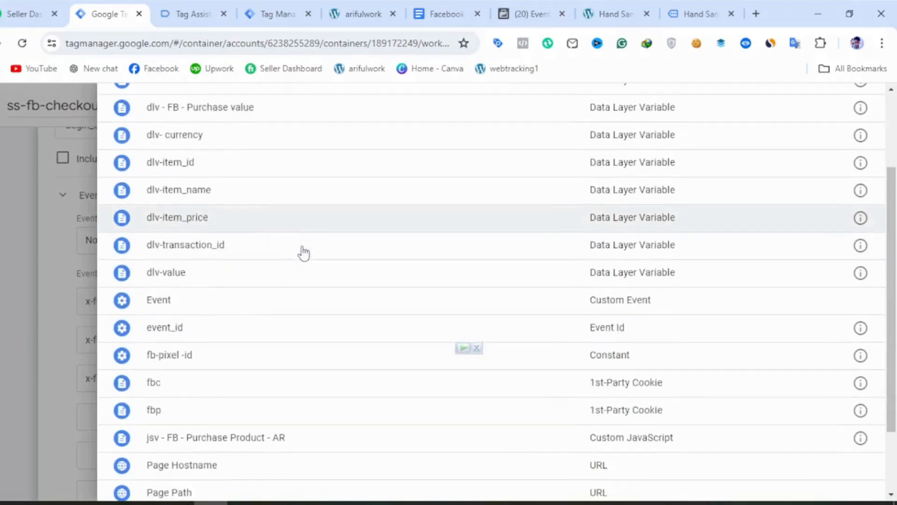
scroll(306, 241, "up", 2)
scroll(306, 241, "up", 1)
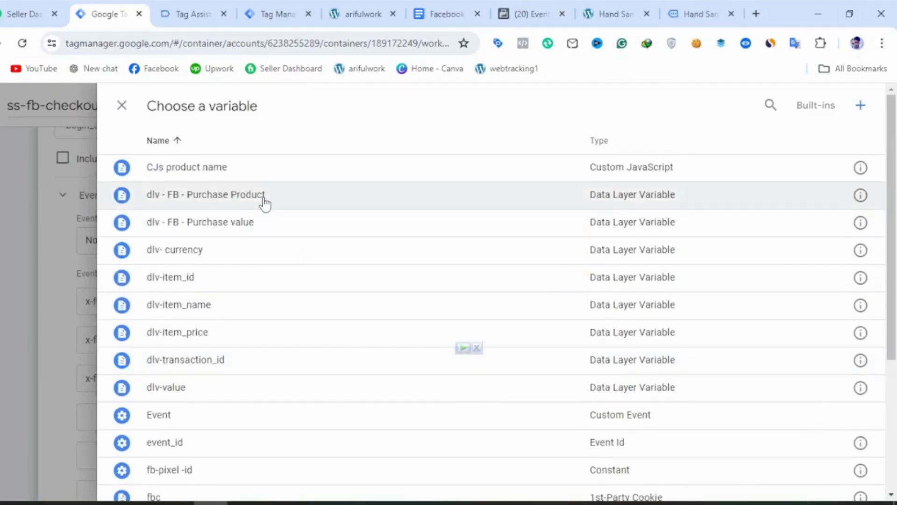
scroll(282, 301, "down", 4)
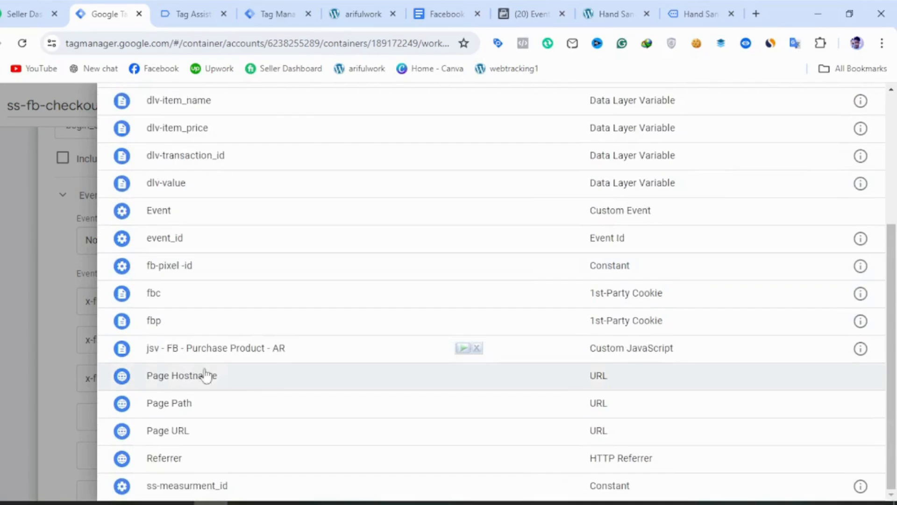
left_click(282, 352)
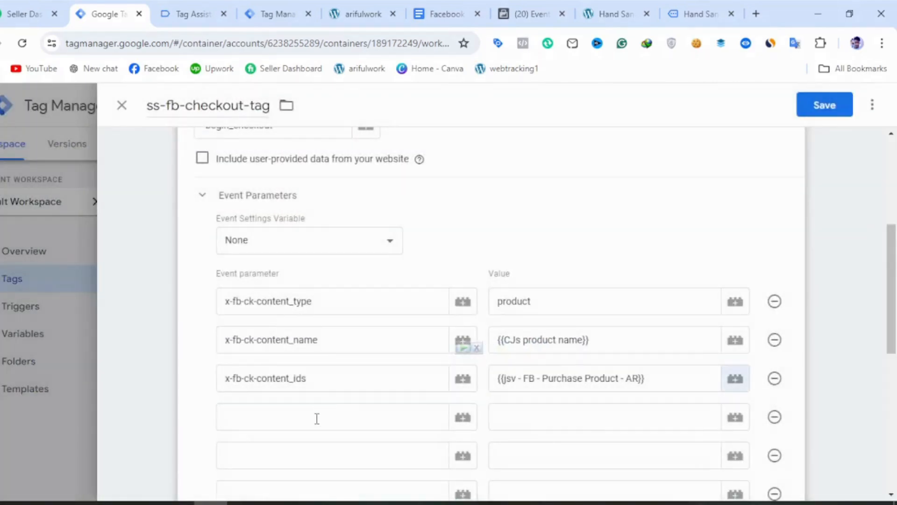
Add the value parameter copied from the notes document in the fourth row and assign it the dlv - FB - Purchase value variable.
left_click(317, 419)
left_click(457, 14)
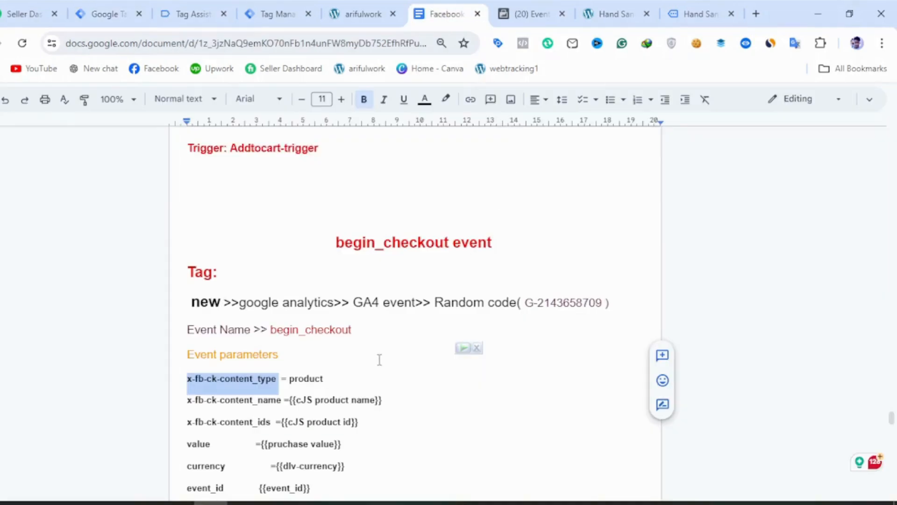
scroll(379, 363, "down", 2)
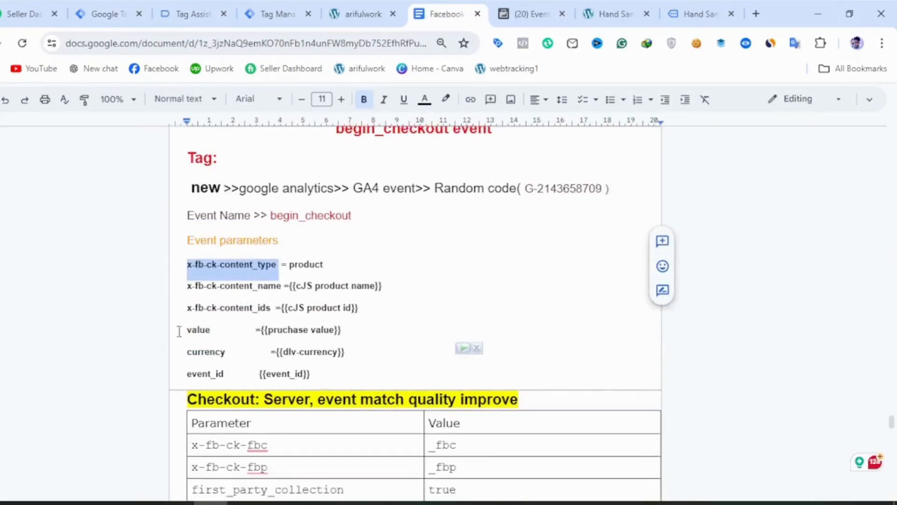
left_click_drag(179, 332, 219, 332)
key("ctrl+c")
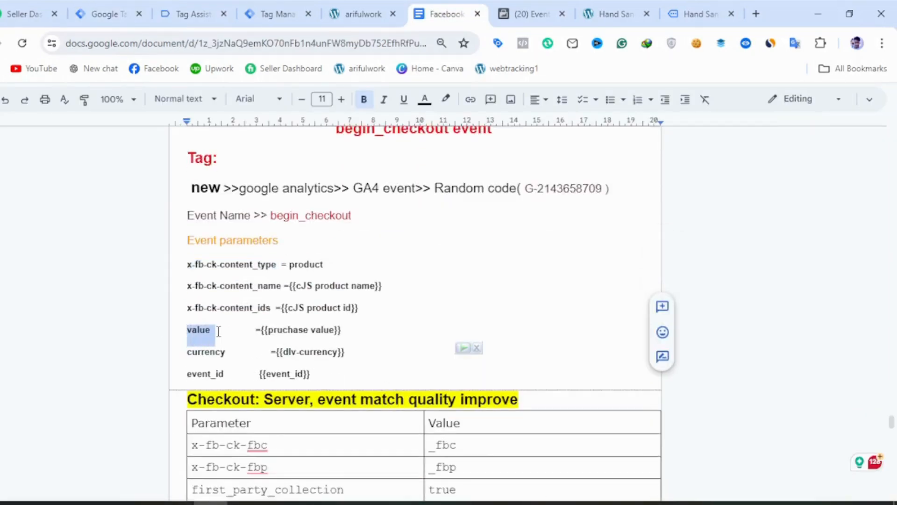
left_click(105, 14)
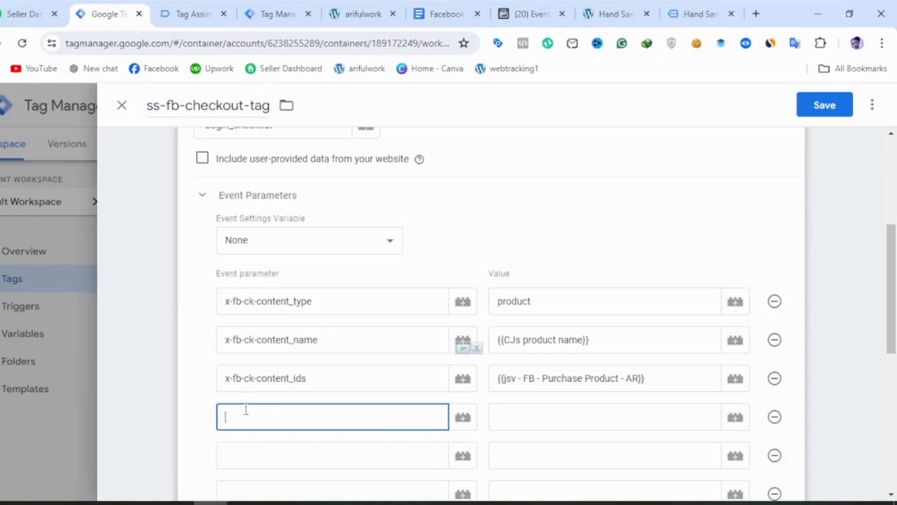
key("ctrl+v")
left_click(732, 426)
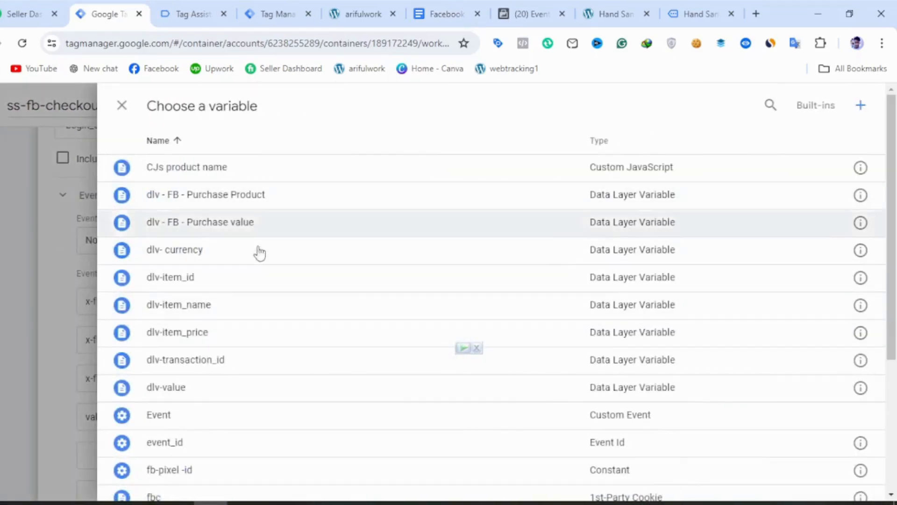
left_click(239, 224)
Add the currency parameter copied from the notes document in the fifth row and assign it the dlv- currency variable.
left_click(301, 456)
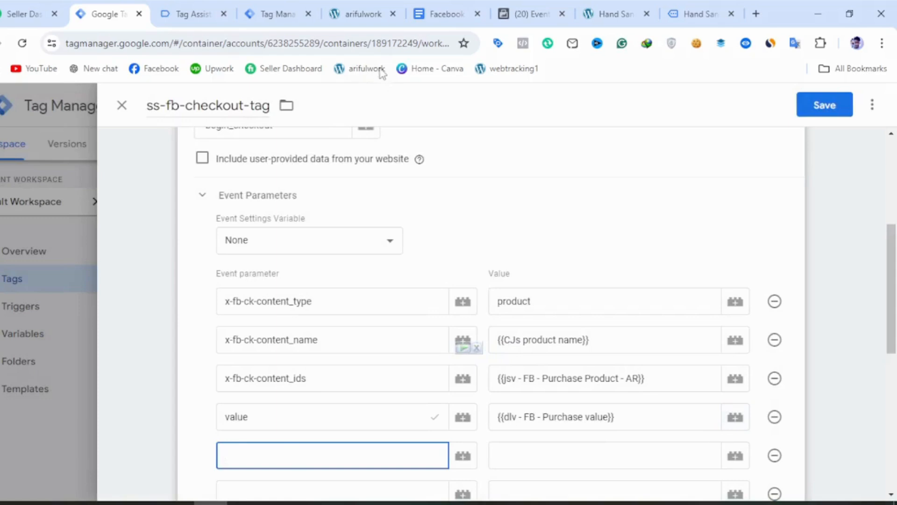
left_click(444, 13)
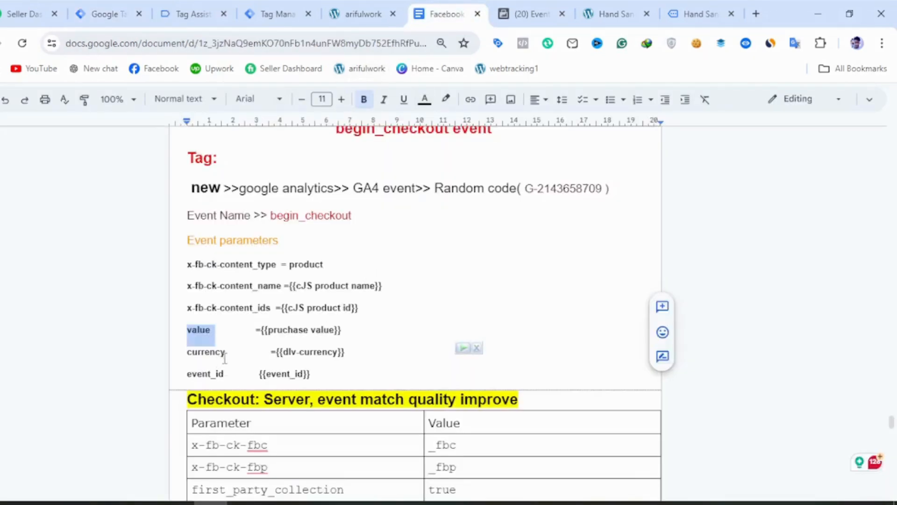
left_click_drag(225, 359, 185, 358)
key("ctrl+c")
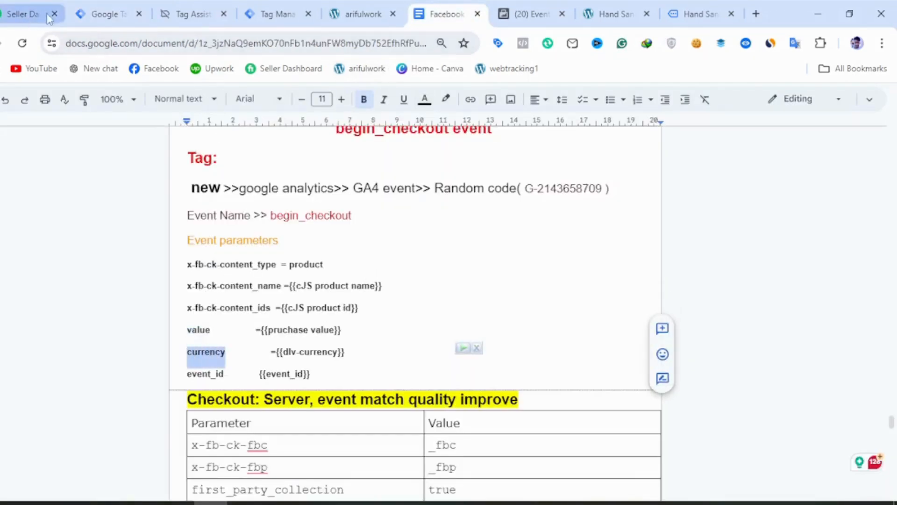
left_click(108, 13)
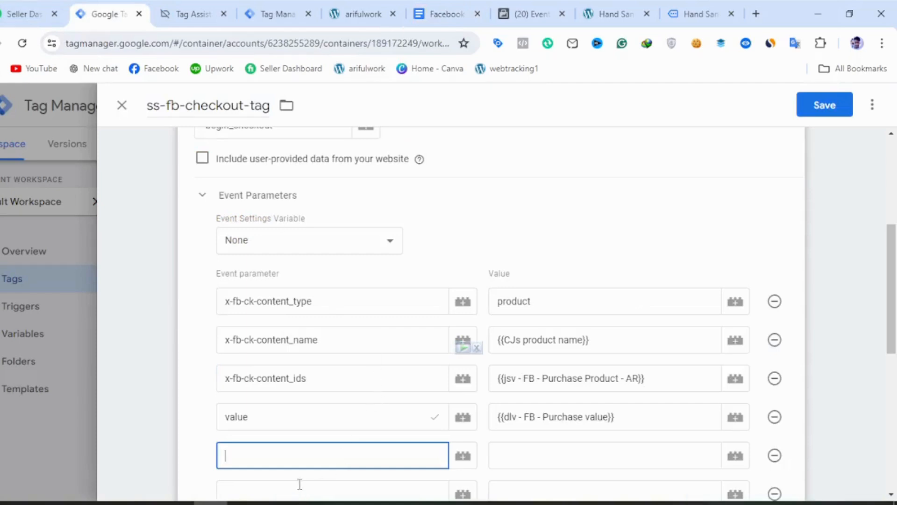
key("ctrl+v")
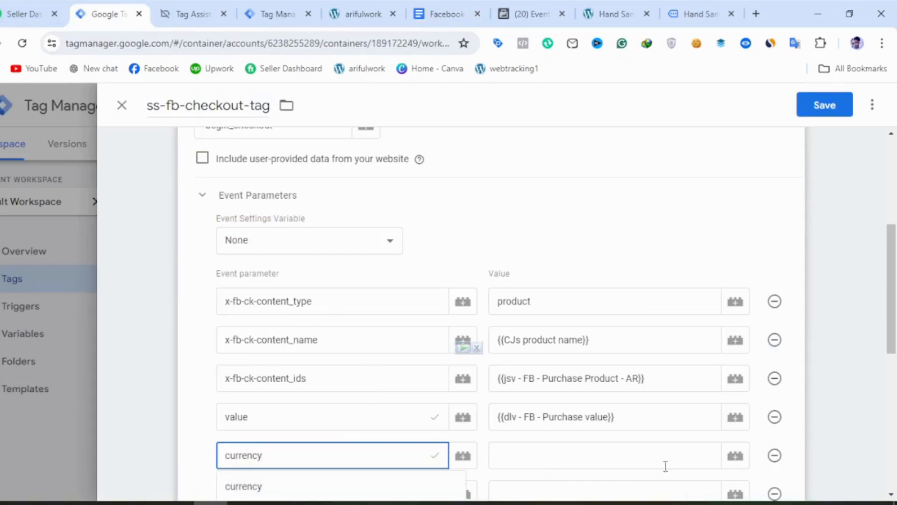
left_click(294, 489)
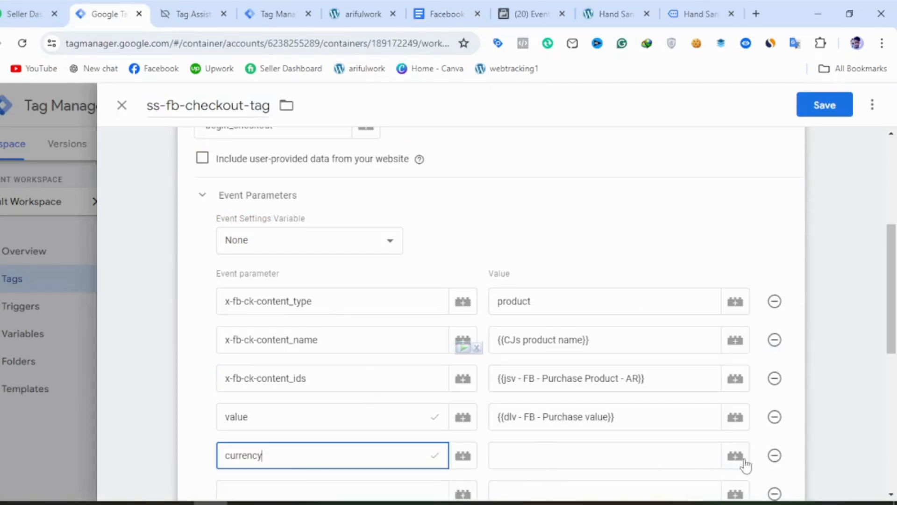
left_click(735, 457)
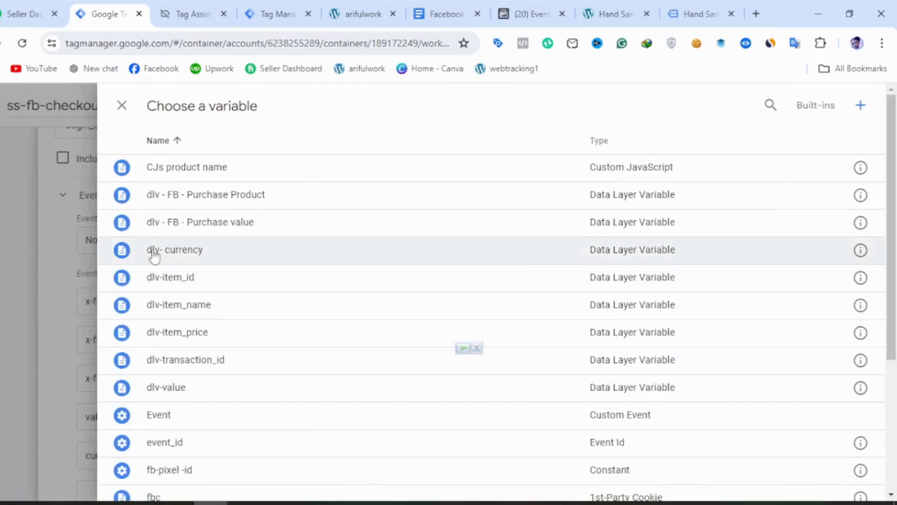
left_click(232, 251)
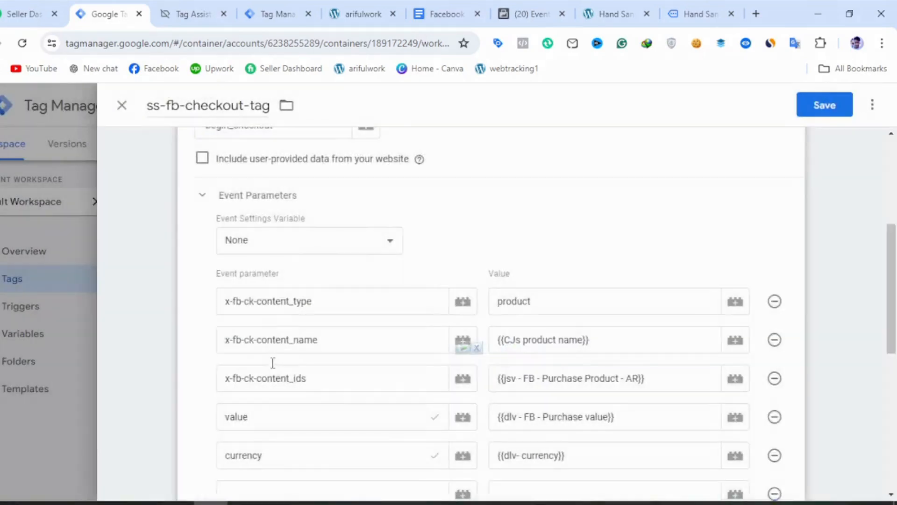
Add more parameter rows, enter event_id from the notes document in the sixth row and assign it the event_id variable.
scroll(274, 364, "down", 2)
left_click(251, 411)
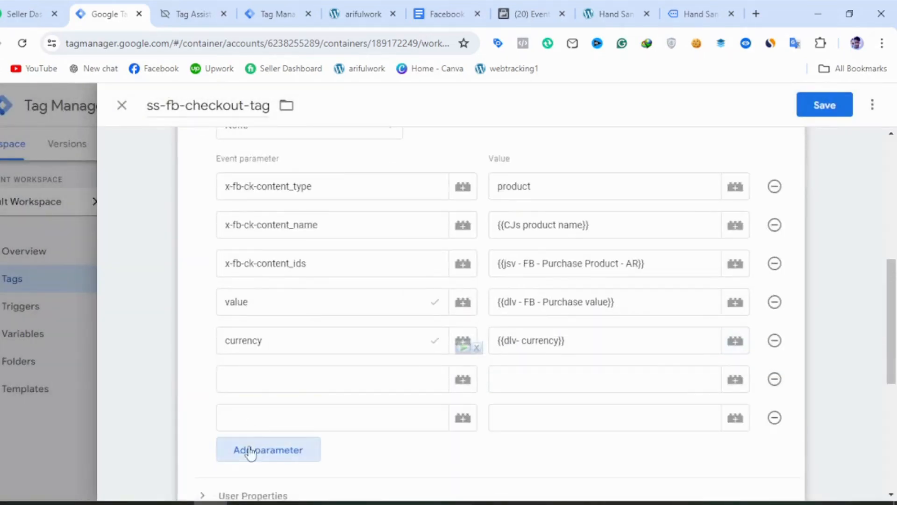
left_click(251, 448)
left_click(250, 379)
left_click(444, 14)
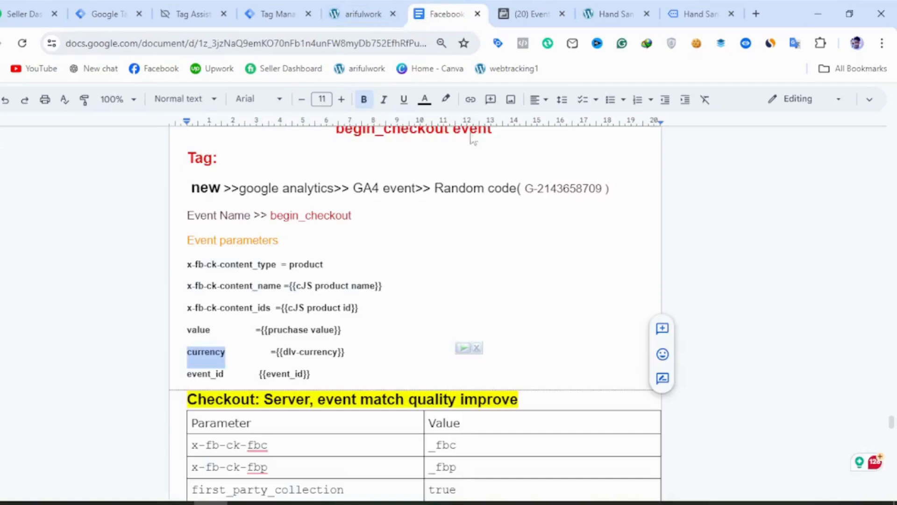
left_click_drag(226, 374, 189, 368)
key("ctrl+c")
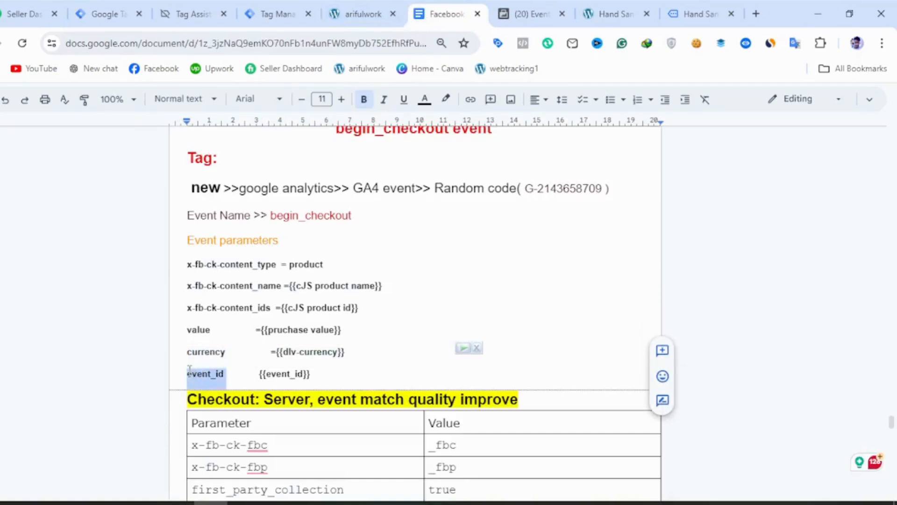
left_click(107, 14)
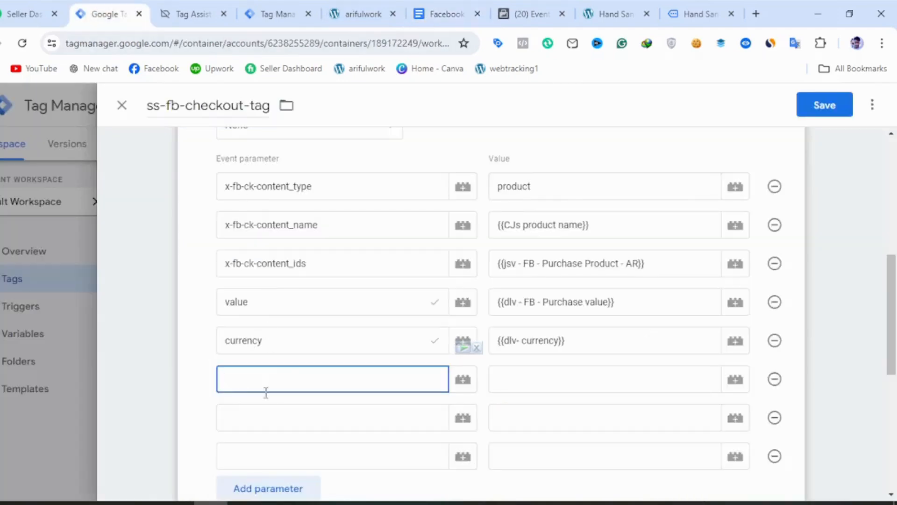
key("ctrl+v")
left_click(577, 381)
left_click(733, 384)
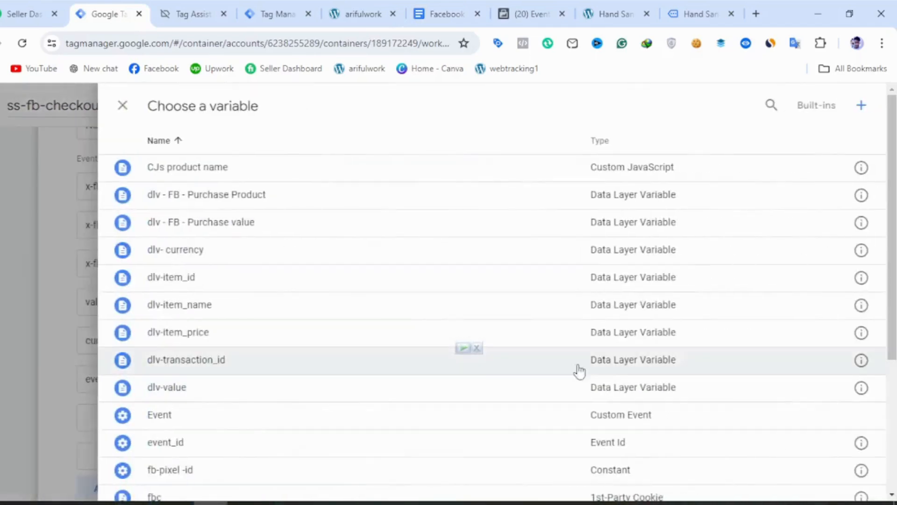
left_click(311, 448)
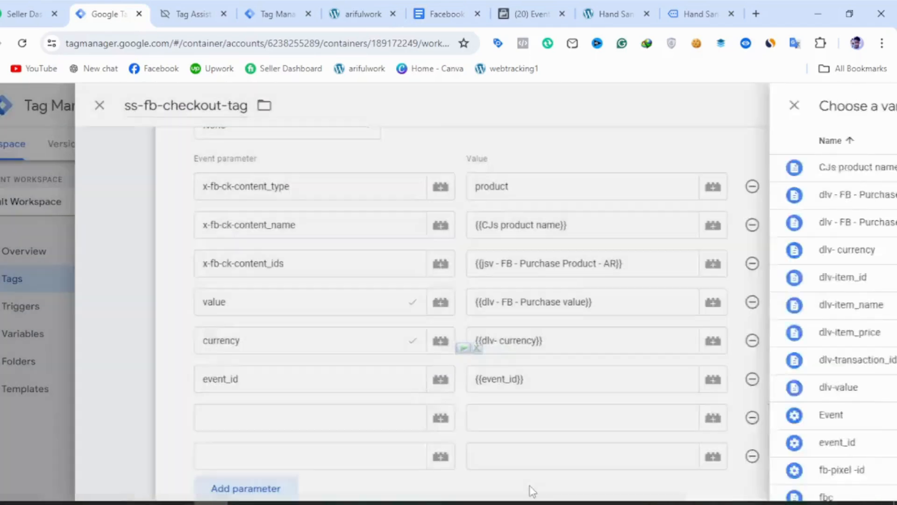
Add the x-fb-ck-fbc parameter copied from the notes document's checkout table and assign it the fbc cookie variable.
left_click(343, 425)
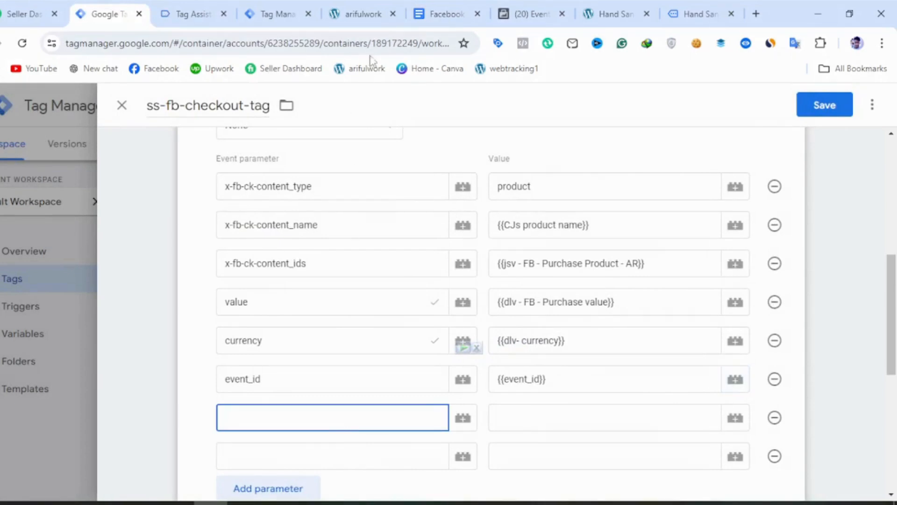
left_click(445, 20)
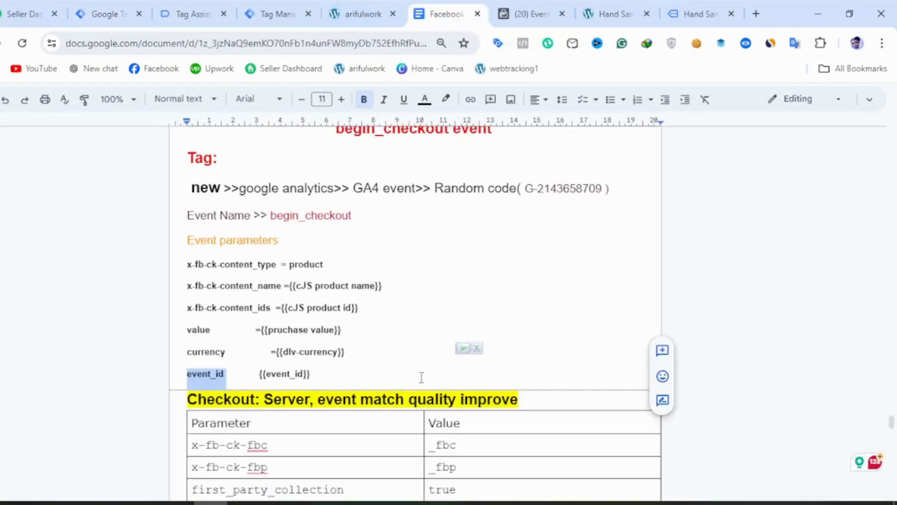
scroll(421, 378, "down", 3)
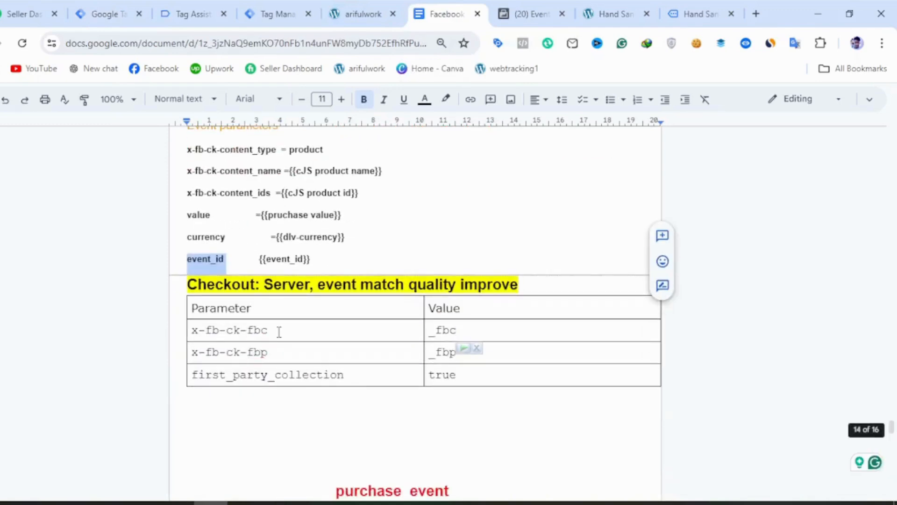
left_click_drag(270, 330, 195, 331)
key("ctrl+c")
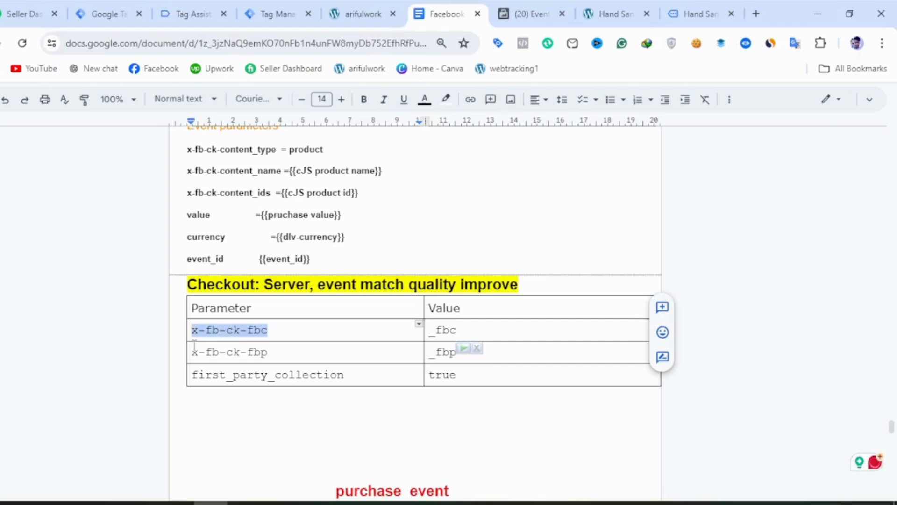
left_click(108, 14)
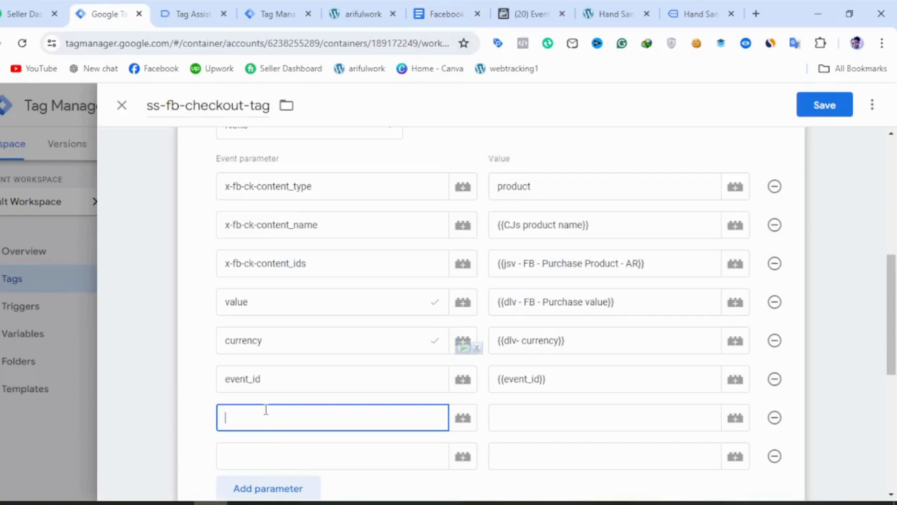
key("ctrl+v")
left_click(737, 421)
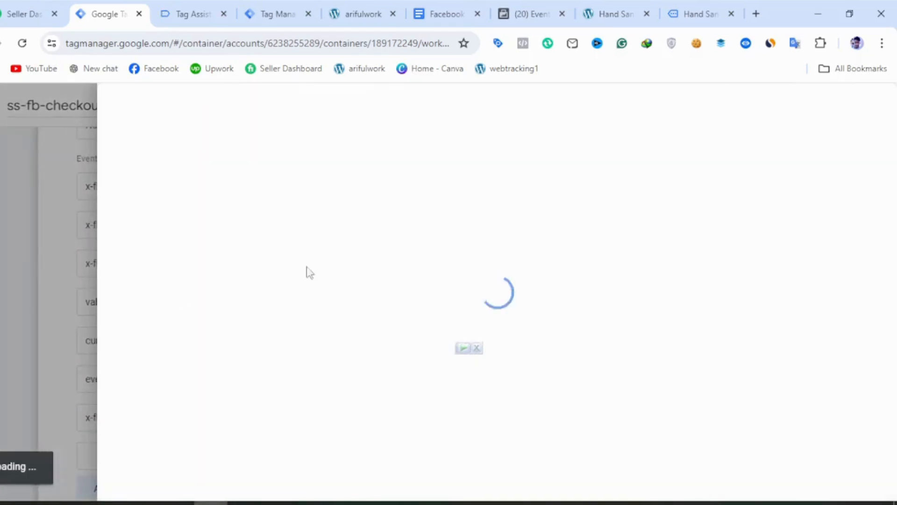
scroll(173, 395, "down", 3)
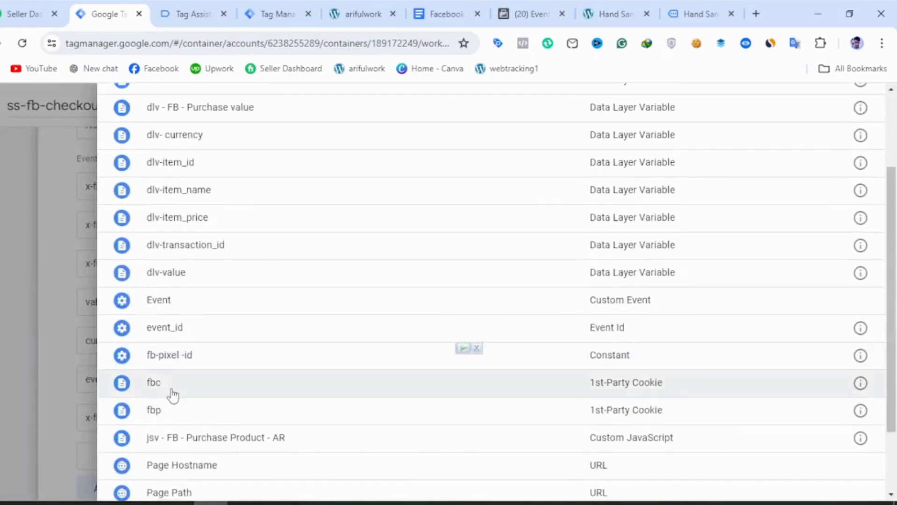
left_click(173, 395)
Name the eighth event parameter x-fb-ck-fbp and assign it the fbp cookie variable.
left_click(333, 454)
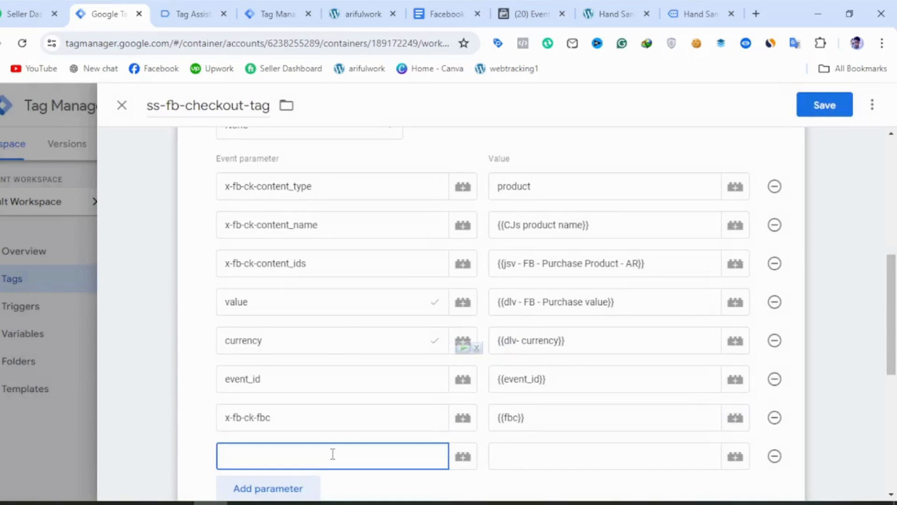
type("x-fb-ck-fbc")
key("BackSpace")
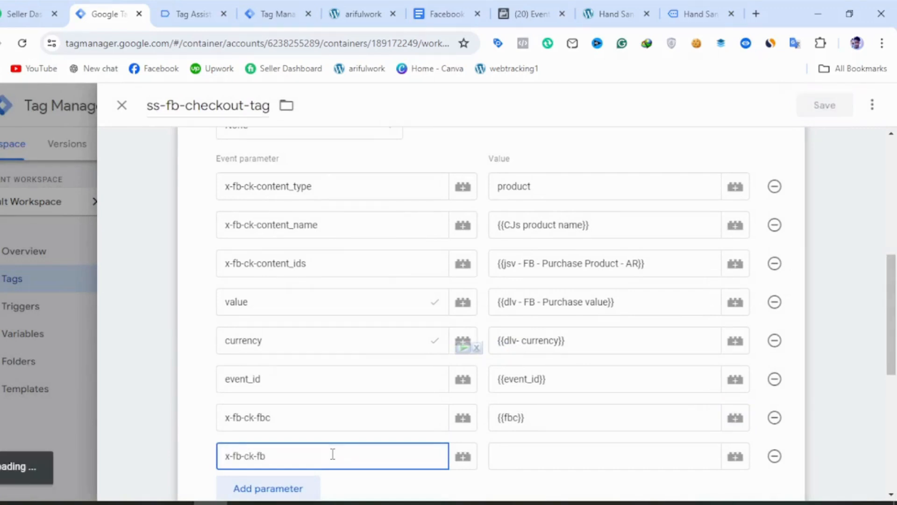
left_click(611, 463)
left_click(736, 458)
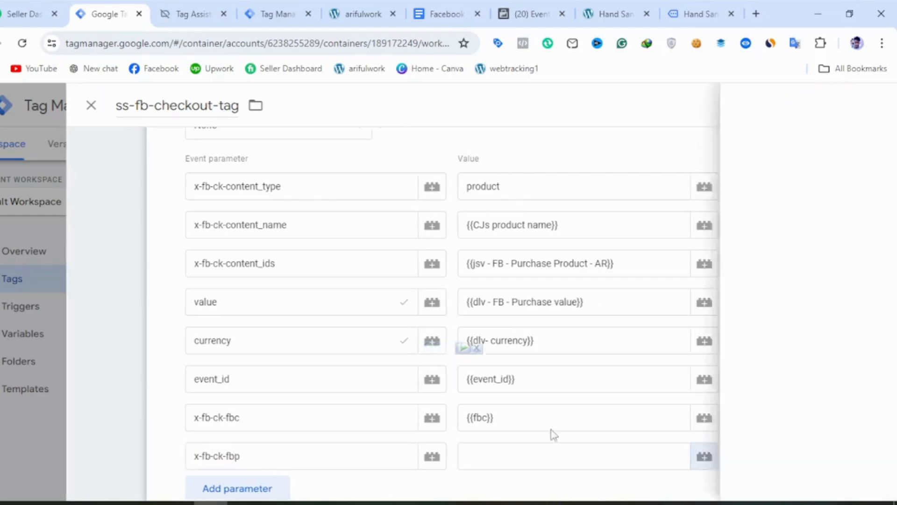
scroll(267, 423, "down", 3)
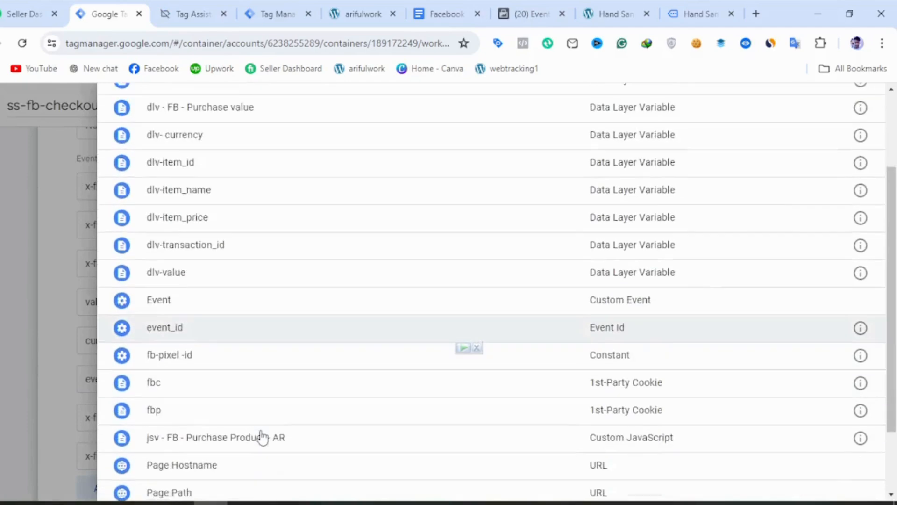
left_click(217, 411)
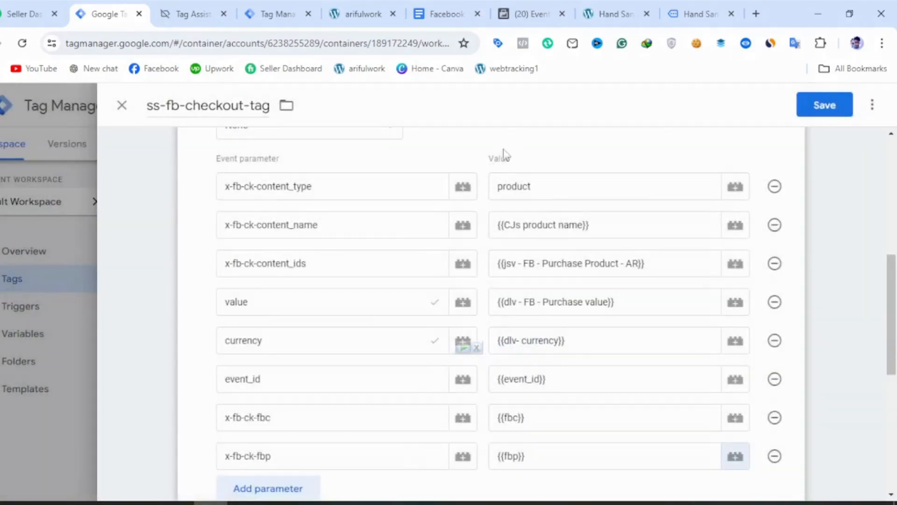
Add a first_party_collection parameter from the notes document with the value ture, and check the notes for any further checkout parameters.
scroll(340, 397, "down", 3)
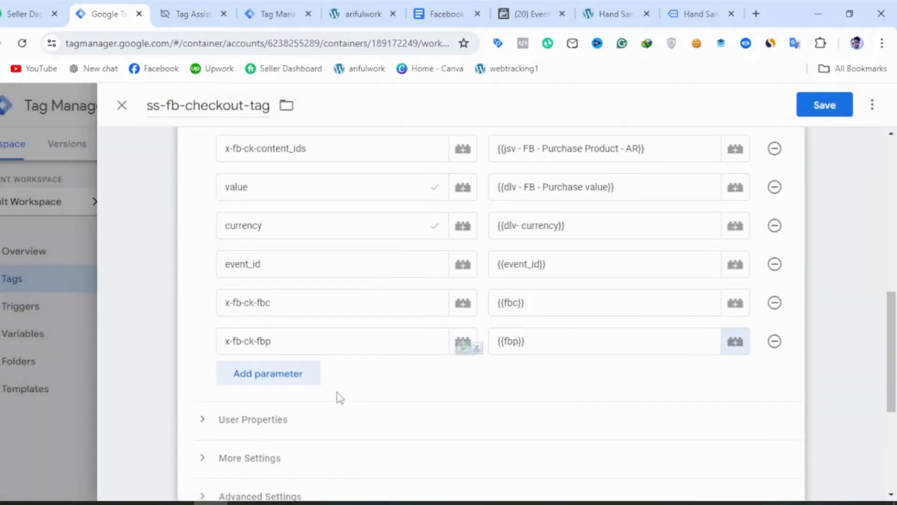
left_click(310, 380)
left_click(457, 14)
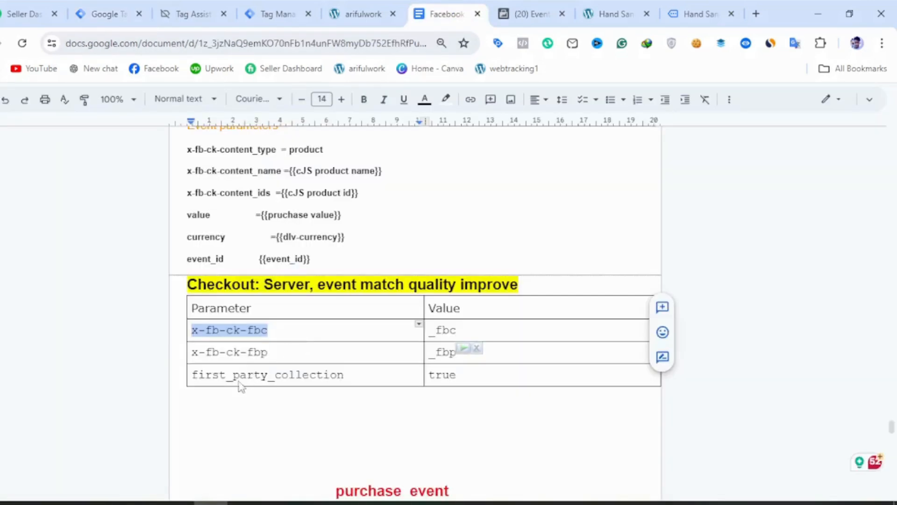
left_click_drag(348, 377, 177, 379)
key("ctrl+c")
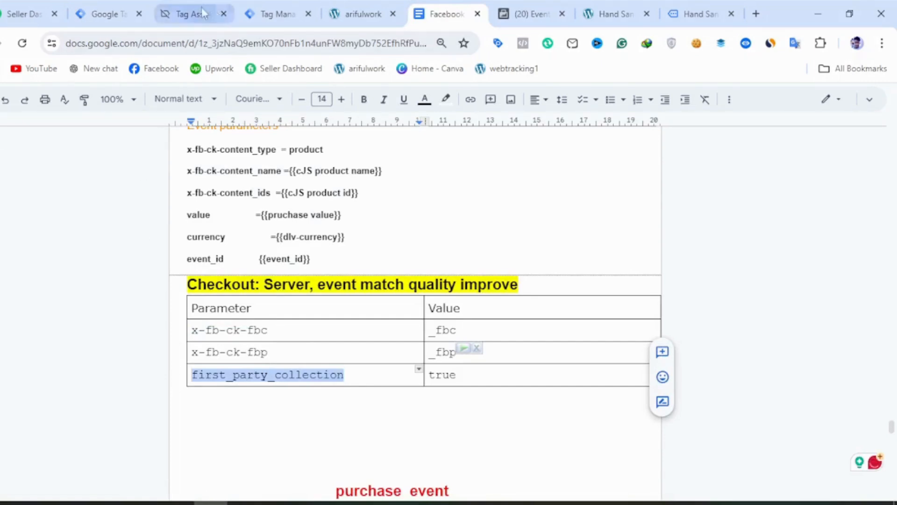
left_click(88, 13)
left_click(263, 382)
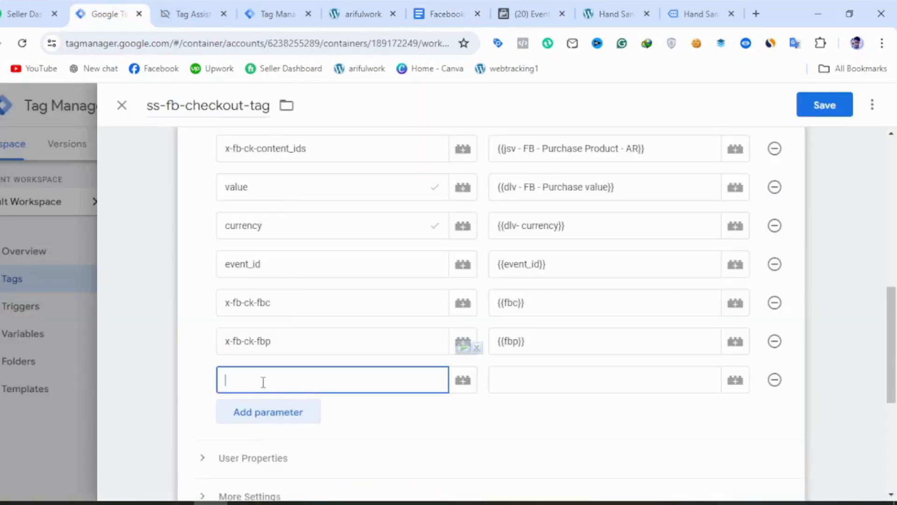
key("ctrl+v")
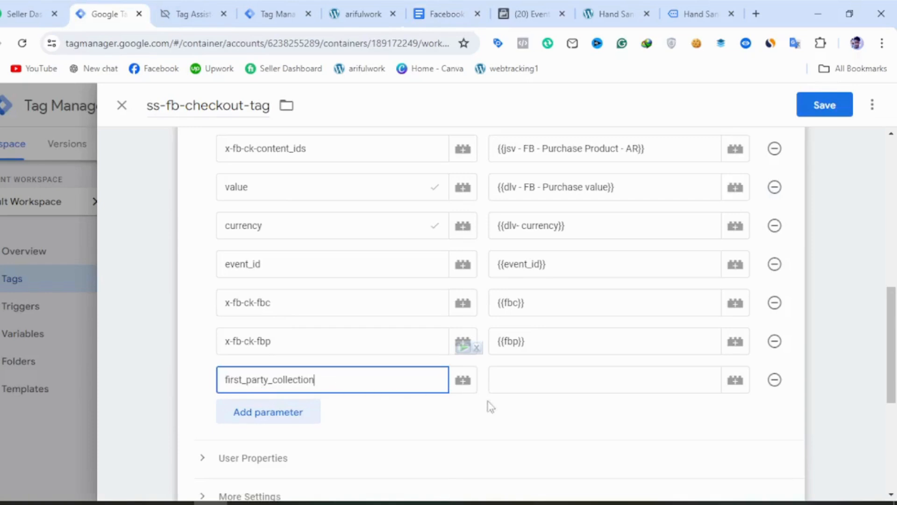
left_click(536, 383)
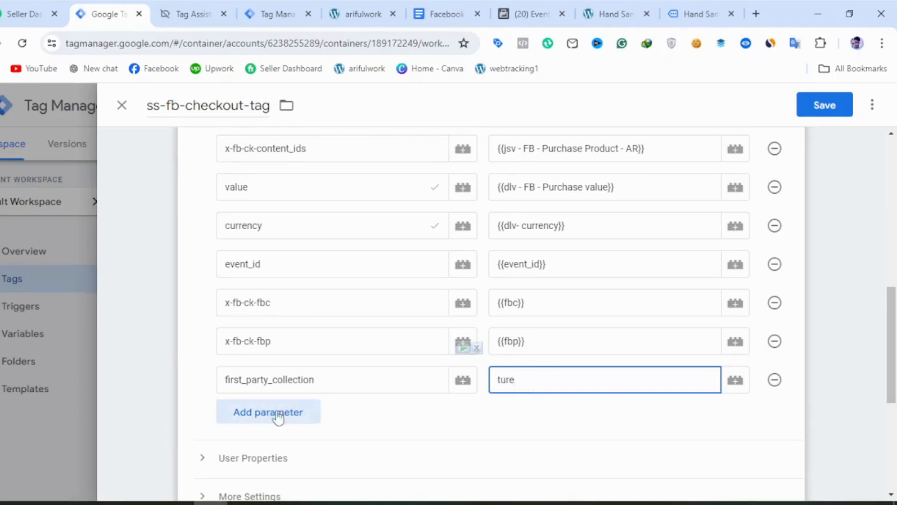
left_click(430, 19)
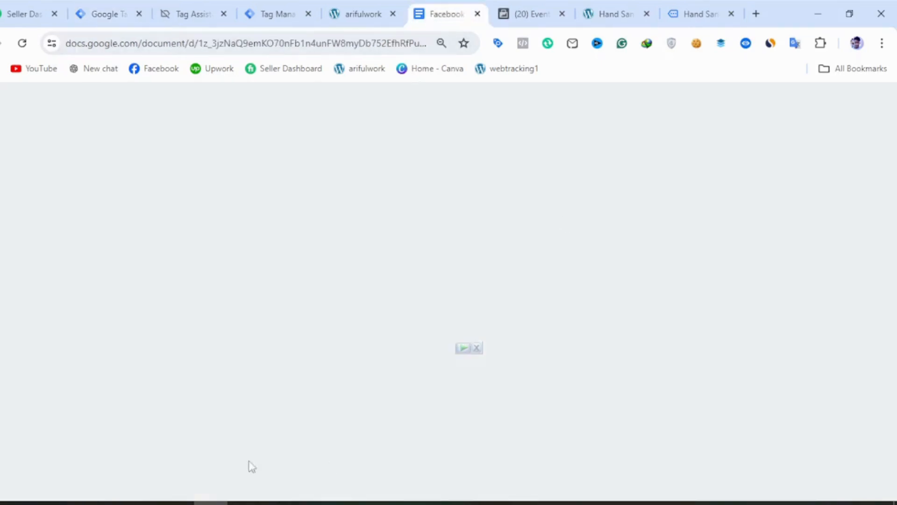
scroll(327, 430, "down", 3)
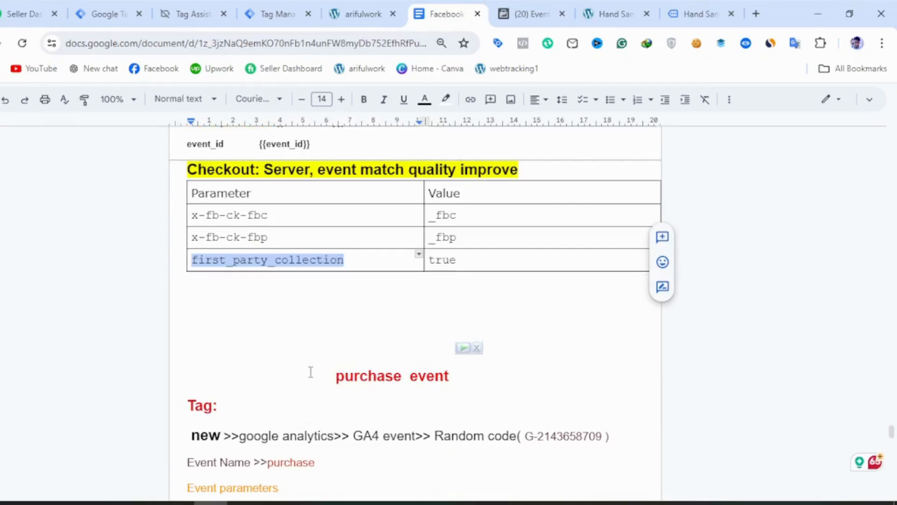
left_click(93, 14)
scroll(296, 449, "down", 5)
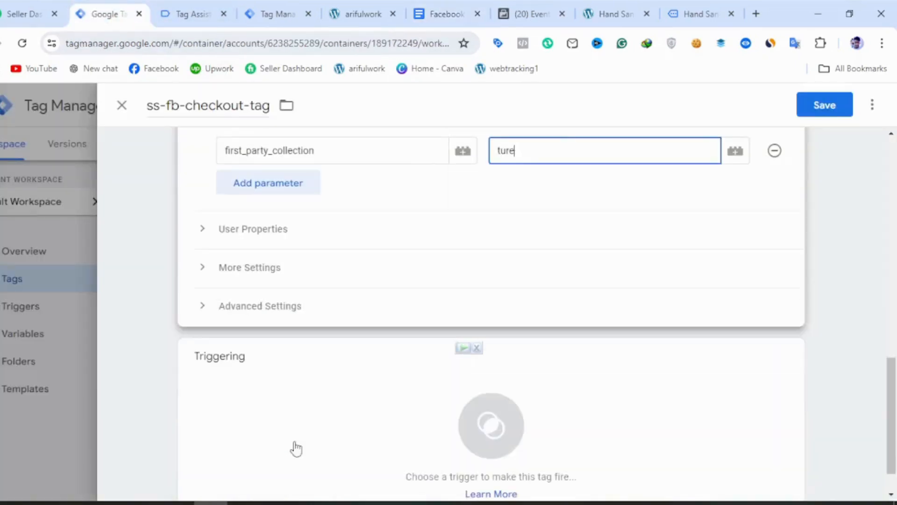
Assign Checkout-Trigger as the firing trigger of ss-fb-checkout-tag, check its event parameters and save the tag.
left_click(467, 444)
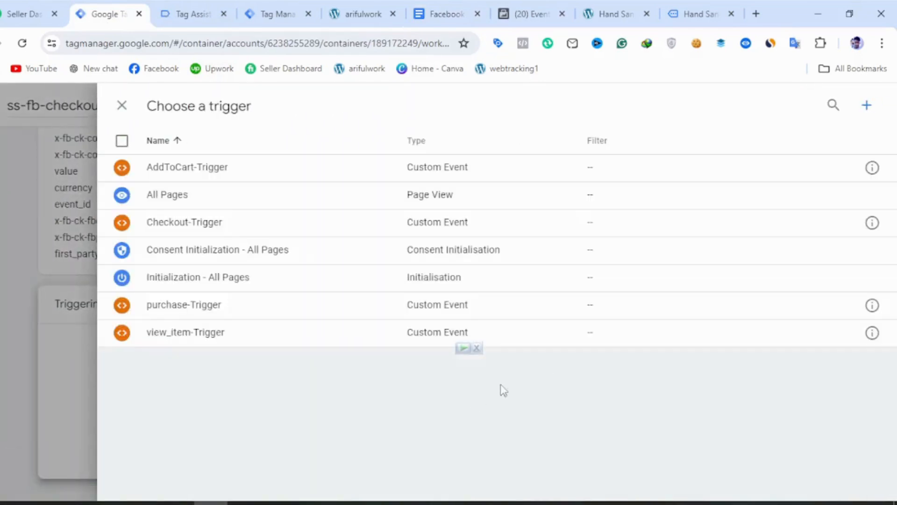
left_click(192, 230)
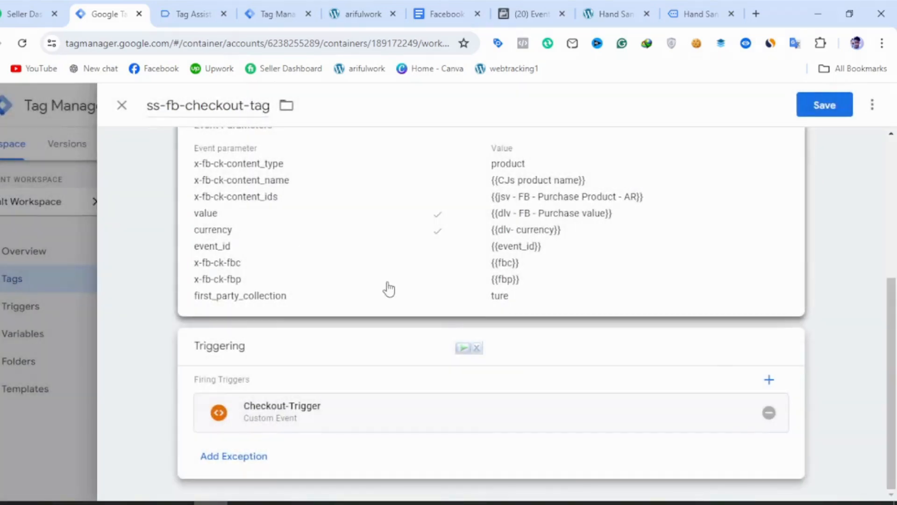
scroll(443, 295, "up", 5)
scroll(444, 304, "down", 2)
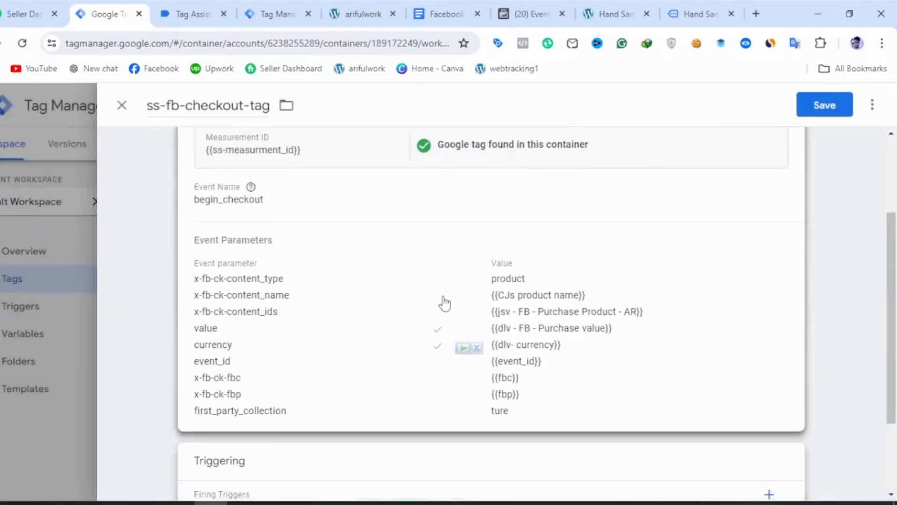
left_click(820, 111)
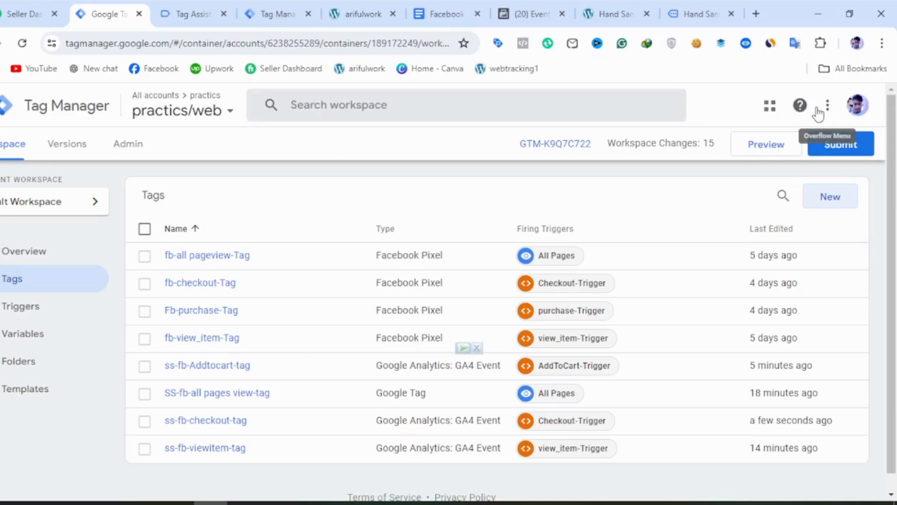
Make a copy of ss-fb-checkout-tag and name the copy ss-fb-purchase-tag.
left_click(237, 421)
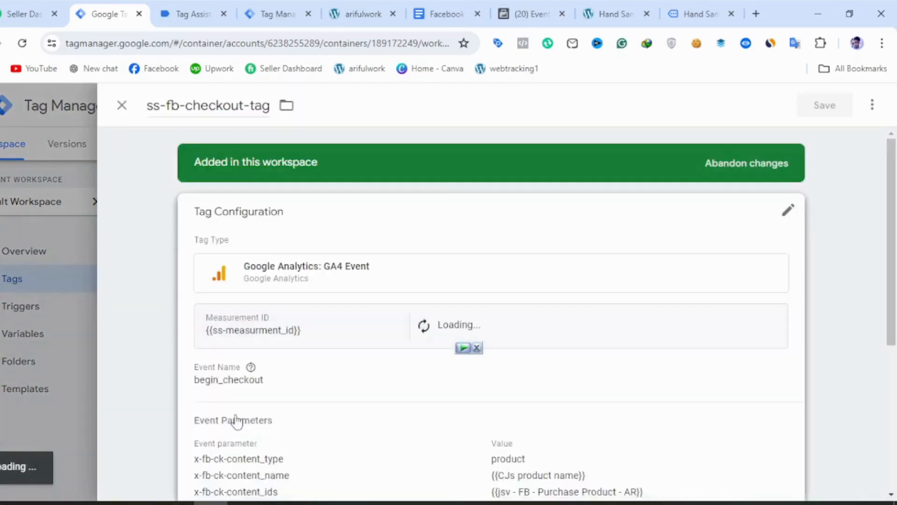
left_click(872, 105)
left_click(824, 136)
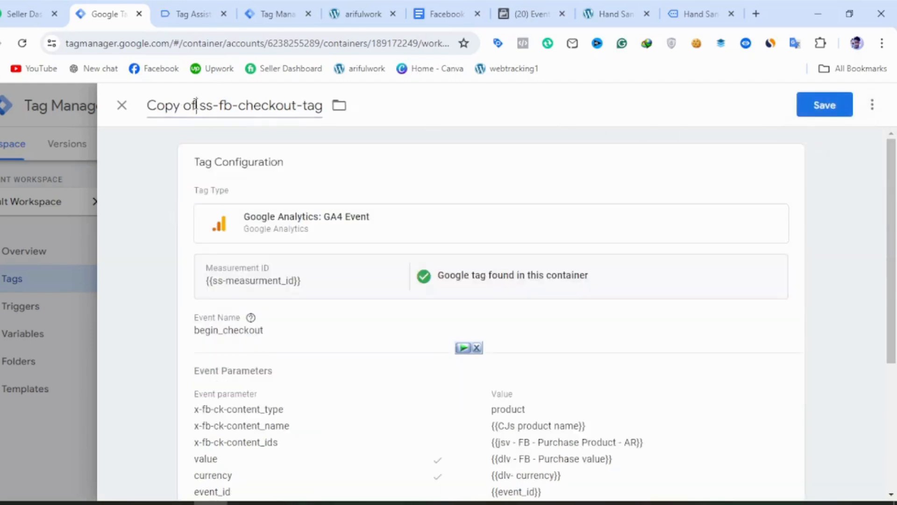
left_click_drag(197, 100, 146, 123)
key("BackSpace")
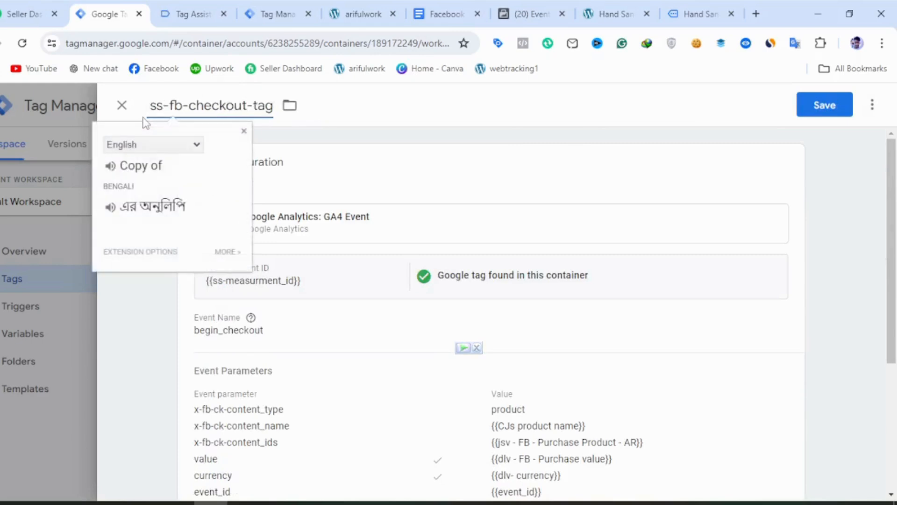
left_click_drag(188, 106, 249, 100)
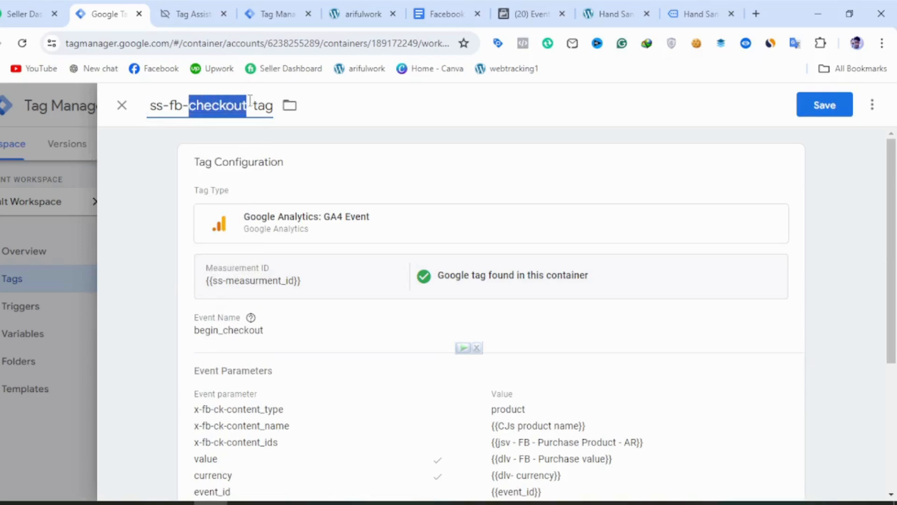
type("pur")
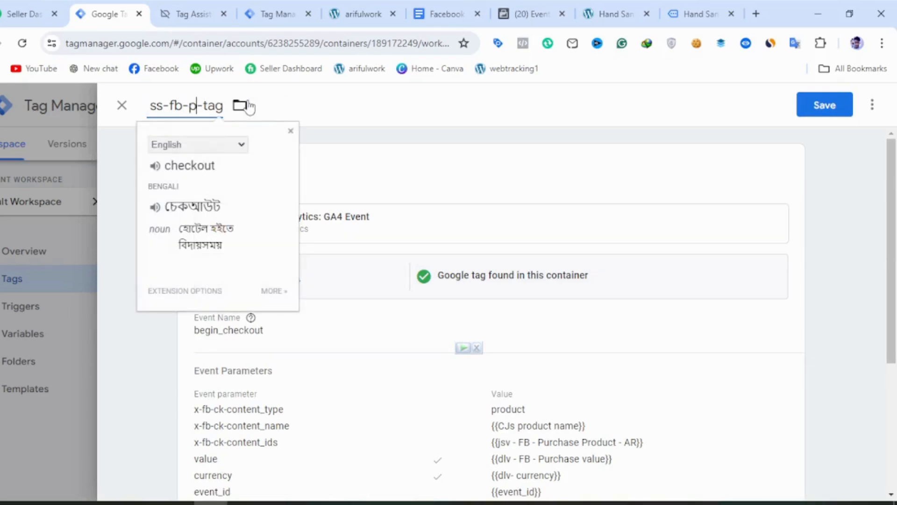
type("case")
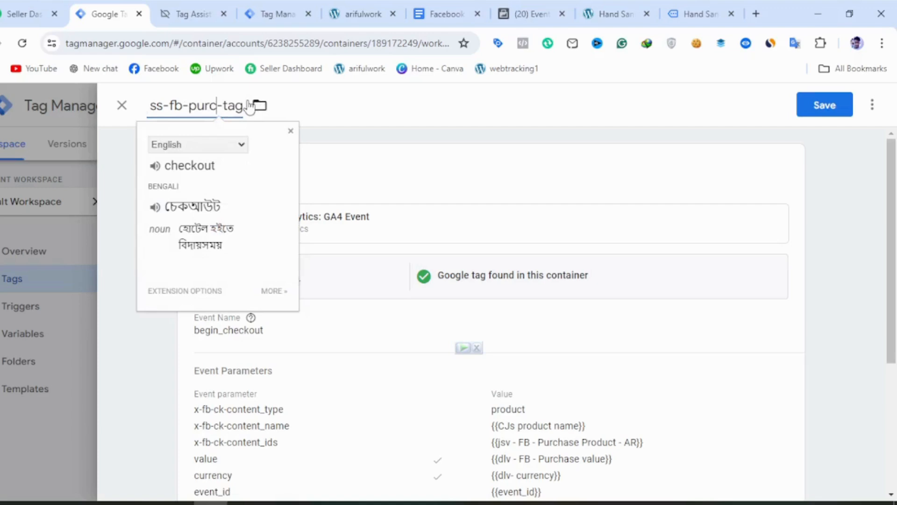
key("BackSpace")
key("BackSpace")
key("BackSpace")
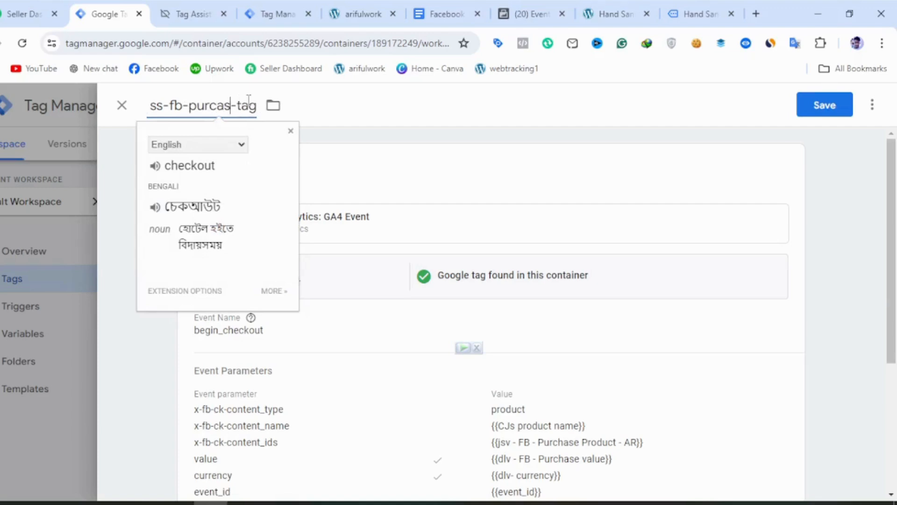
type("hase")
Replace the event name of ss-fb-purchase-tag with purchase, copied from the purchase event section of the notes document.
left_click(501, 224)
left_click_drag(279, 369, 193, 362)
left_click(444, 13)
scroll(306, 321, "down", 5)
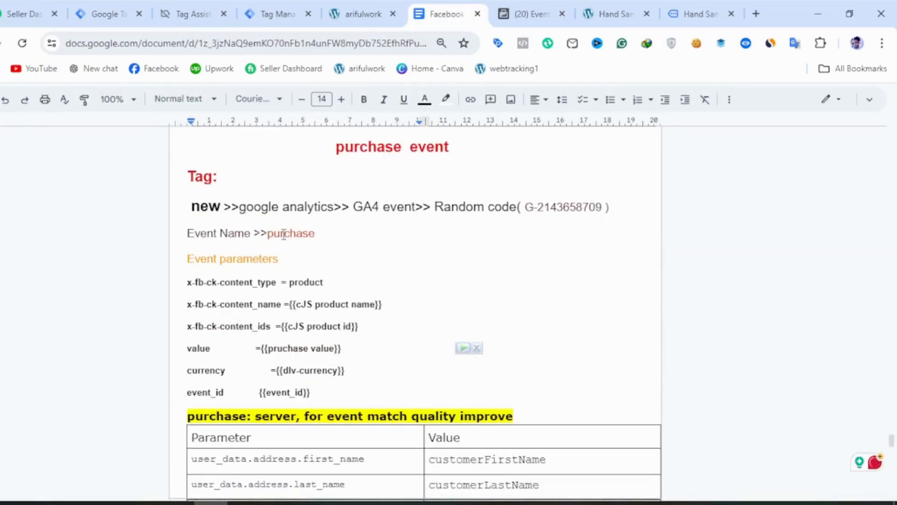
double_click(283, 235)
key("ctrl+c")
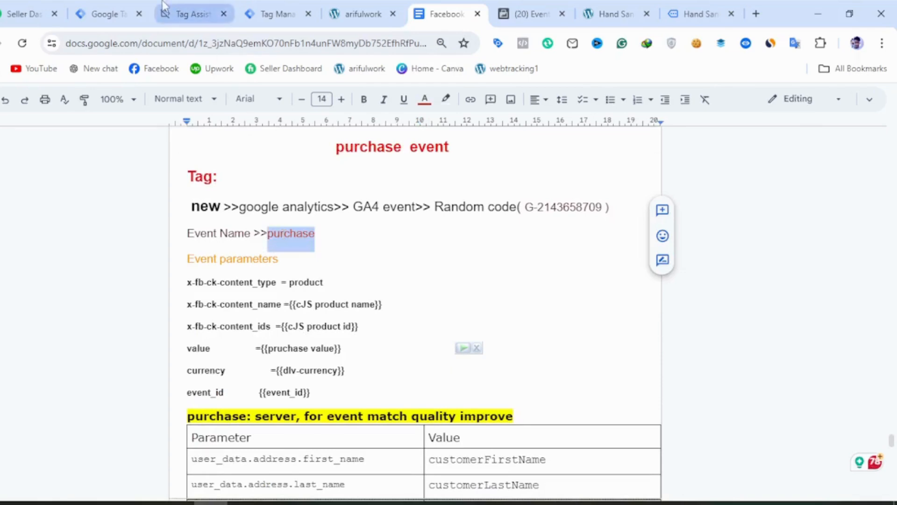
left_click(106, 6)
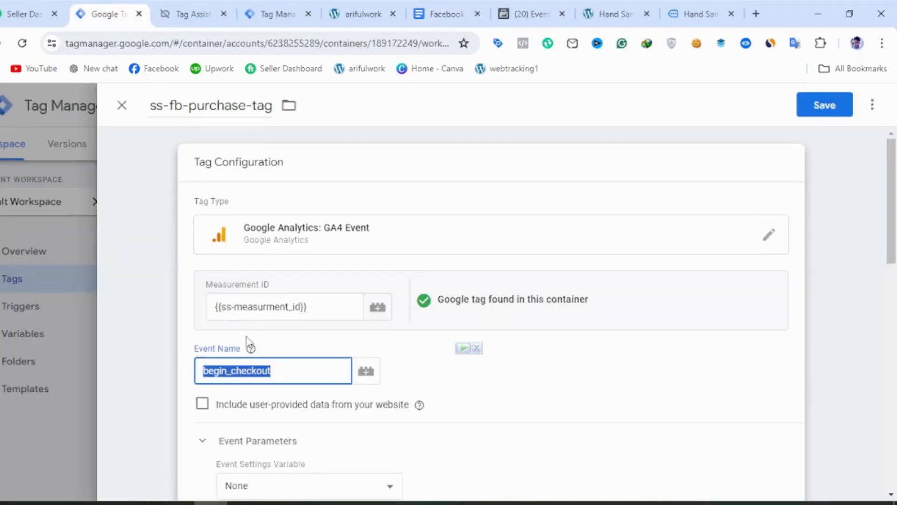
key("ctrl+v")
left_click(371, 422)
Replace the Checkout-Trigger on ss-fb-purchase-tag with purchase-Trigger and save the tag.
scroll(373, 423, "down", 2)
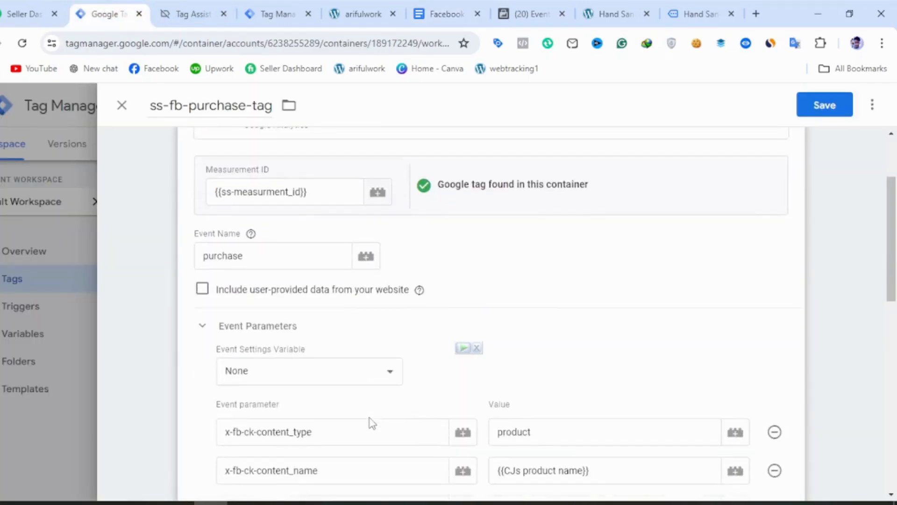
scroll(355, 421, "down", 4)
scroll(406, 374, "down", 4)
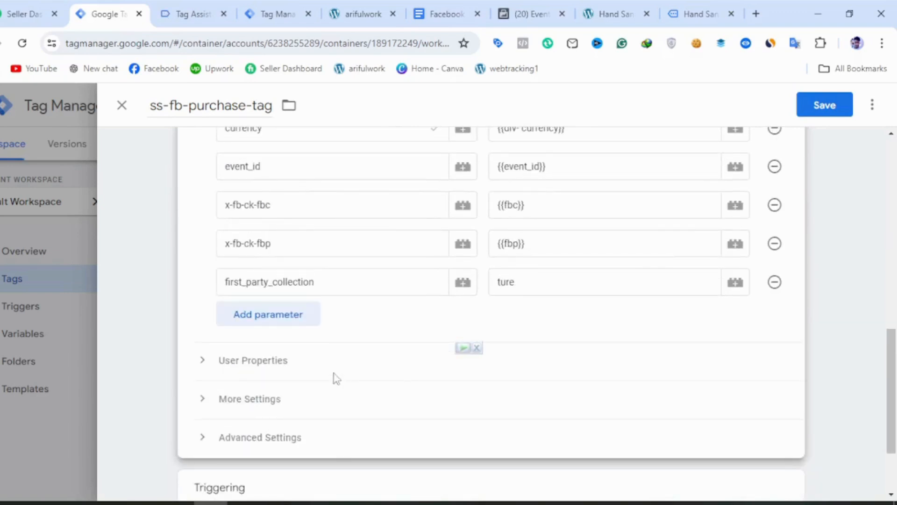
scroll(355, 369, "down", 2)
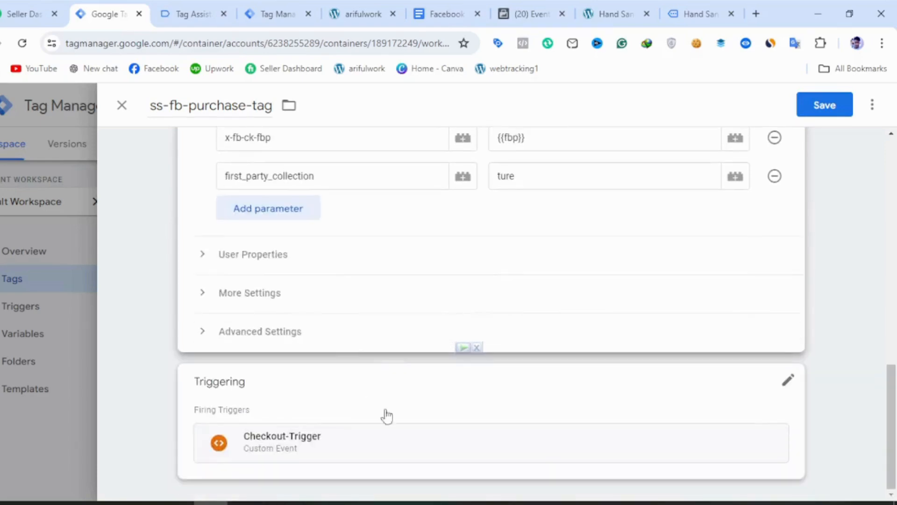
left_click(791, 387)
left_click(771, 413)
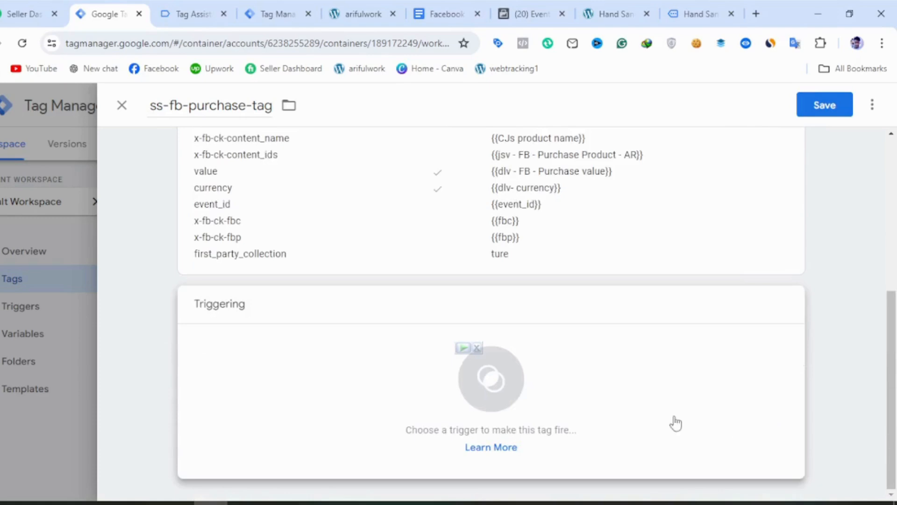
left_click(388, 363)
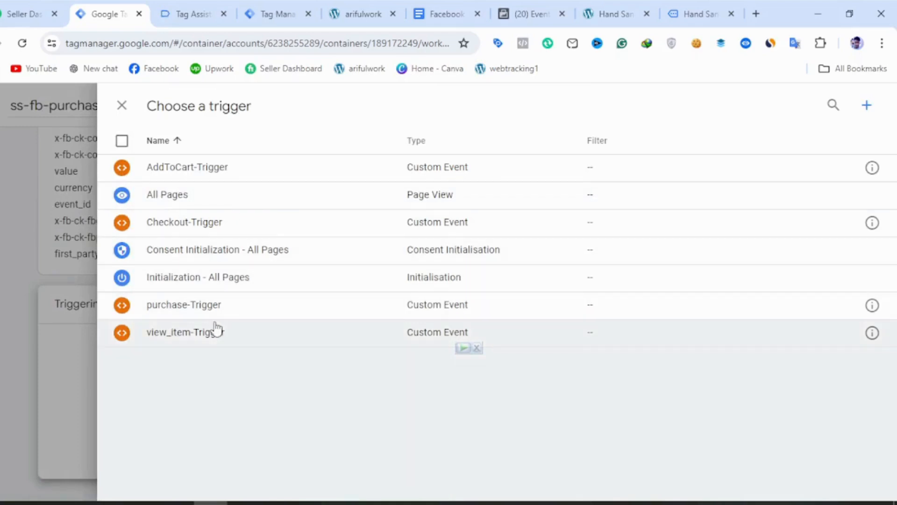
left_click(217, 314)
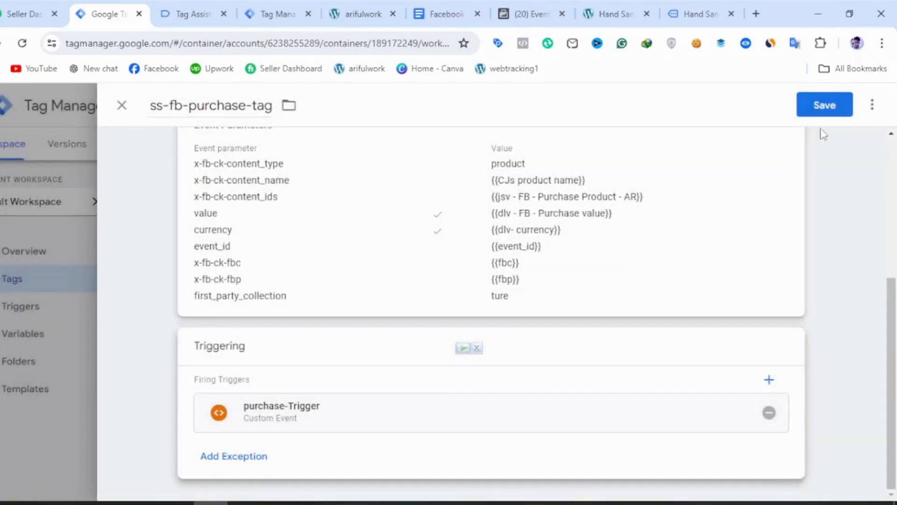
left_click(824, 111)
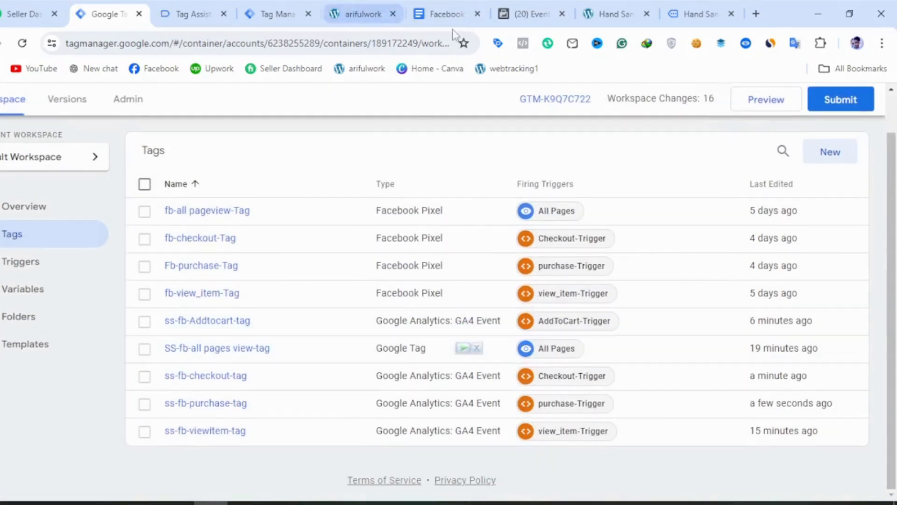
Review the purchase parameter table and the instructions that follow it in the notes document.
left_click(444, 14)
scroll(449, 327, "down", 3)
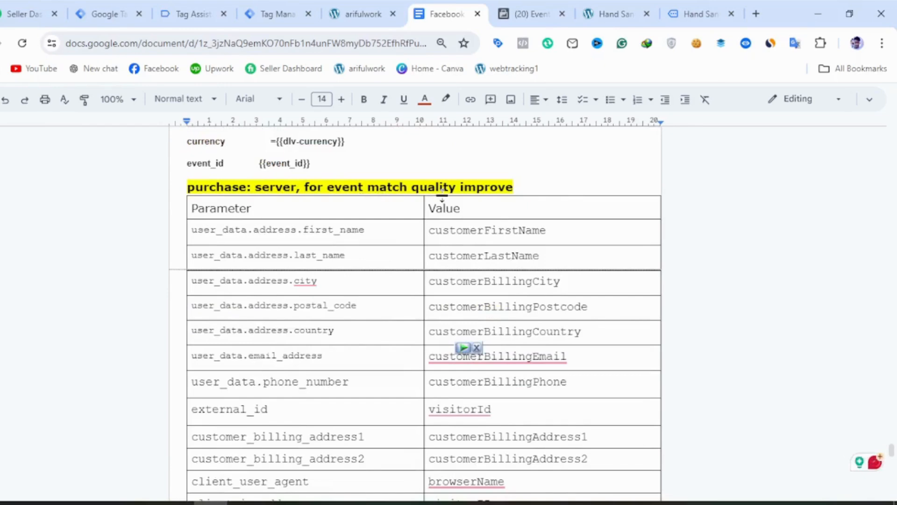
scroll(445, 318, "down", 5)
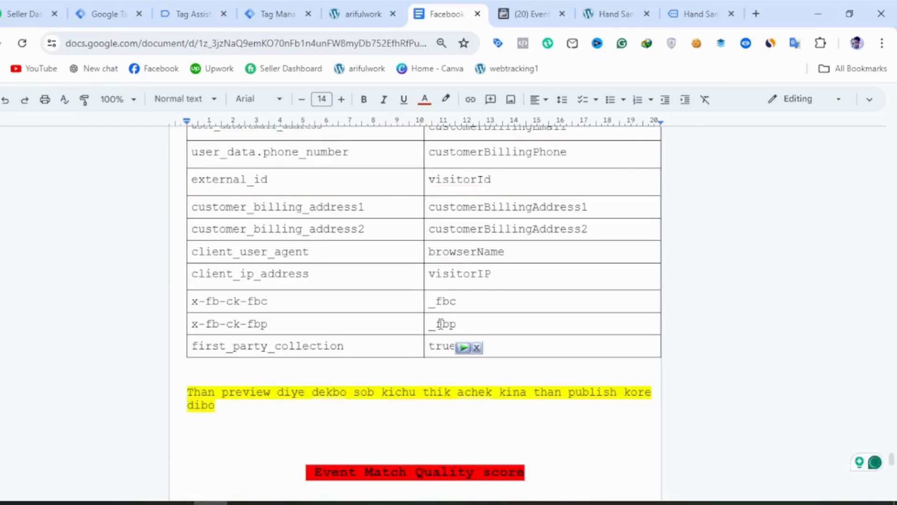
scroll(471, 333, "down", 5)
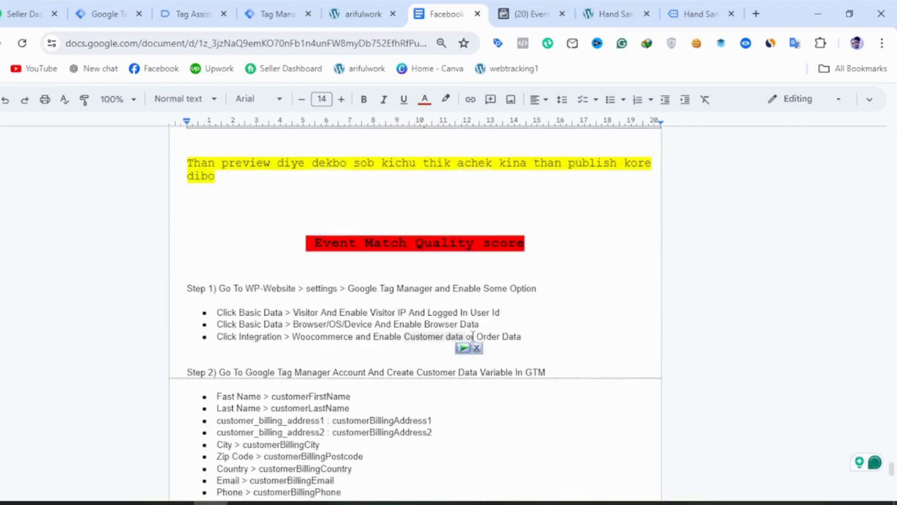
scroll(467, 348, "down", 15)
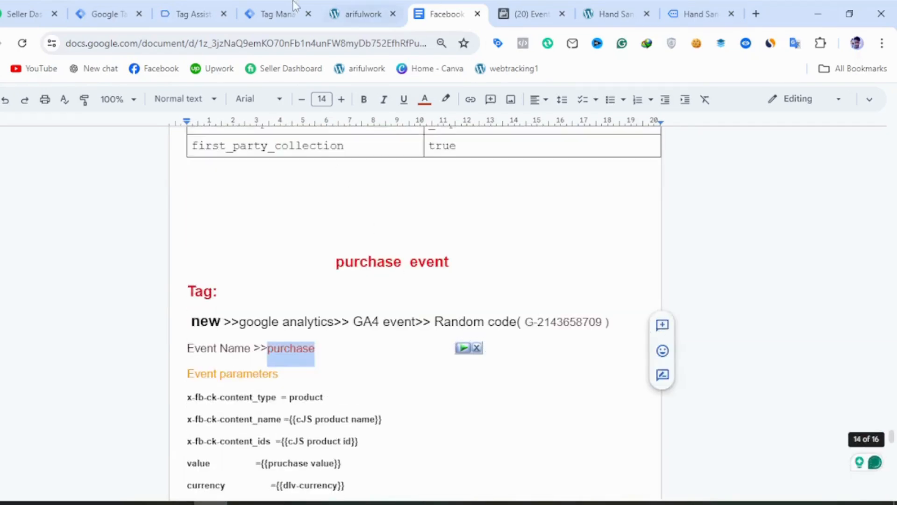
Close the old Tag Assistant, Tag Manager debug, arifulwork store and Hand Sanitizer pages, keeping the web container open.
left_click(187, 14)
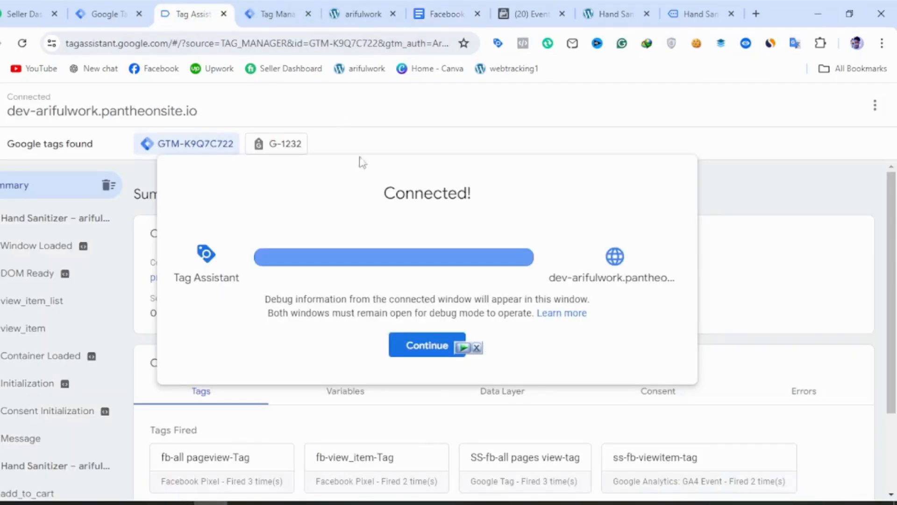
left_click(88, 13)
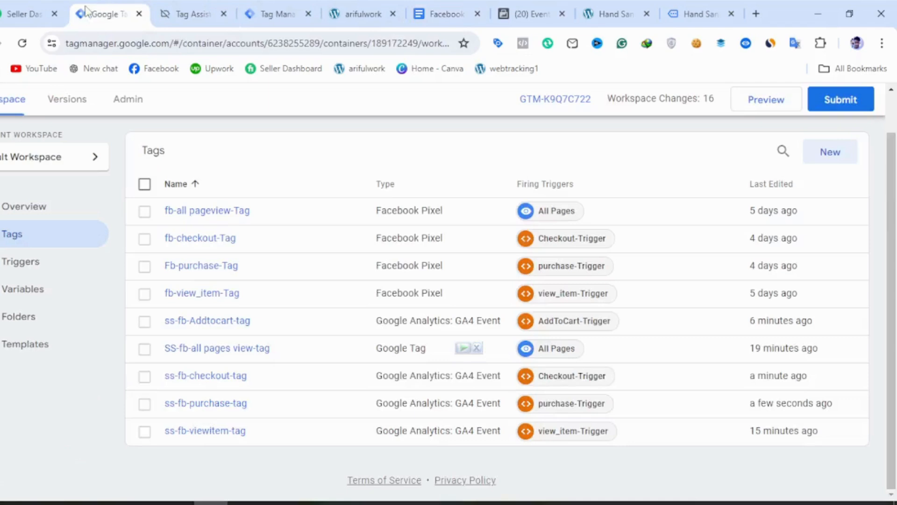
left_click(224, 14)
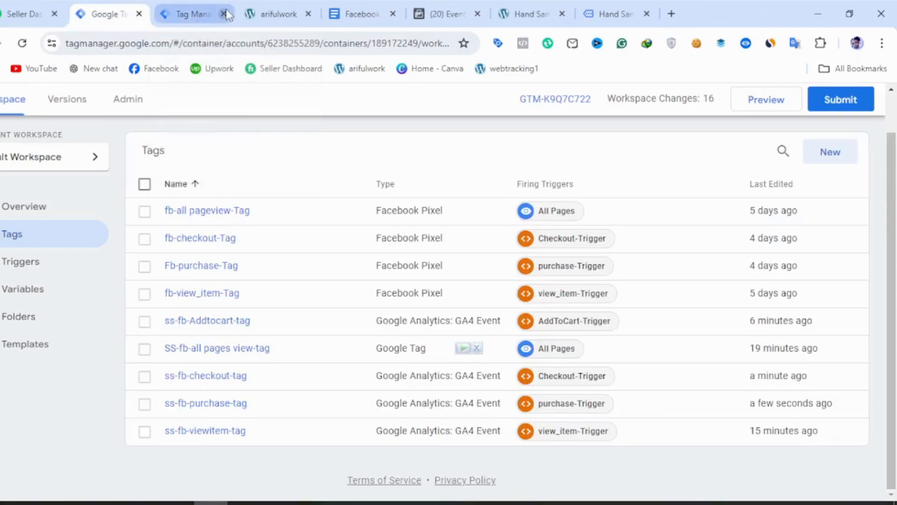
left_click(224, 14)
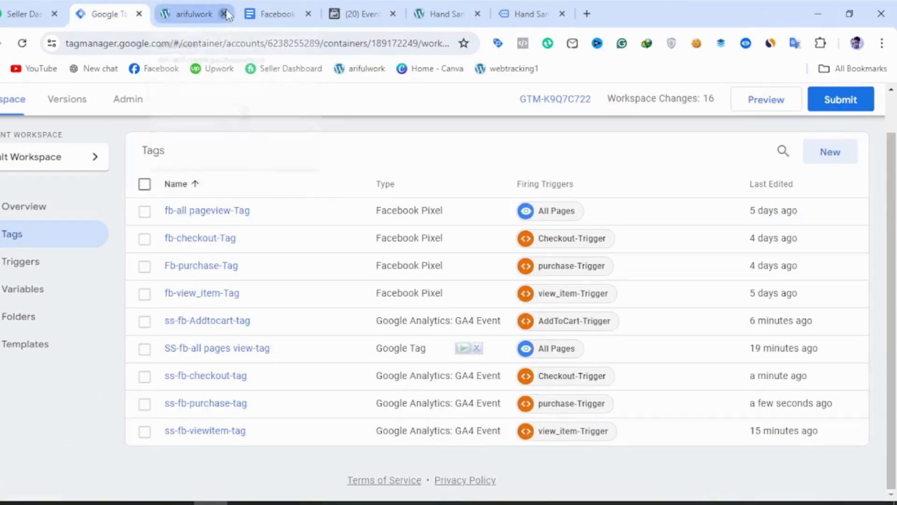
left_click(224, 14)
left_click(393, 14)
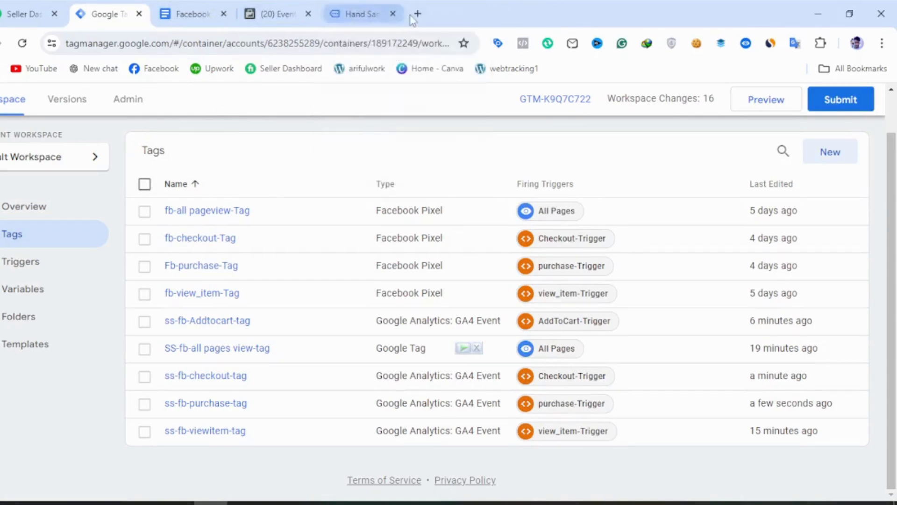
left_click(393, 14)
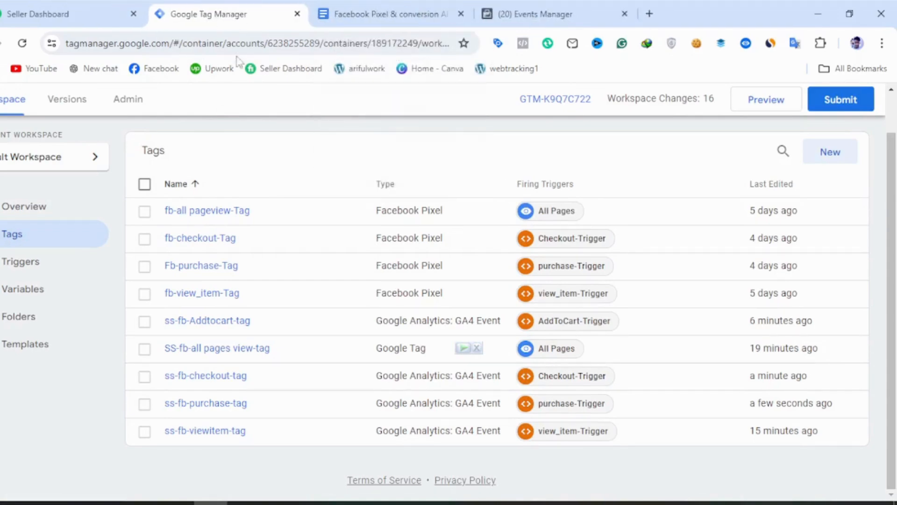
Switch to the arifulwork/server21q server container and start its preview mode.
scroll(514, 267, "up", 1)
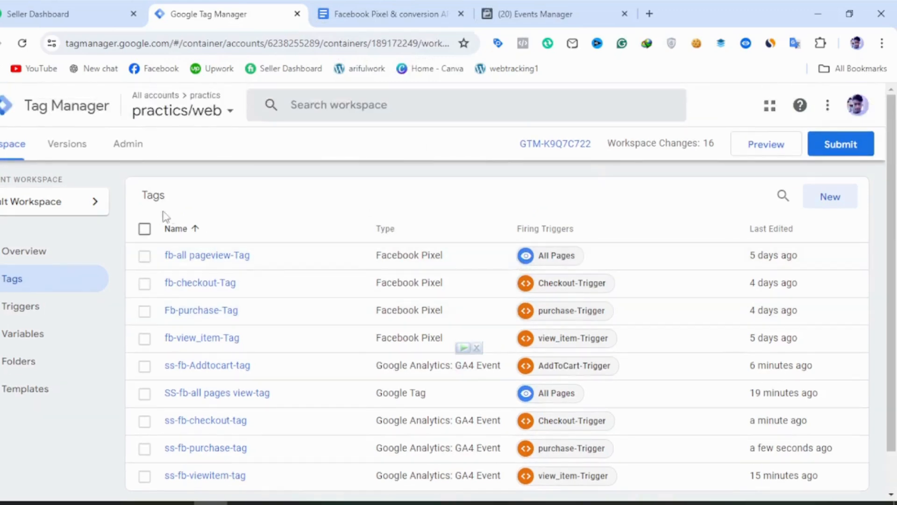
left_click(201, 117)
left_click(196, 215)
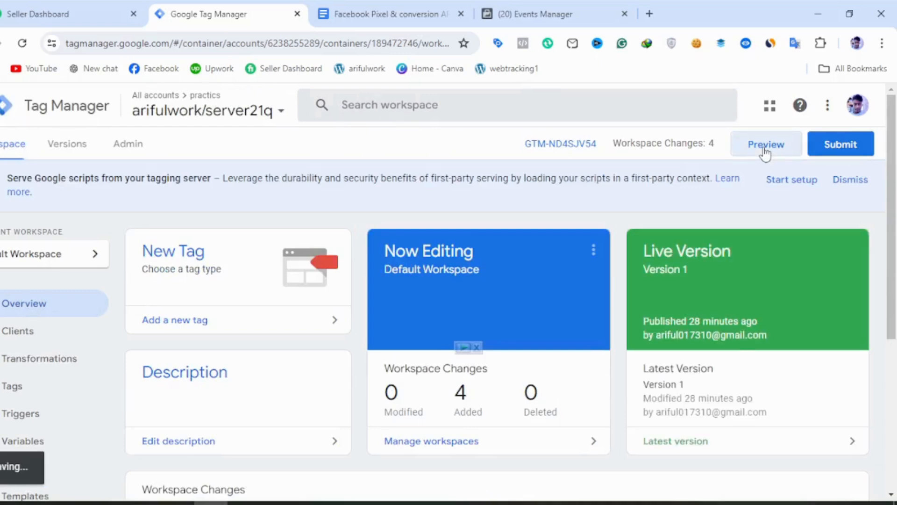
left_click(747, 154)
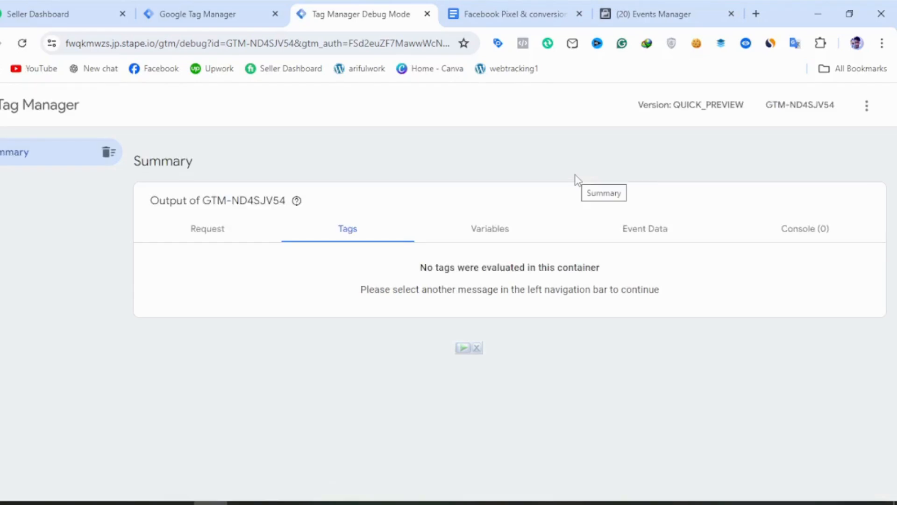
left_click(208, 14)
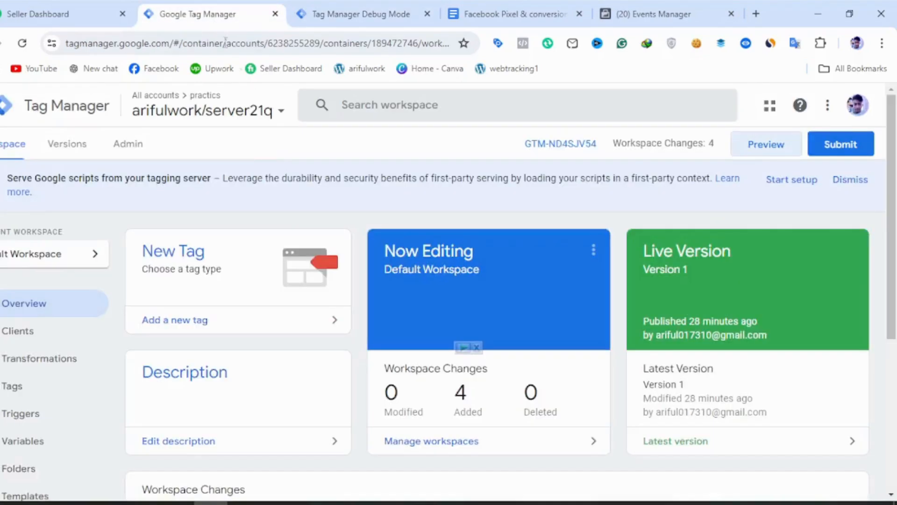
left_click(249, 115)
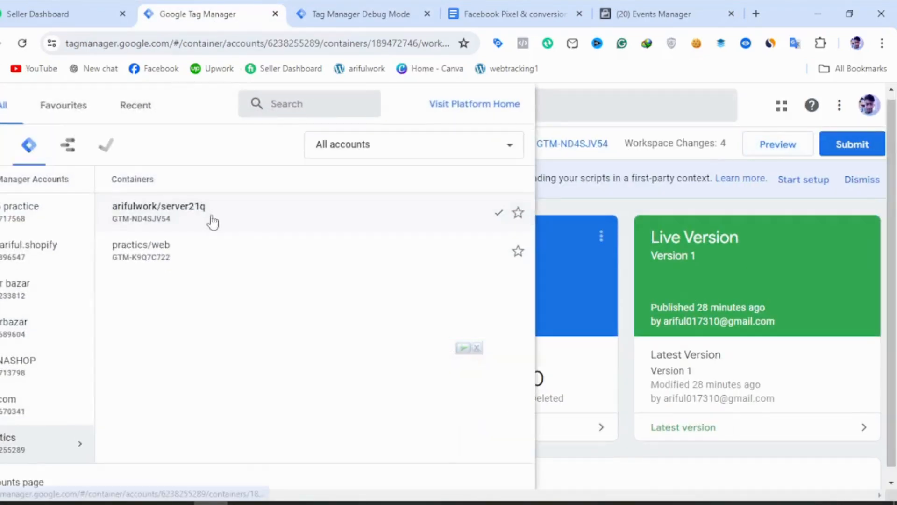
left_click(201, 260)
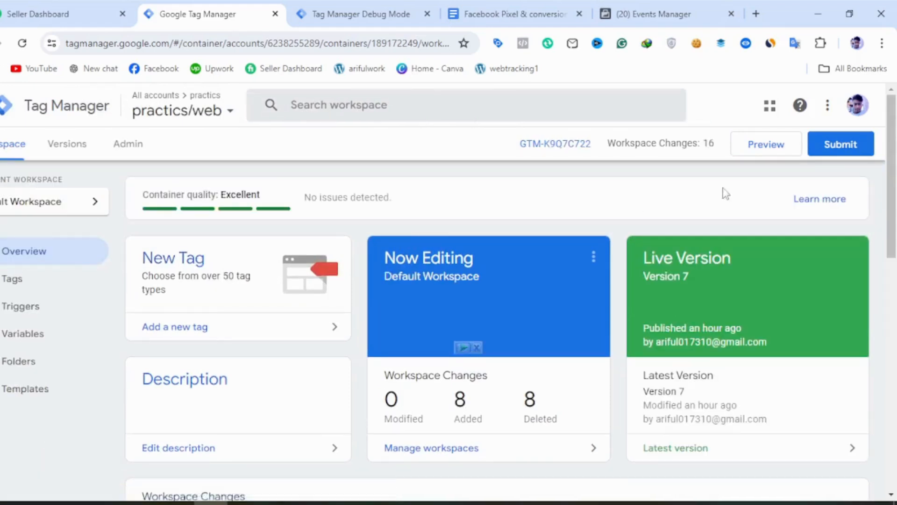
left_click(741, 146)
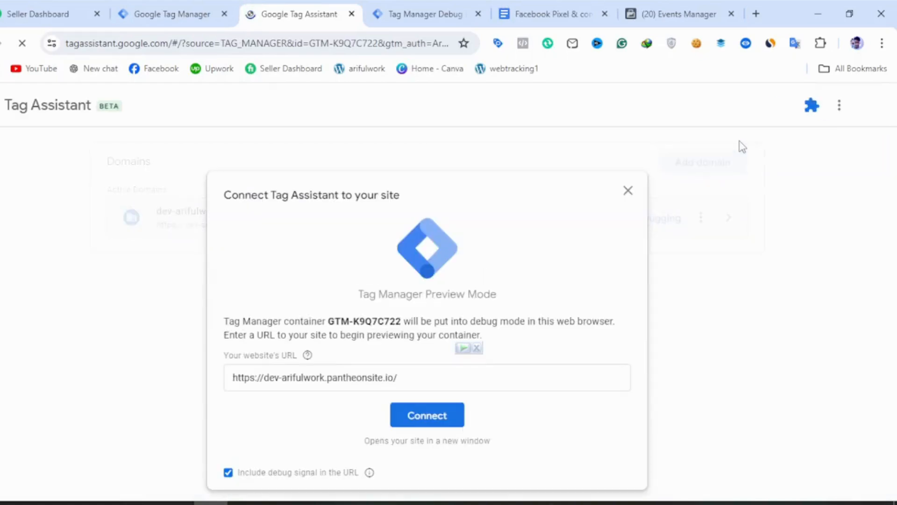
left_click(448, 422)
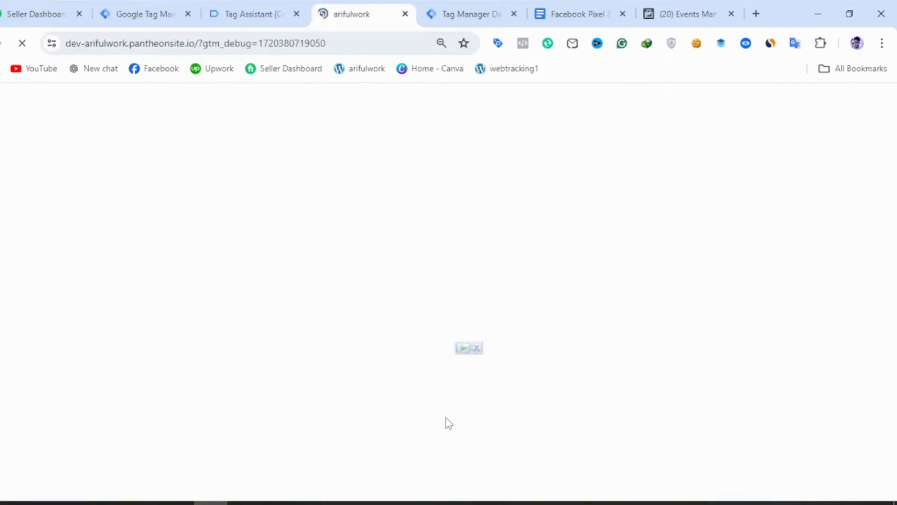
Open the Handpicked Red Chillies product from the store's home page and add one to the cart.
scroll(421, 453, "down", 1)
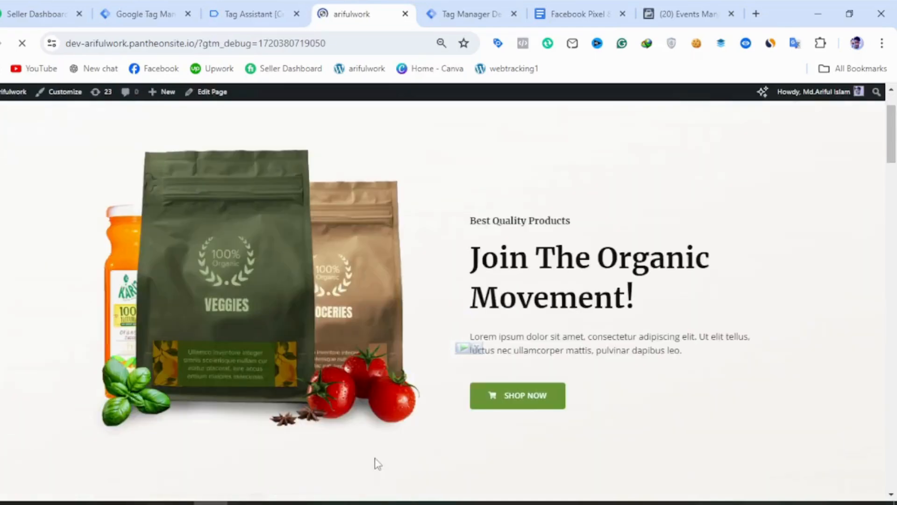
scroll(459, 365, "down", 5)
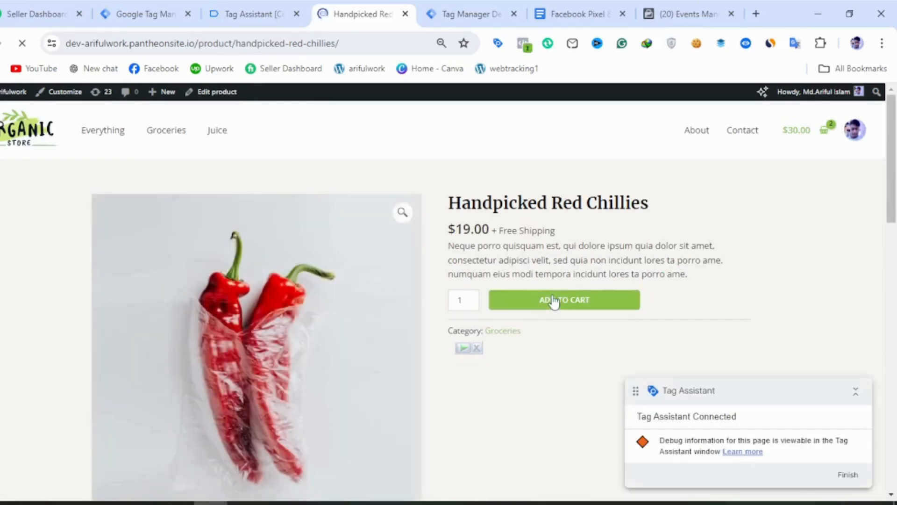
left_click(554, 302)
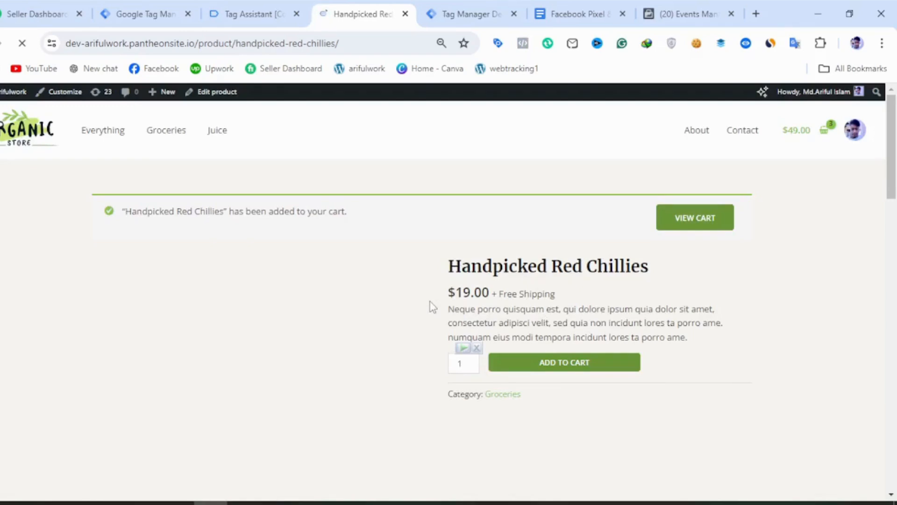
View the related Assorted Coffee product, and from its related products open Hand Sanitizer and add one to the cart.
scroll(431, 307, "down", 10)
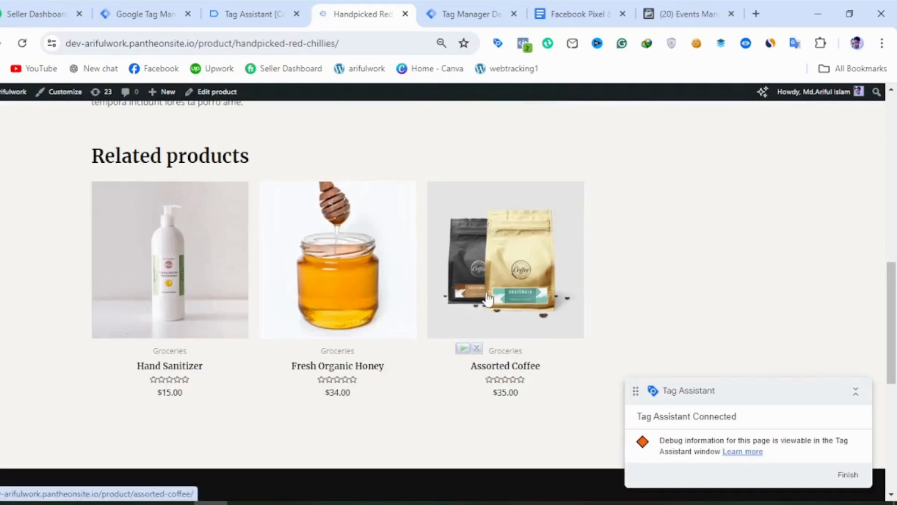
left_click(489, 298)
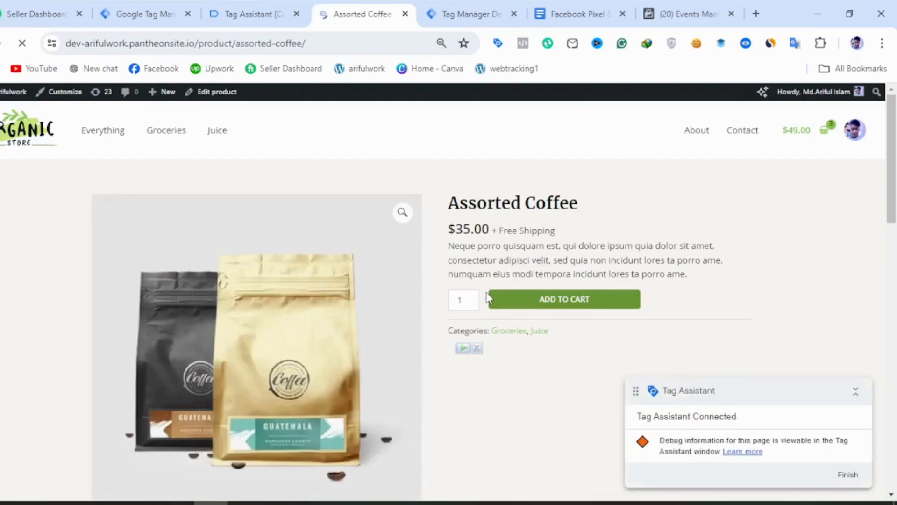
scroll(489, 297, "down", 12)
scroll(488, 298, "up", 2)
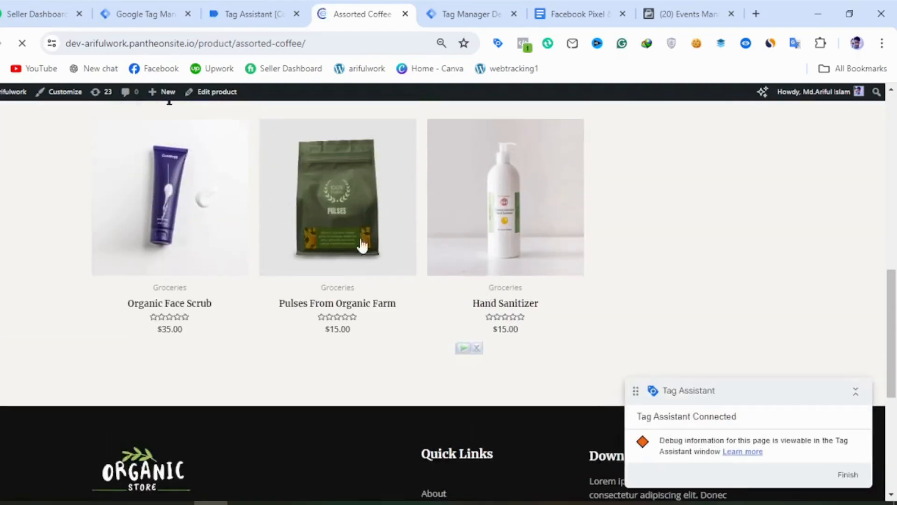
left_click(486, 241)
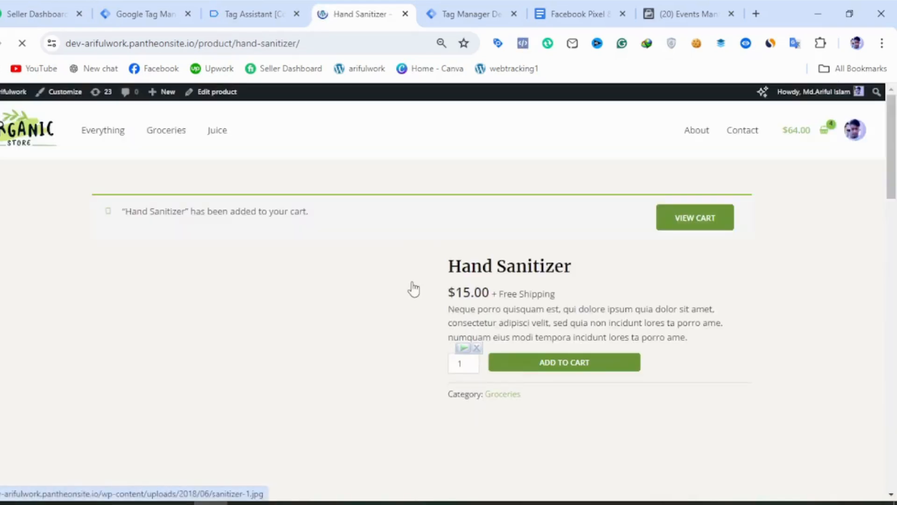
Open Fresh Organic Honey from the related products and add one to the cart.
scroll(412, 283, "down", 2)
scroll(411, 286, "down", 10)
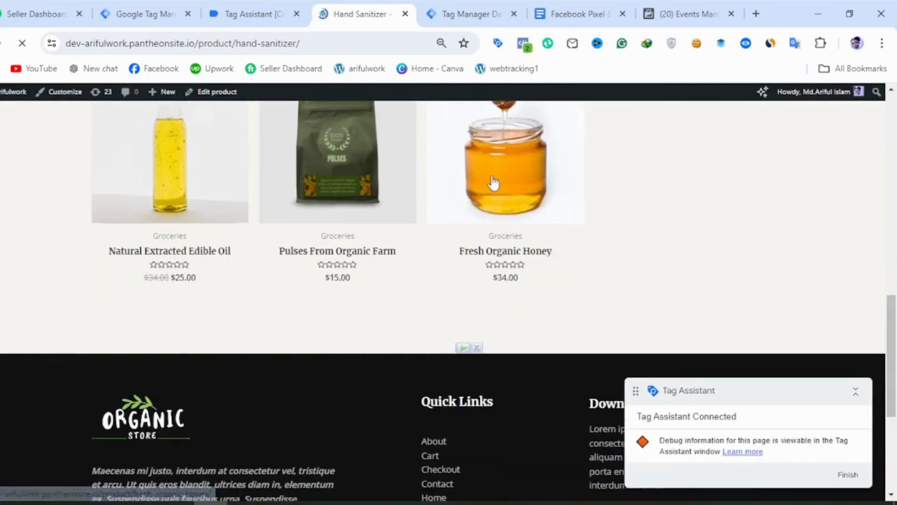
left_click(494, 183)
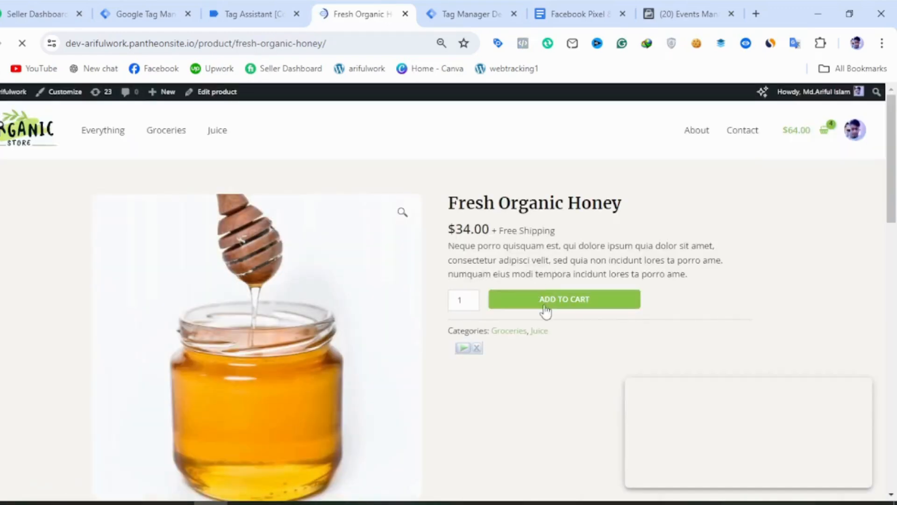
left_click(546, 299)
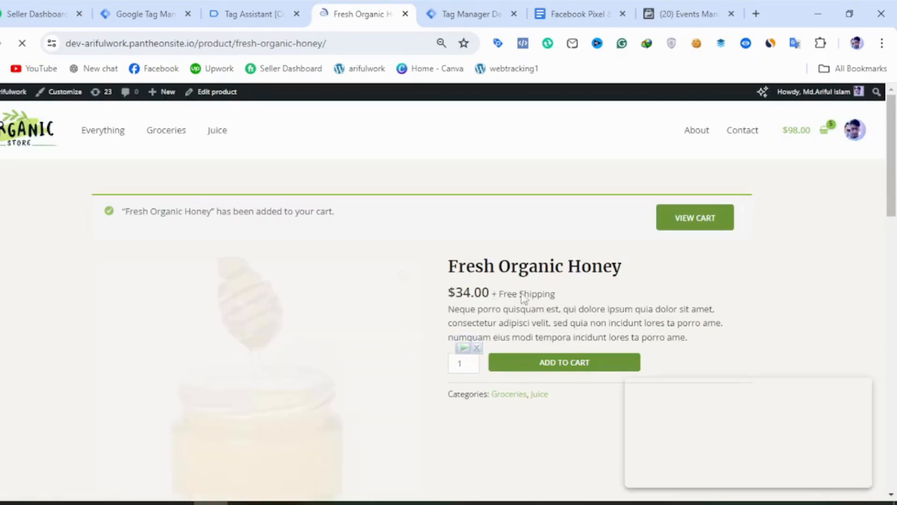
View the cart and proceed to checkout with its items.
left_click(684, 223)
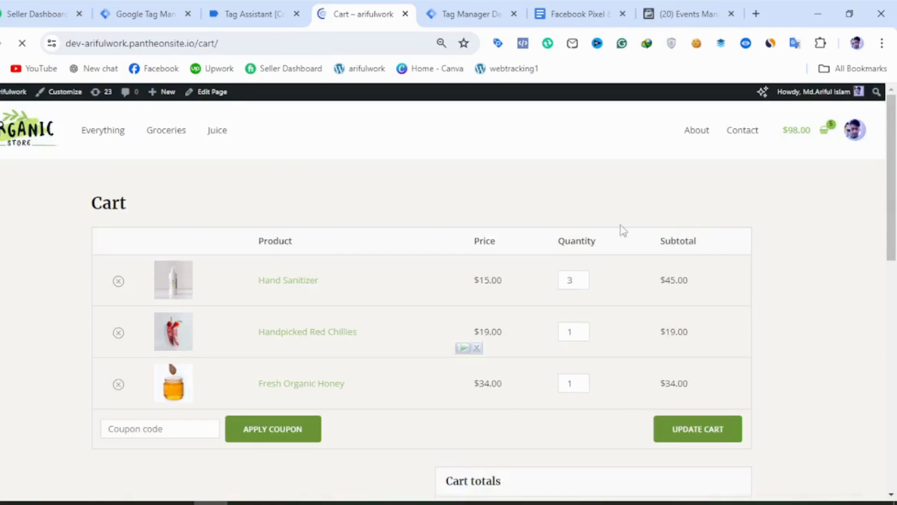
scroll(541, 254, "down", 2)
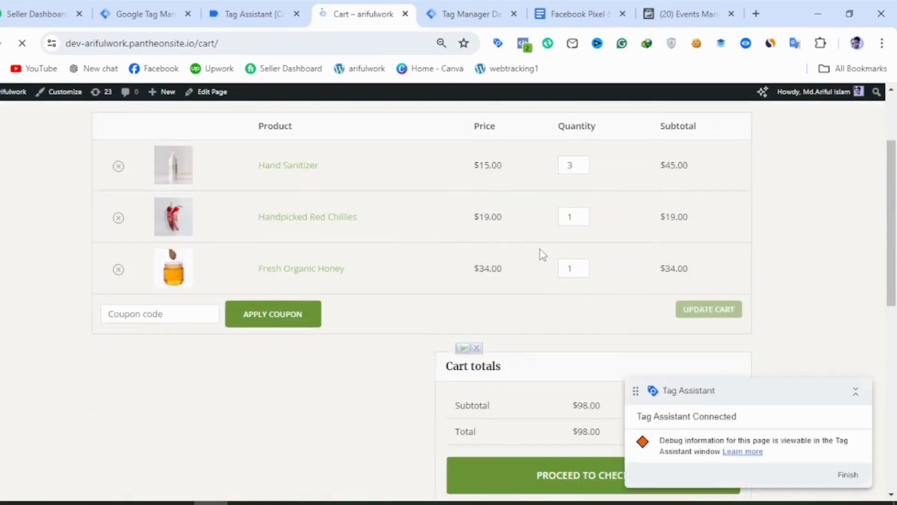
scroll(540, 254, "down", 2)
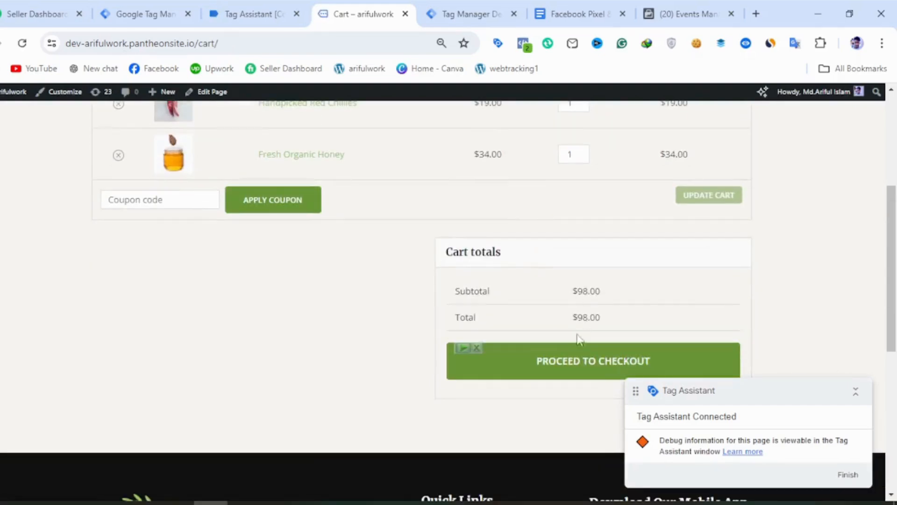
left_click(561, 365)
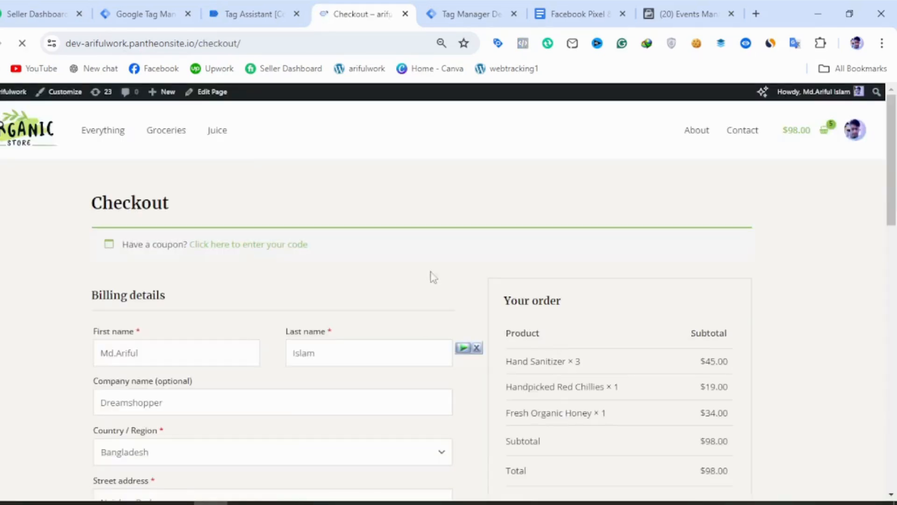
Place the cash-on-delivery order with the prefilled billing details and look through the order confirmation page.
scroll(478, 281, "down", 2)
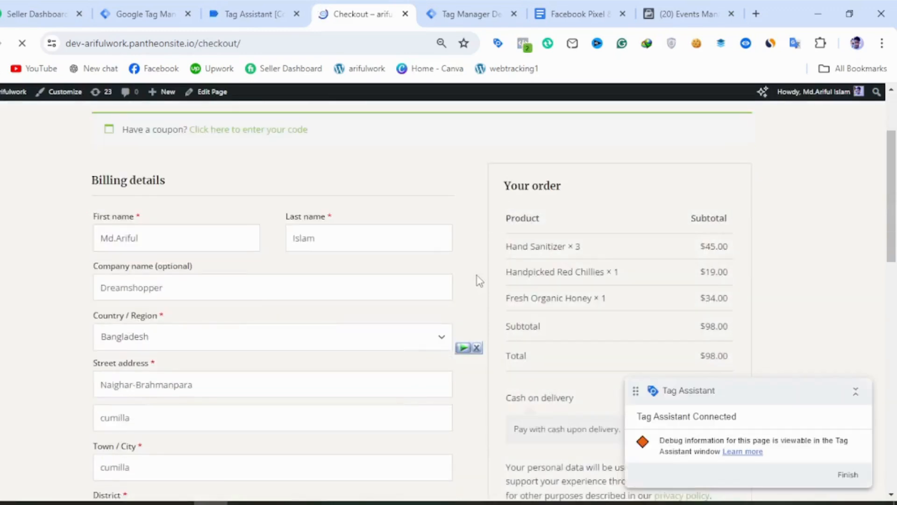
scroll(478, 280, "down", 6)
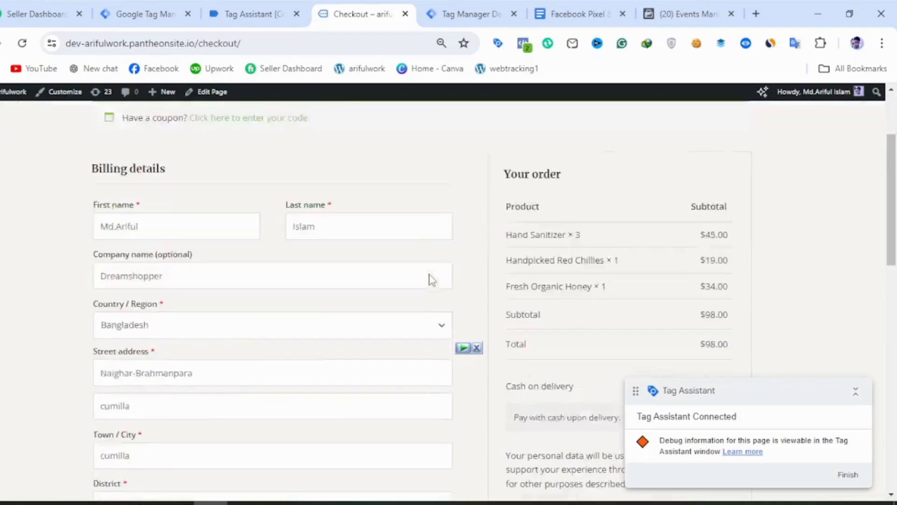
scroll(433, 280, "down", 2)
left_click(585, 195)
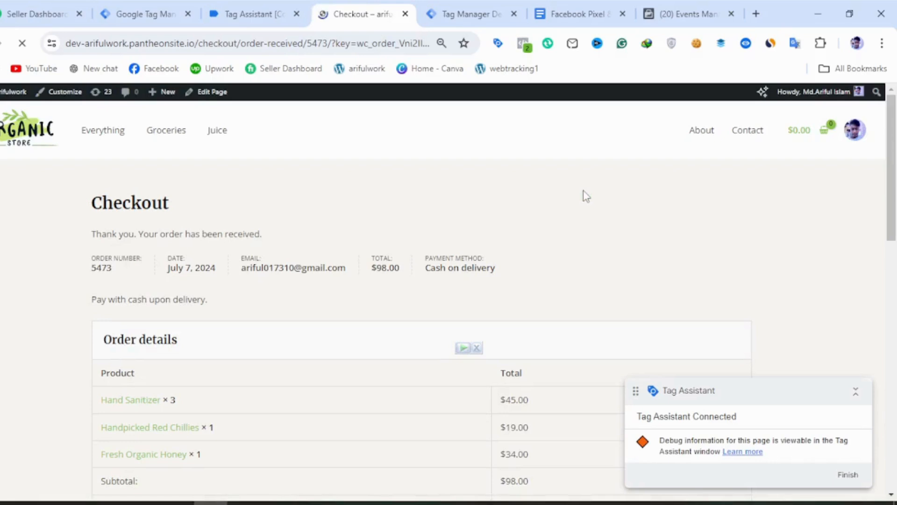
scroll(441, 265, "down", 2)
scroll(407, 319, "down", 2)
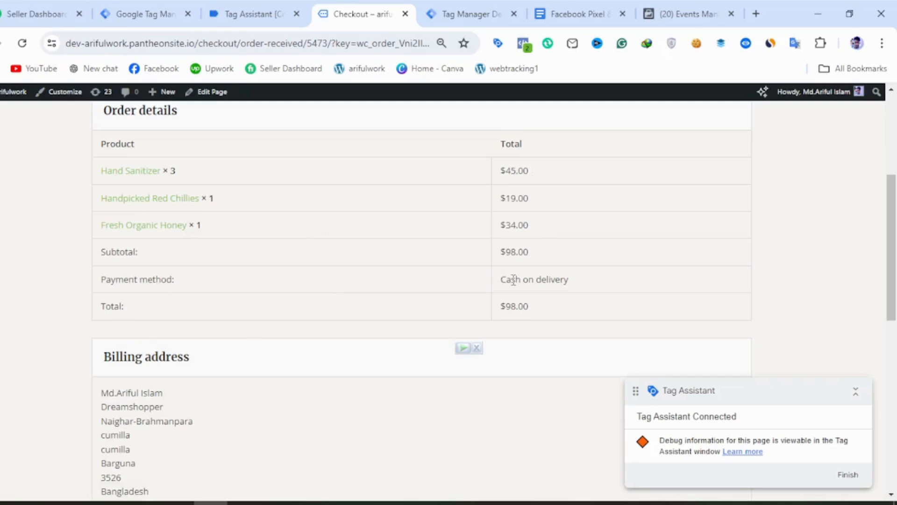
scroll(518, 314, "down", 5)
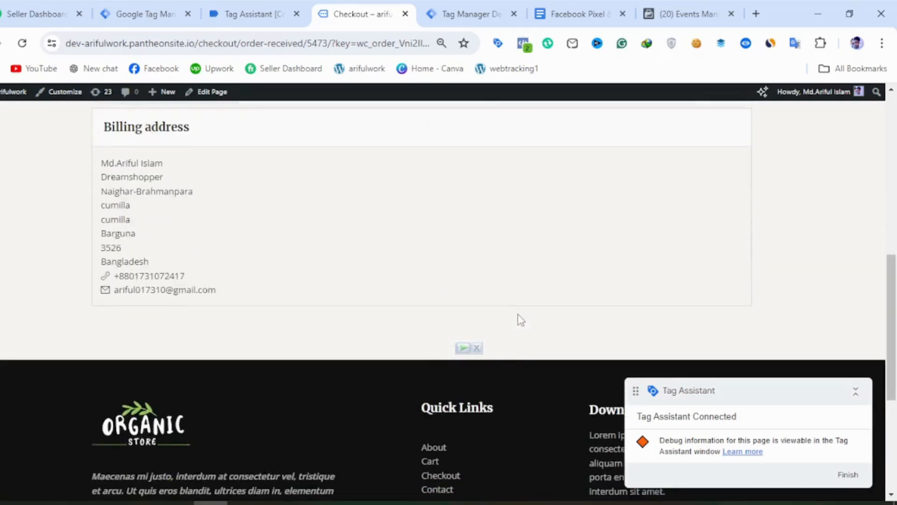
Return to Tag Assistant for GTM-K9Q7C722, continue past the connection notice and review the summary of fired tags.
left_click(113, 17)
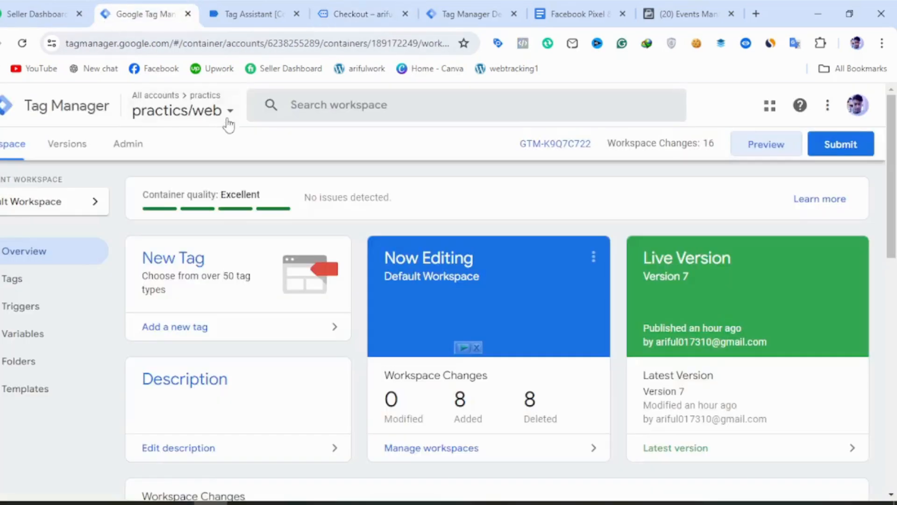
left_click(265, 15)
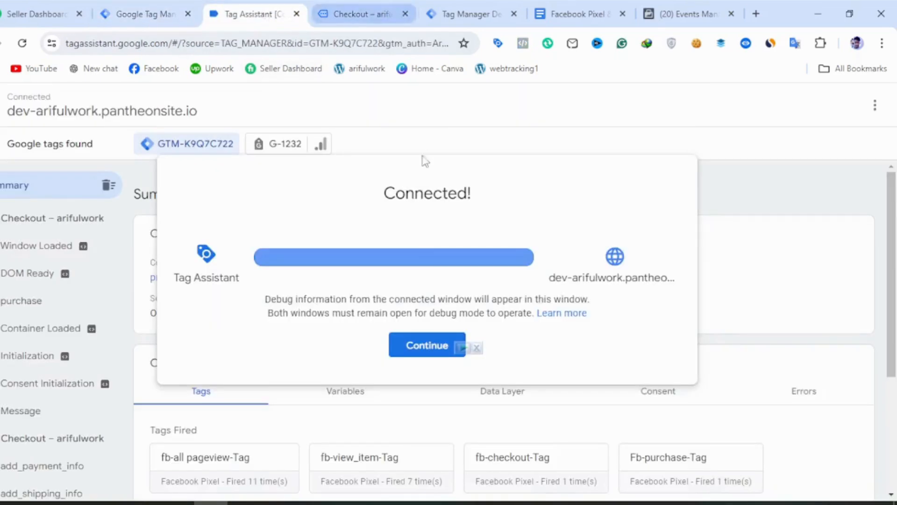
left_click(417, 351)
scroll(412, 360, "down", 4)
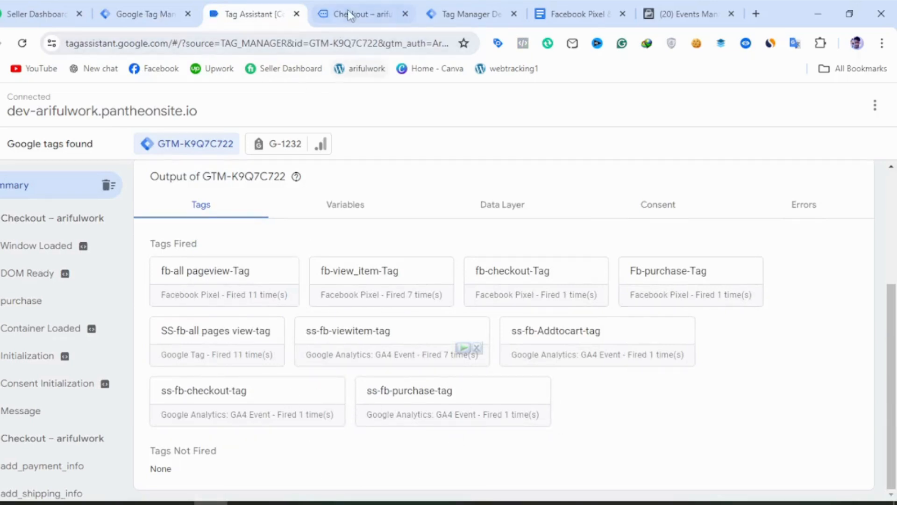
Inspect the variable values of the purchase event in Tag Assistant, including the product name and purchase product variables.
left_click(95, 311)
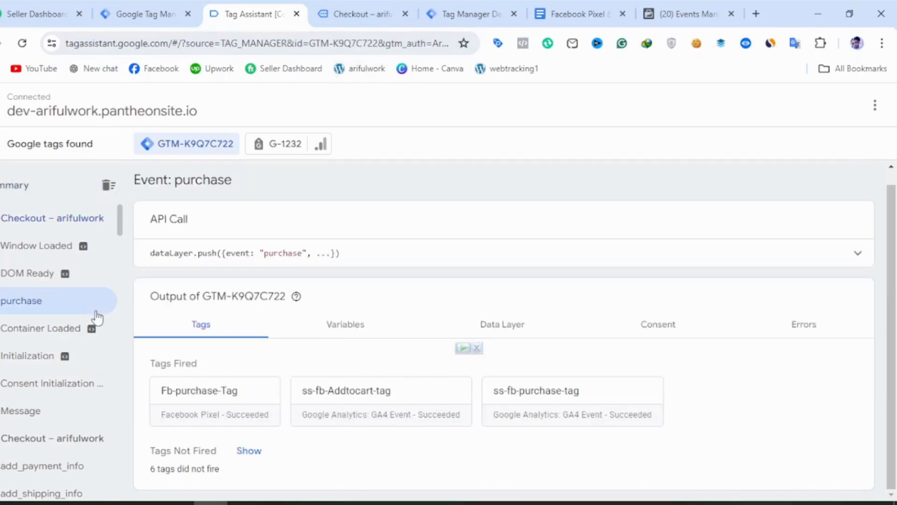
left_click(528, 333)
left_click(326, 349)
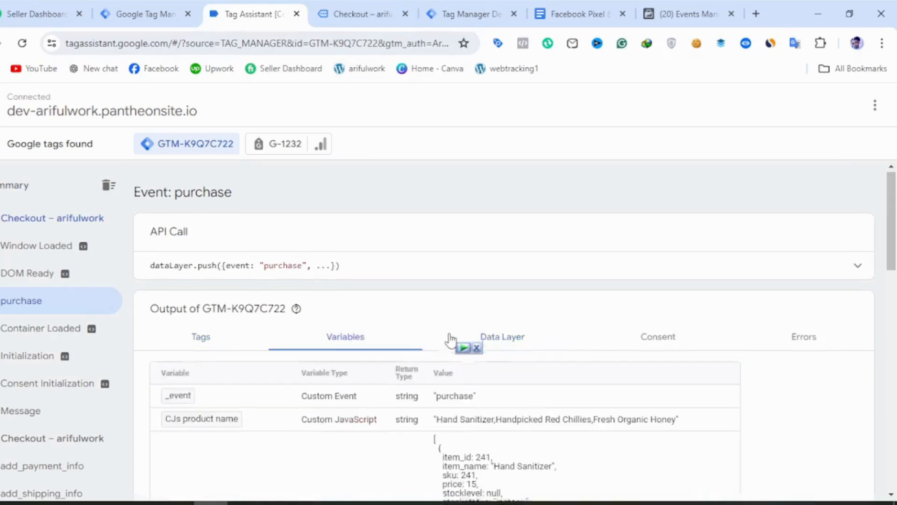
scroll(449, 339, "down", 2)
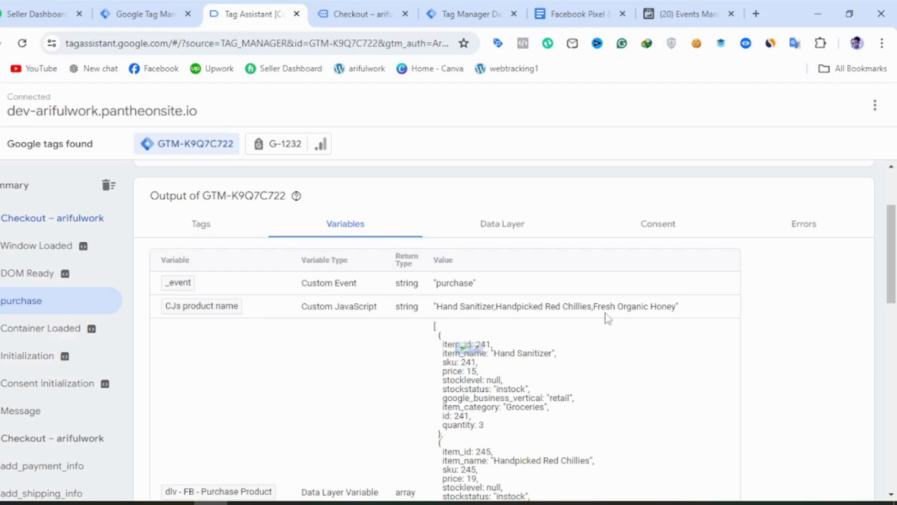
Check the server container's debug summary for received events and tag status, and return to the order confirmation page.
left_click(155, 9)
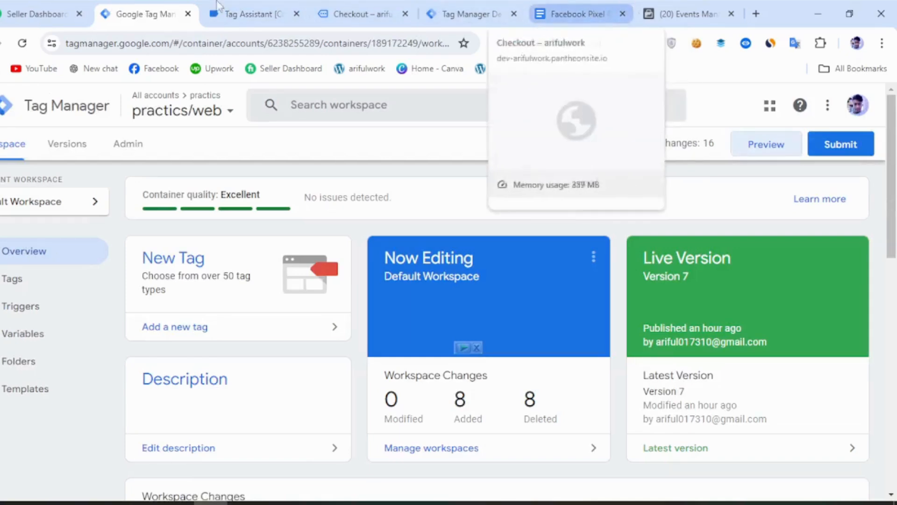
left_click(228, 13)
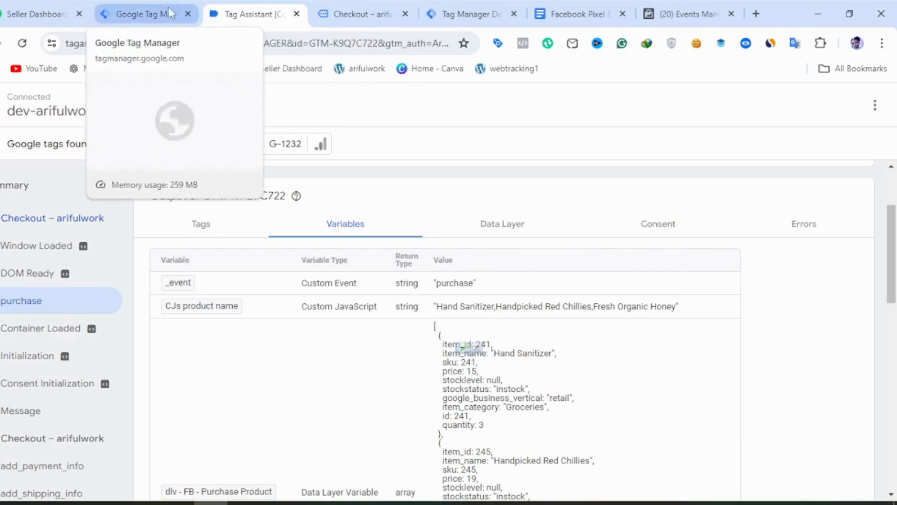
left_click(331, 19)
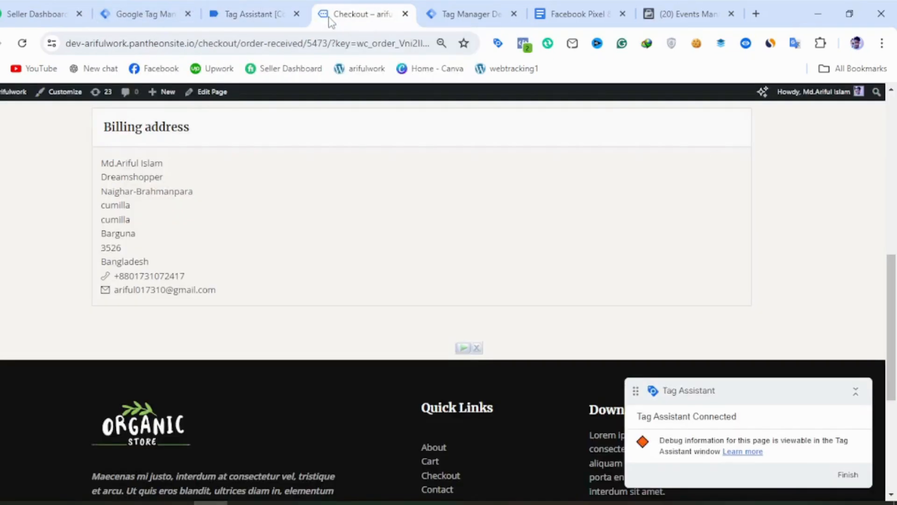
left_click(154, 13)
left_click(446, 10)
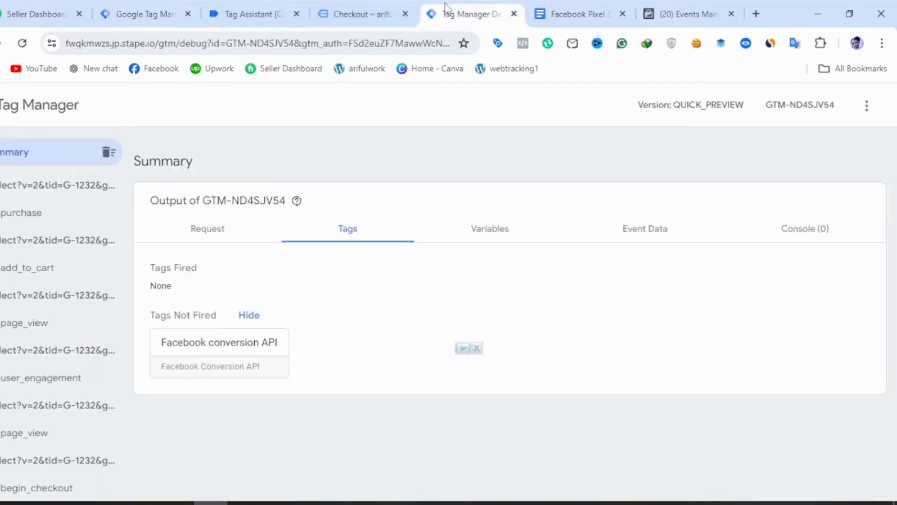
left_click(394, 9)
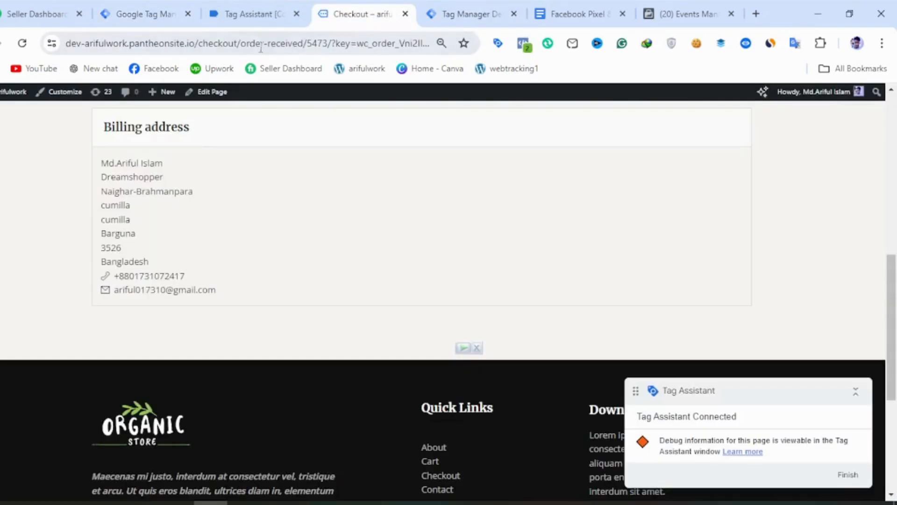
Inspect the purchase event's product and value variables in Tag Assistant and compare them with the total on the order confirmation page.
left_click(251, 13)
scroll(355, 327, "down", 3)
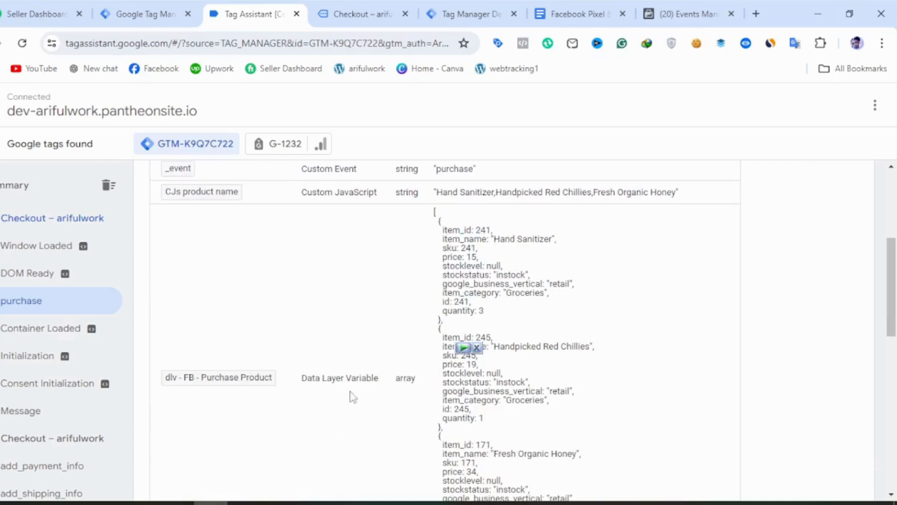
scroll(353, 396, "down", 5)
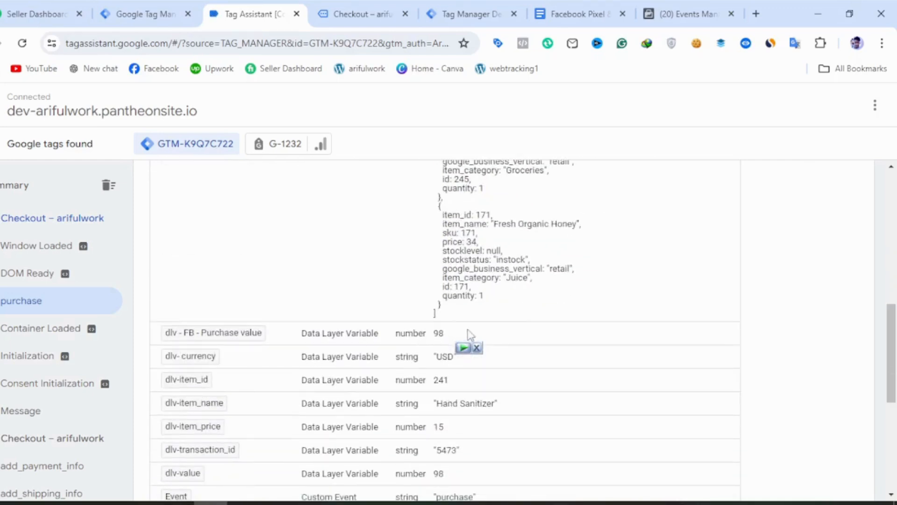
left_click(127, 13)
left_click(364, 23)
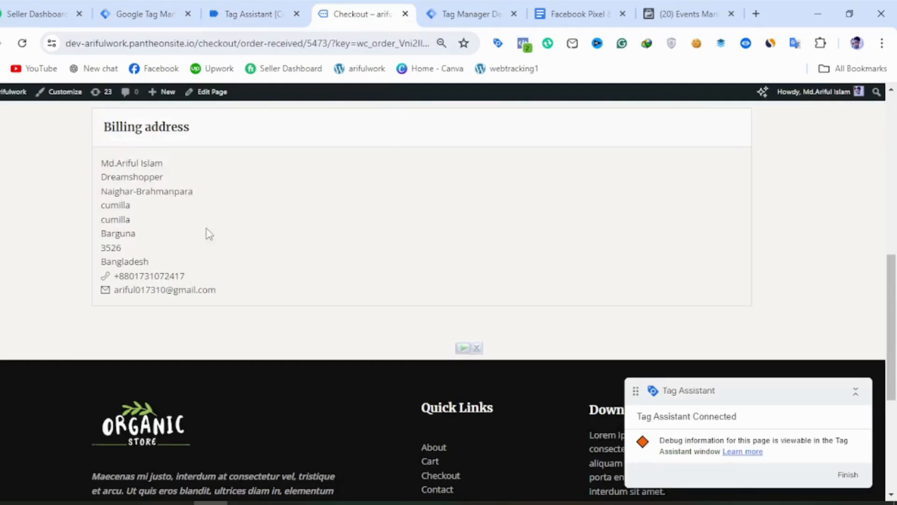
scroll(270, 258, "up", 2)
double_click(517, 191)
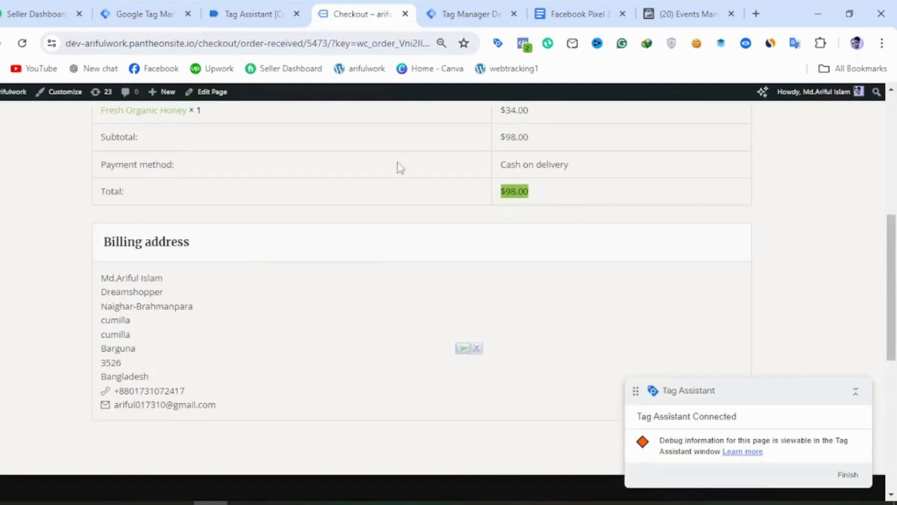
Review the remaining purchase variables in Tag Assistant, including event ID, fbc, fbp and page URL, and recheck the order confirmation's details.
left_click(140, 14)
left_click(262, 17)
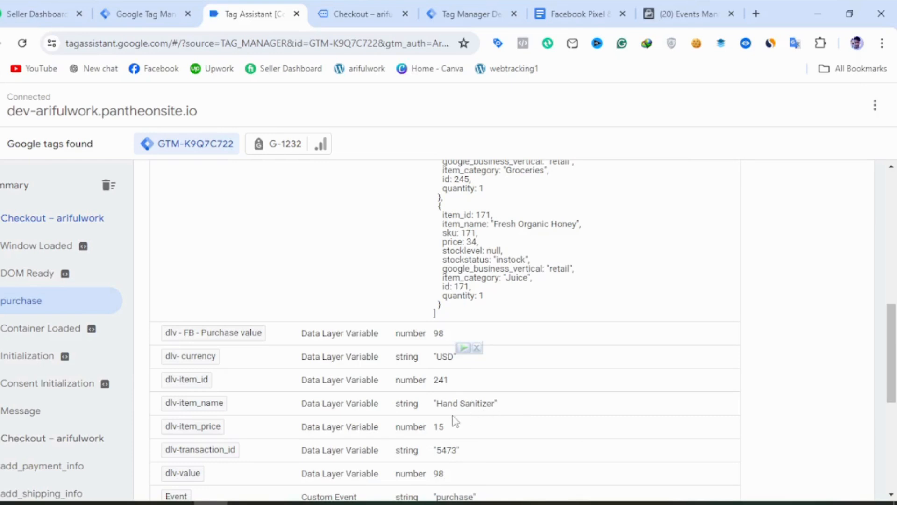
scroll(416, 429, "down", 2)
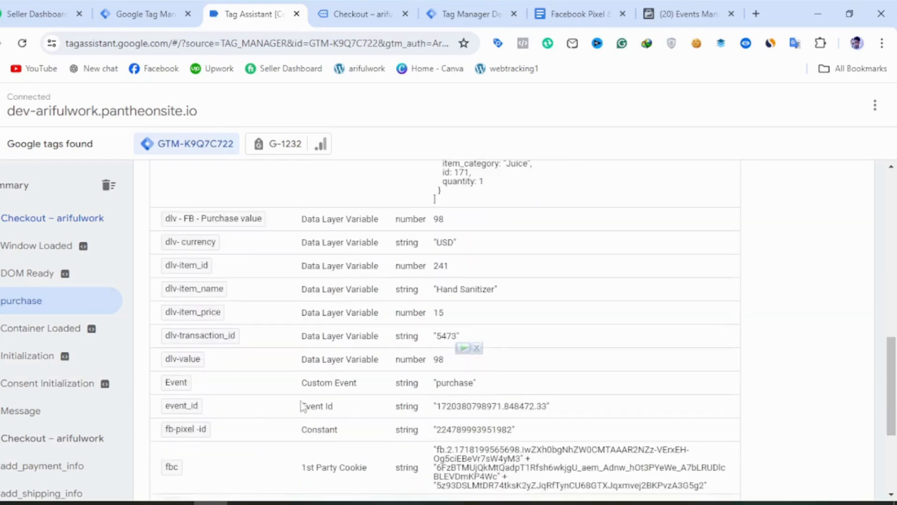
scroll(301, 406, "down", 3)
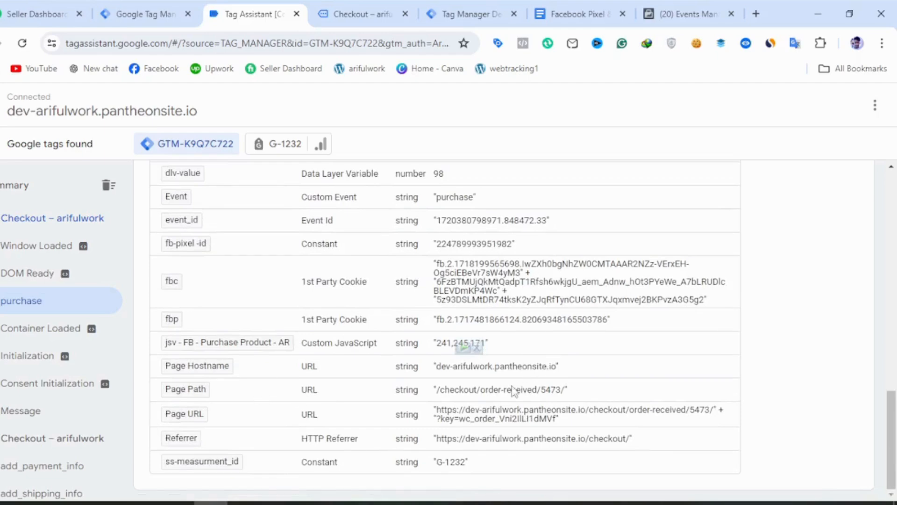
scroll(356, 334, "up", 15)
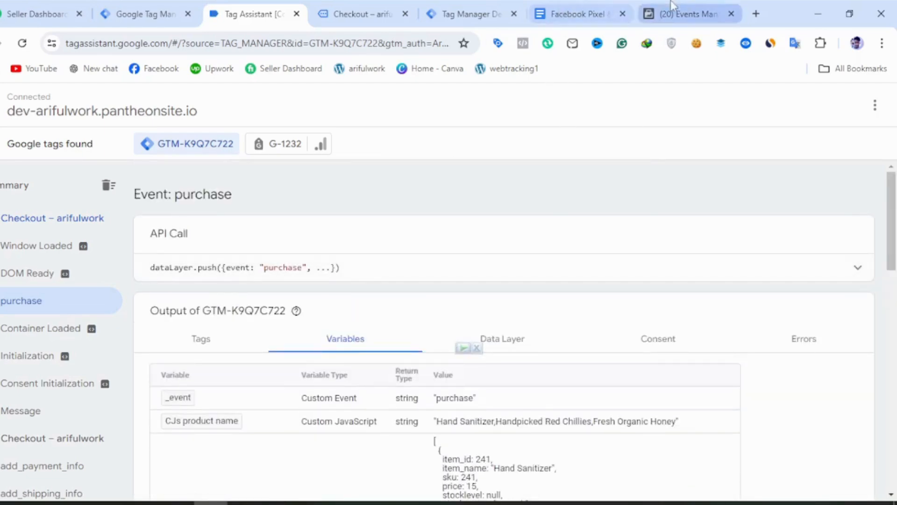
left_click(354, 11)
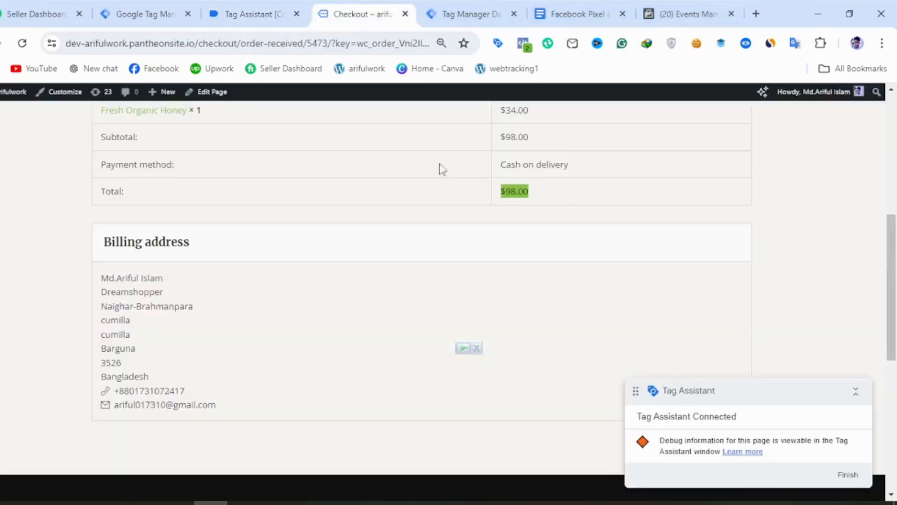
scroll(441, 169, "up", 8)
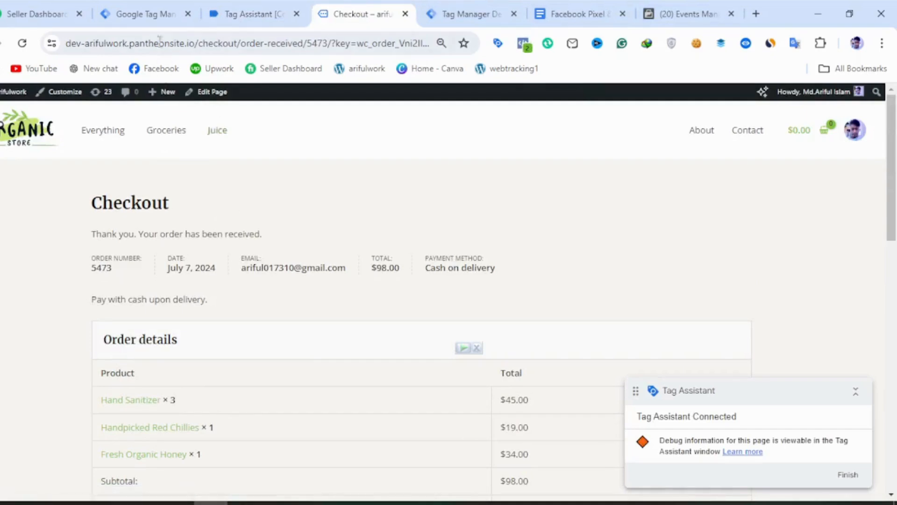
Submit and publish the practics/web container's workspace changes, leaving the version name and description empty.
left_click(136, 7)
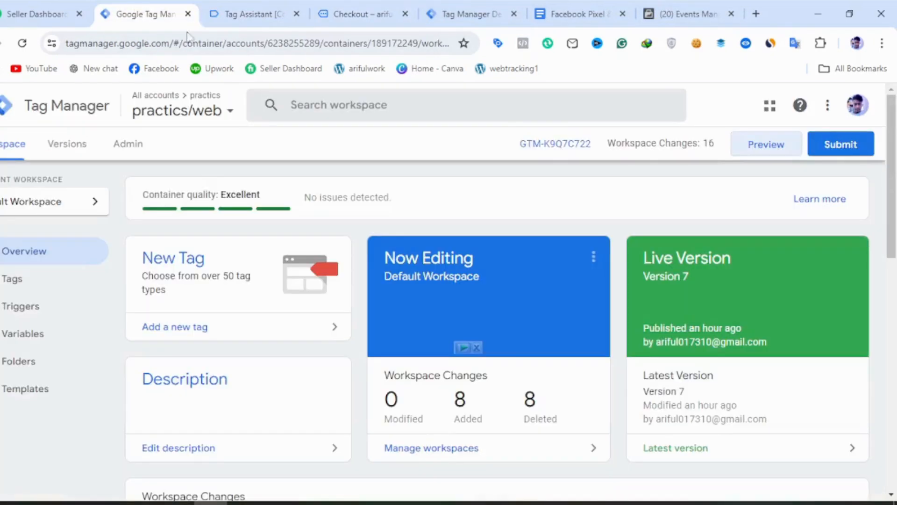
left_click(838, 149)
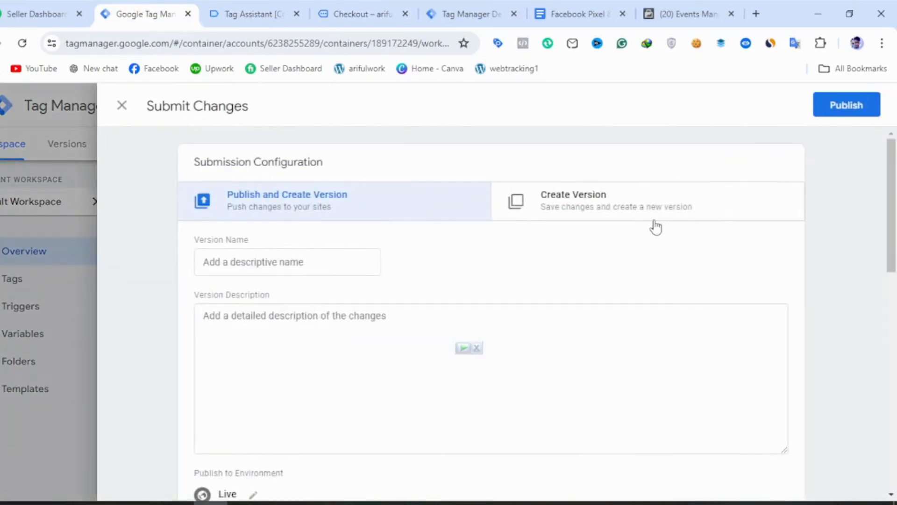
left_click(826, 110)
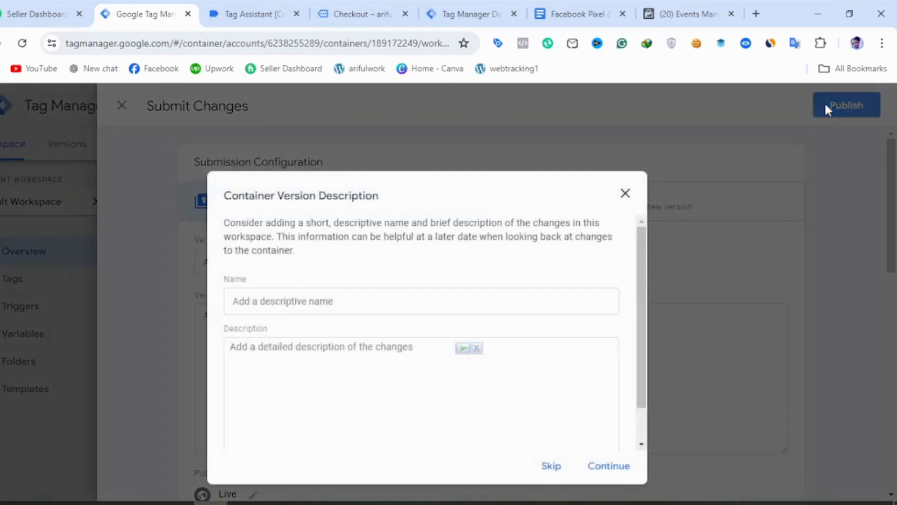
left_click(595, 469)
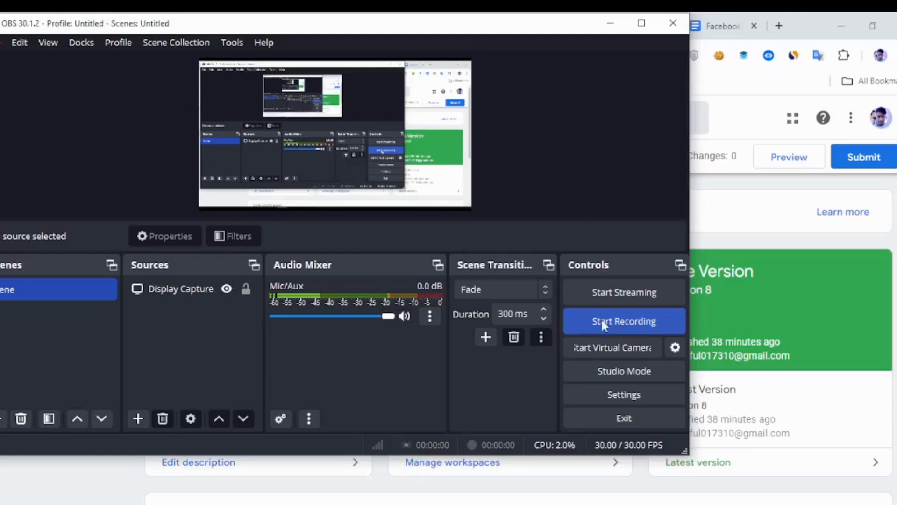
left_click(601, 320)
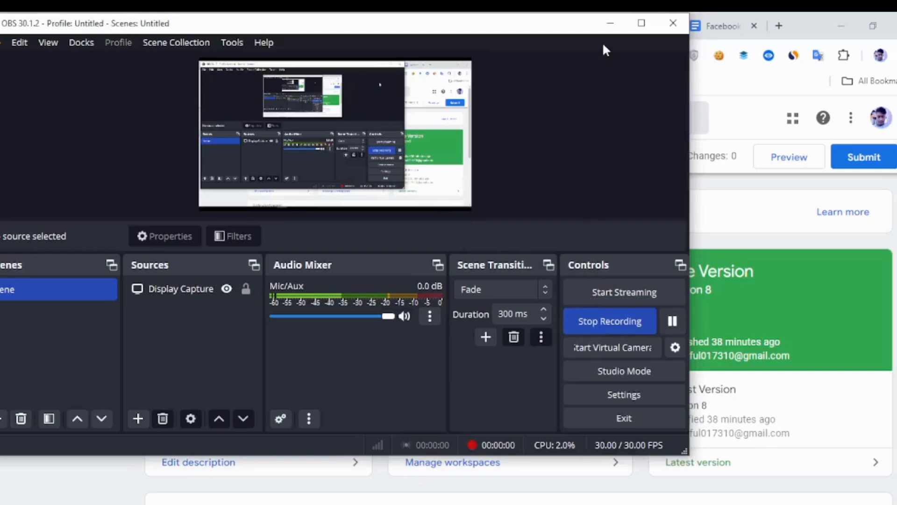
left_click(610, 23)
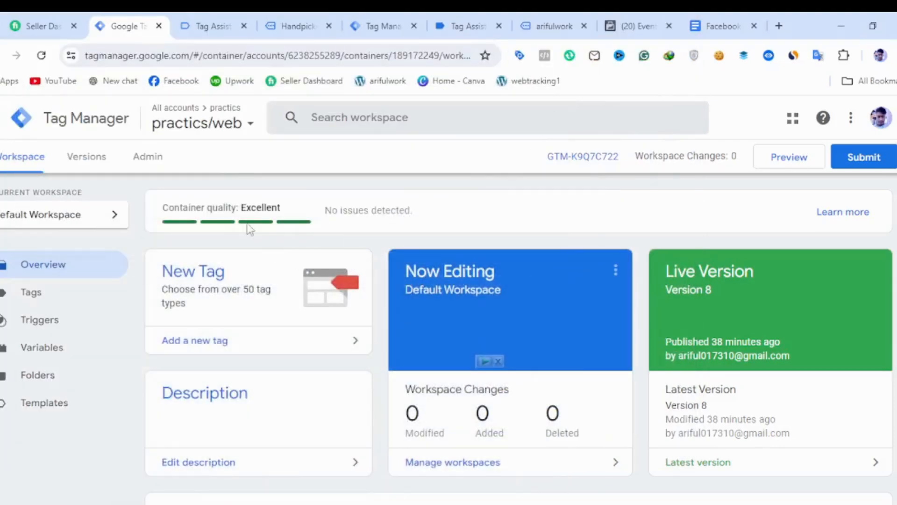
Switch to the arifulwork/server21q server container in Tag Manager and start its preview.
left_click(238, 124)
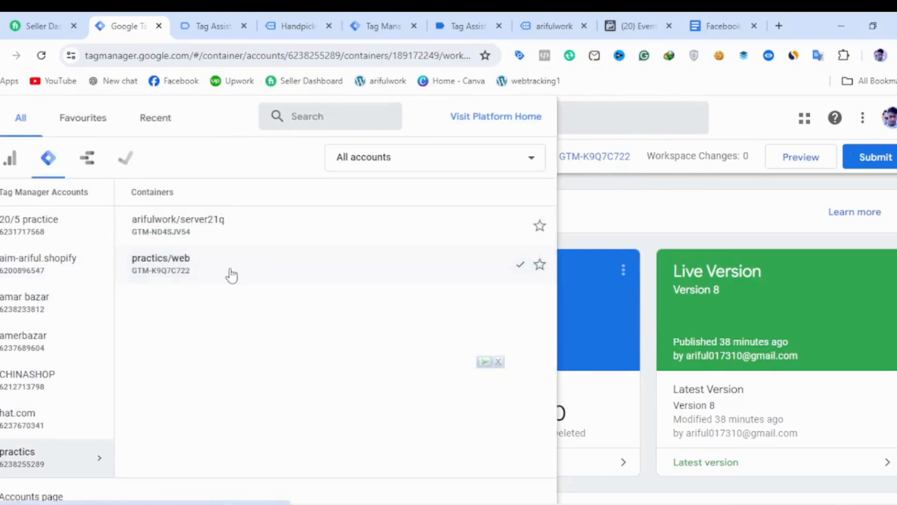
left_click(225, 236)
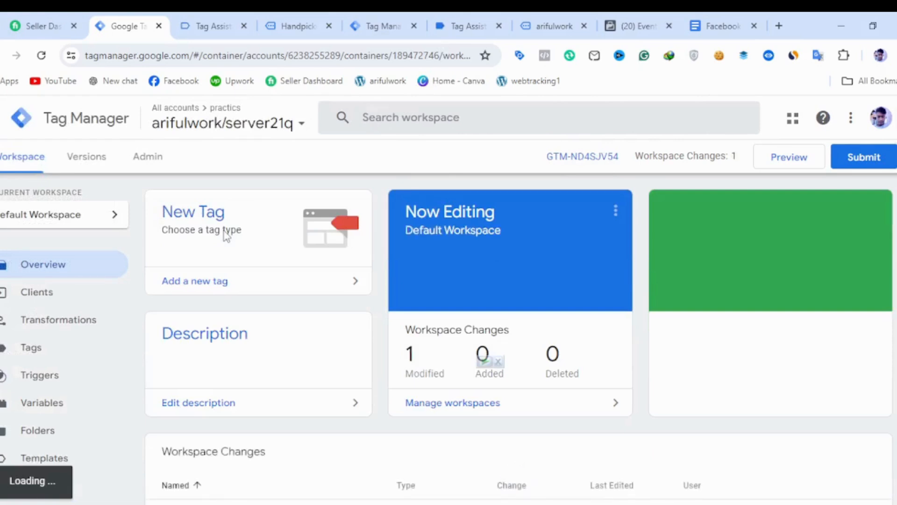
left_click(775, 158)
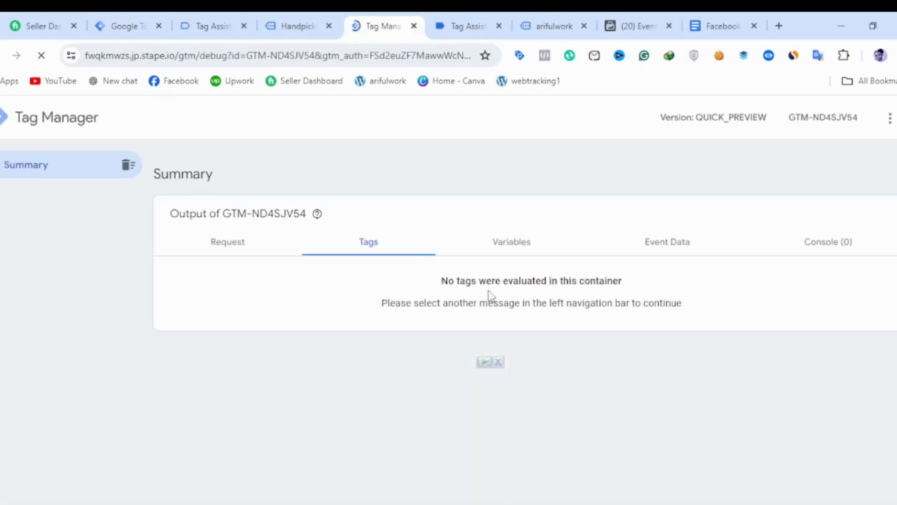
Return to the practics/web container in Tag Manager and start a preview session on the arifulwork store.
left_click(139, 34)
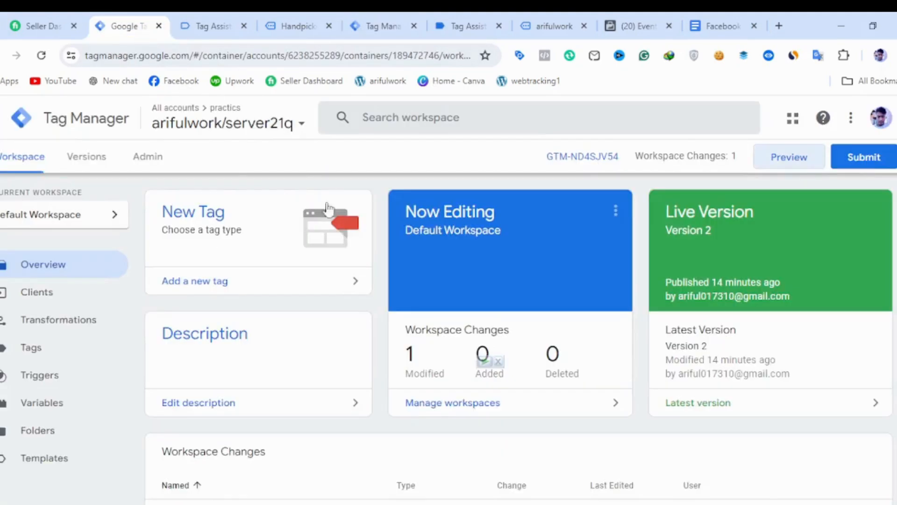
left_click(262, 127)
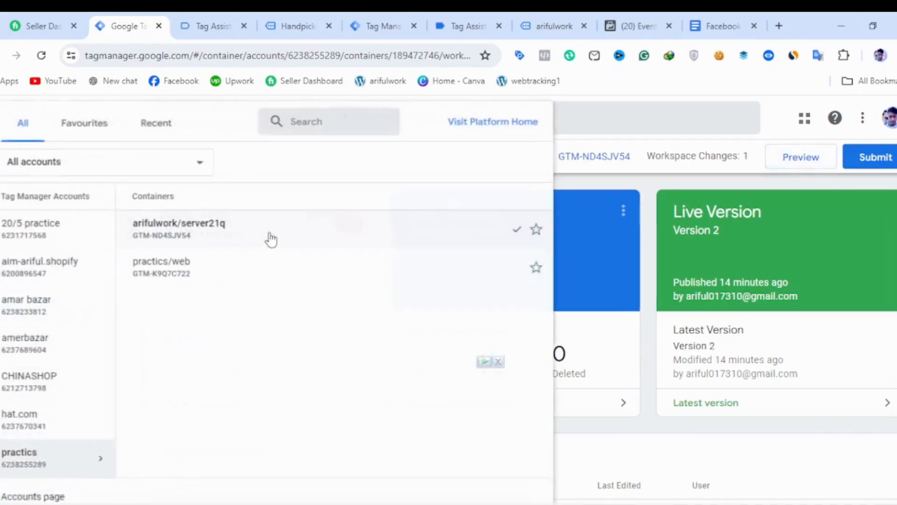
left_click(232, 268)
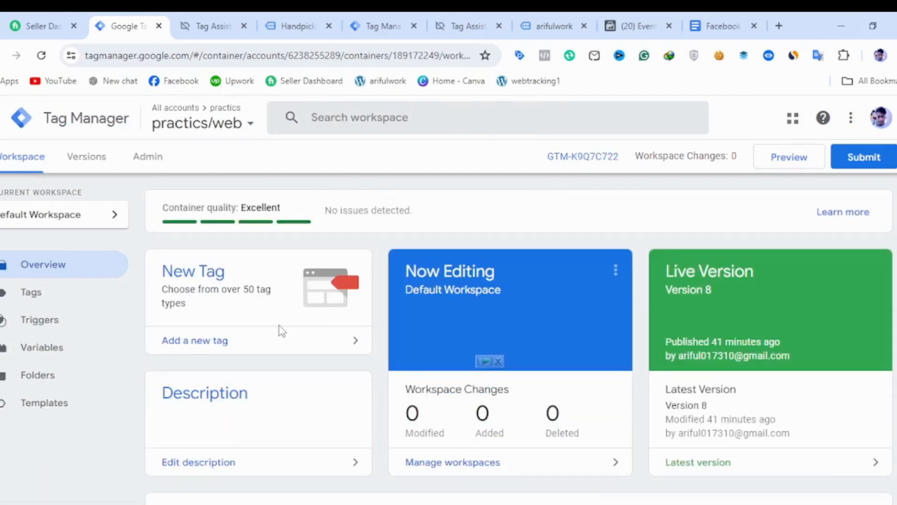
left_click(763, 156)
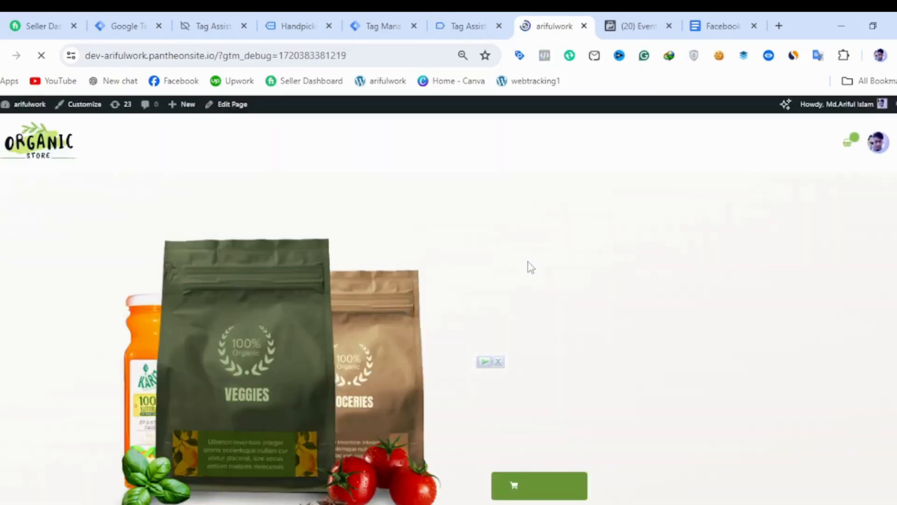
Open the Hand Sanitizer product from the store's home page and add one to the cart.
scroll(531, 267, "down", 5)
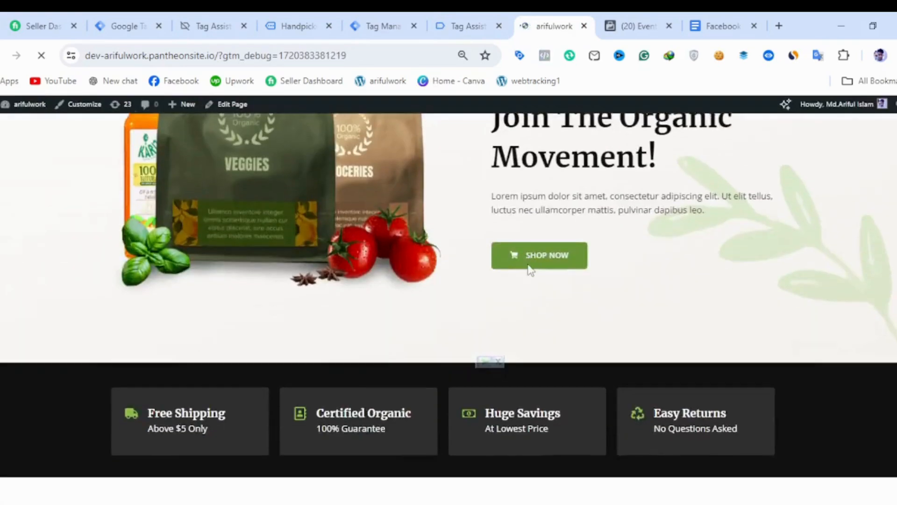
scroll(530, 268, "down", 12)
scroll(475, 303, "up", 3)
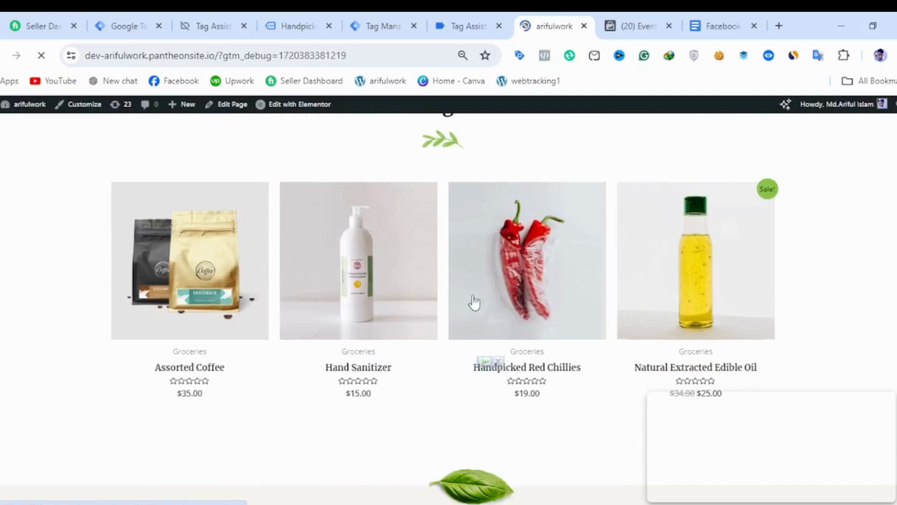
left_click(379, 299)
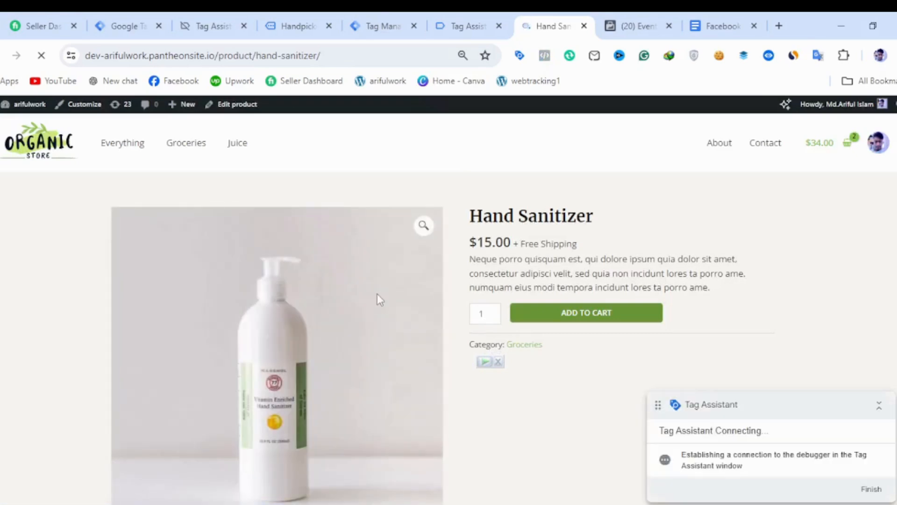
left_click(598, 320)
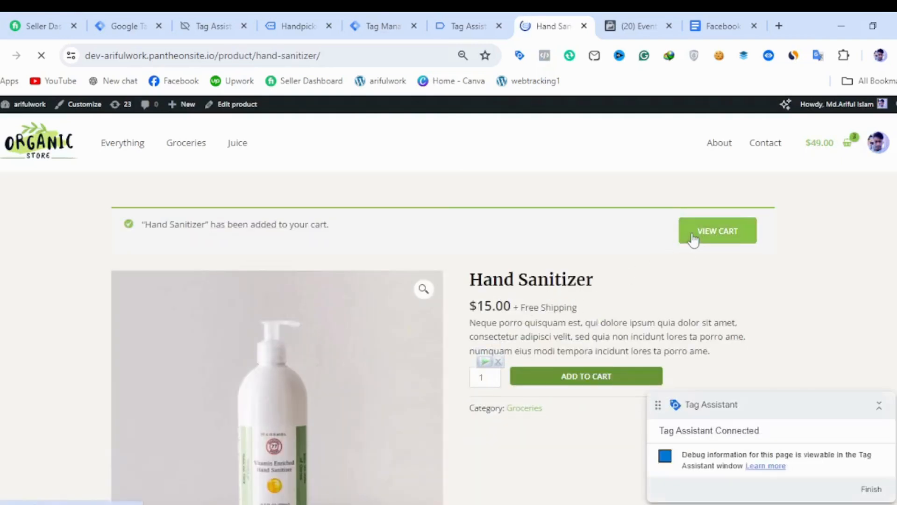
View the cart with the Hand Sanitizer and Handpicked Red Chillies and proceed to checkout.
left_click(693, 236)
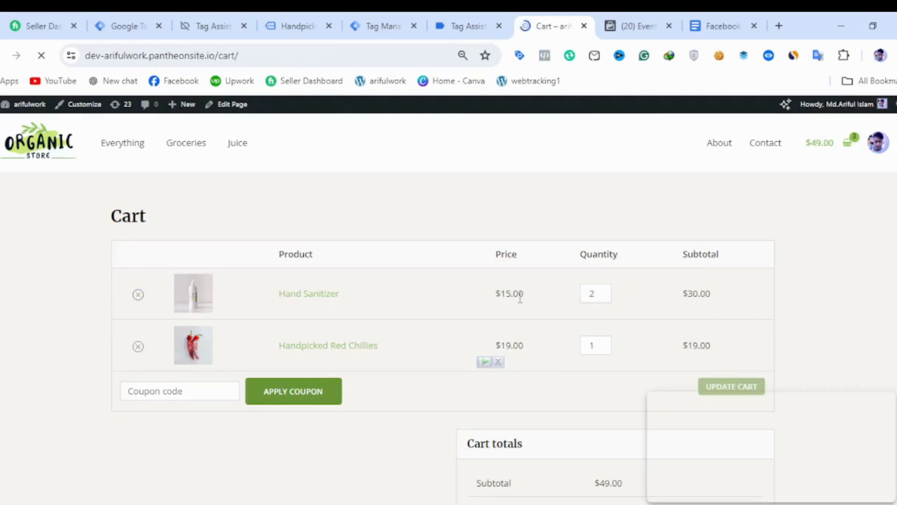
scroll(520, 297, "down", 2)
scroll(525, 311, "down", 2)
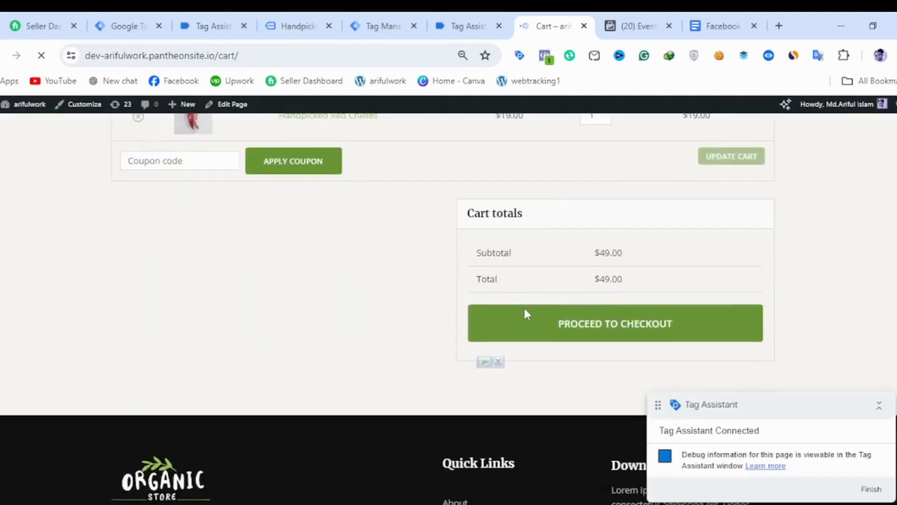
left_click(559, 320)
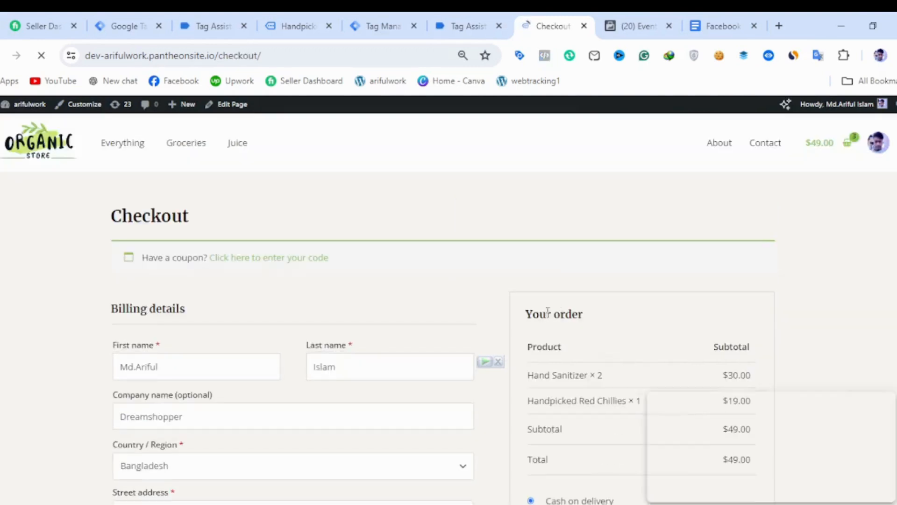
Place the order for the Hand Sanitizer and Red Chillies with cash on delivery and look over its confirmation page.
scroll(547, 314, "down", 4)
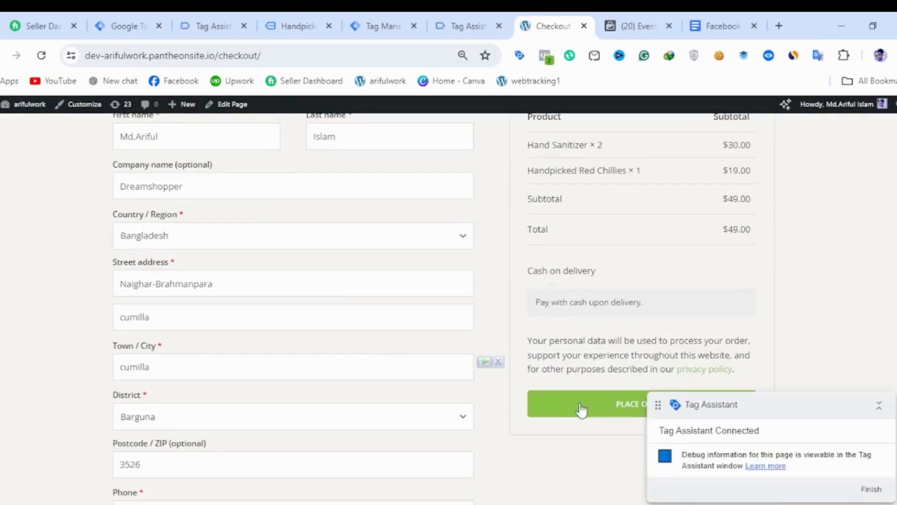
left_click(582, 409)
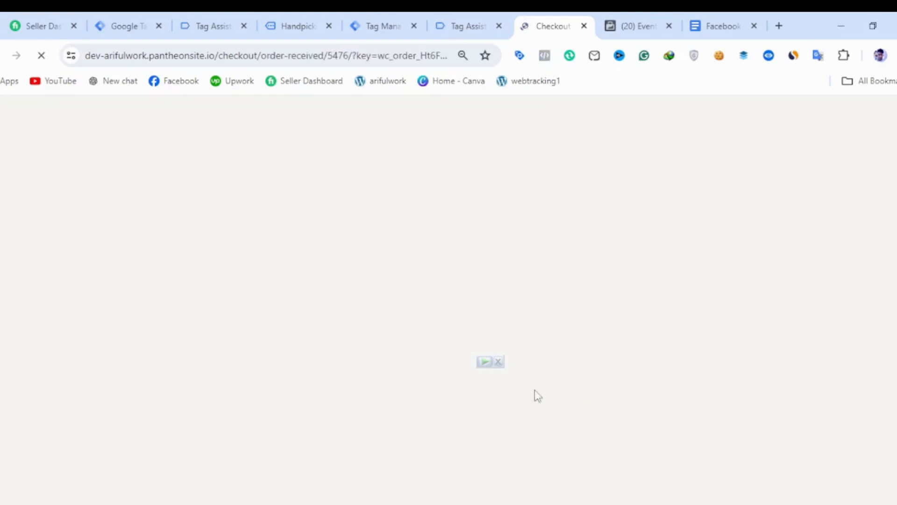
scroll(531, 331, "down", 2)
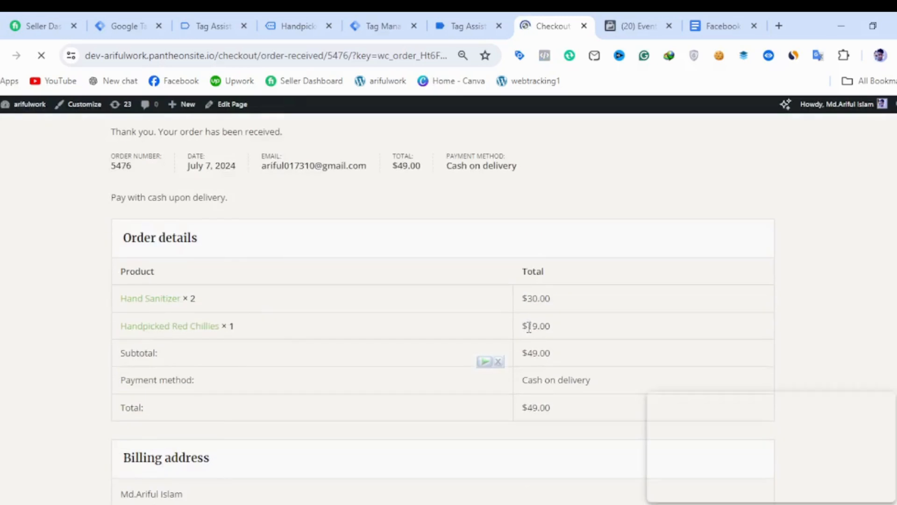
scroll(529, 327, "down", 8)
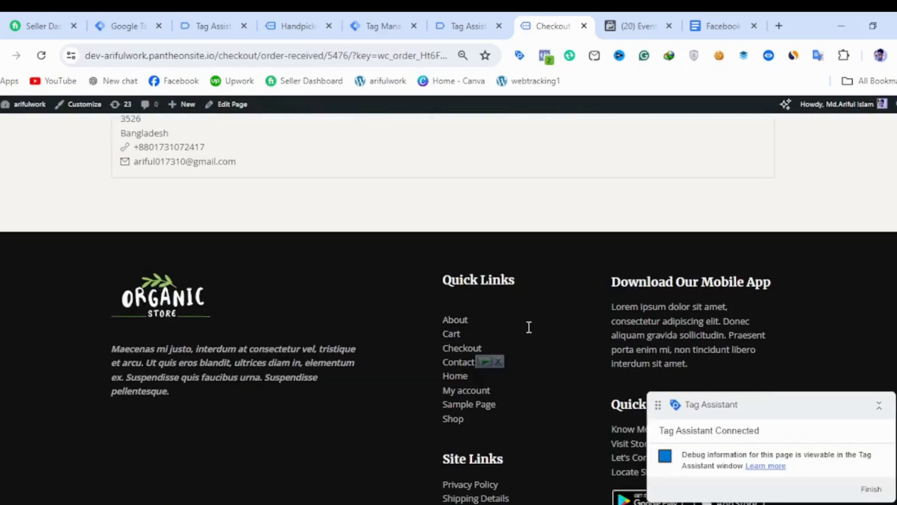
Check the Tag Assistant summary for GTM-ND4SJV54 and switch to the arifulpractice1 test events in Facebook Events Manager.
left_click(218, 24)
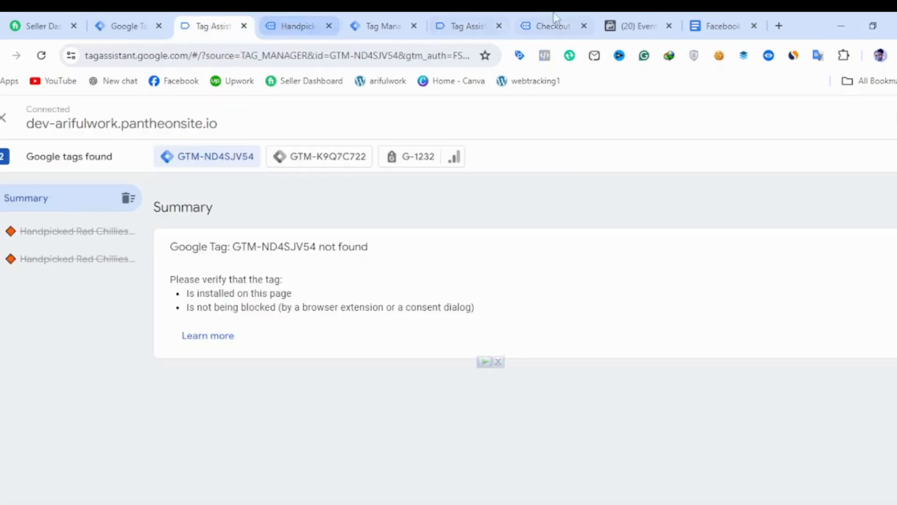
left_click(618, 21)
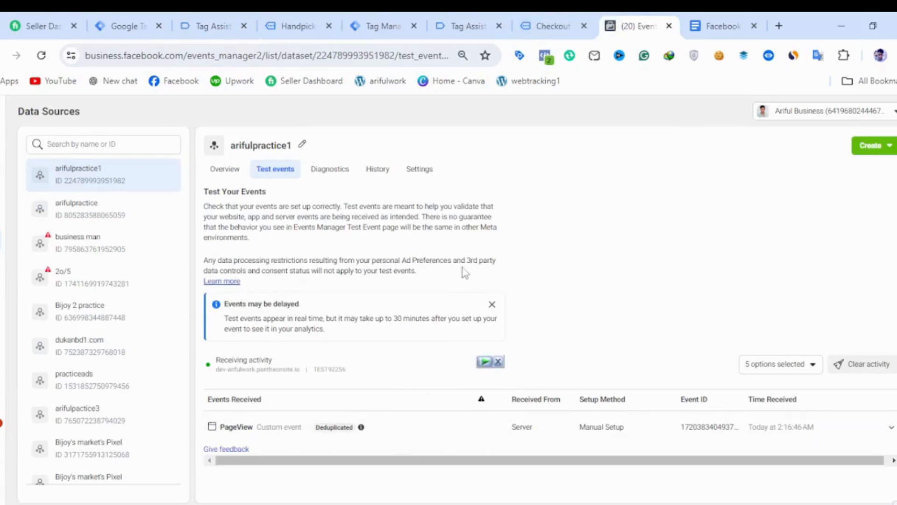
Expand the received Purchase event in the test events and review its URL, parameters and user data keys.
scroll(490, 344, "down", 1)
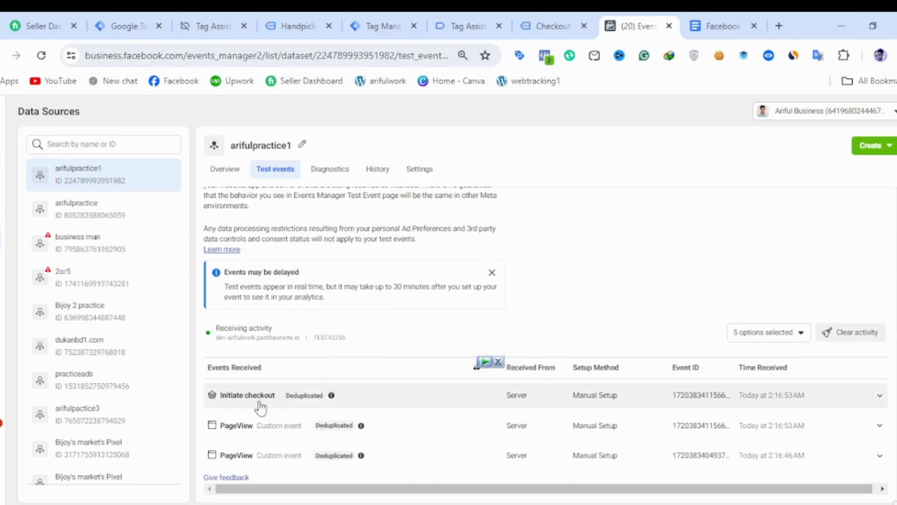
left_click(302, 406)
scroll(360, 407, "down", 3)
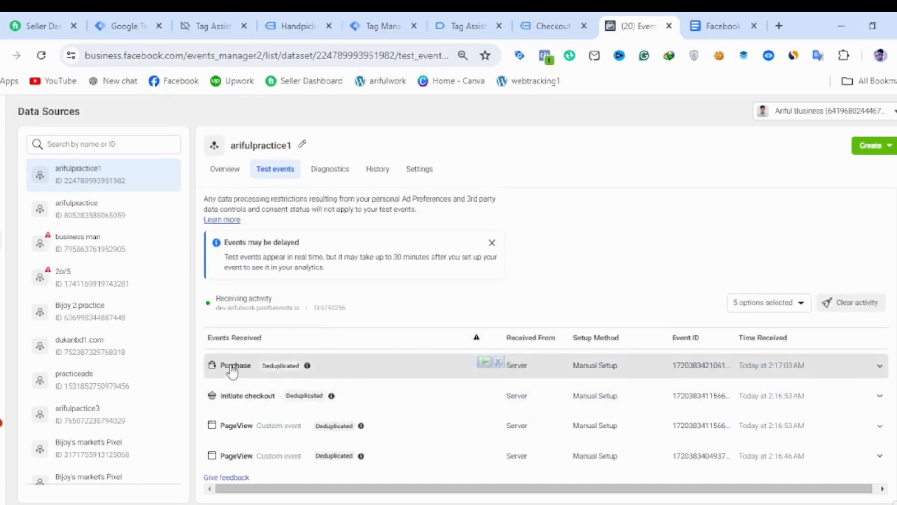
left_click(232, 372)
scroll(308, 374, "down", 3)
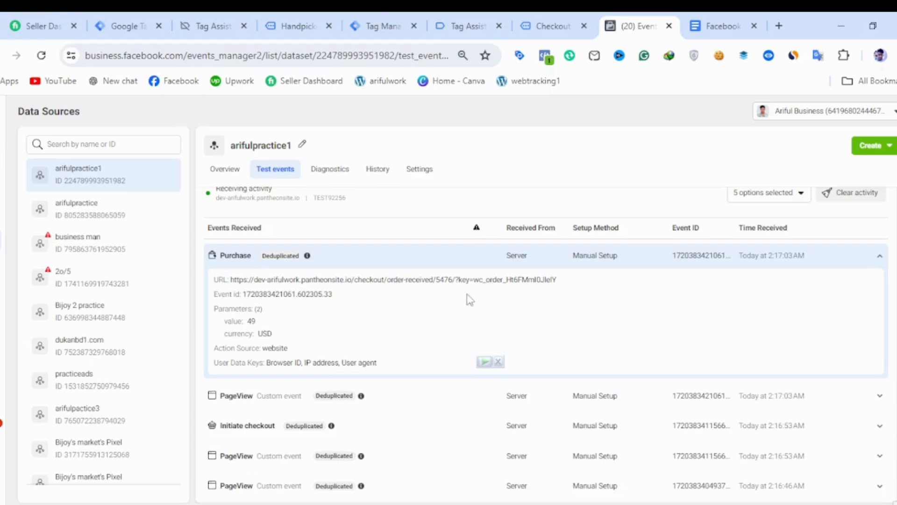
scroll(528, 362, "down", 1)
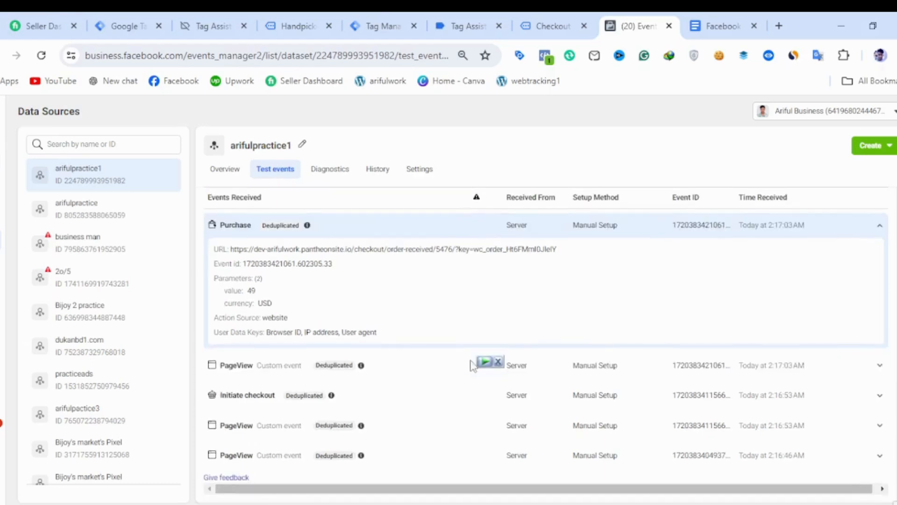
Expand the checkout page's PageView and Initiate checkout events to review their details, and collapse the Purchase event.
left_click(318, 426)
scroll(318, 428, "down", 2)
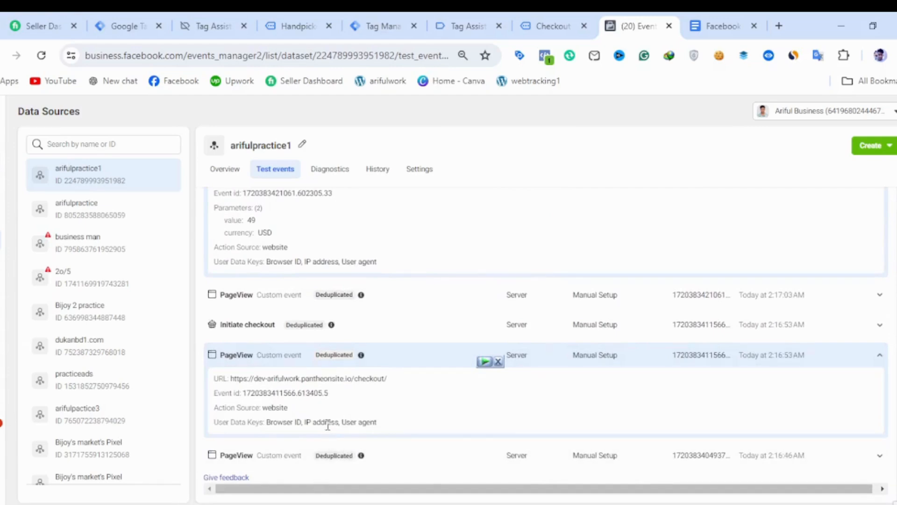
left_click(279, 328)
scroll(327, 369, "up", 6)
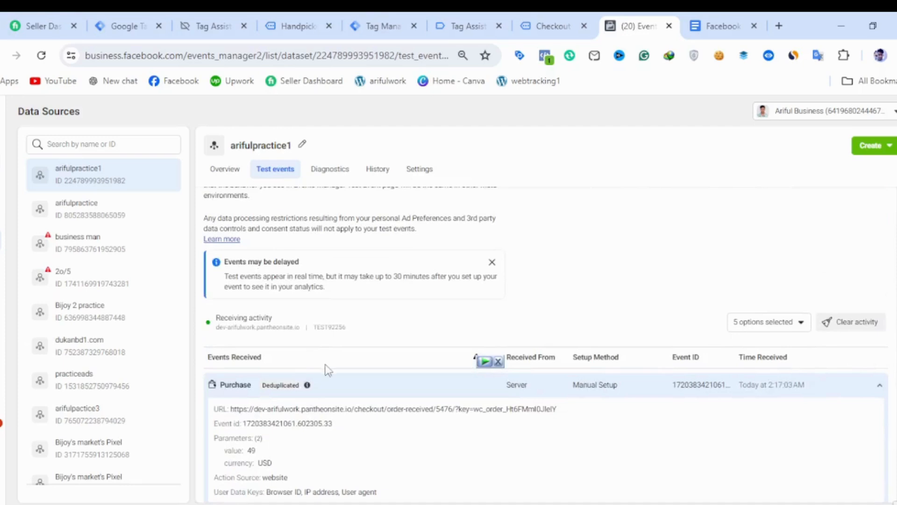
scroll(329, 372, "down", 3)
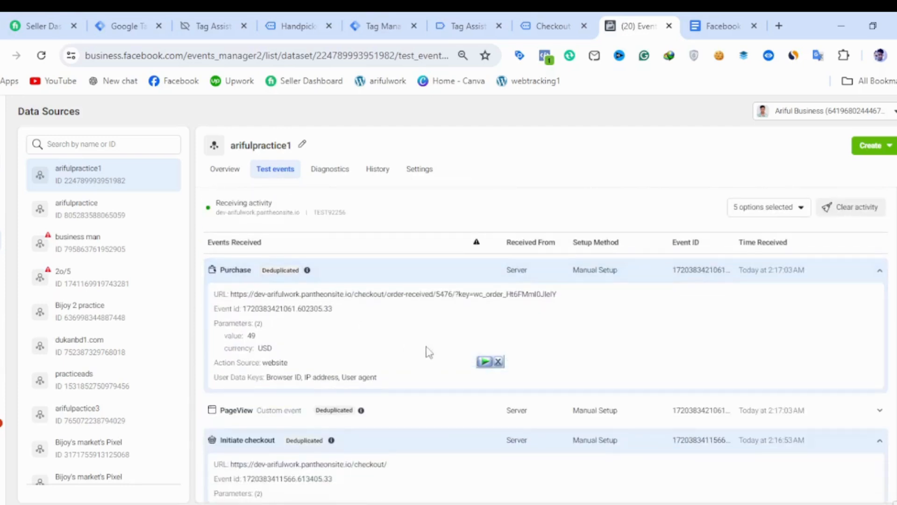
left_click(279, 280)
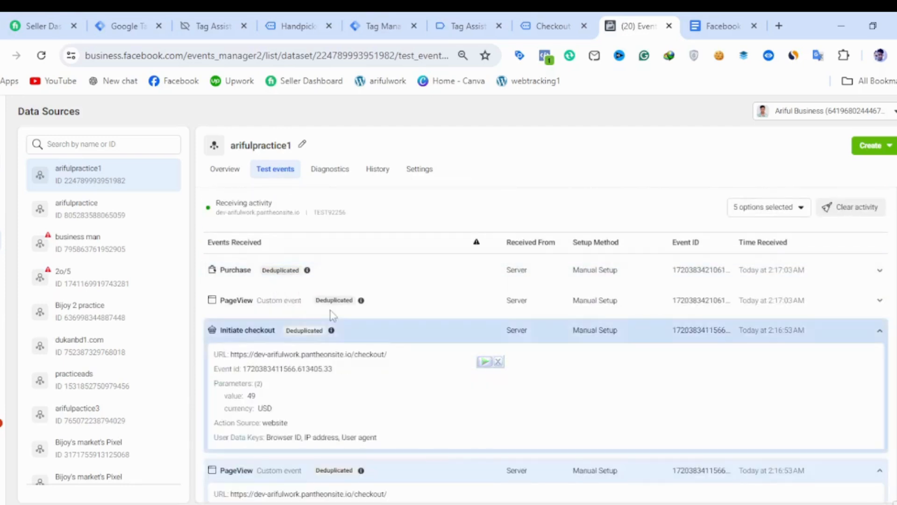
Open the arifulpractice1 overview and review its event activity chart and events list.
left_click(225, 169)
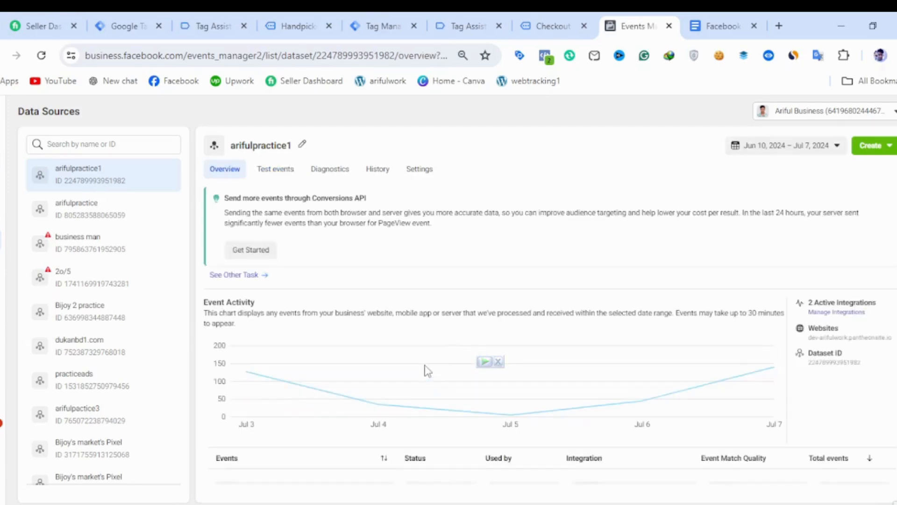
mouse_move(759, 384)
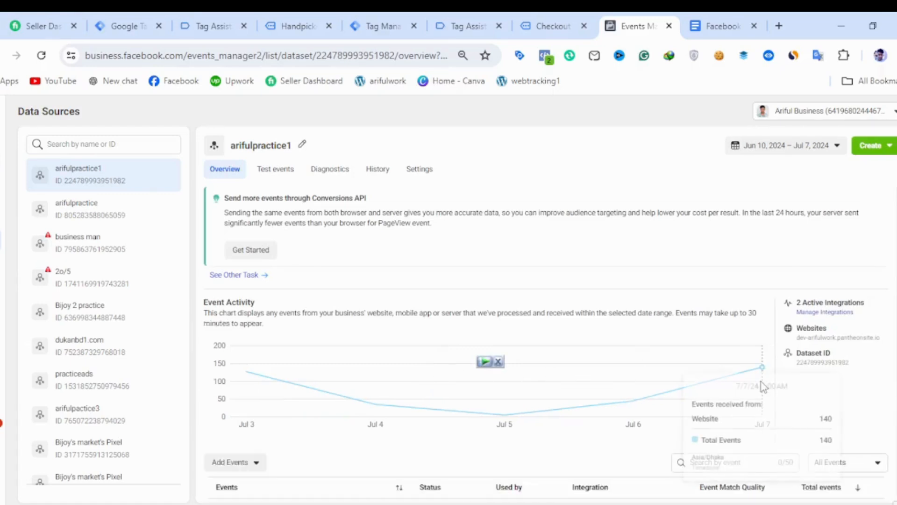
scroll(631, 417, "down", 4)
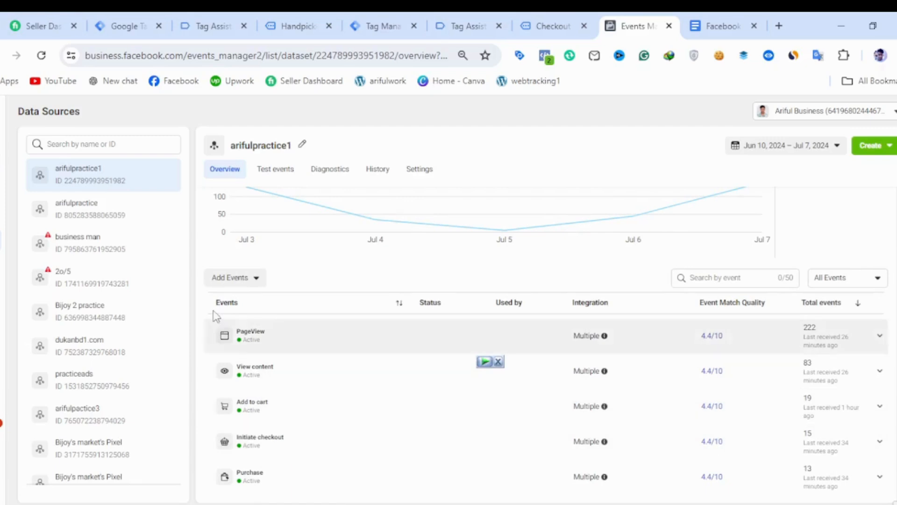
Return to the test events and review the parameters of the Initiate checkout event.
left_click(296, 171)
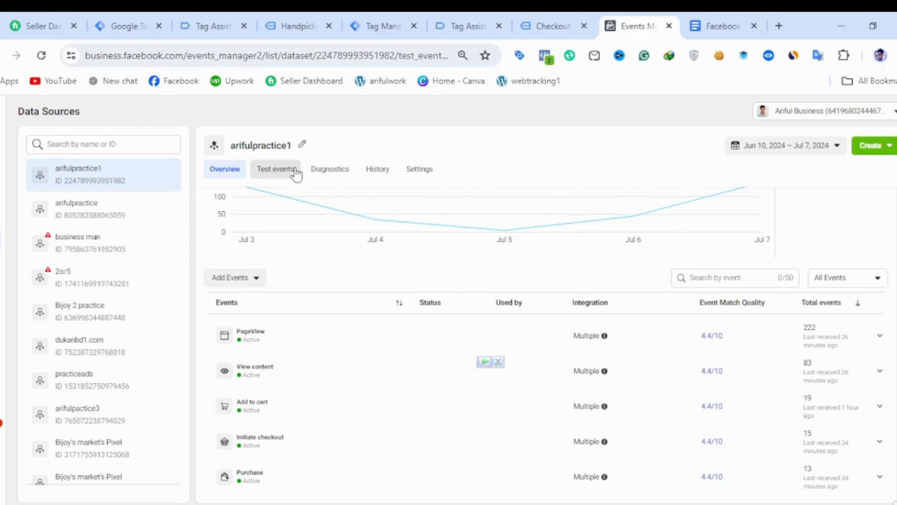
scroll(465, 318, "down", 2)
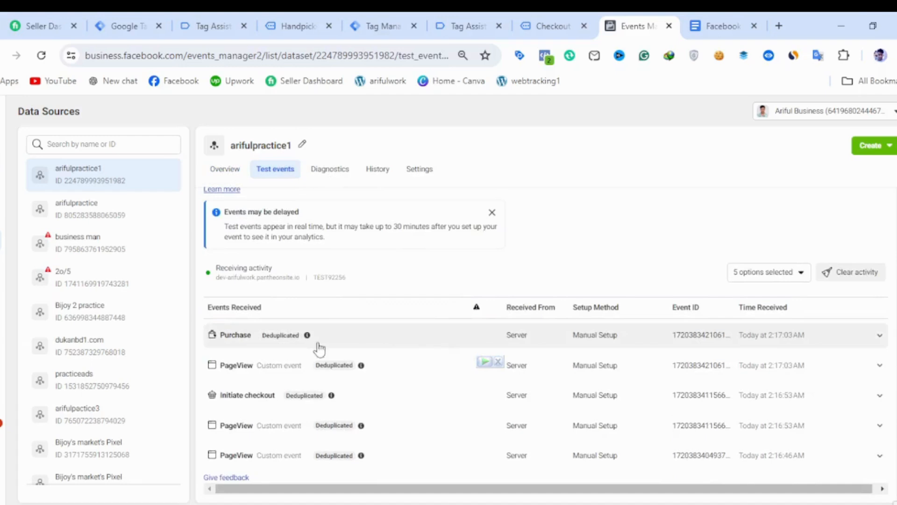
left_click(329, 397)
scroll(387, 406, "down", 2)
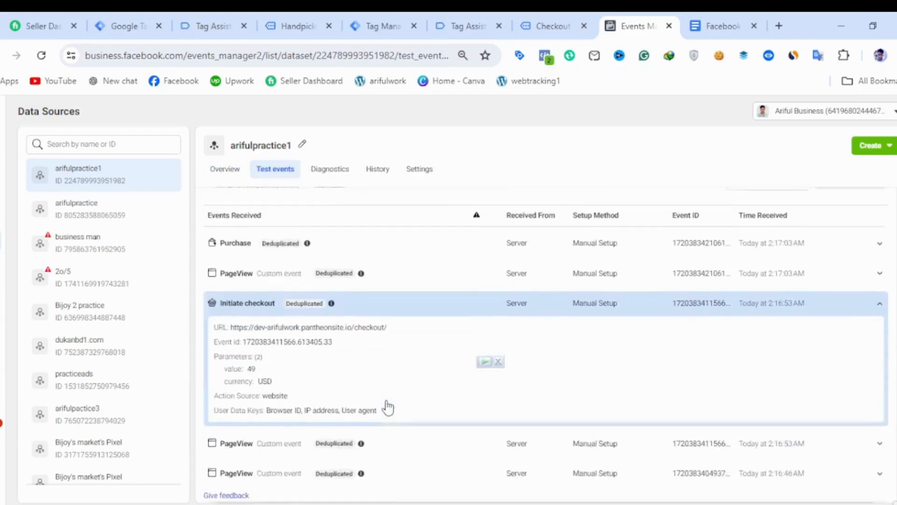
scroll(387, 406, "up", 2)
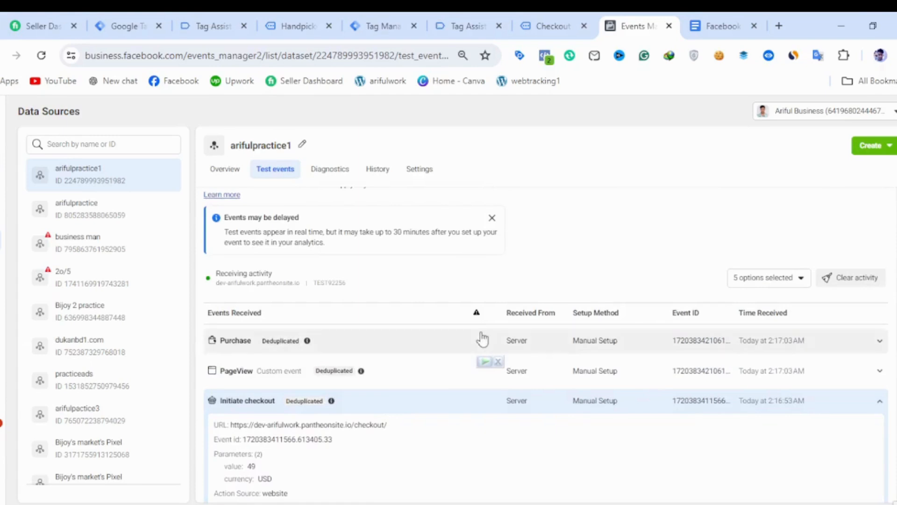
From the dataset overview, review the PageView event's match quality and shared parameters, and close its details.
left_click(232, 173)
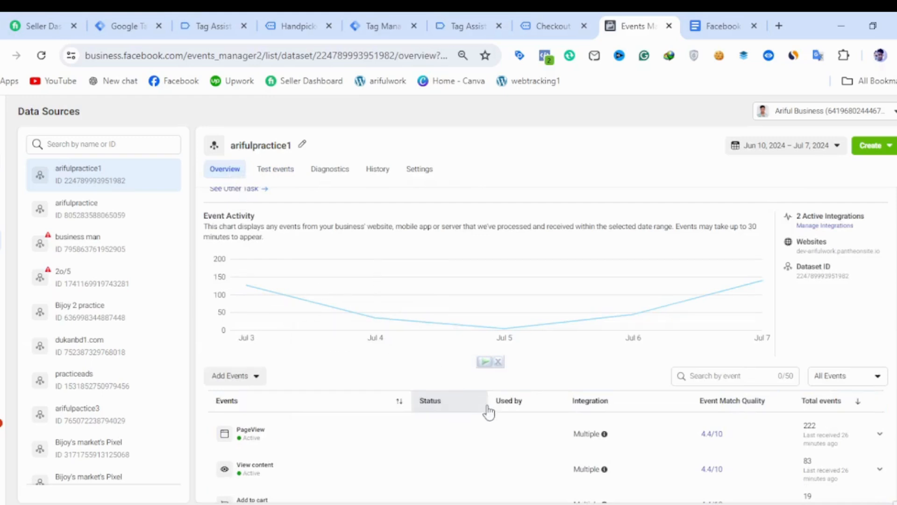
scroll(487, 410, "down", 2)
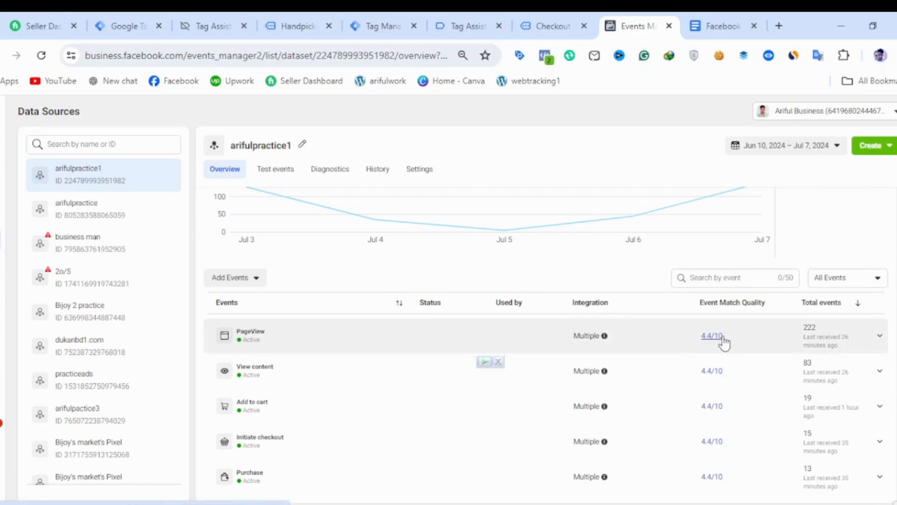
left_click(723, 342)
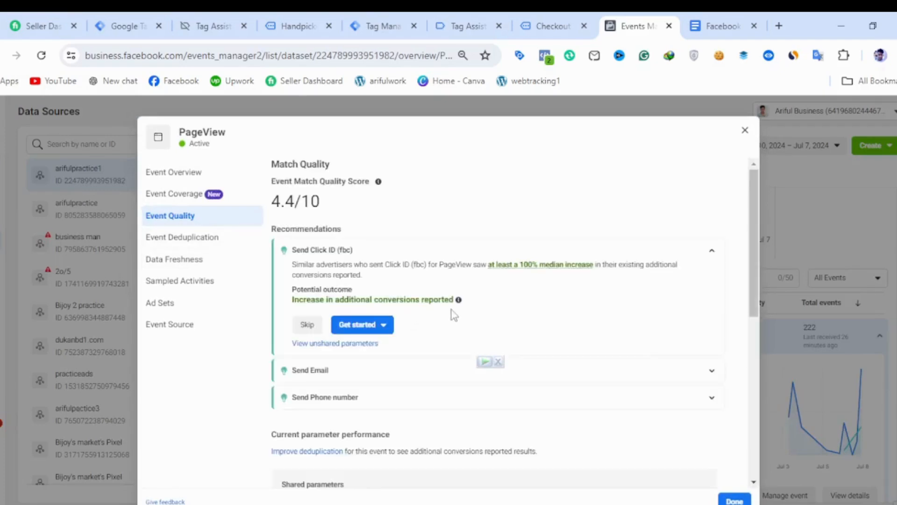
scroll(458, 327, "down", 5)
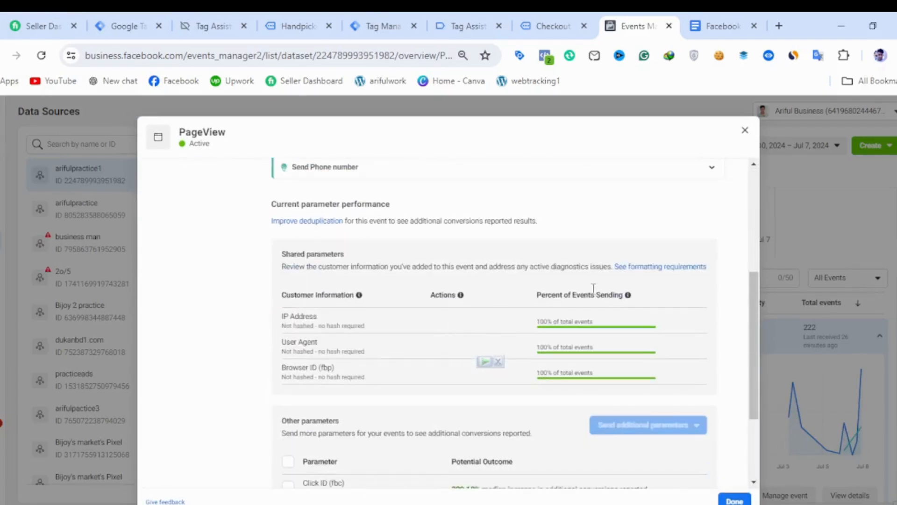
left_click(746, 130)
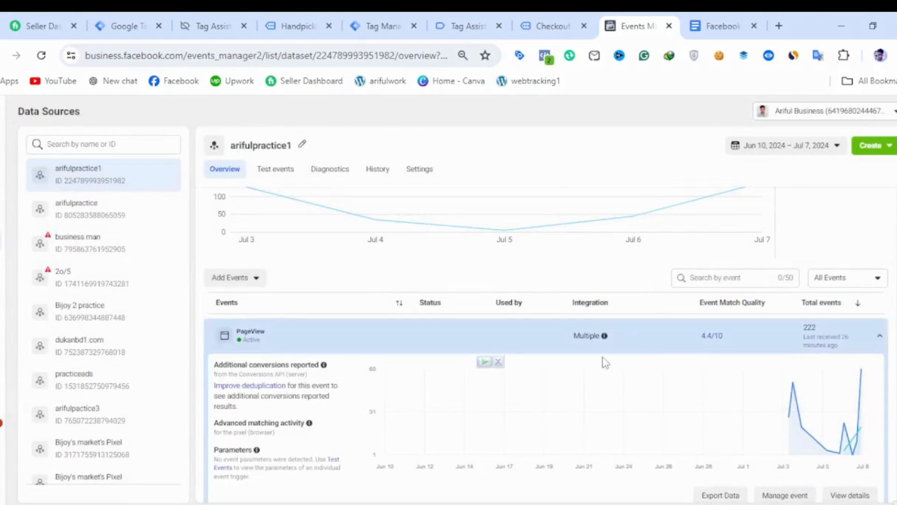
scroll(545, 357, "up", 2)
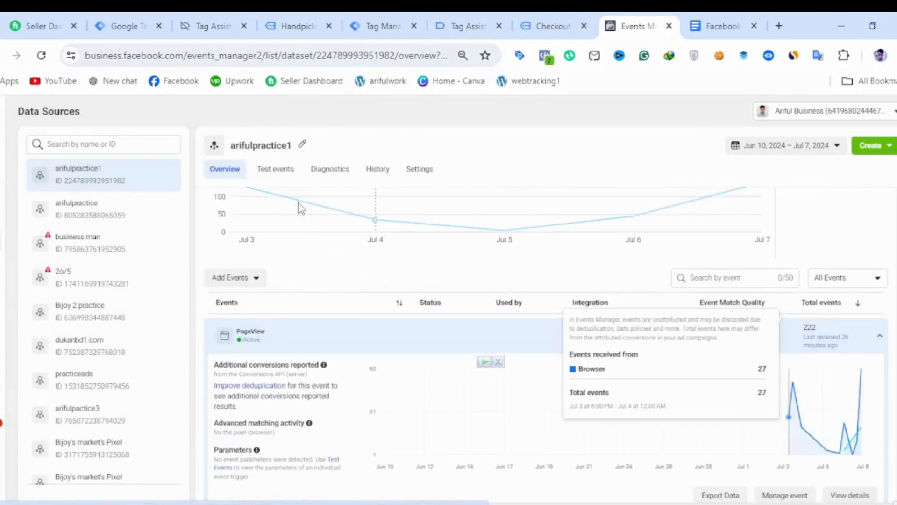
Go back to the arifulpractice1 test events and look over the list of received server events.
left_click(290, 169)
scroll(531, 367, "down", 2)
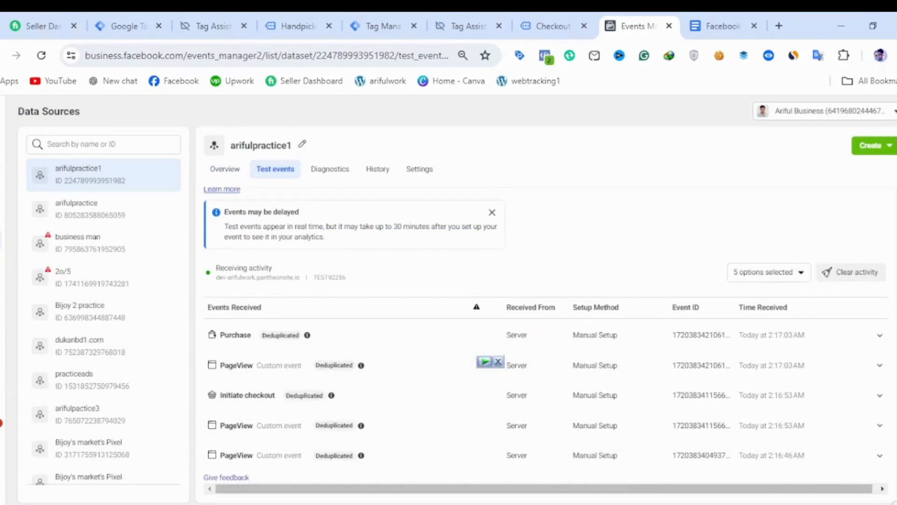
key("alt+Tab")
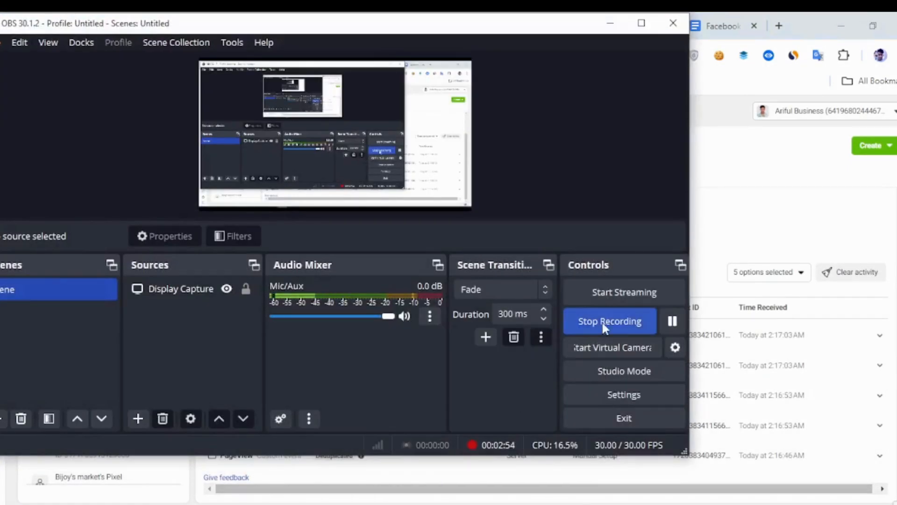